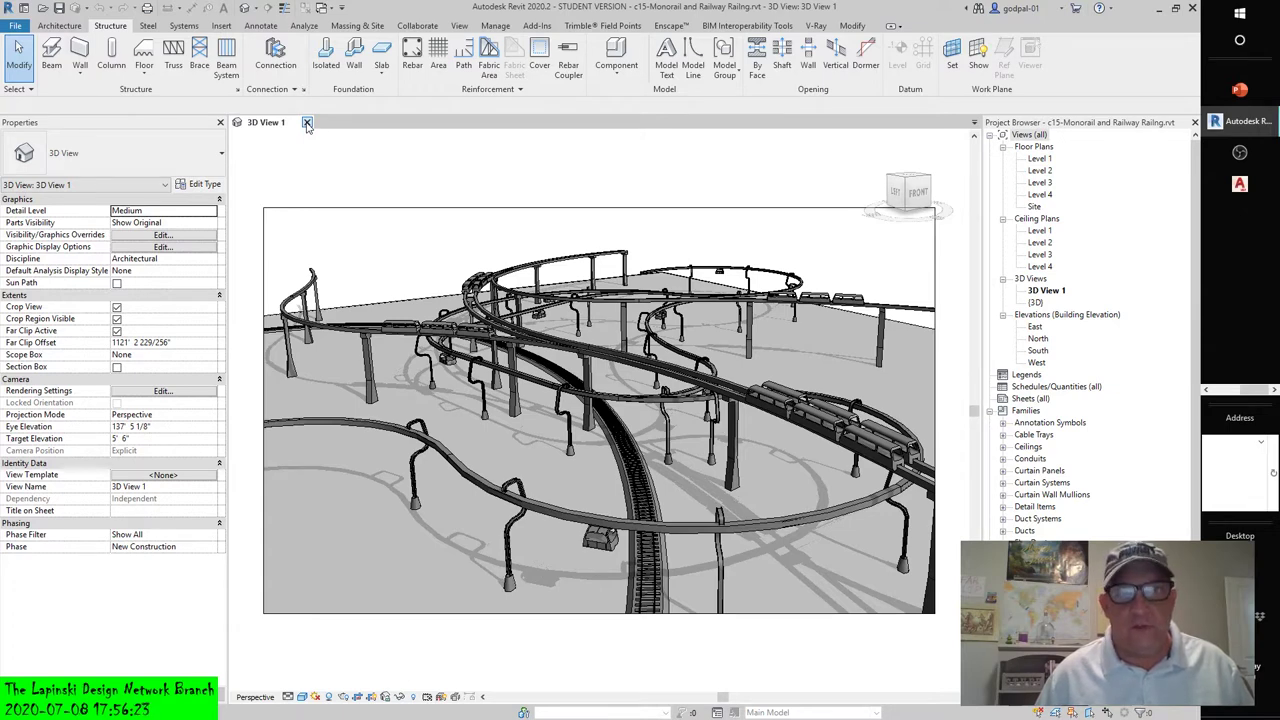
Step: Close the monorail 3D view, open c18-Sample-Building-Start, and widen the Project Browser so full view names show
click(307, 123)
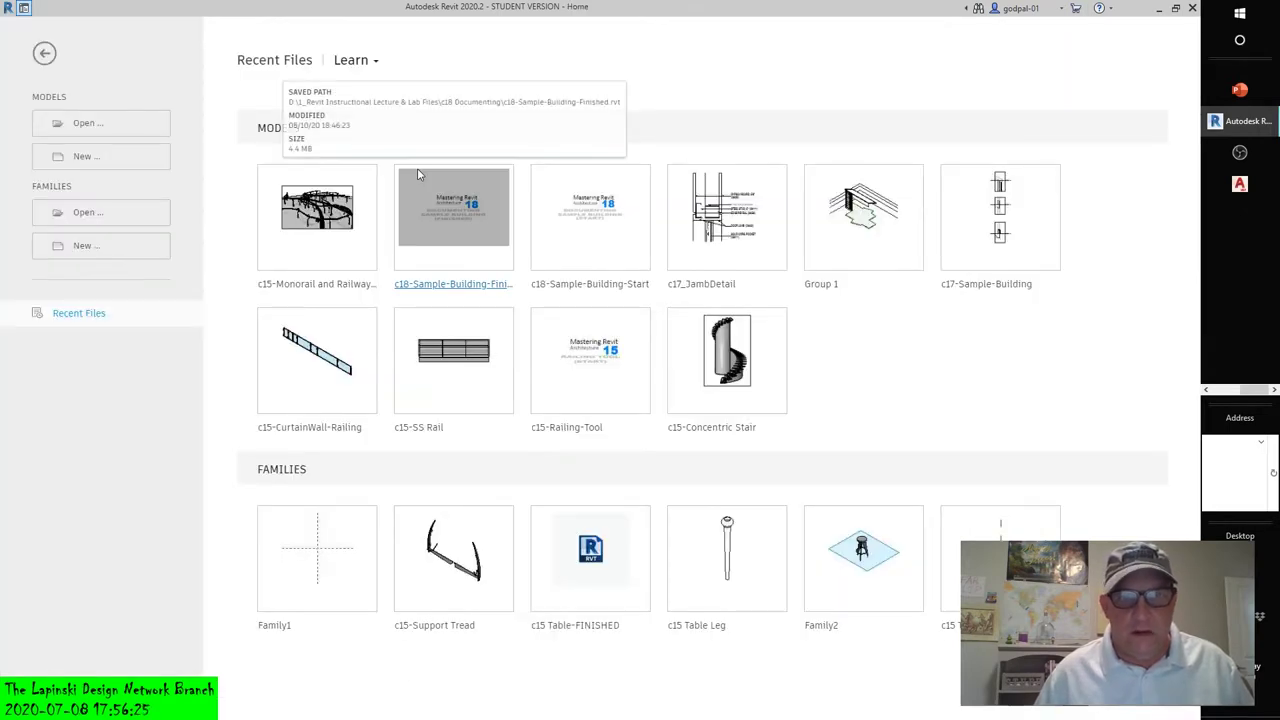
click(598, 204)
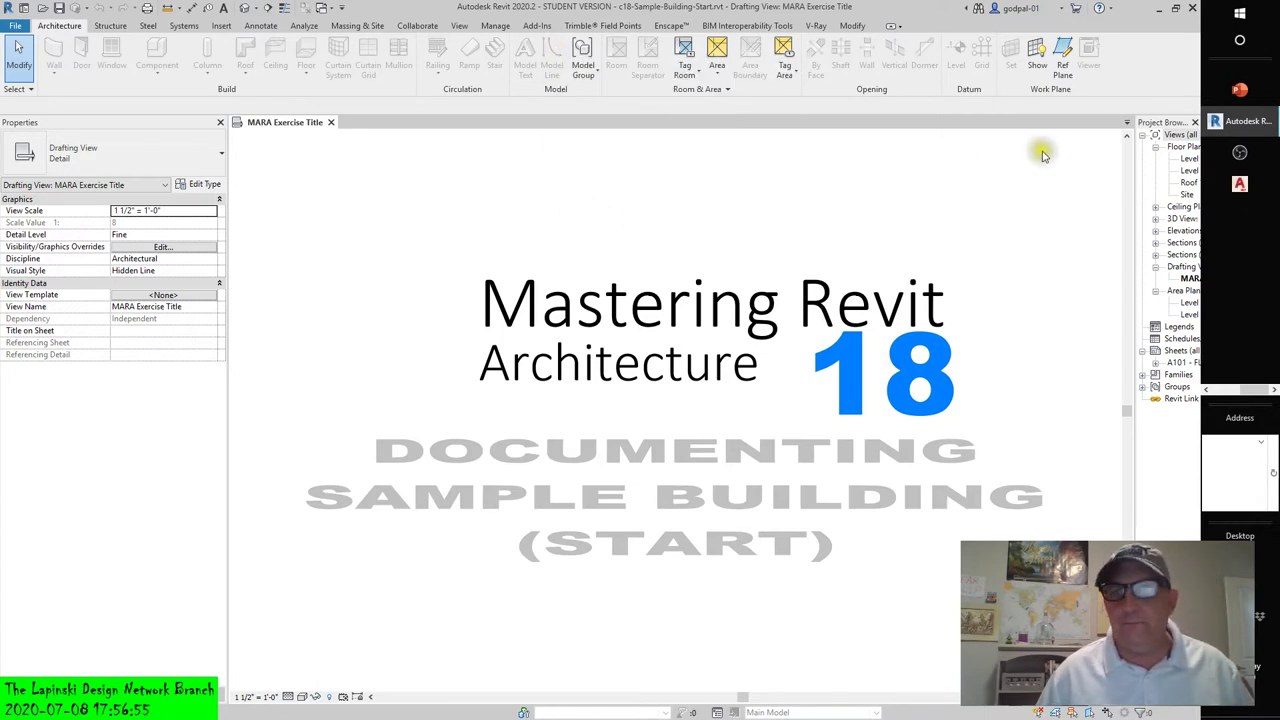
drag(1130, 177, 1016, 186)
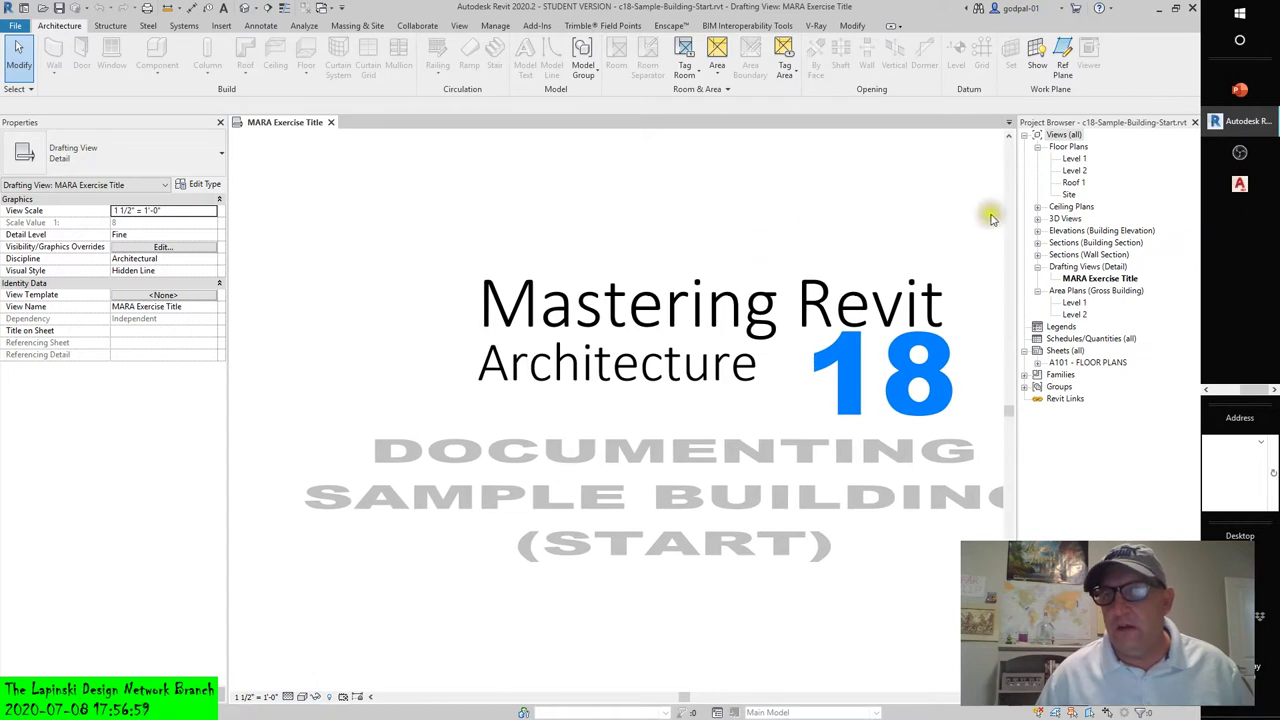
Step: Open the Level 1 floor plan and start a new schedule from View > Schedule/Quantities
double_click(1073, 160)
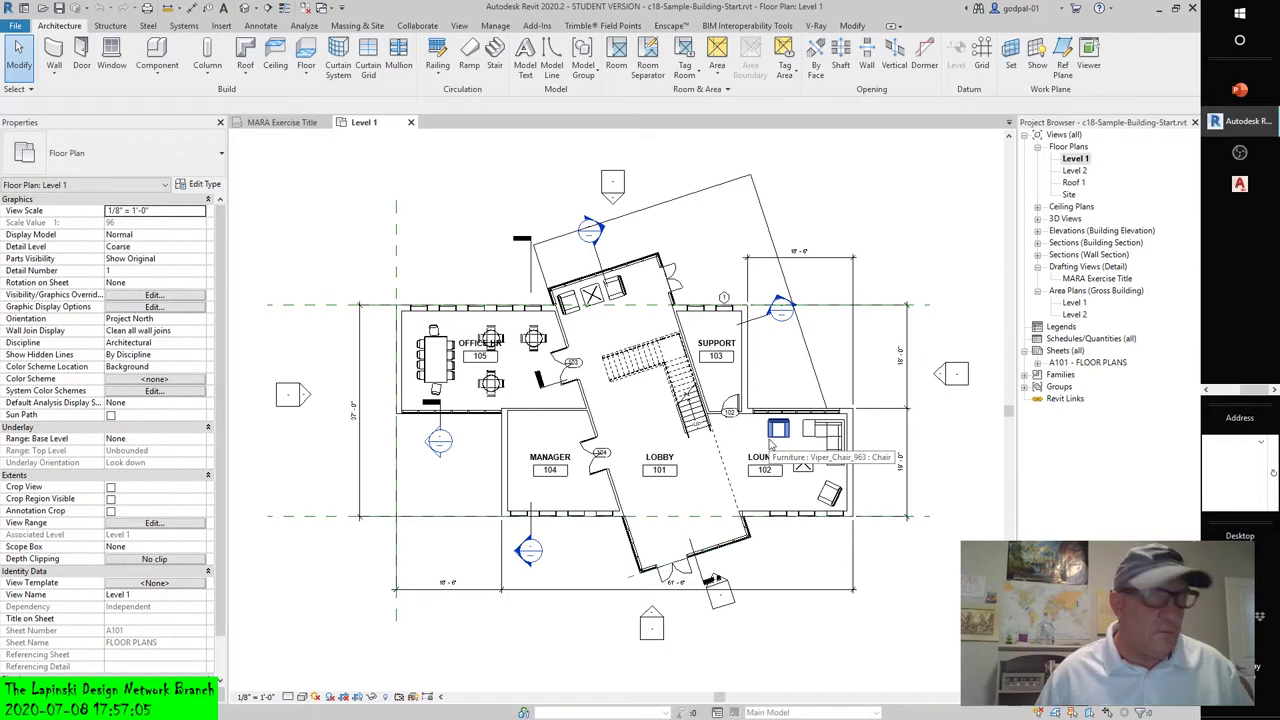
click(459, 26)
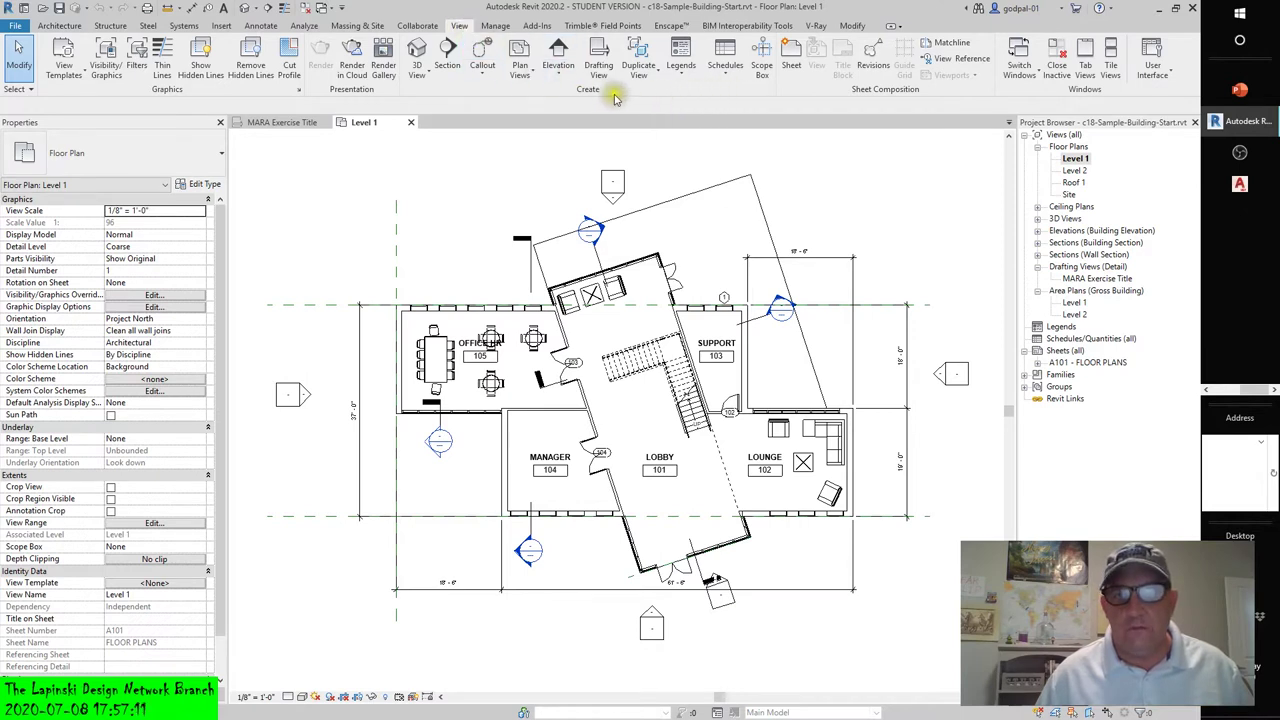
click(726, 62)
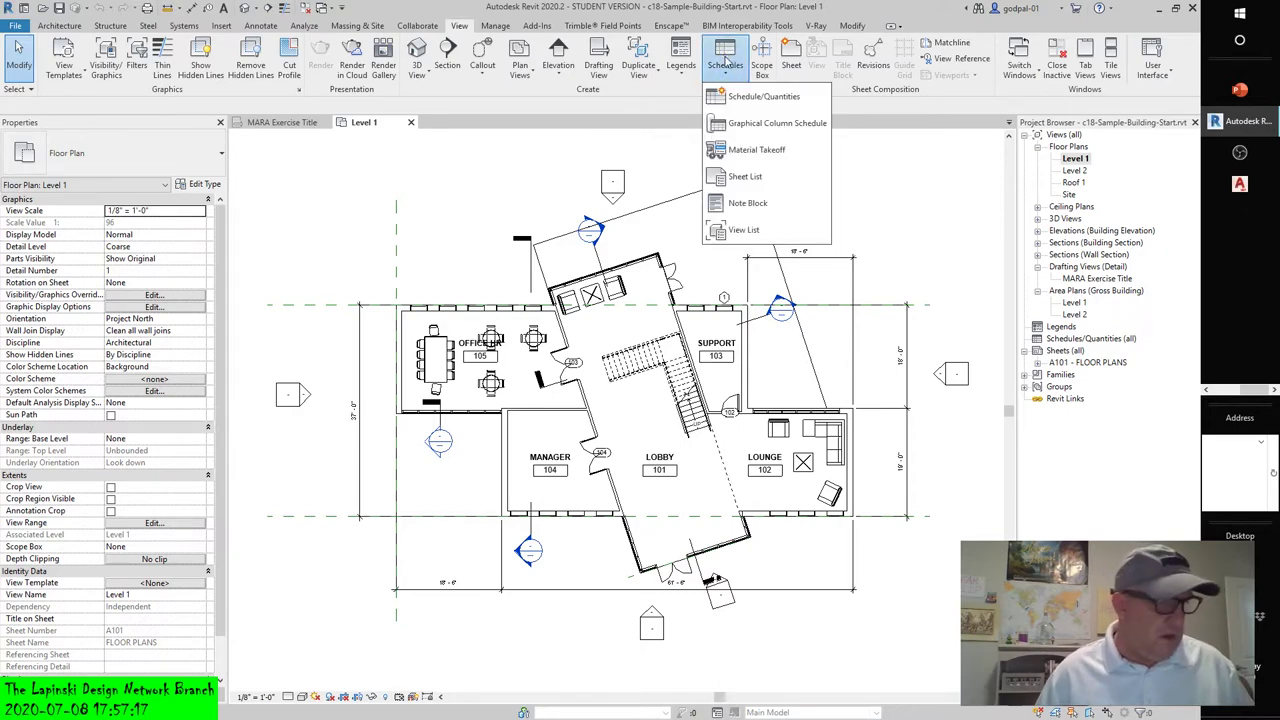
click(728, 96)
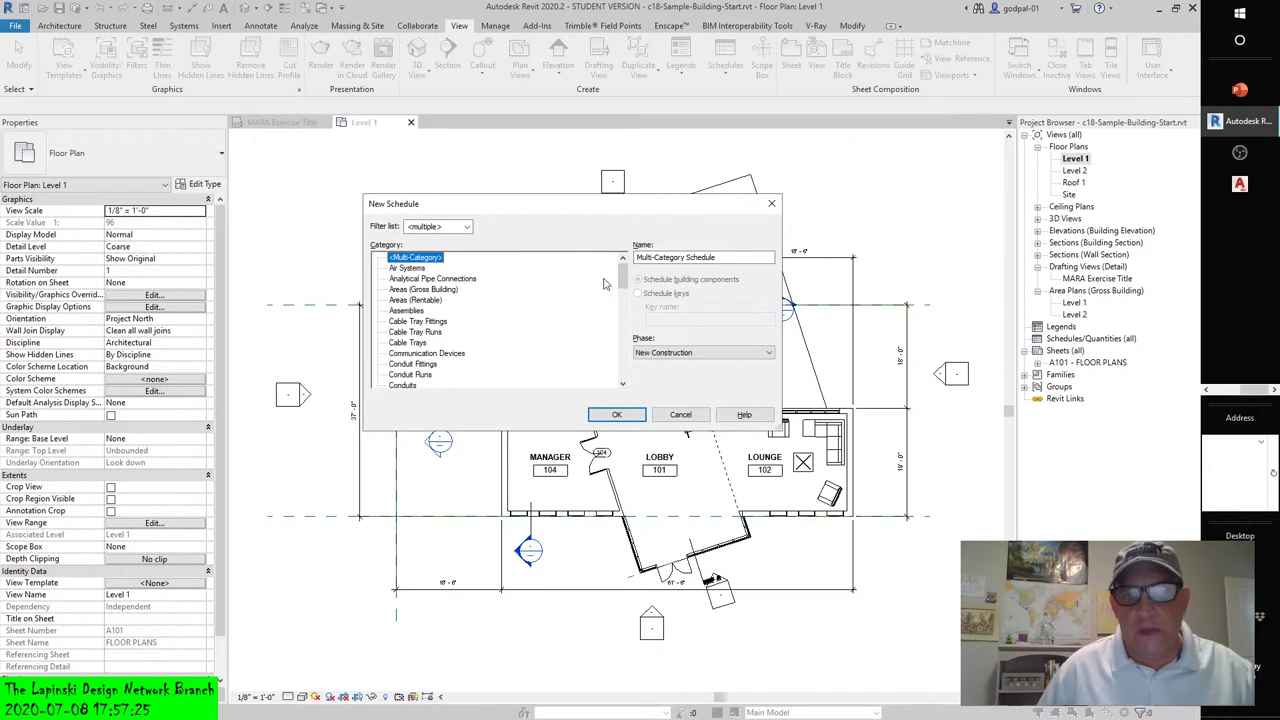
Step: Filter the New Schedule category list to the Architecture discipline only
drag(624, 278, 617, 370)
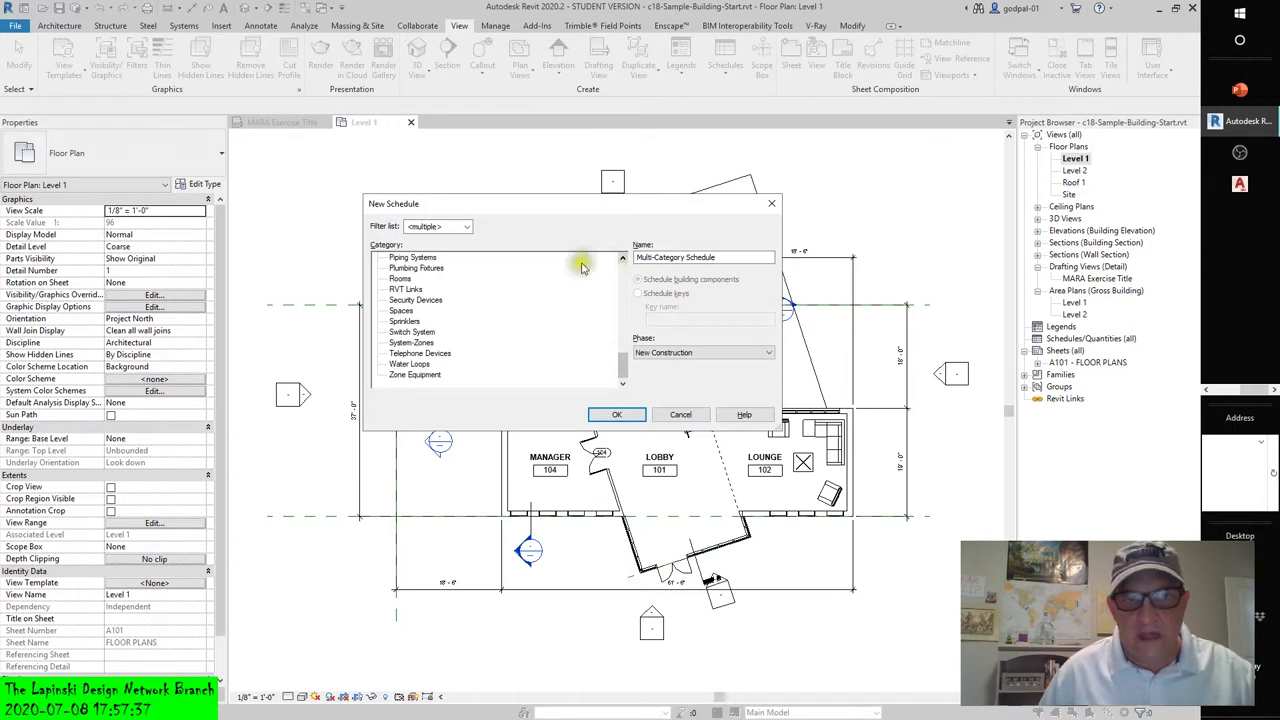
click(466, 227)
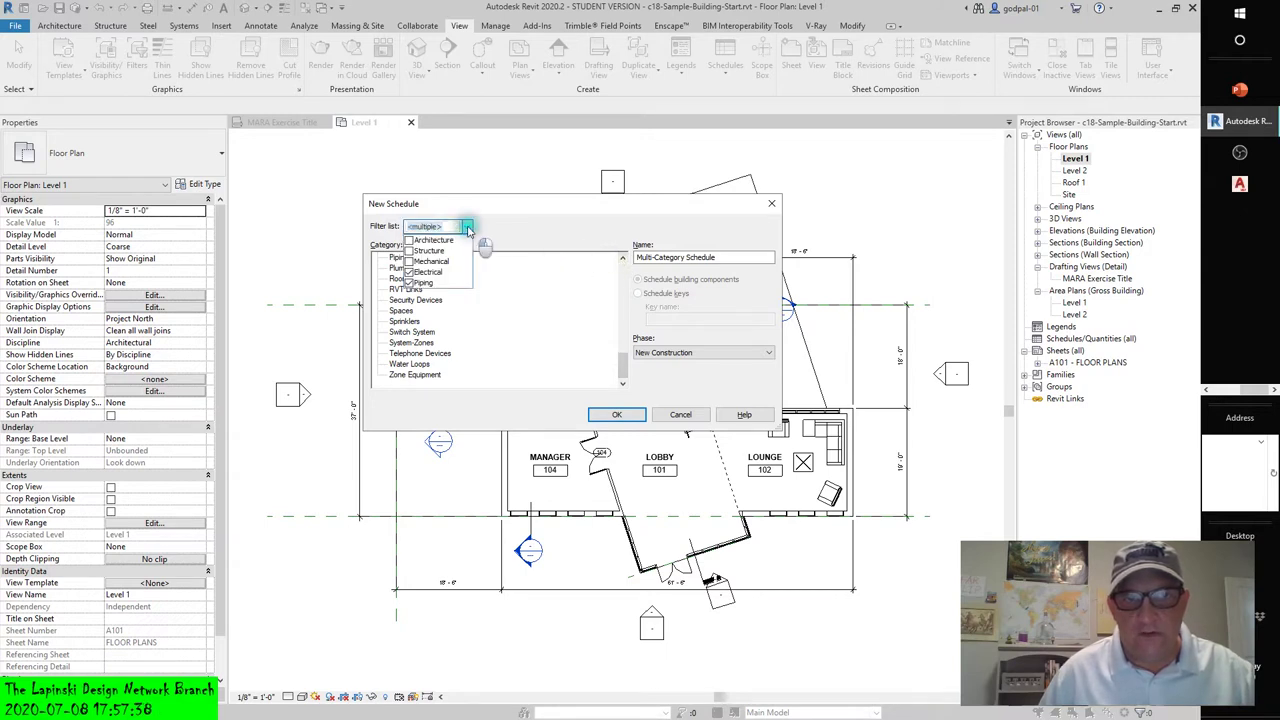
click(408, 240)
click(407, 271)
click(408, 271)
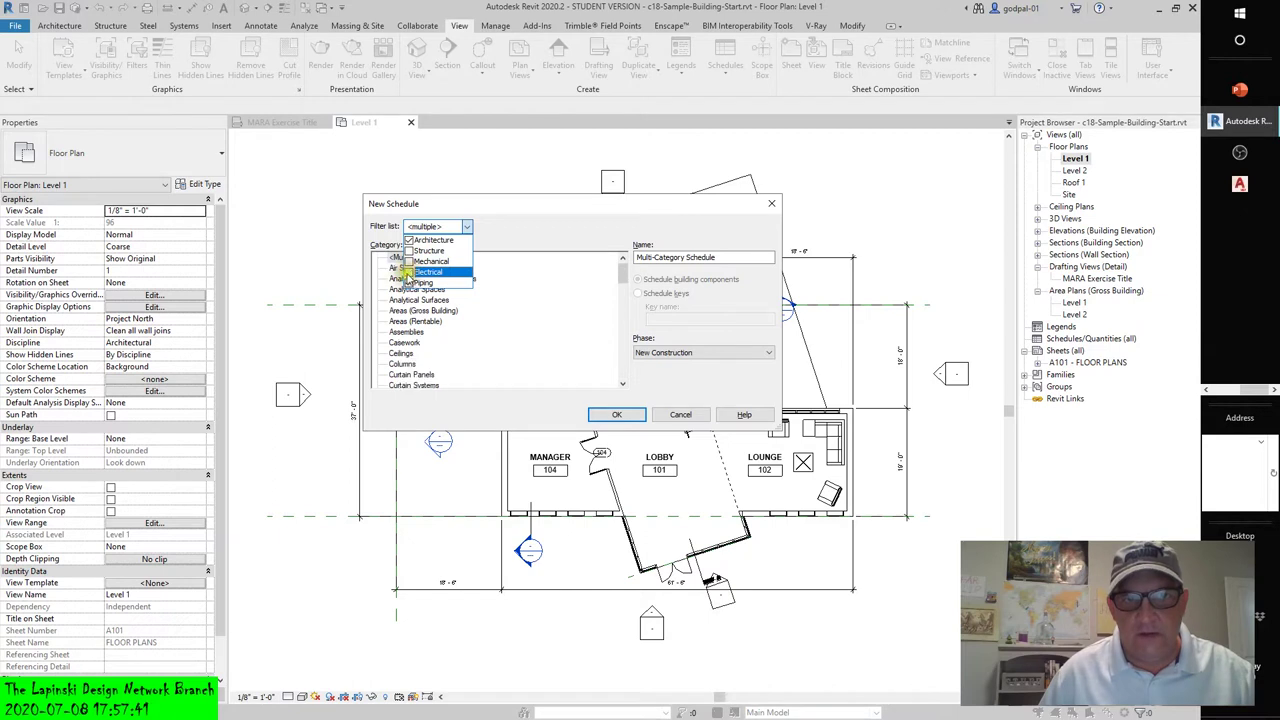
click(624, 266)
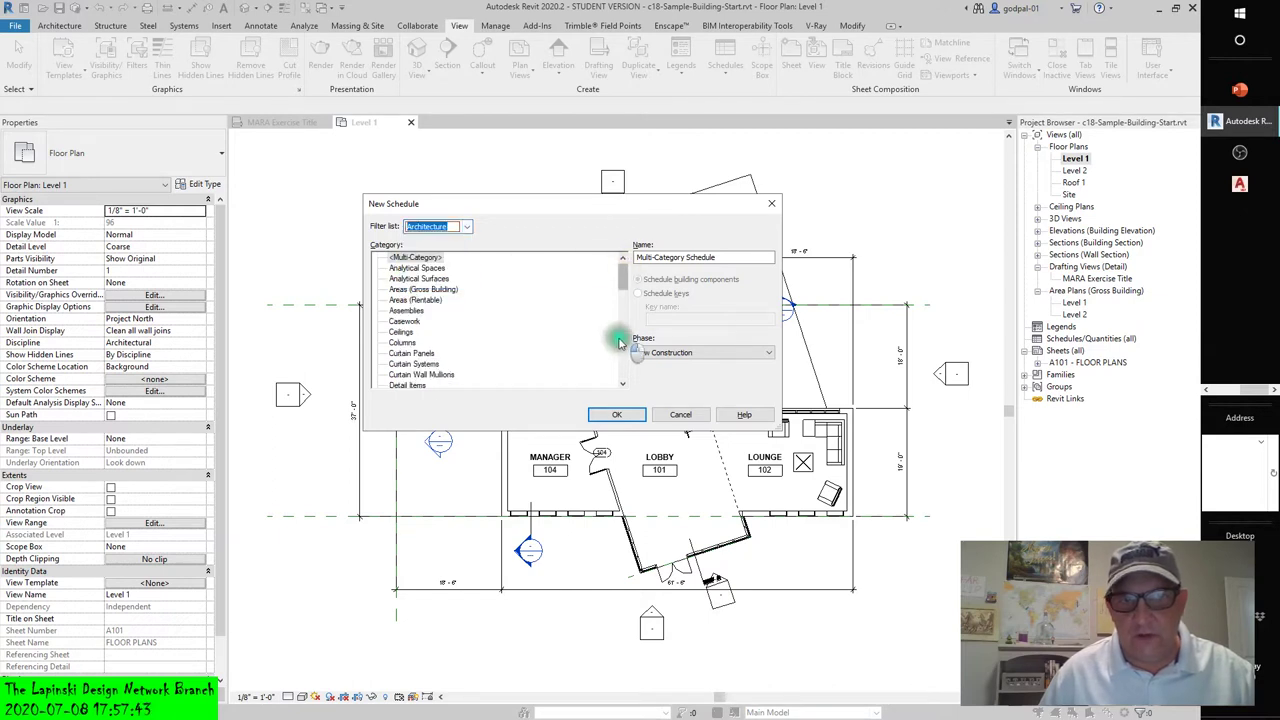
Step: Choose Walls as the schedule category, naming it Wall Schedule
drag(622, 272, 622, 372)
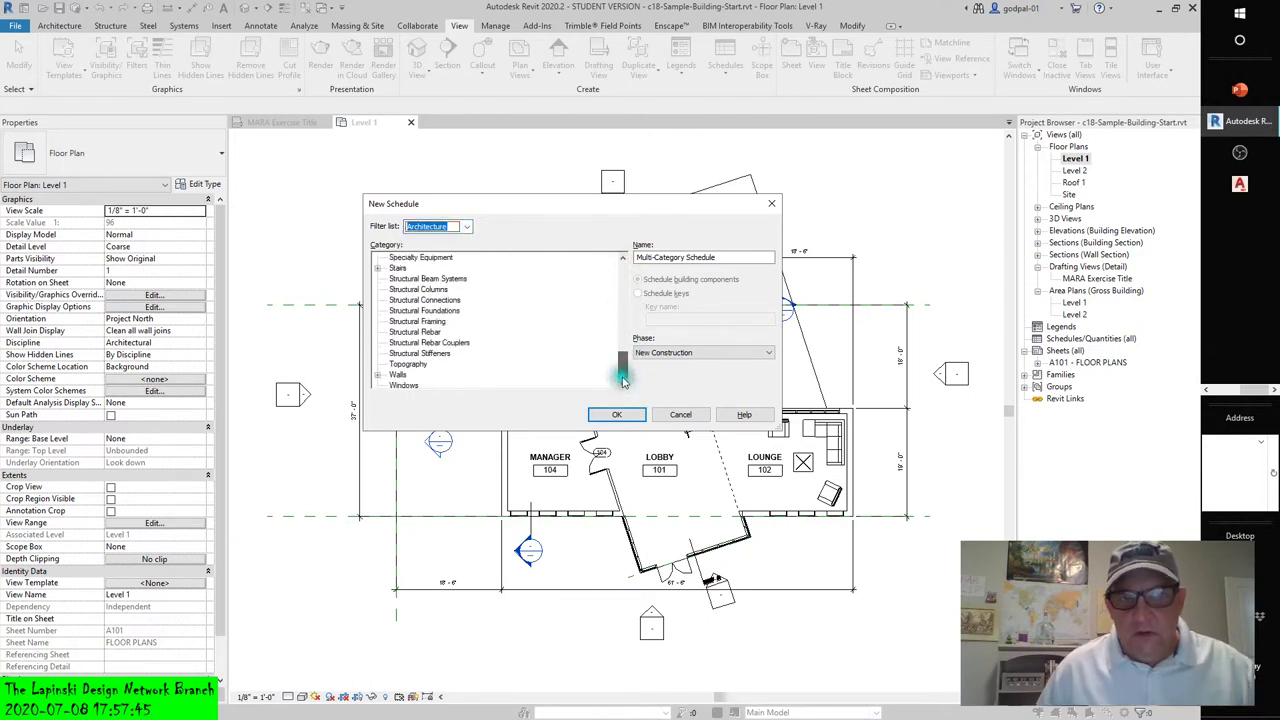
click(377, 374)
scroll(451, 355, down, 1)
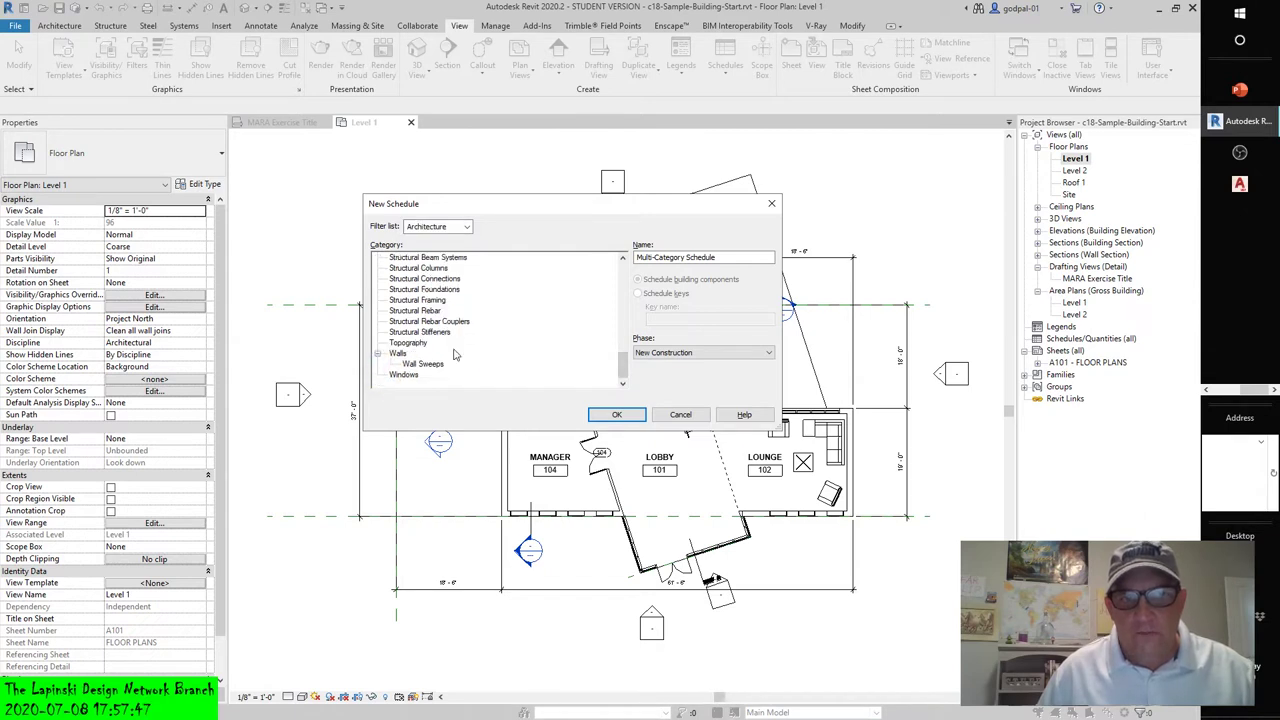
click(398, 354)
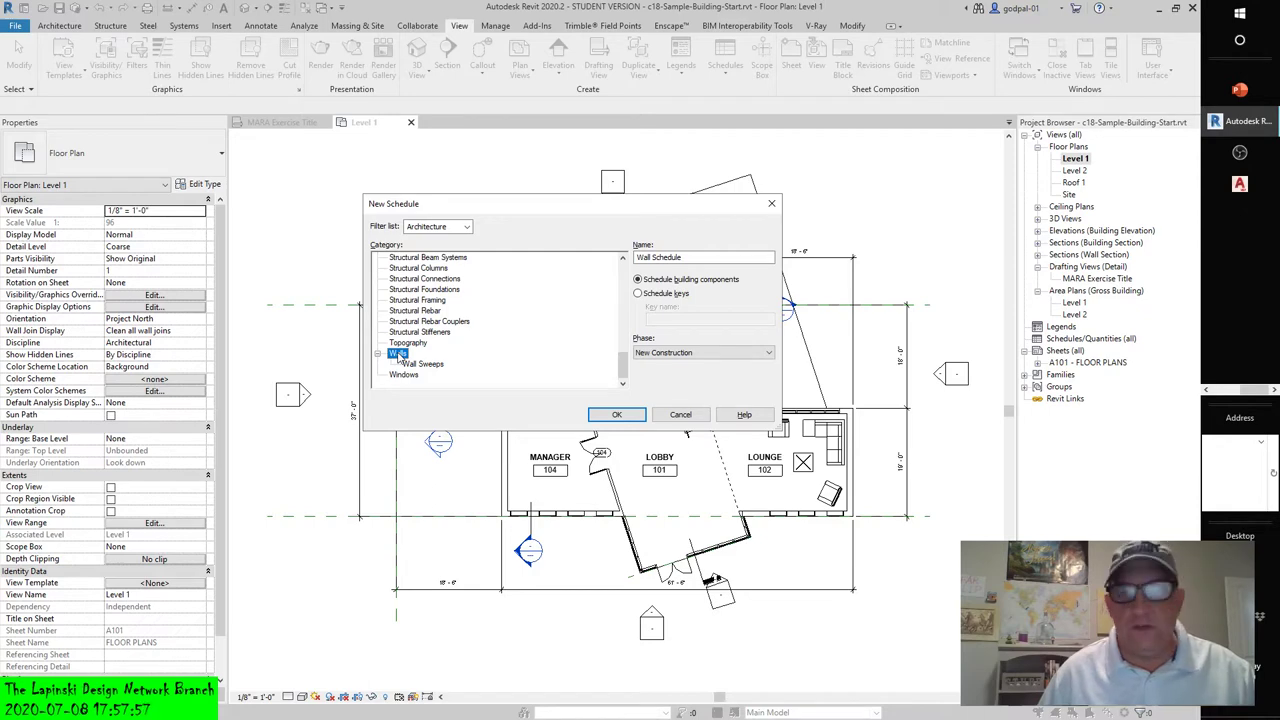
Step: Create the Wall Schedule and add Function and Family as scheduled fields
click(612, 416)
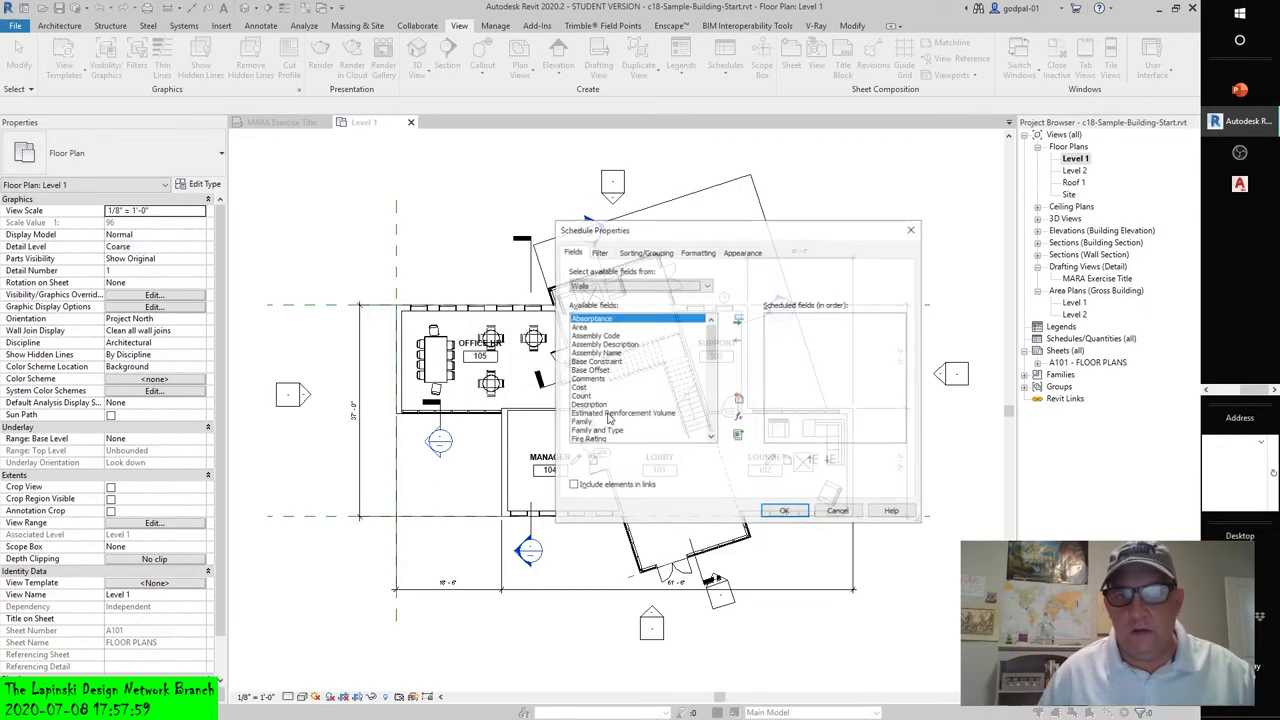
drag(670, 229, 553, 236)
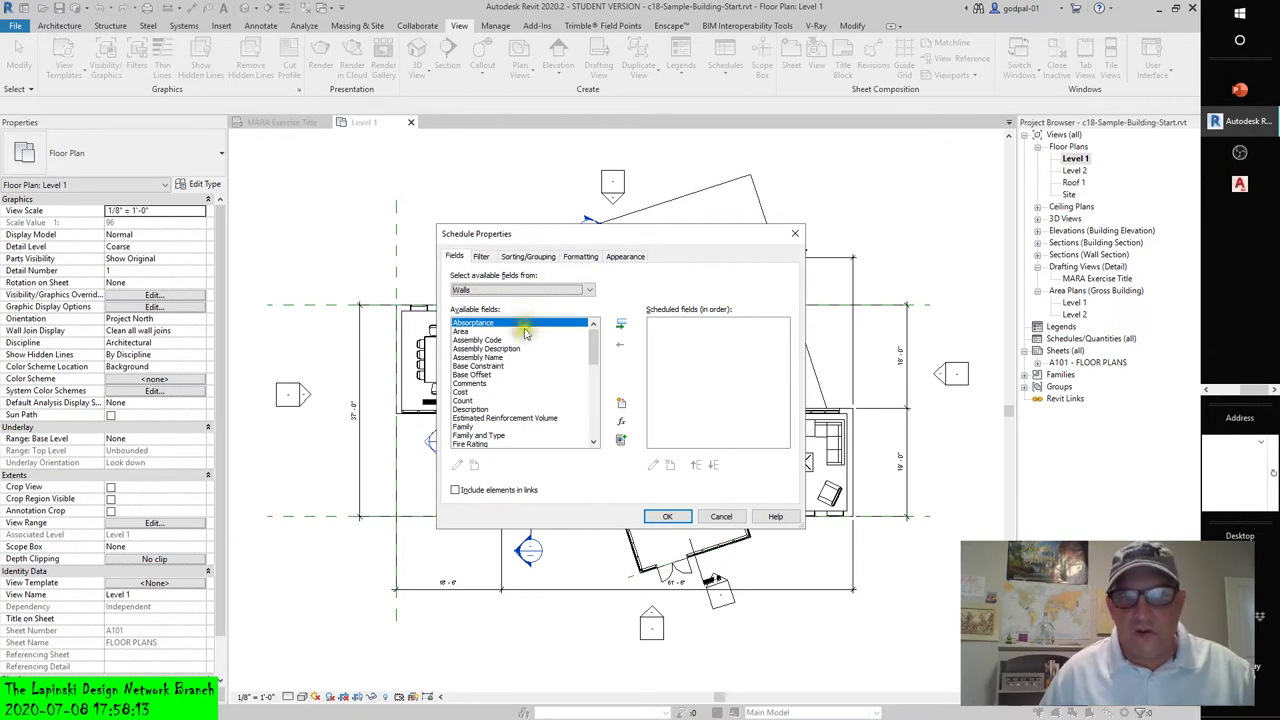
click(470, 442)
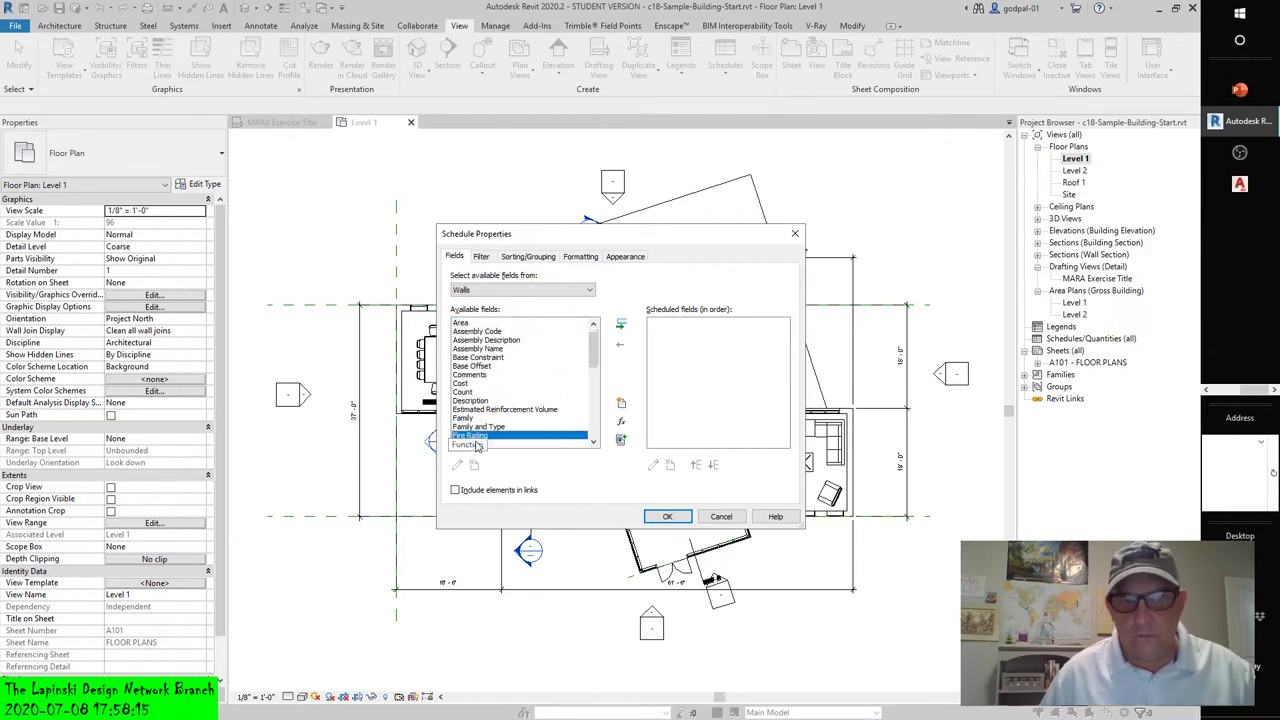
scroll(466, 428, down, 3)
click(467, 366)
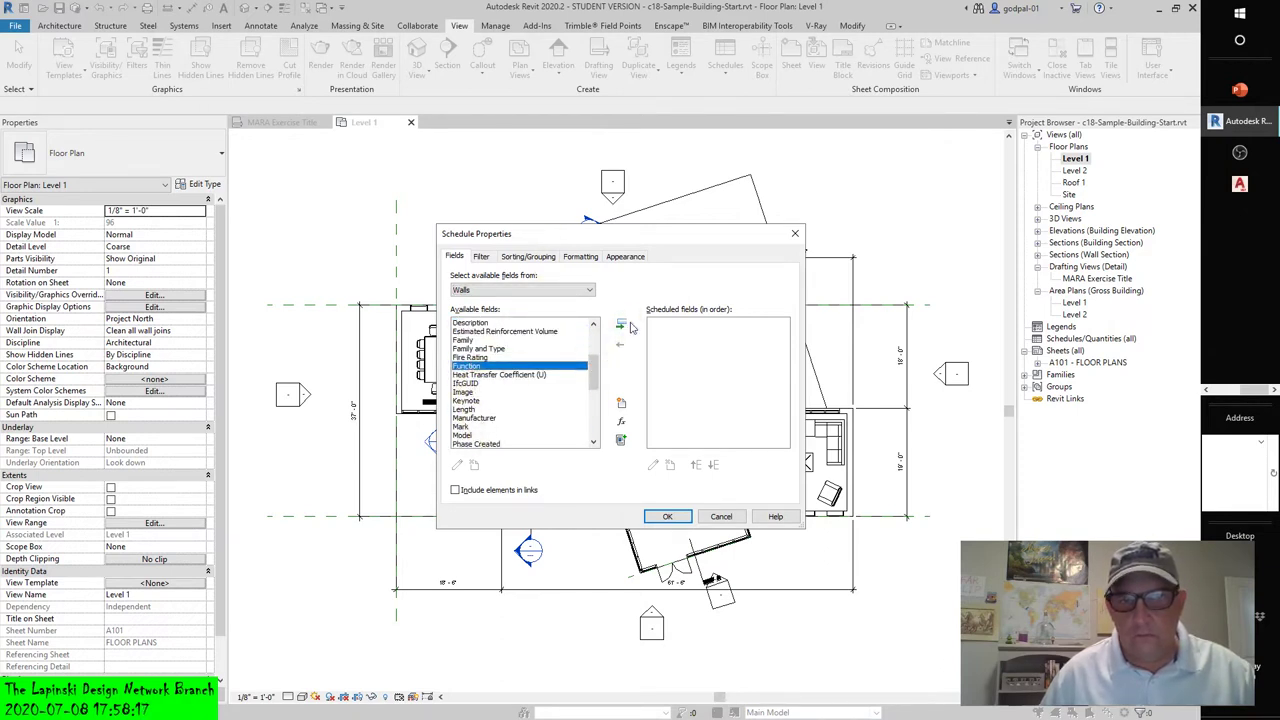
click(622, 323)
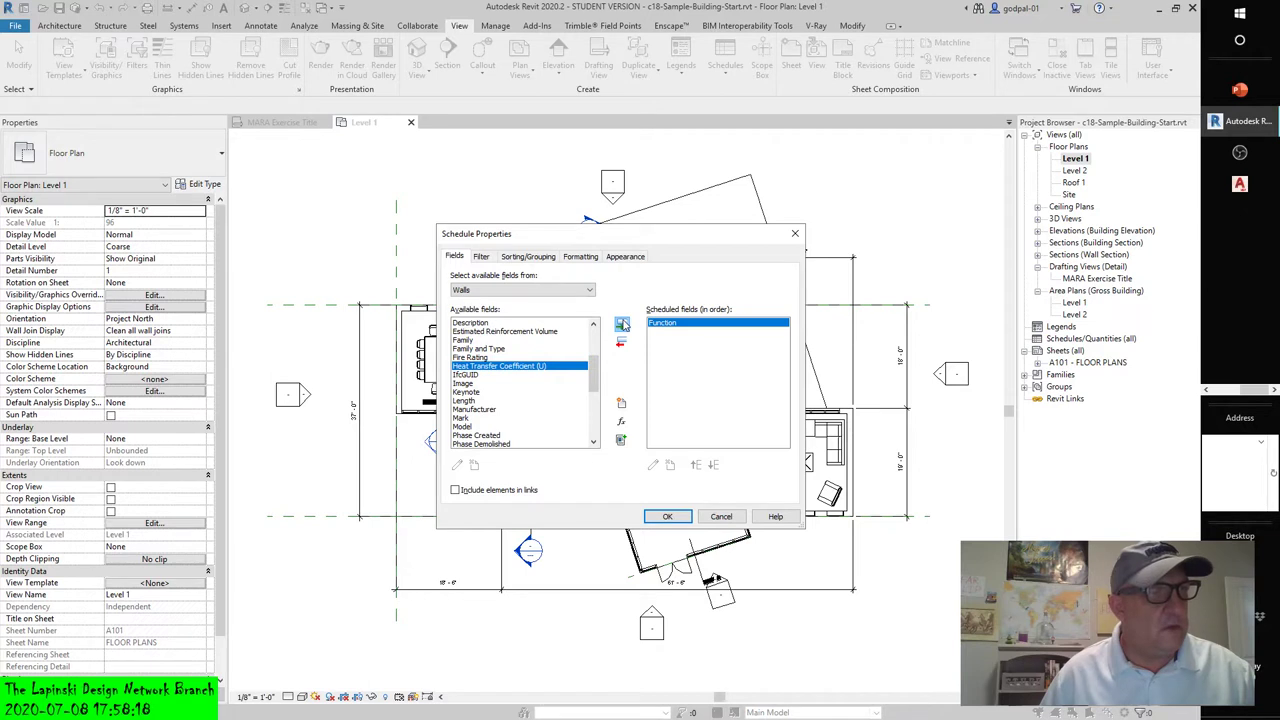
click(463, 340)
click(622, 324)
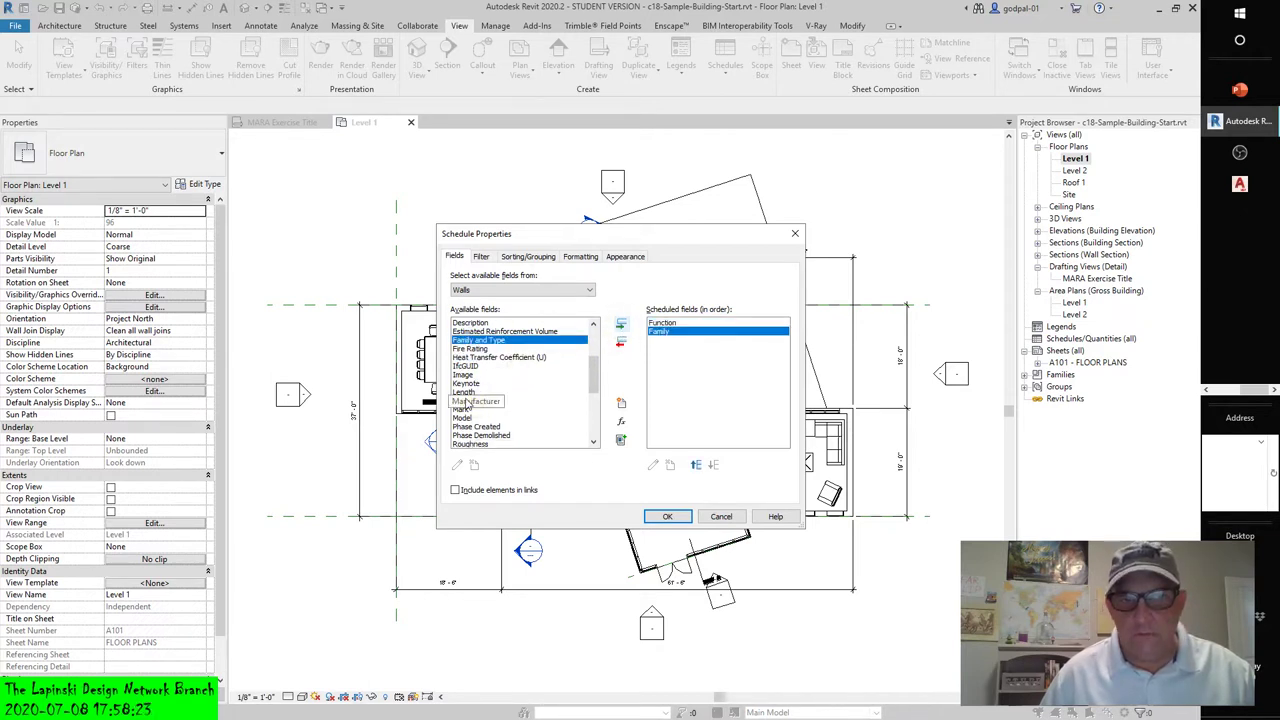
Step: Add Area as the third scheduled field after Function and Family
scroll(466, 400, down, 1)
scroll(466, 405, down, 2)
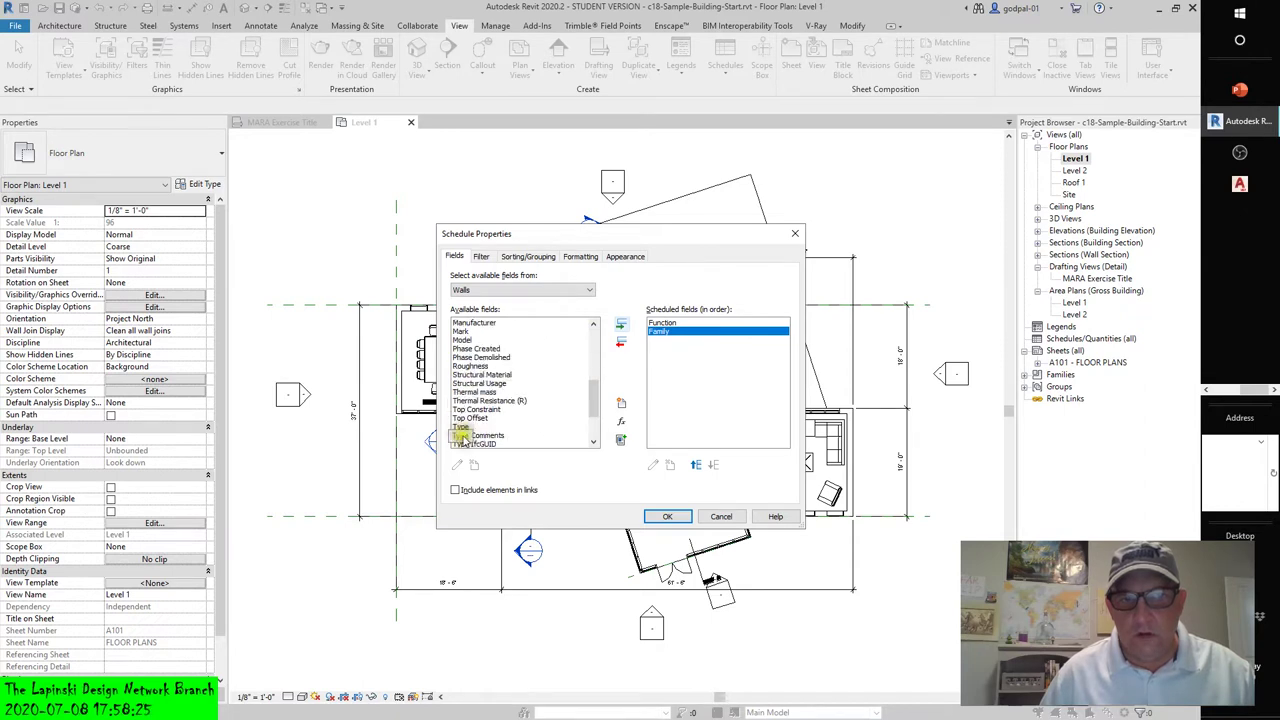
click(462, 427)
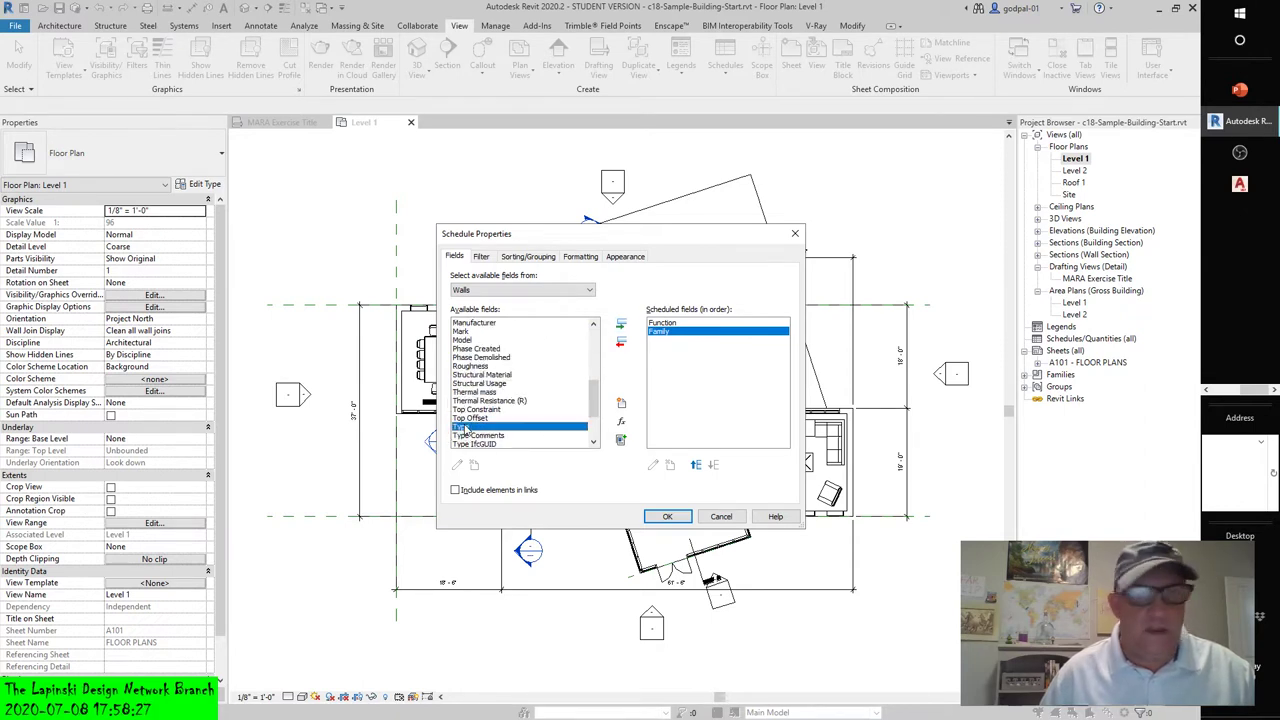
drag(593, 400, 594, 332)
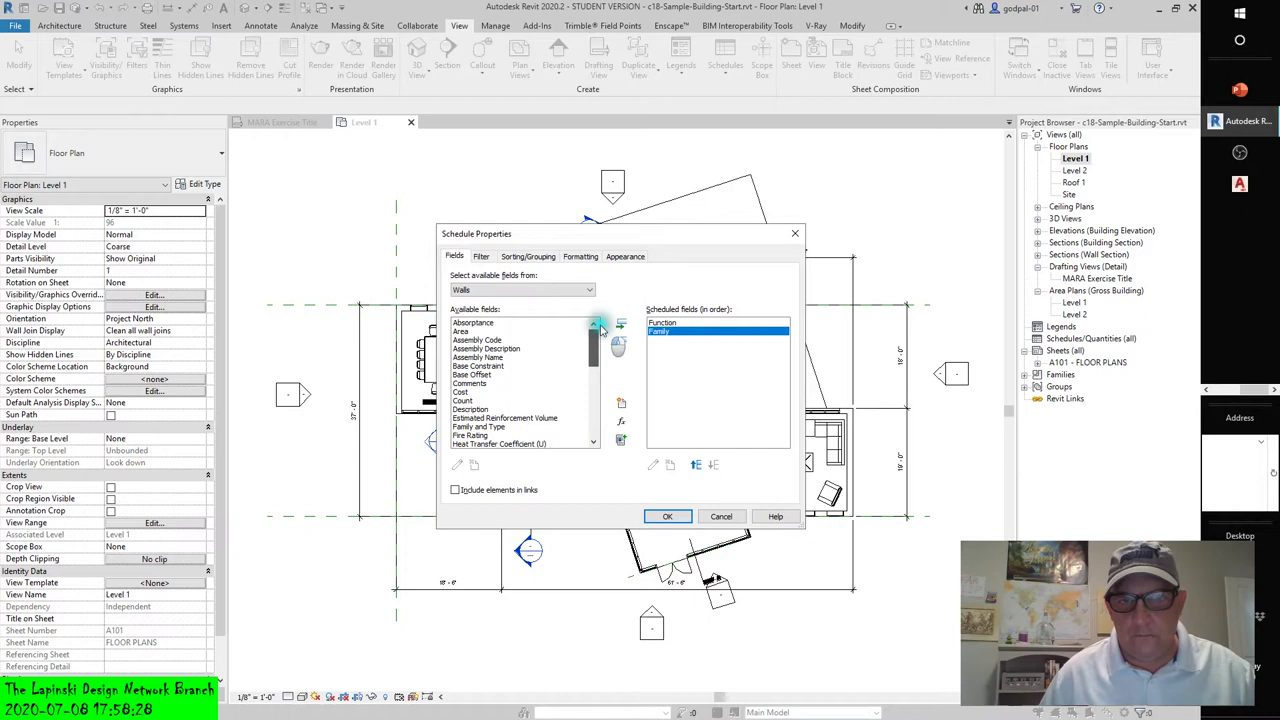
click(465, 331)
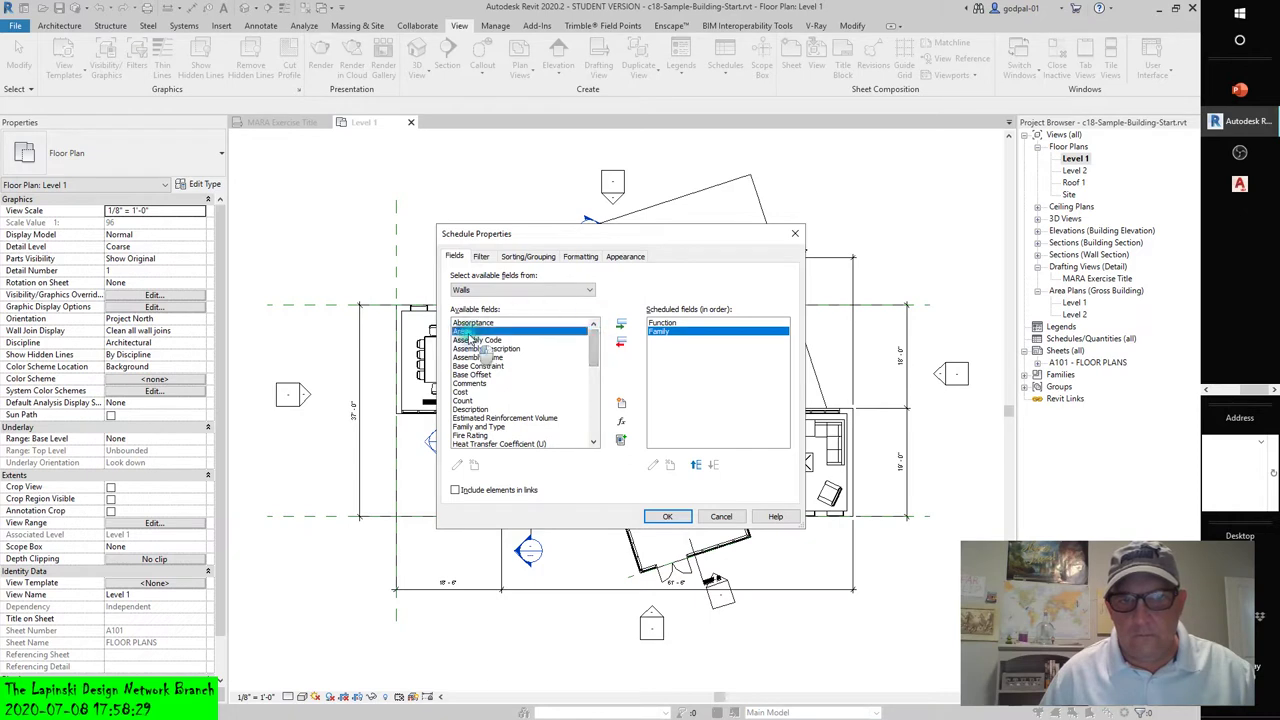
click(621, 326)
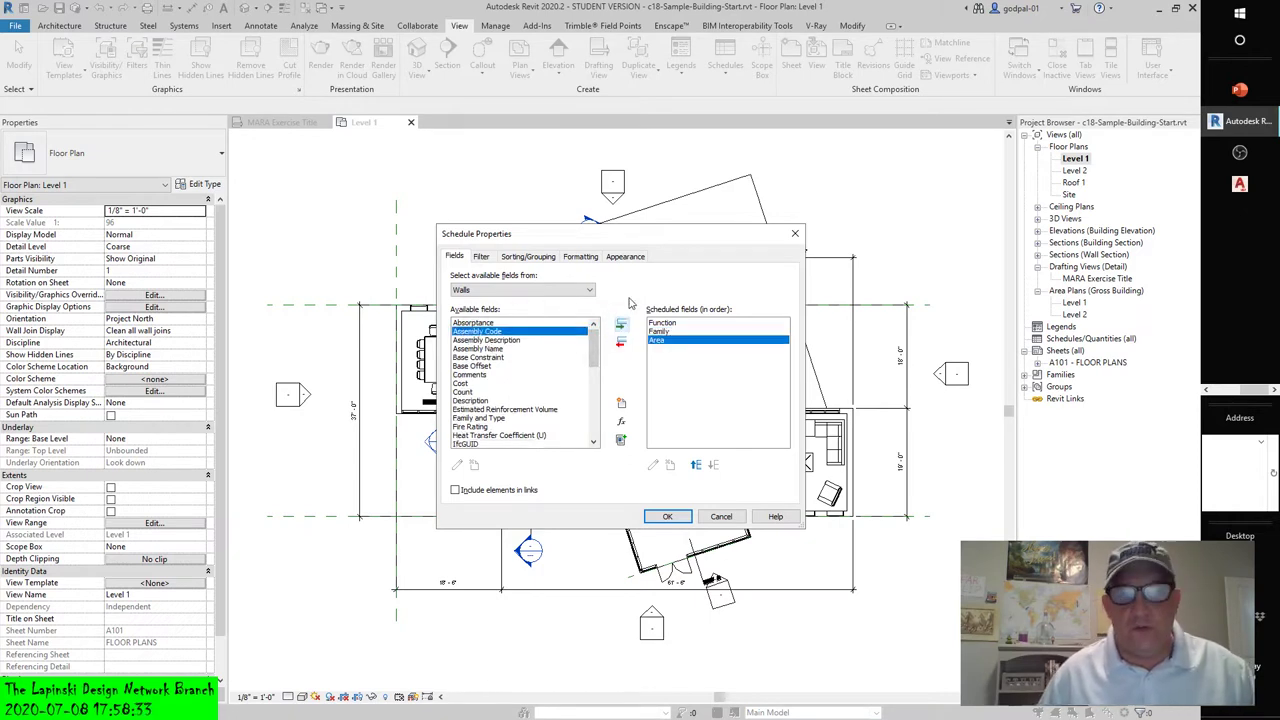
click(528, 258)
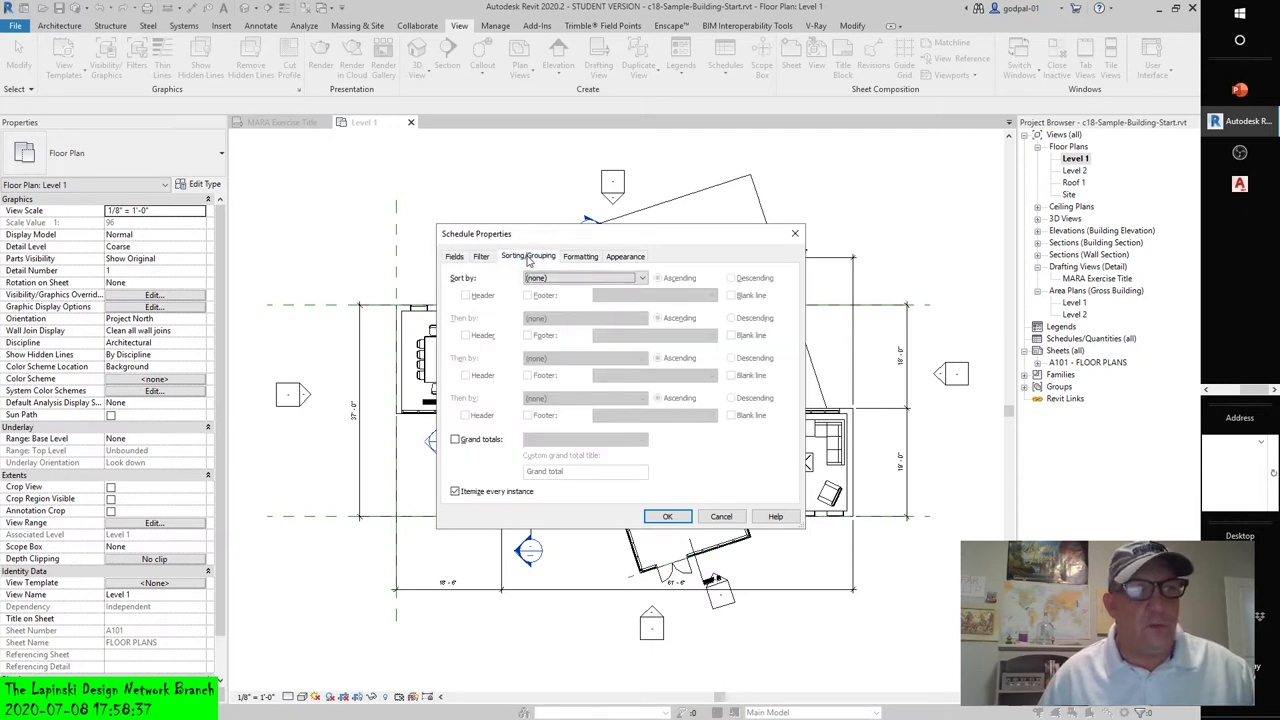
Step: Sort by Family ascending with a header and blank line per group, itemizing every instance
click(545, 278)
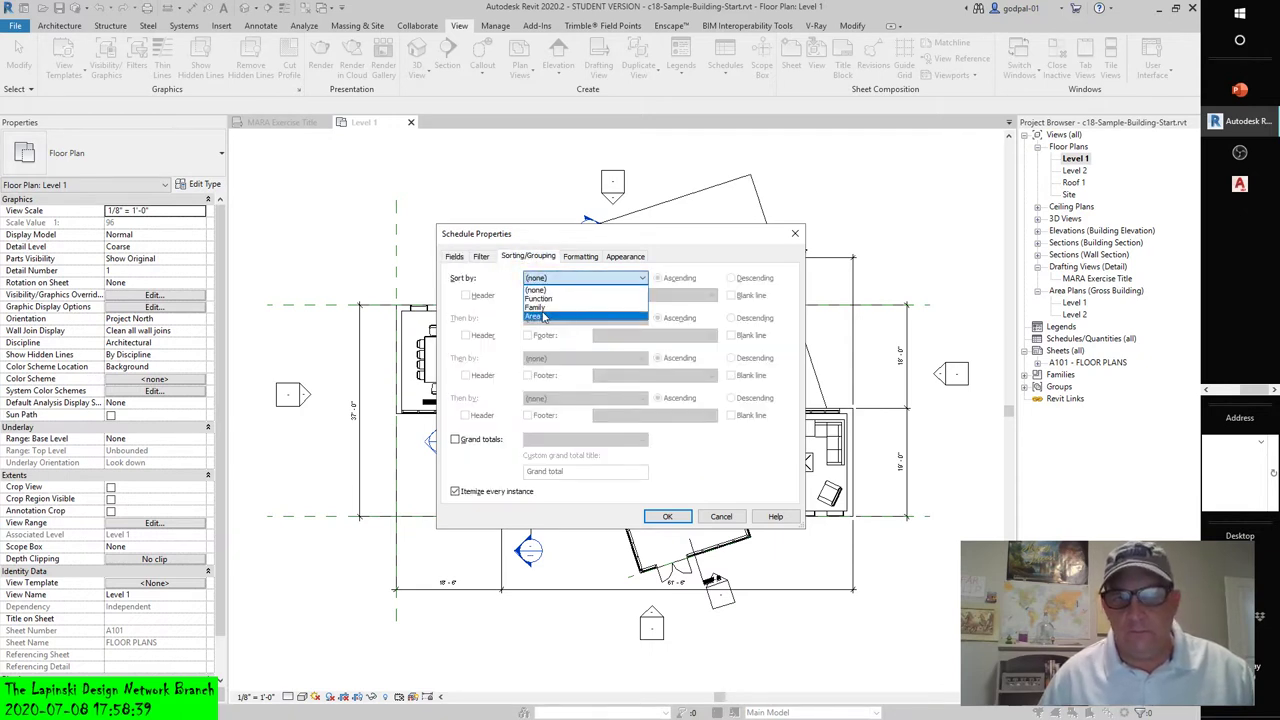
click(546, 290)
click(545, 279)
click(545, 308)
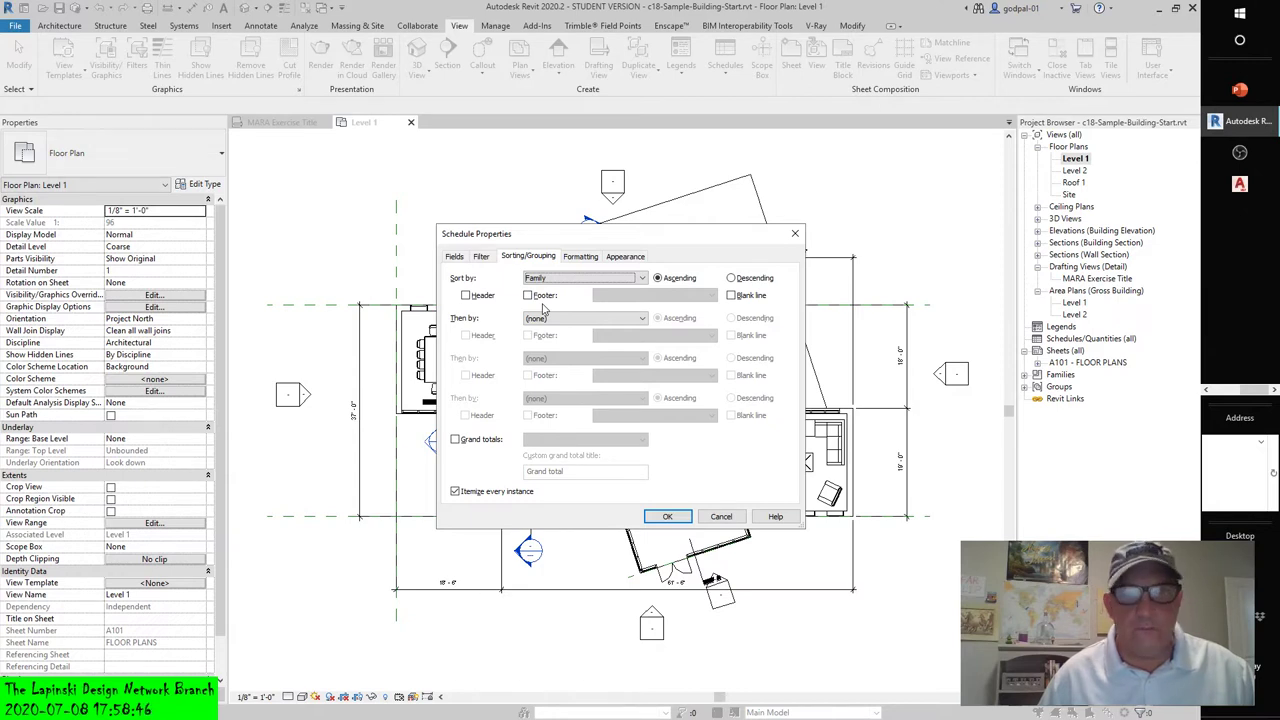
click(466, 295)
click(732, 296)
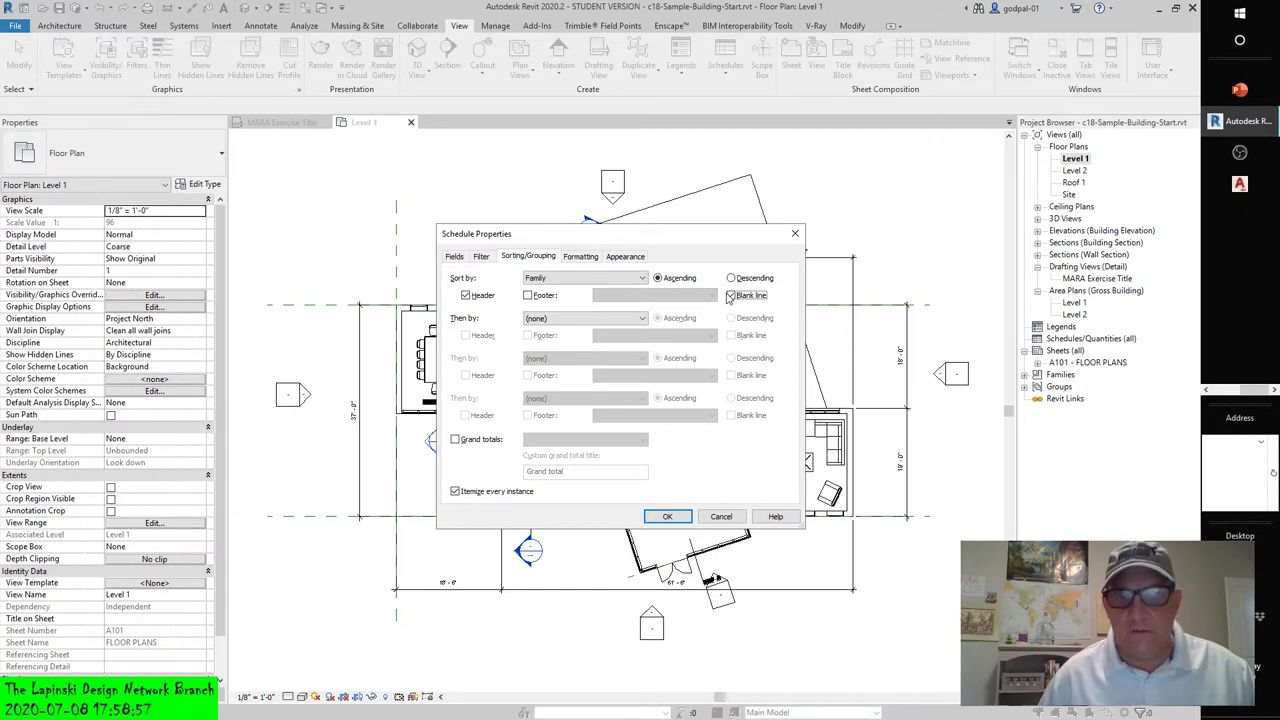
click(455, 492)
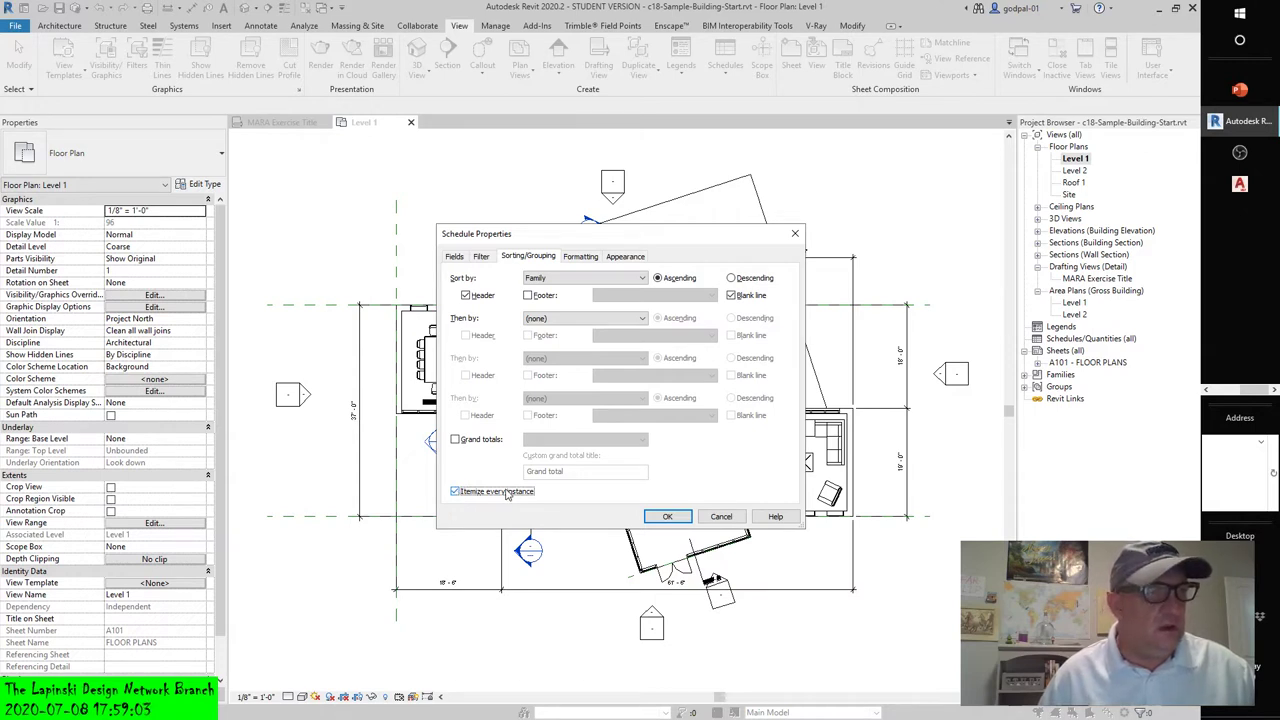
Step: Generate the Wall Schedule, grouped under Basic Wall, Curtain Wall and Walls End 1
click(667, 518)
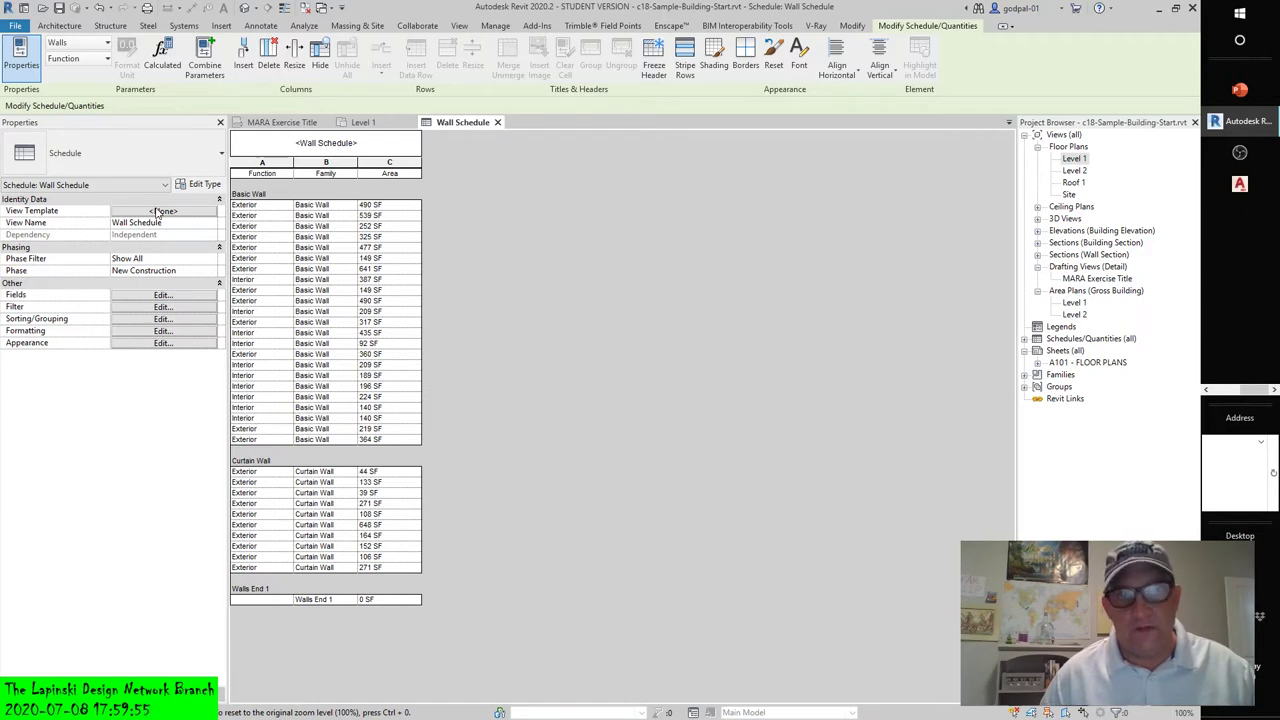
Step: Filter the Wall Schedule to walls whose Function equals Exterior
click(161, 308)
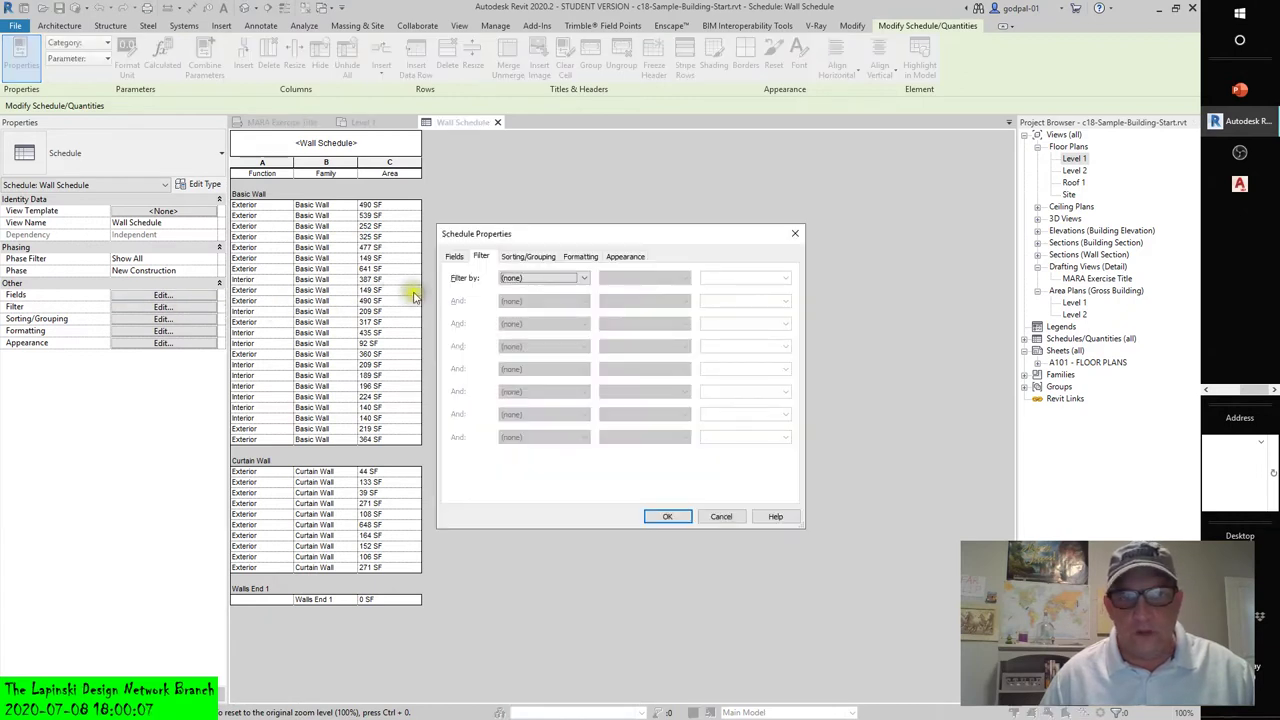
click(578, 279)
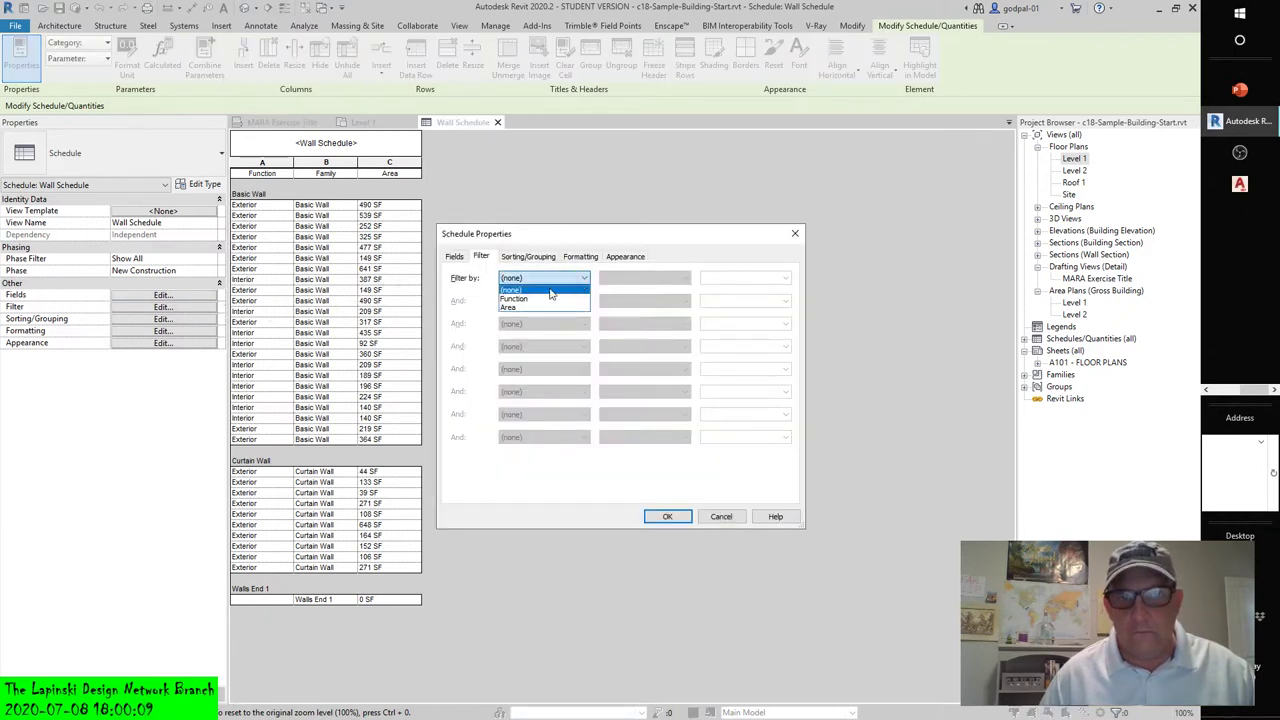
click(541, 298)
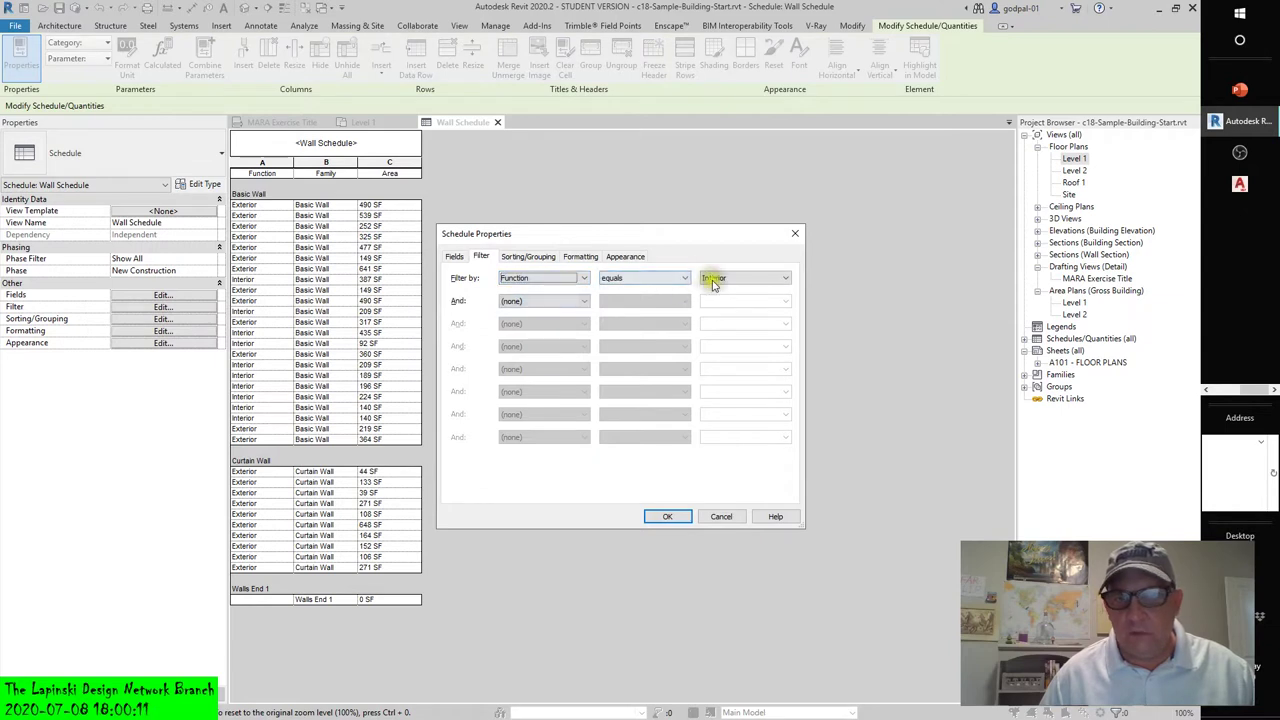
click(771, 280)
click(728, 298)
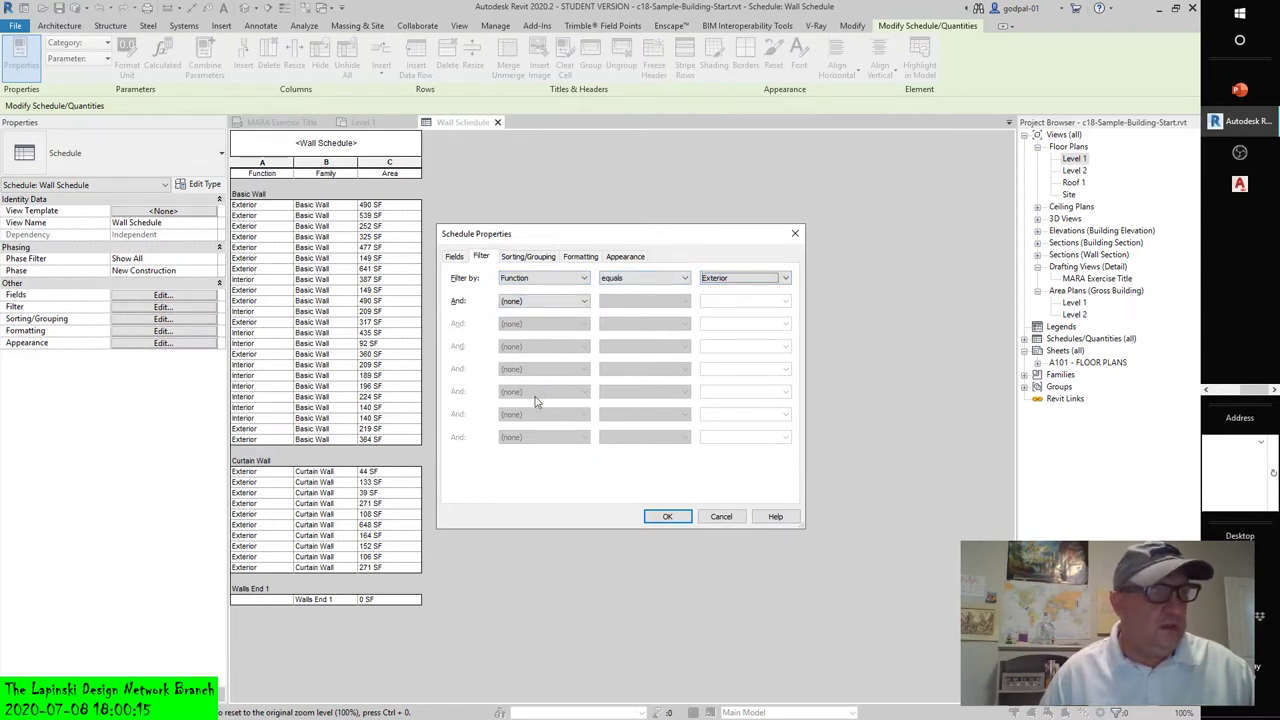
click(580, 257)
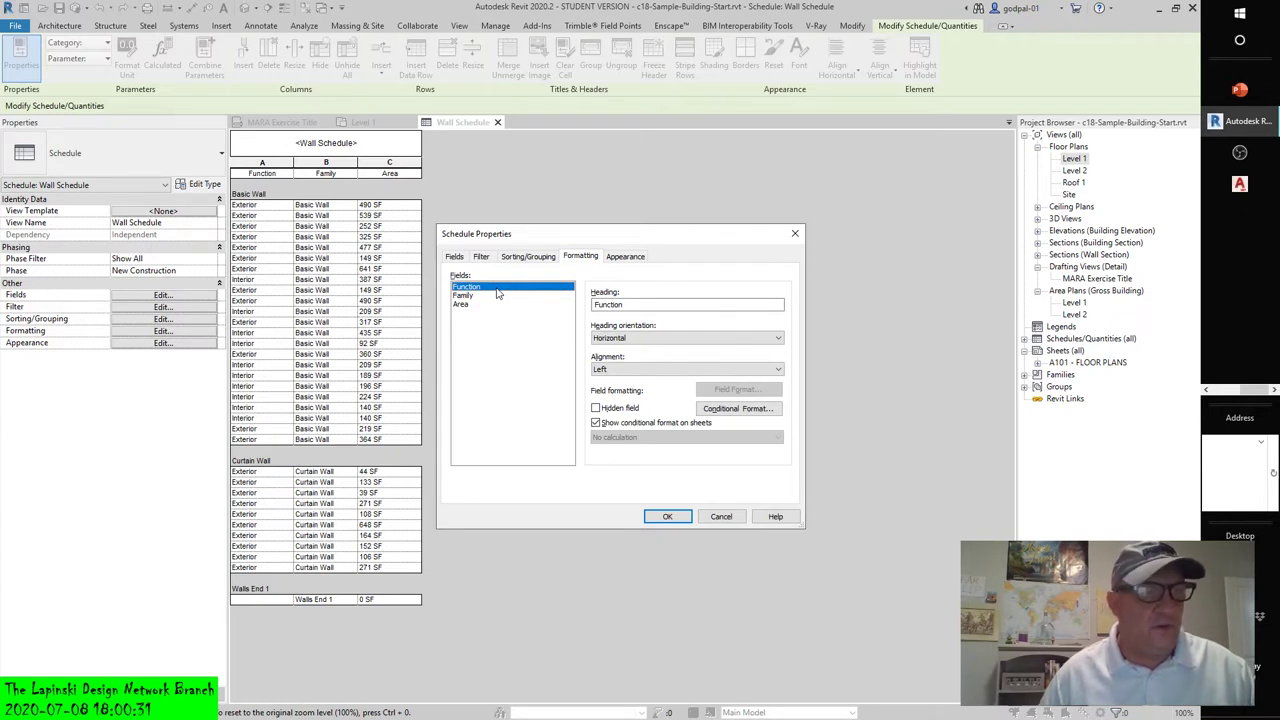
Step: Hide the Function field so exterior walls show only Family and Area
click(596, 409)
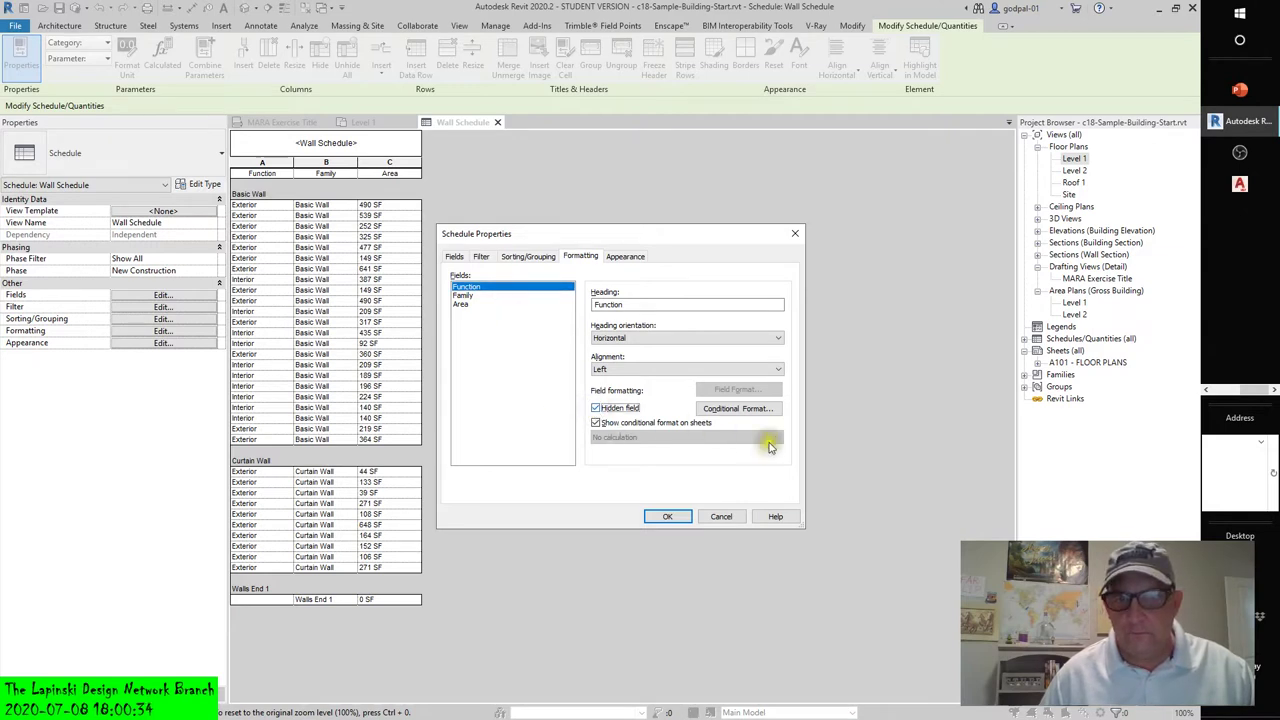
click(668, 517)
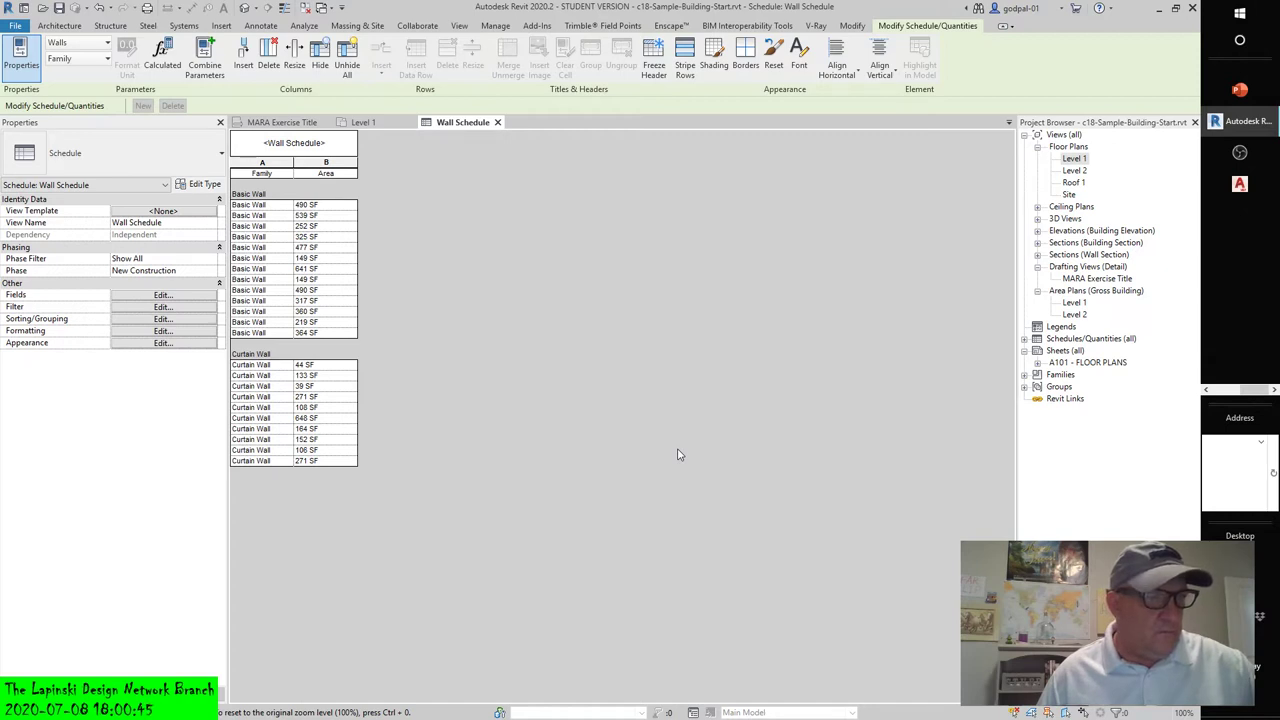
click(676, 450)
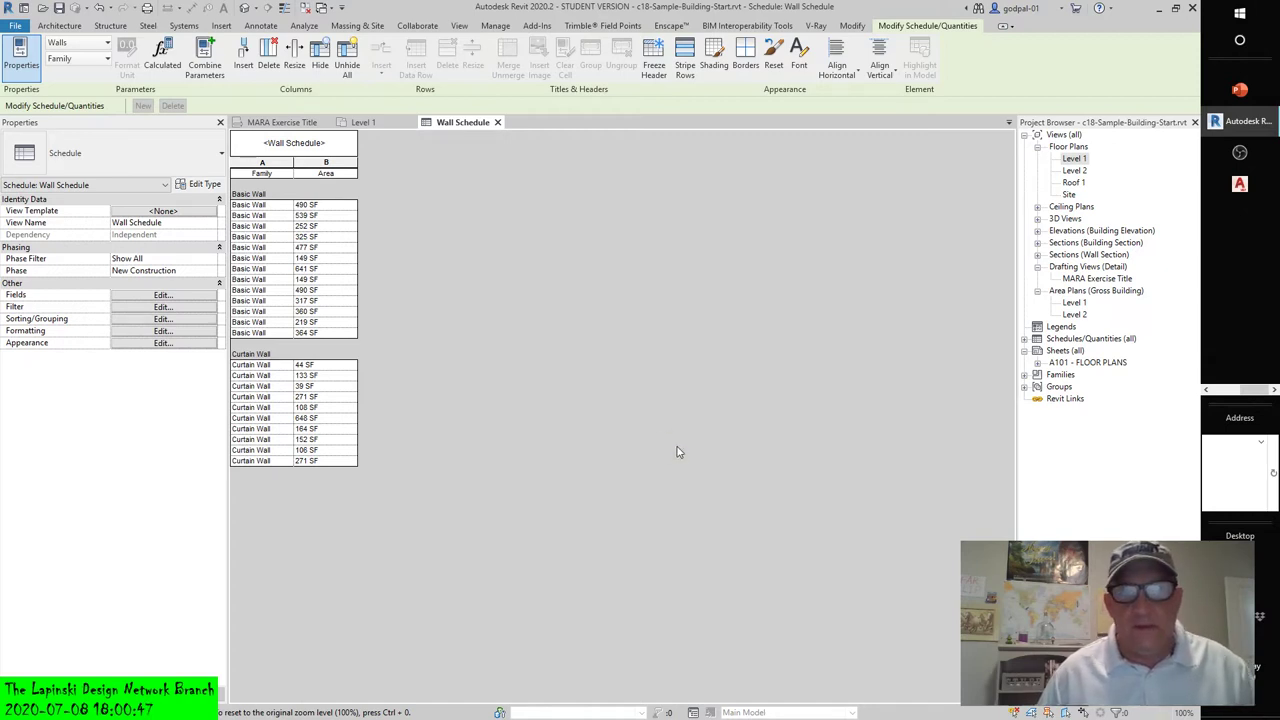
click(163, 307)
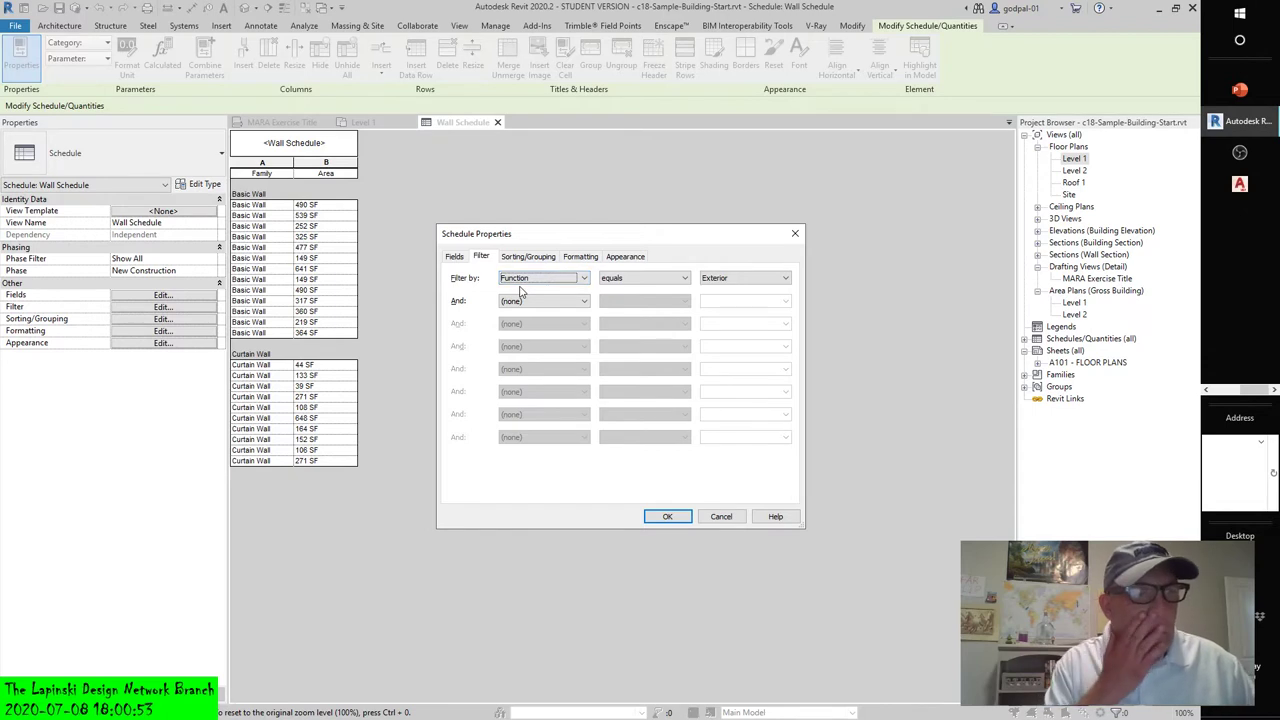
Step: Review the formatting and filter settings, leaving the second filter condition empty
click(580, 256)
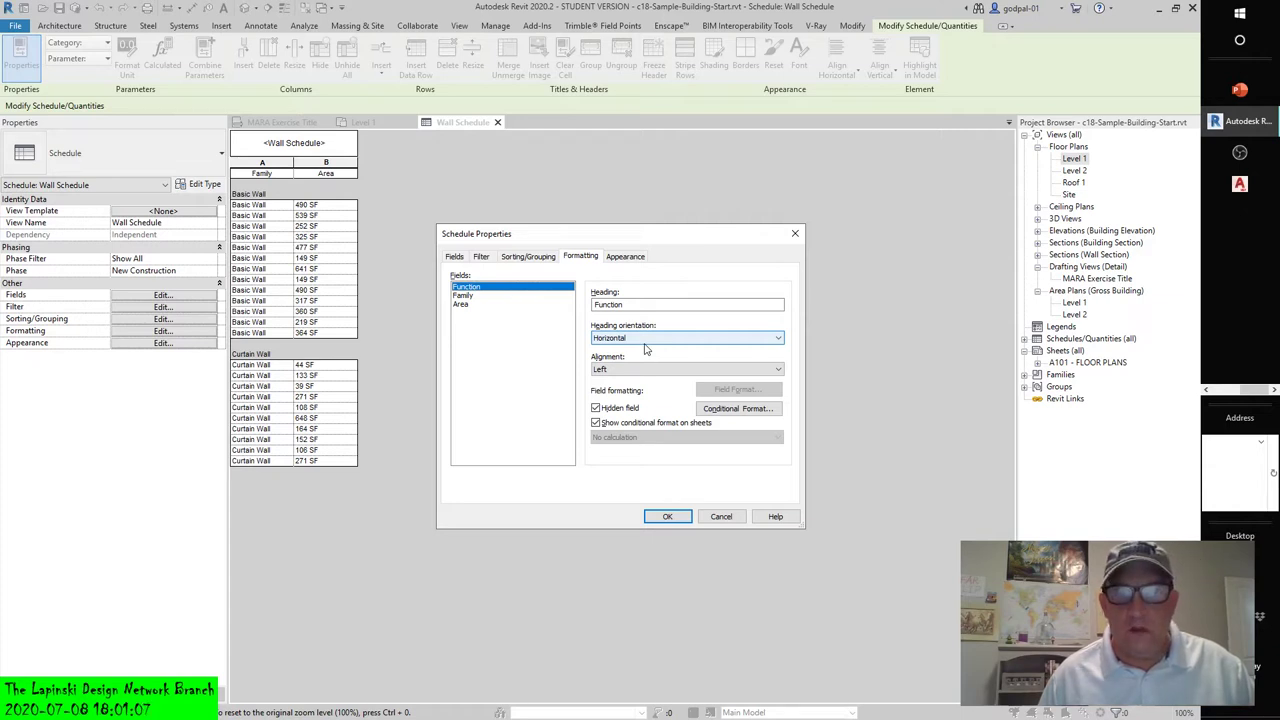
click(480, 258)
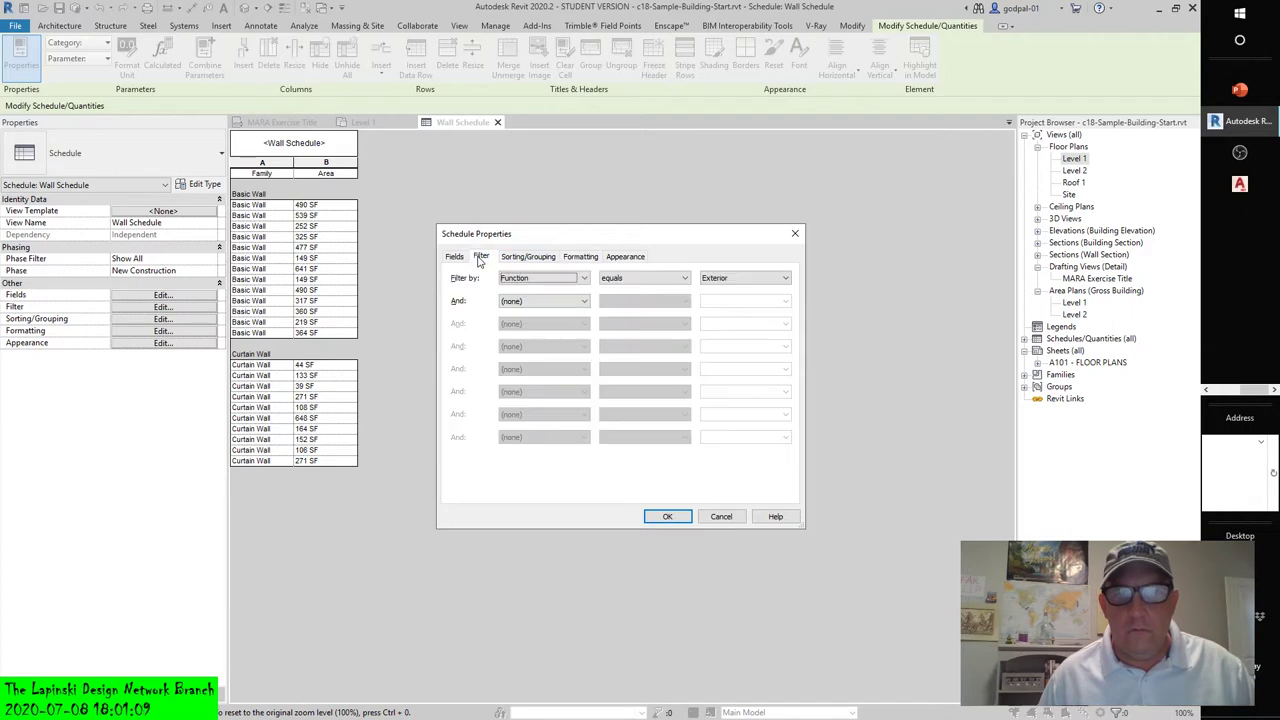
click(585, 301)
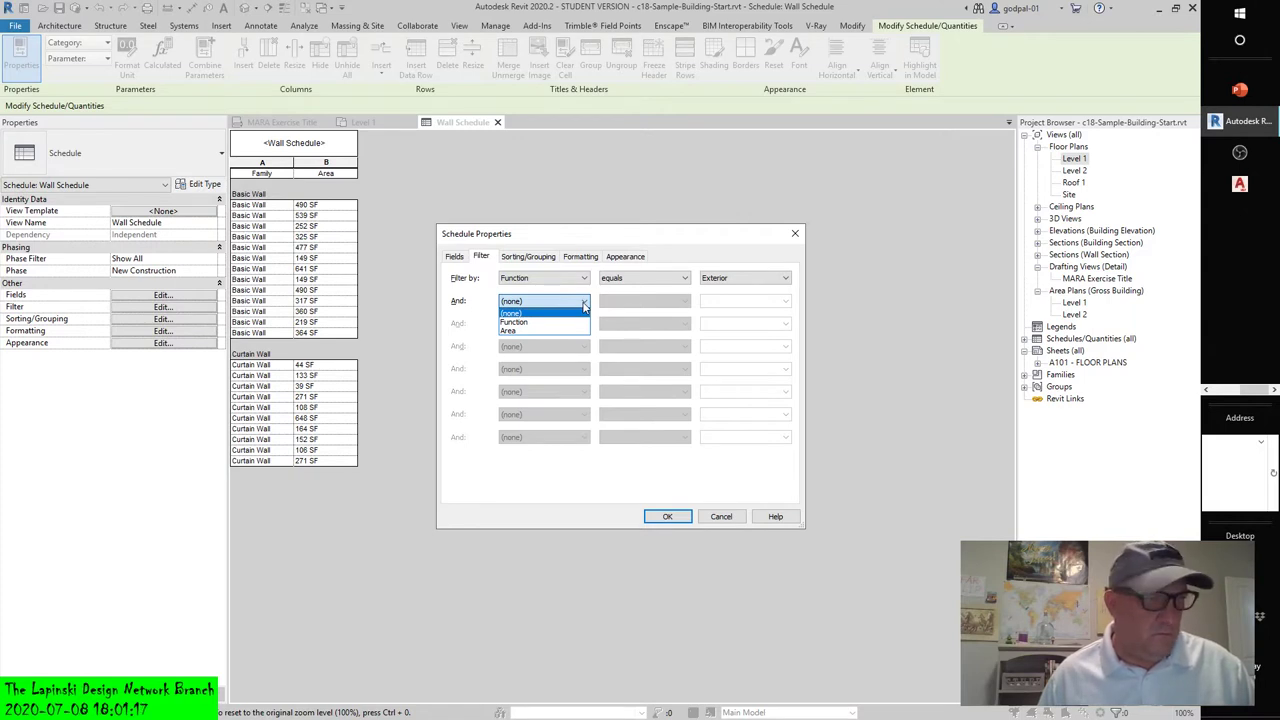
click(455, 262)
Step: Add the Type field as a new column after Area
click(455, 259)
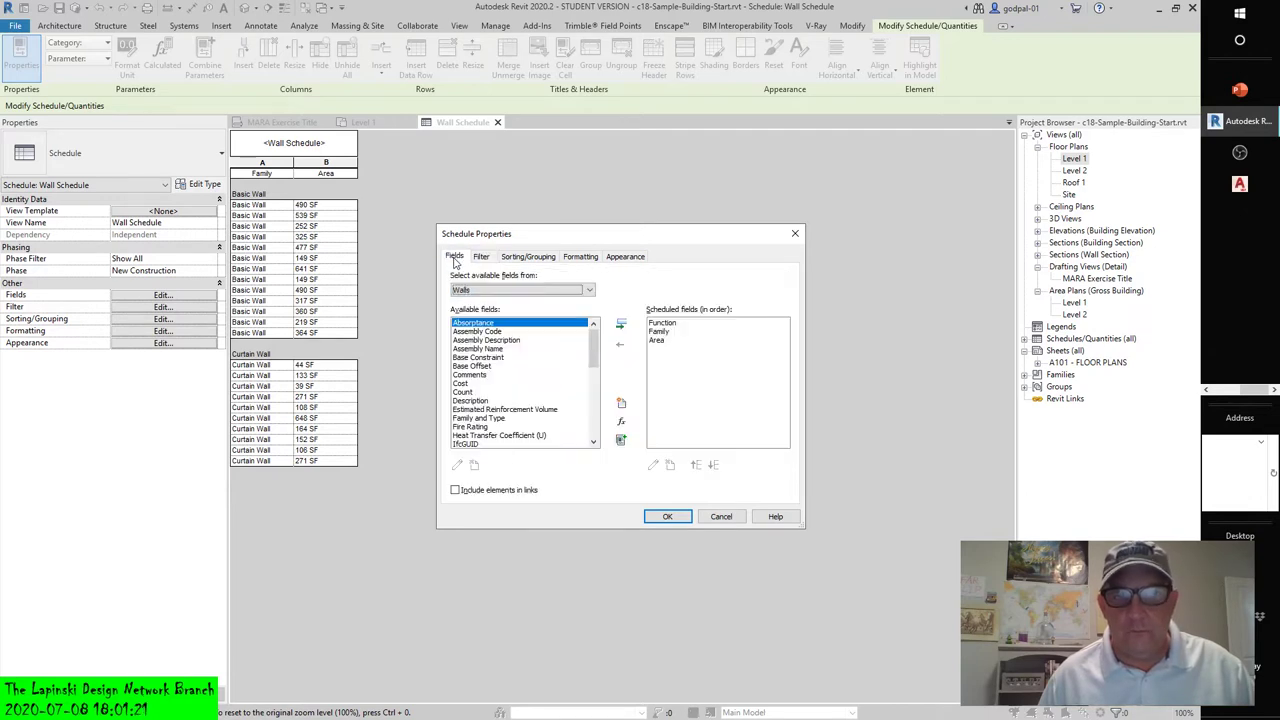
drag(590, 333, 589, 388)
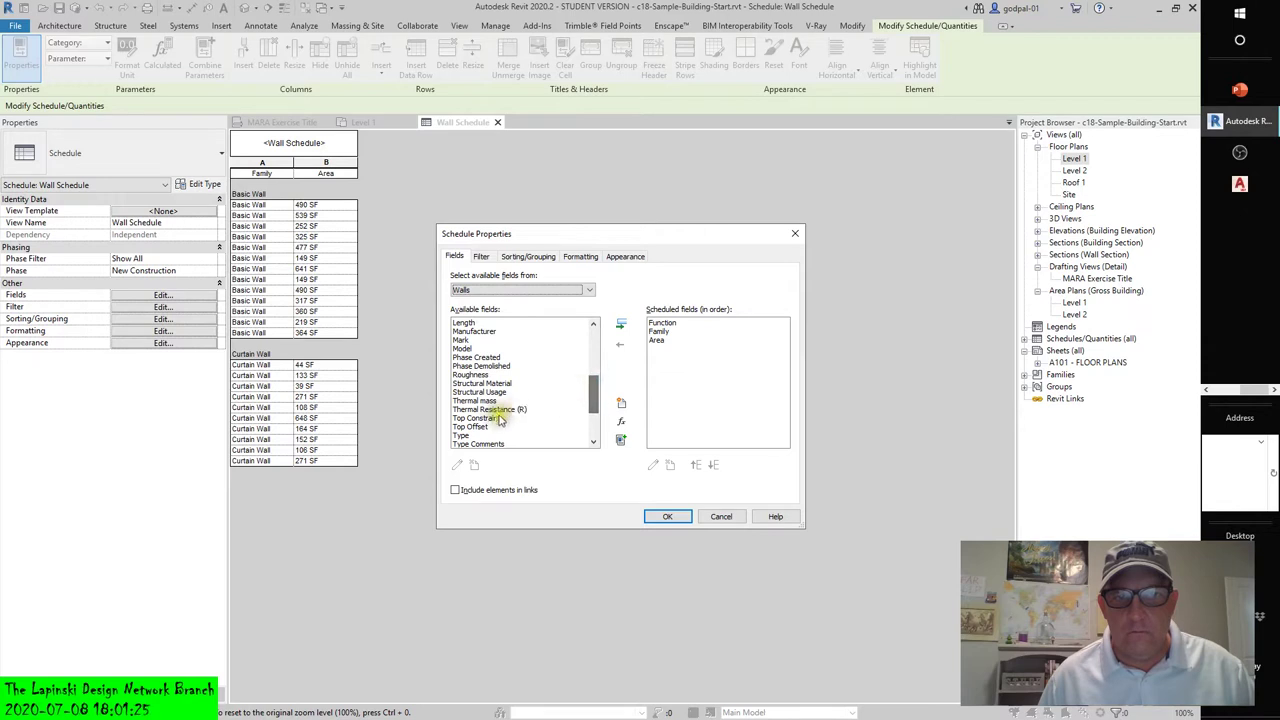
click(462, 436)
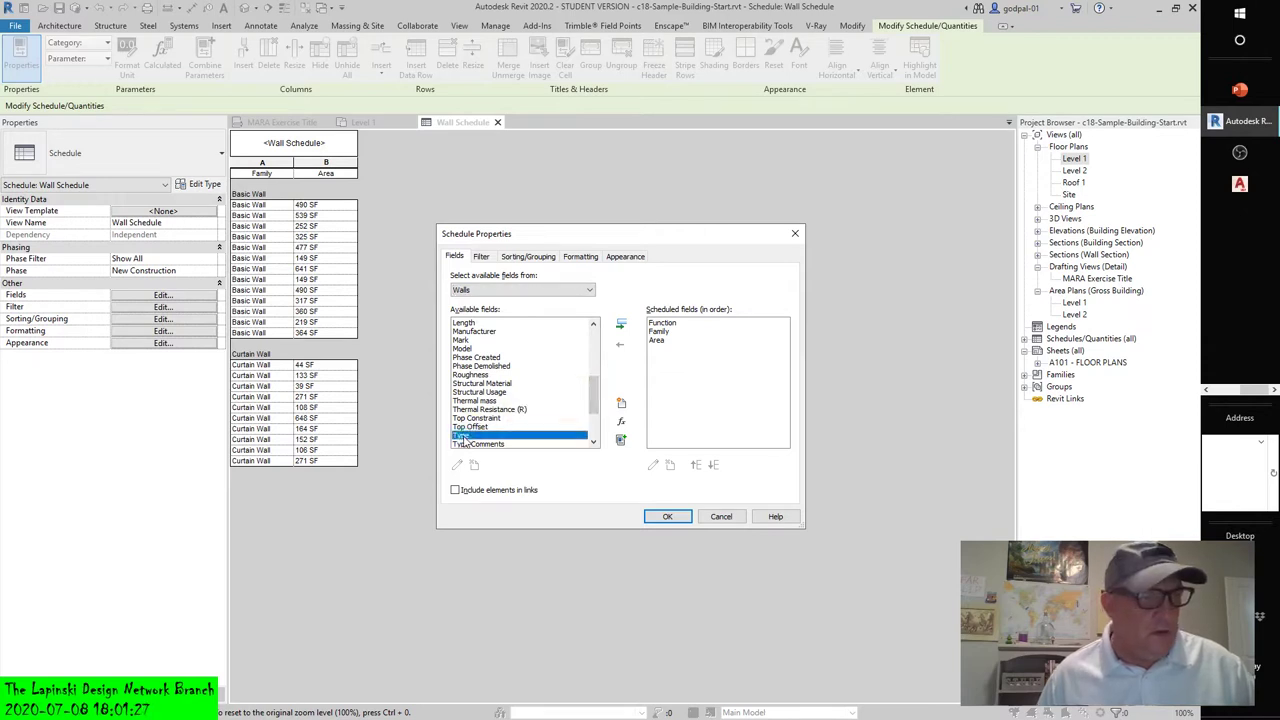
click(622, 327)
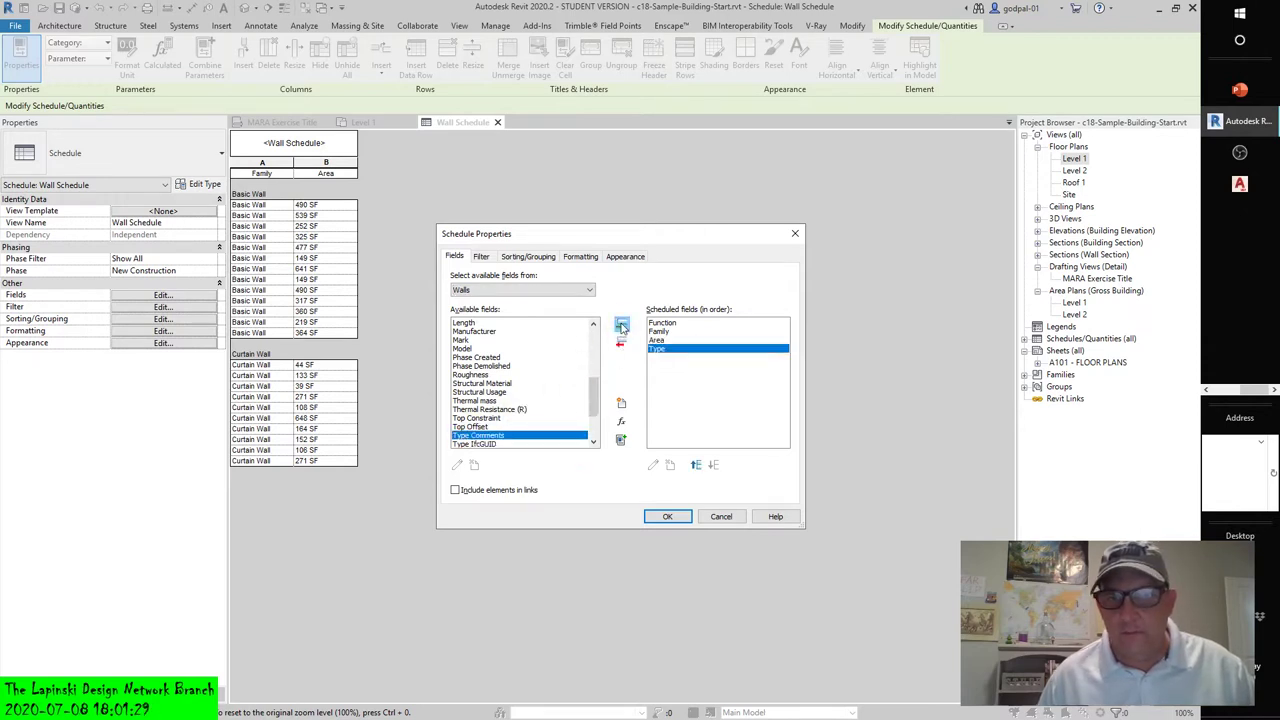
click(667, 516)
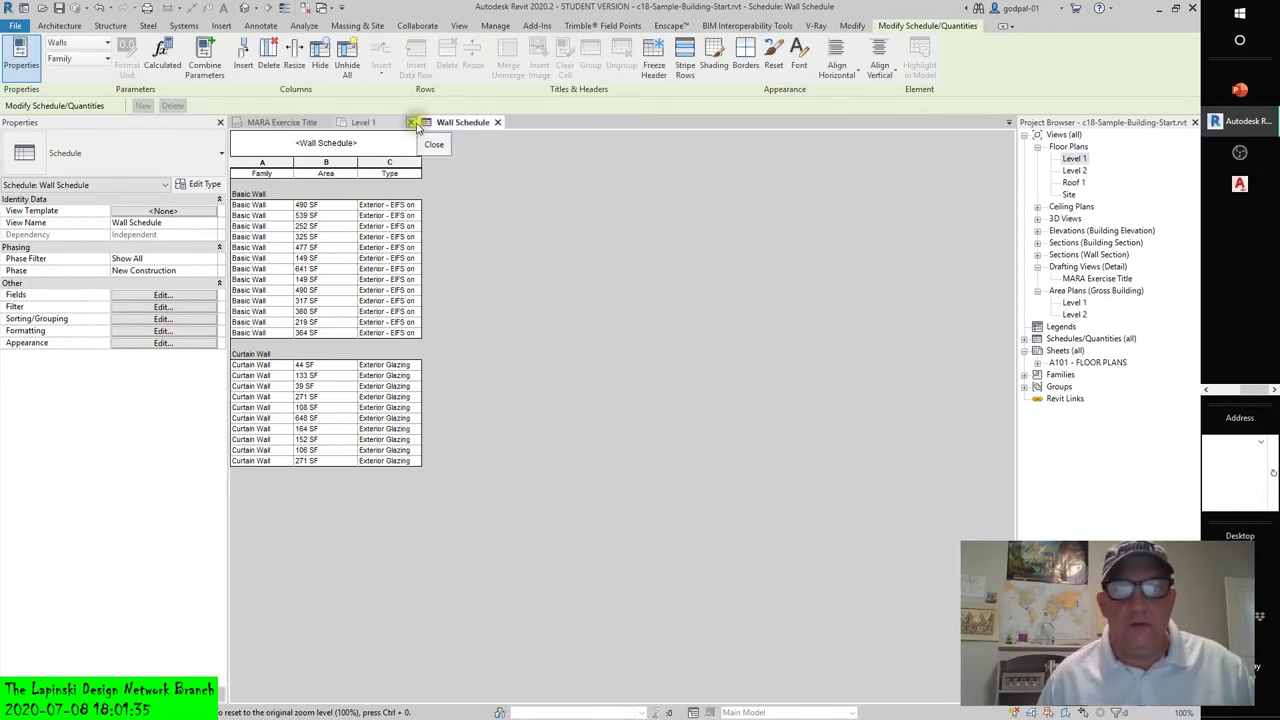
Step: Widen the Type column (C) so full wall type names like Exterior - EIFS show
click(422, 150)
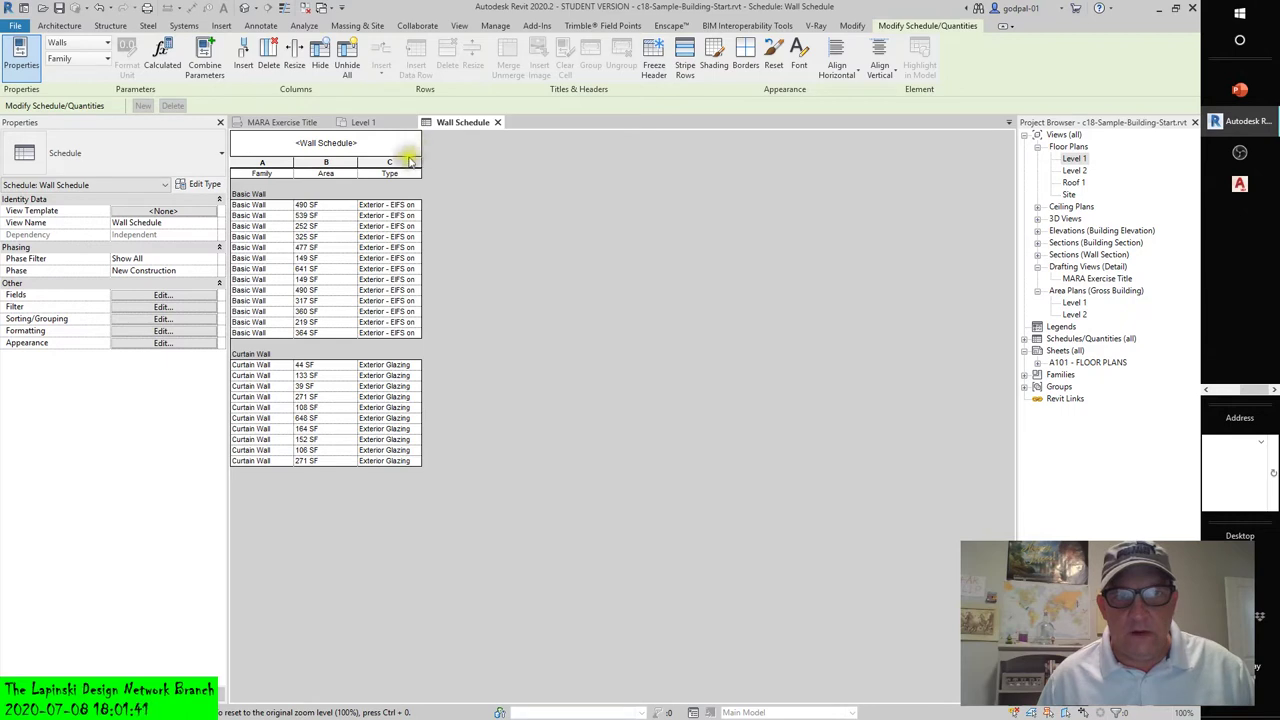
click(415, 162)
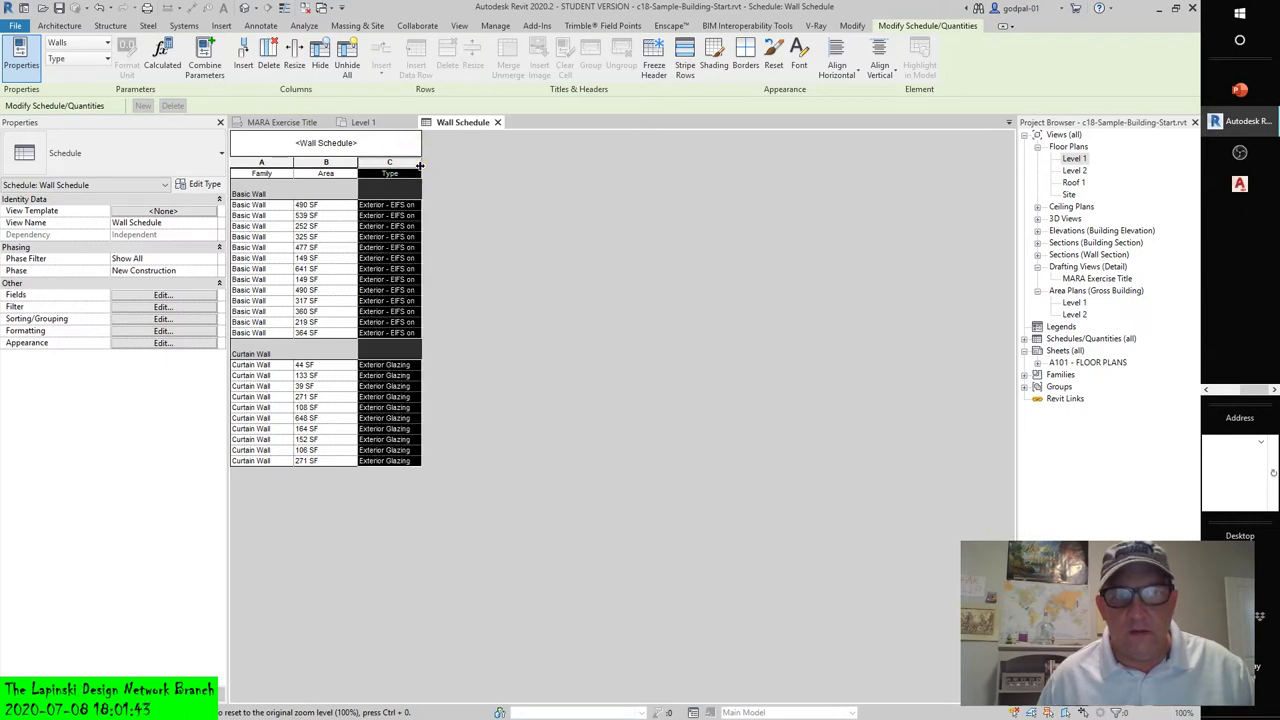
drag(421, 165, 525, 168)
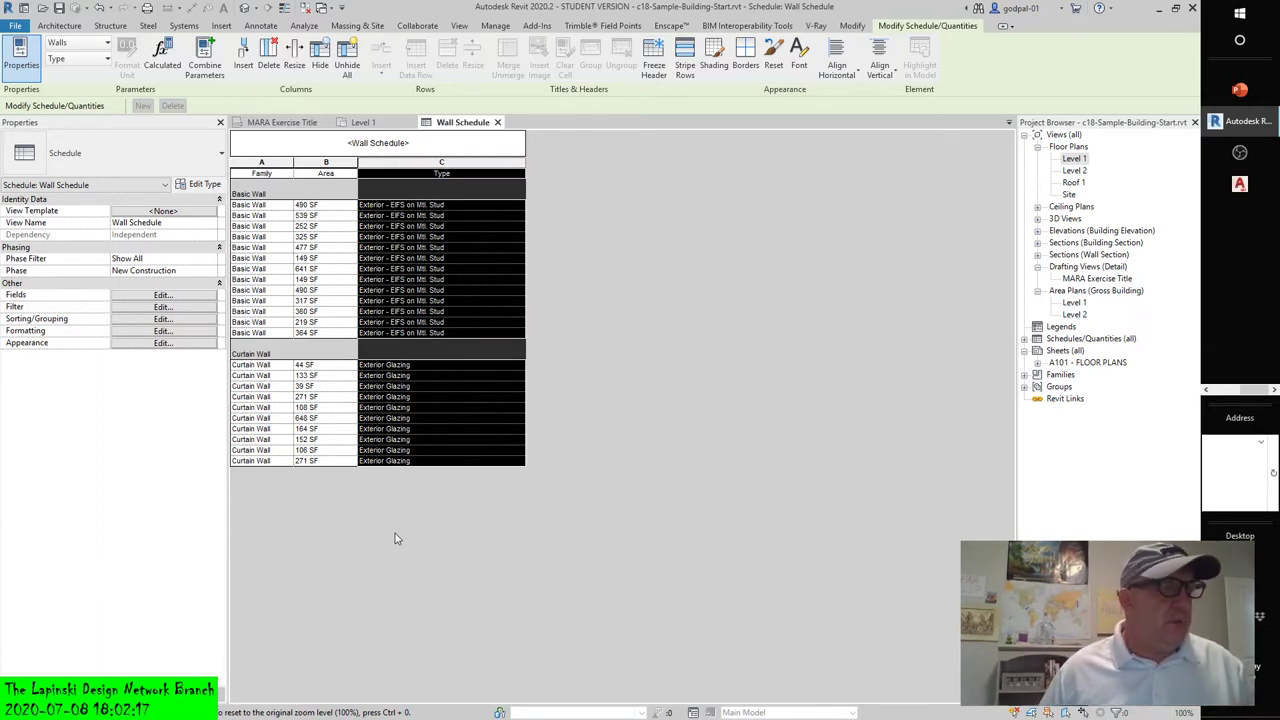
click(158, 320)
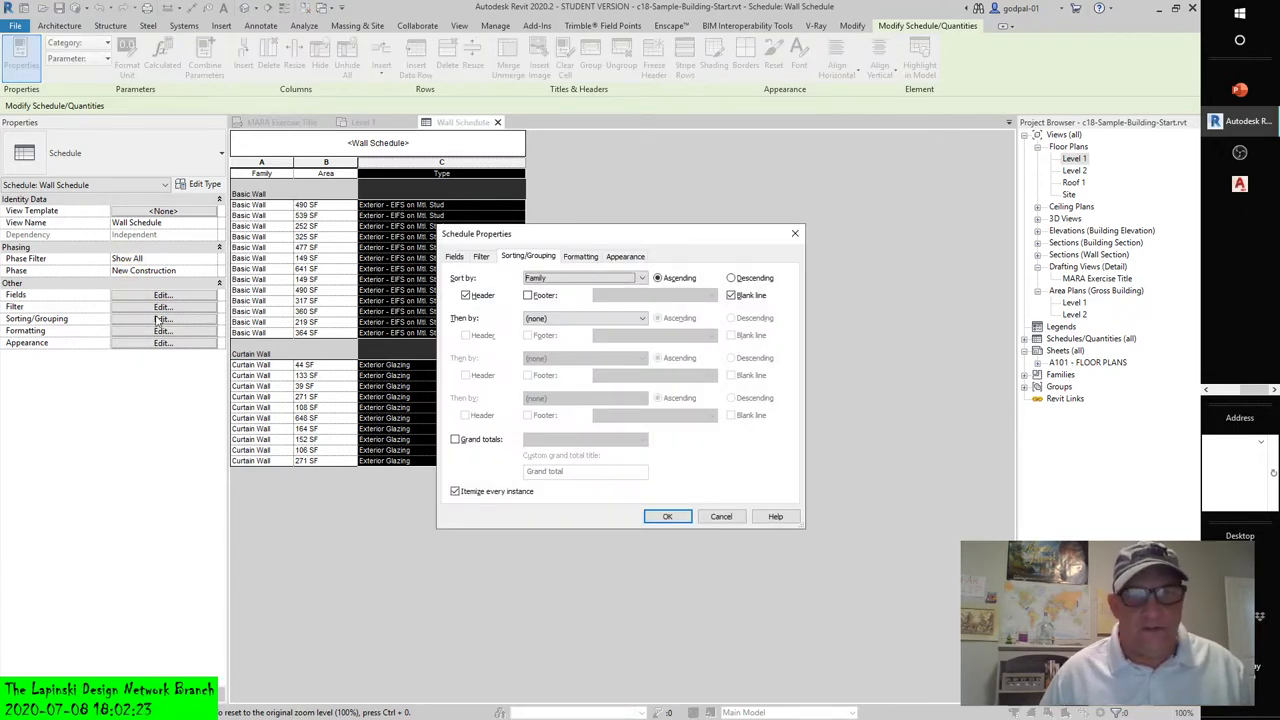
Step: Turn off itemizing every wall instance and show grand totals as Totals only
click(455, 492)
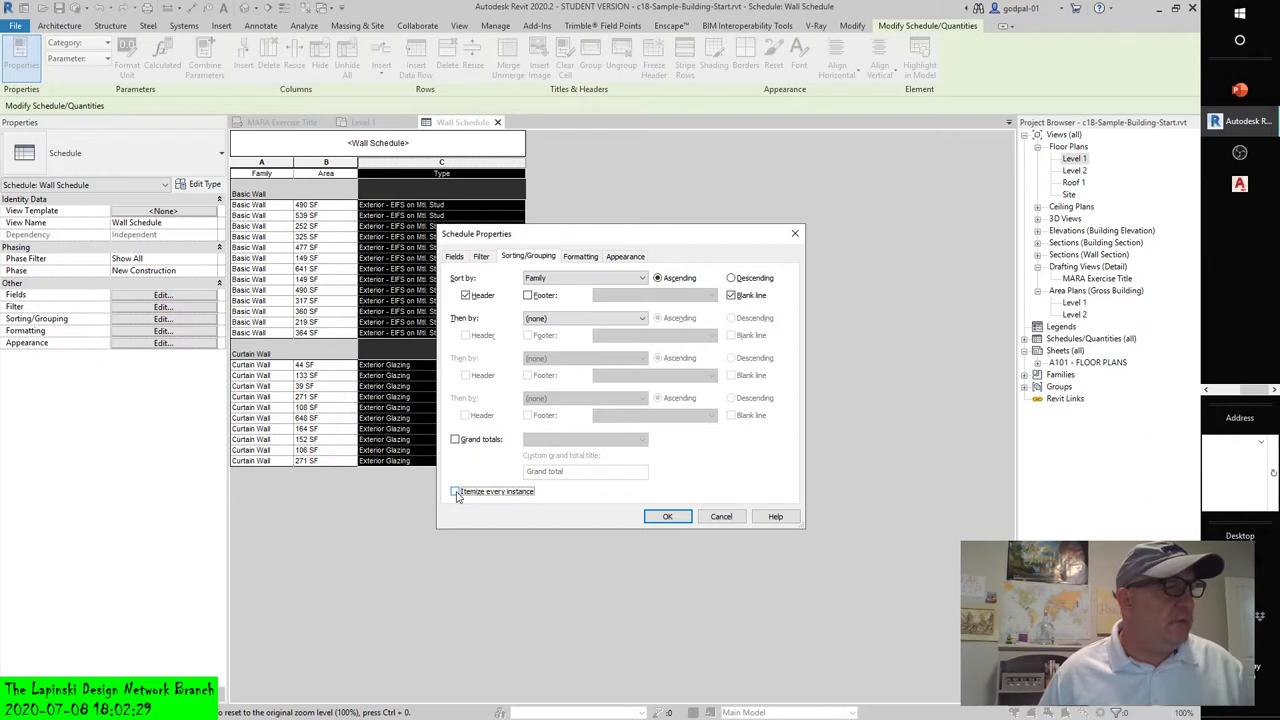
click(456, 440)
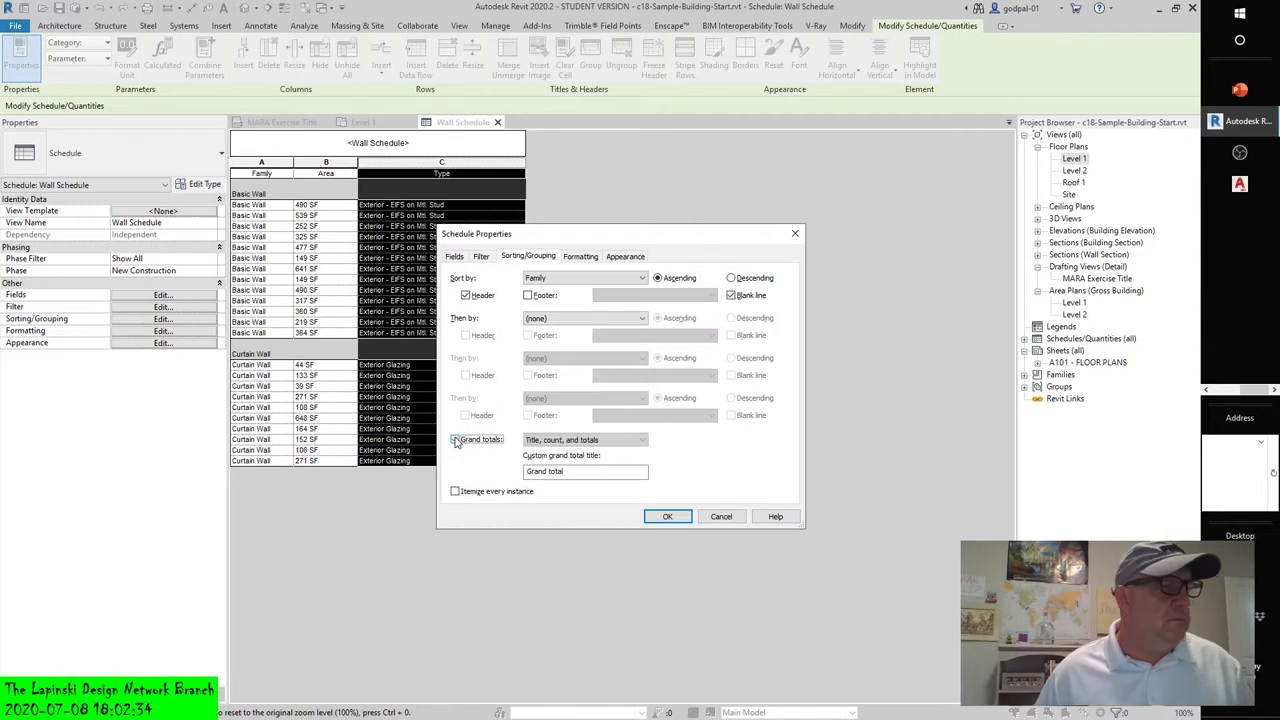
click(598, 440)
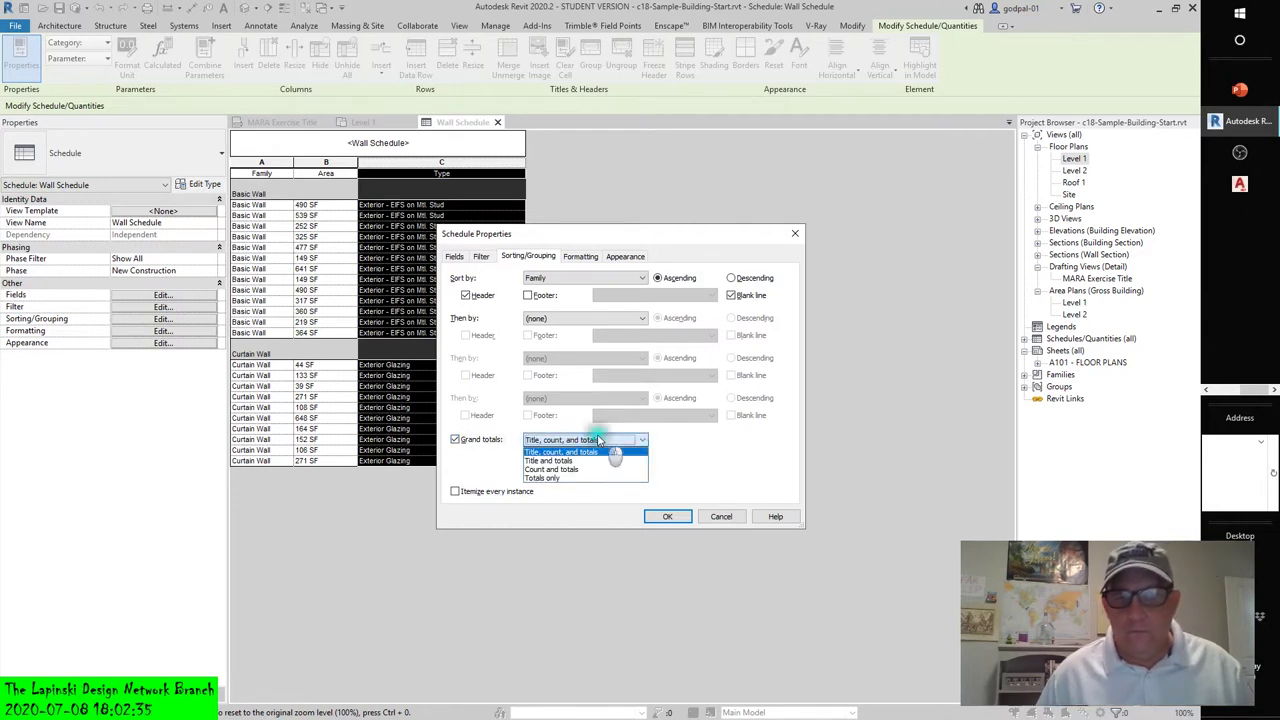
click(554, 478)
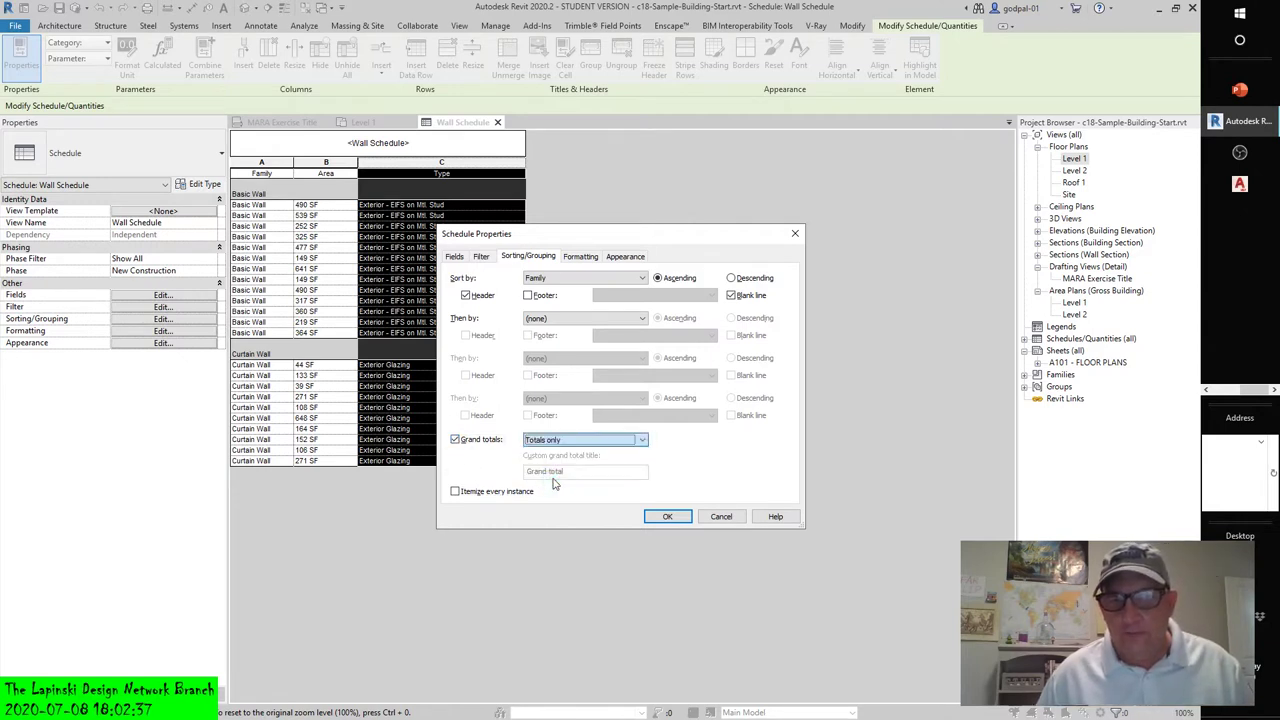
click(670, 516)
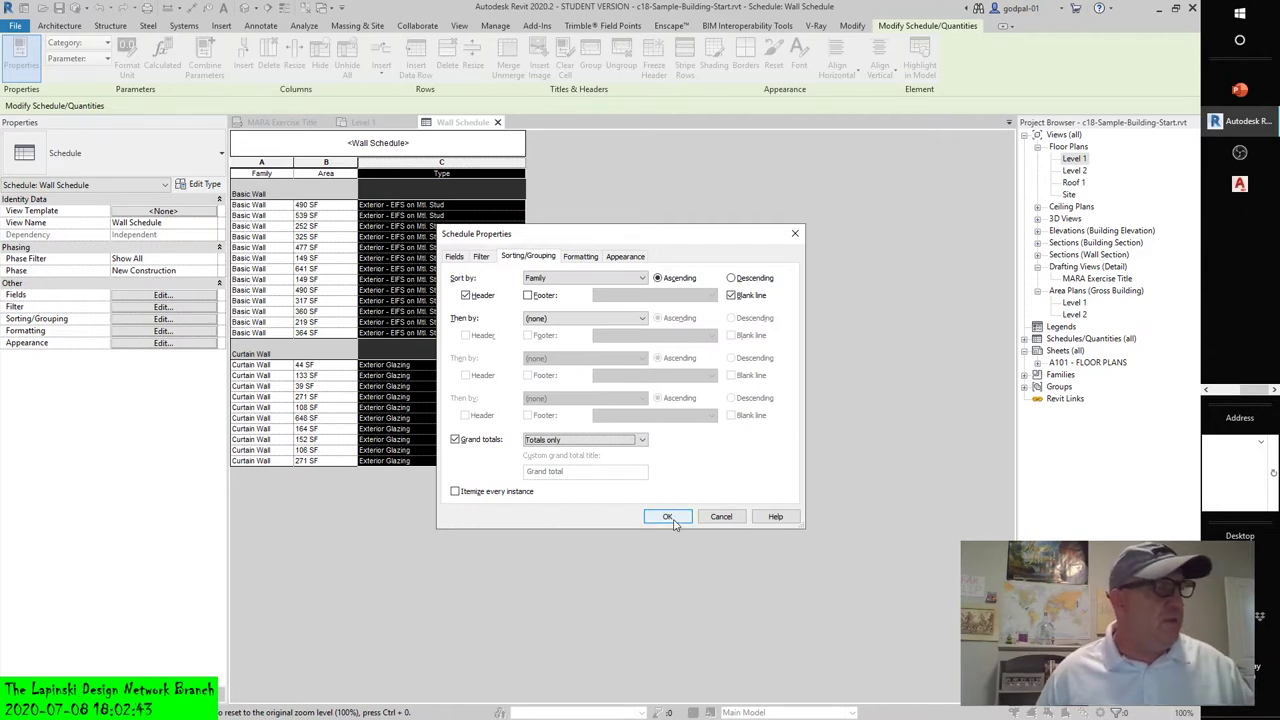
click(581, 257)
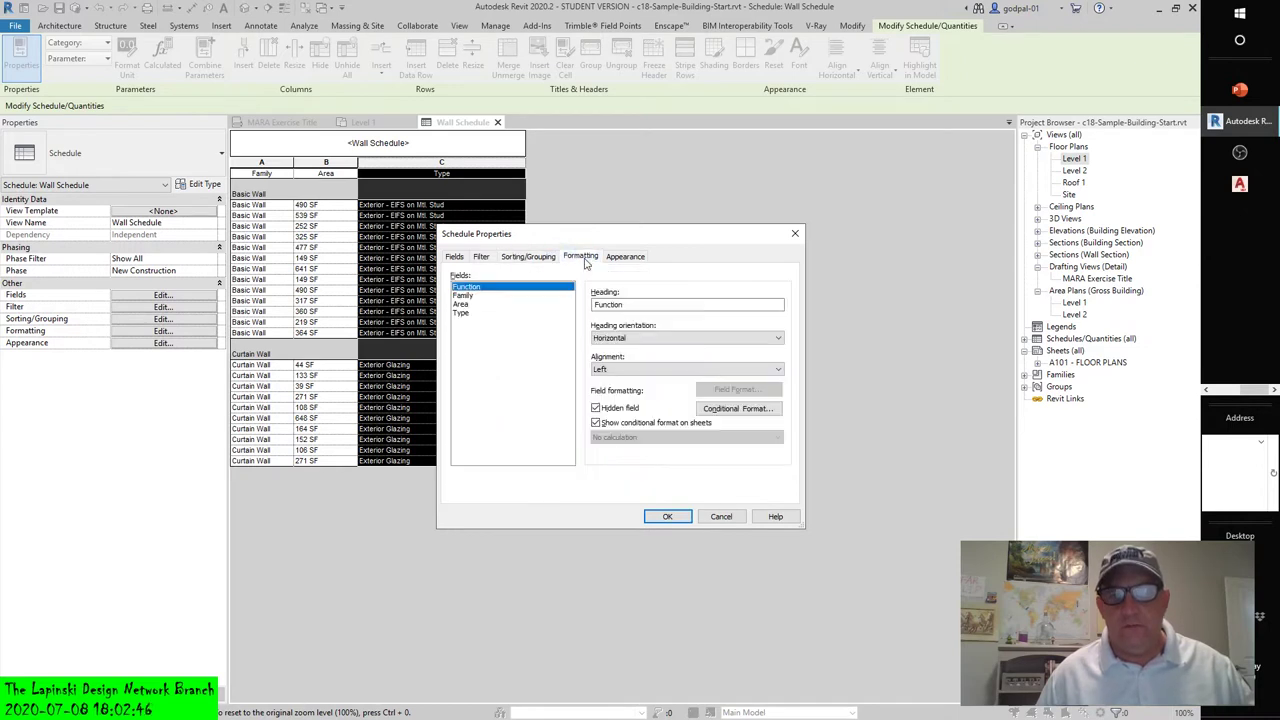
Step: Set the Area field to Calculate totals with Right alignment and apply the changes
click(472, 296)
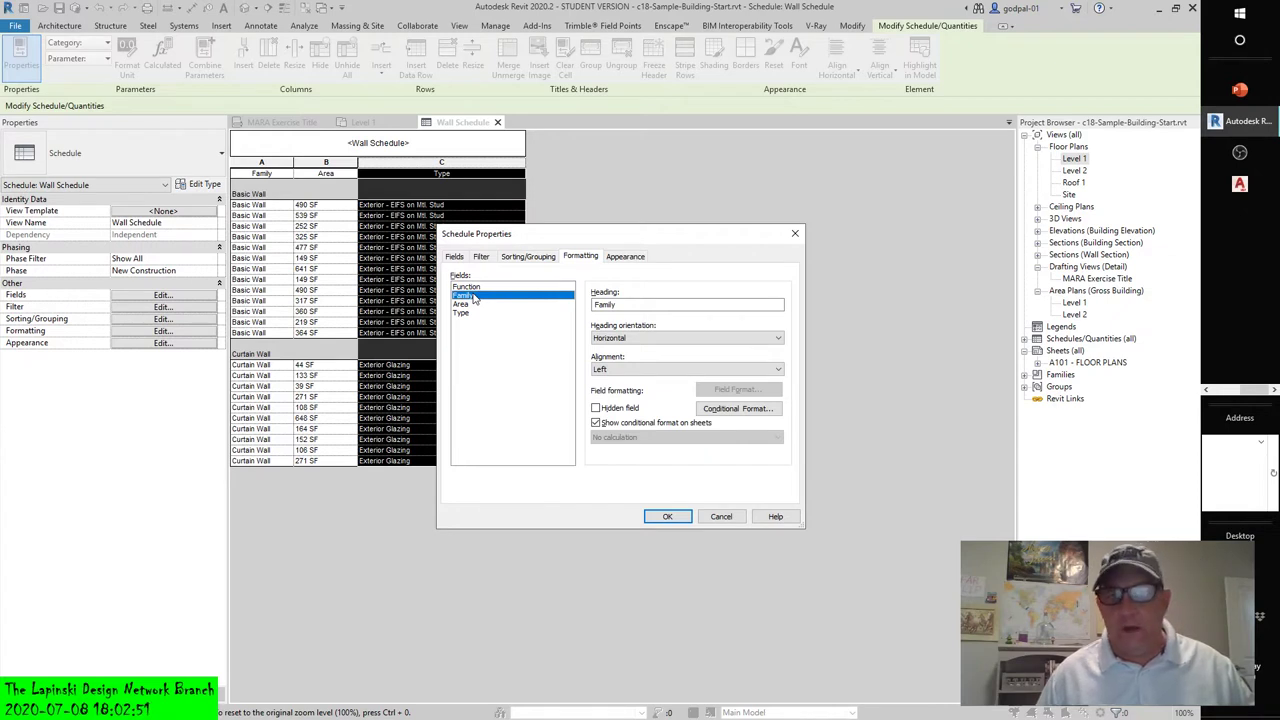
click(597, 410)
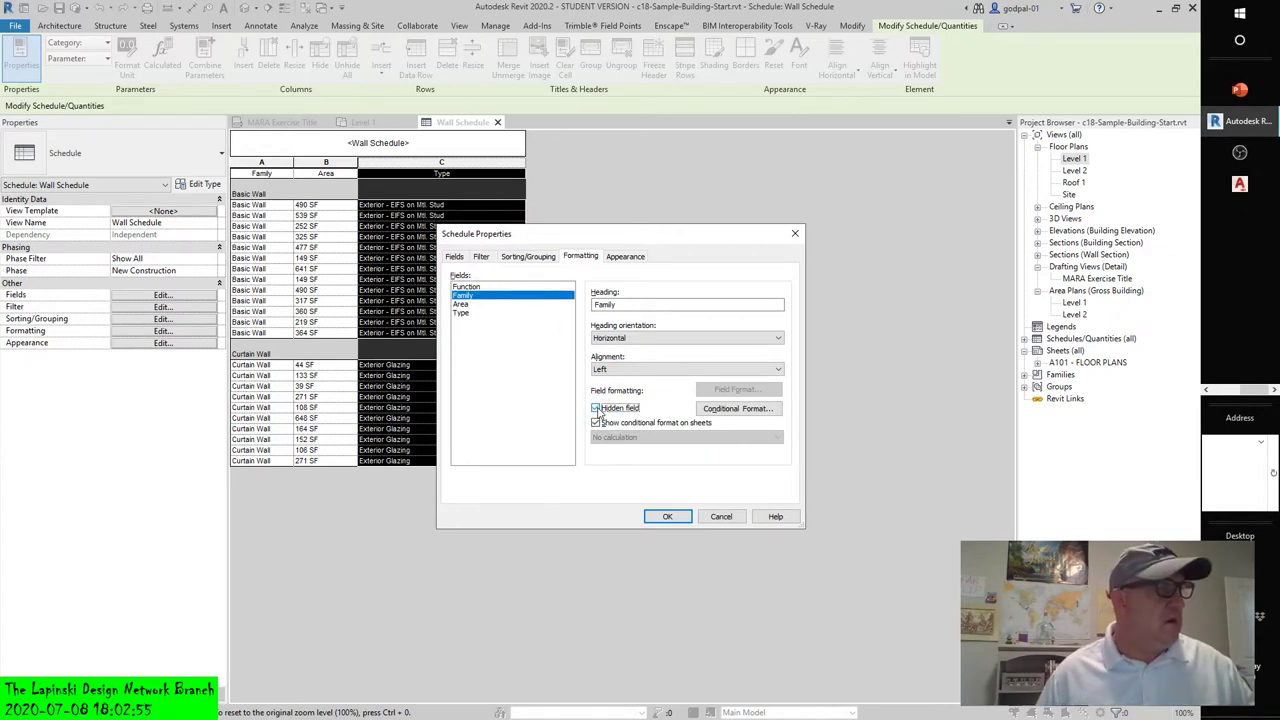
click(460, 306)
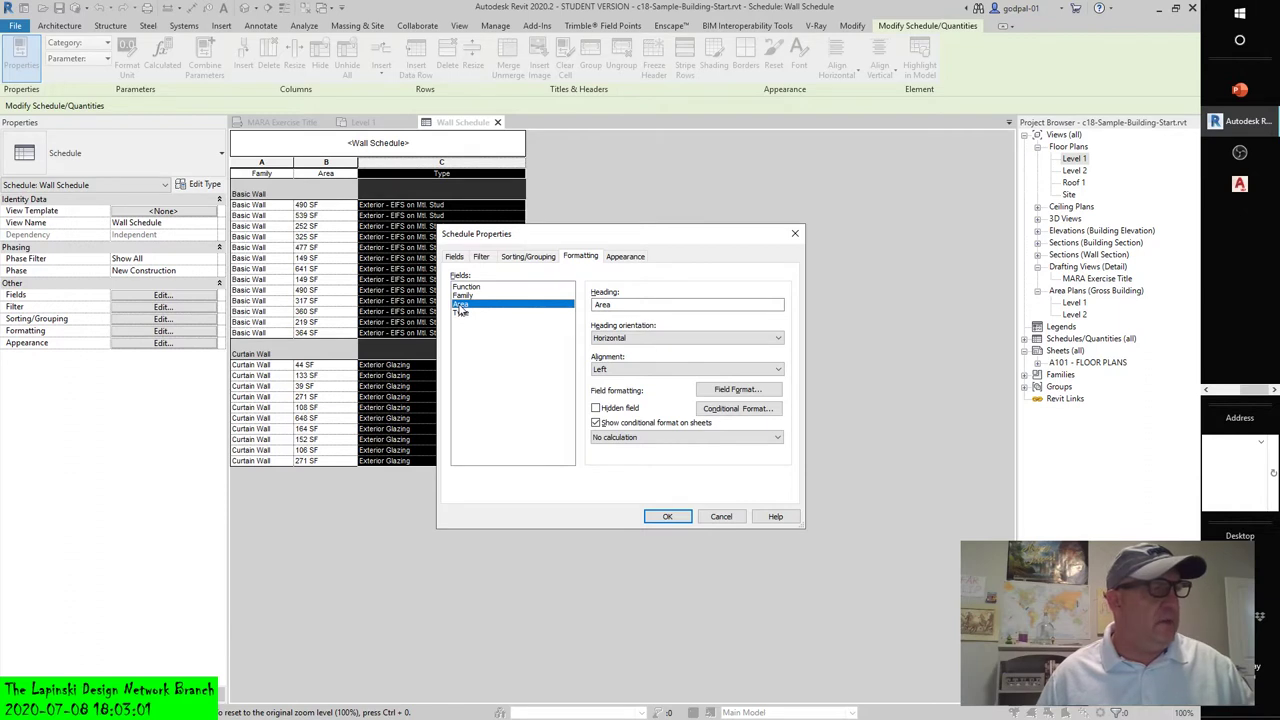
click(623, 440)
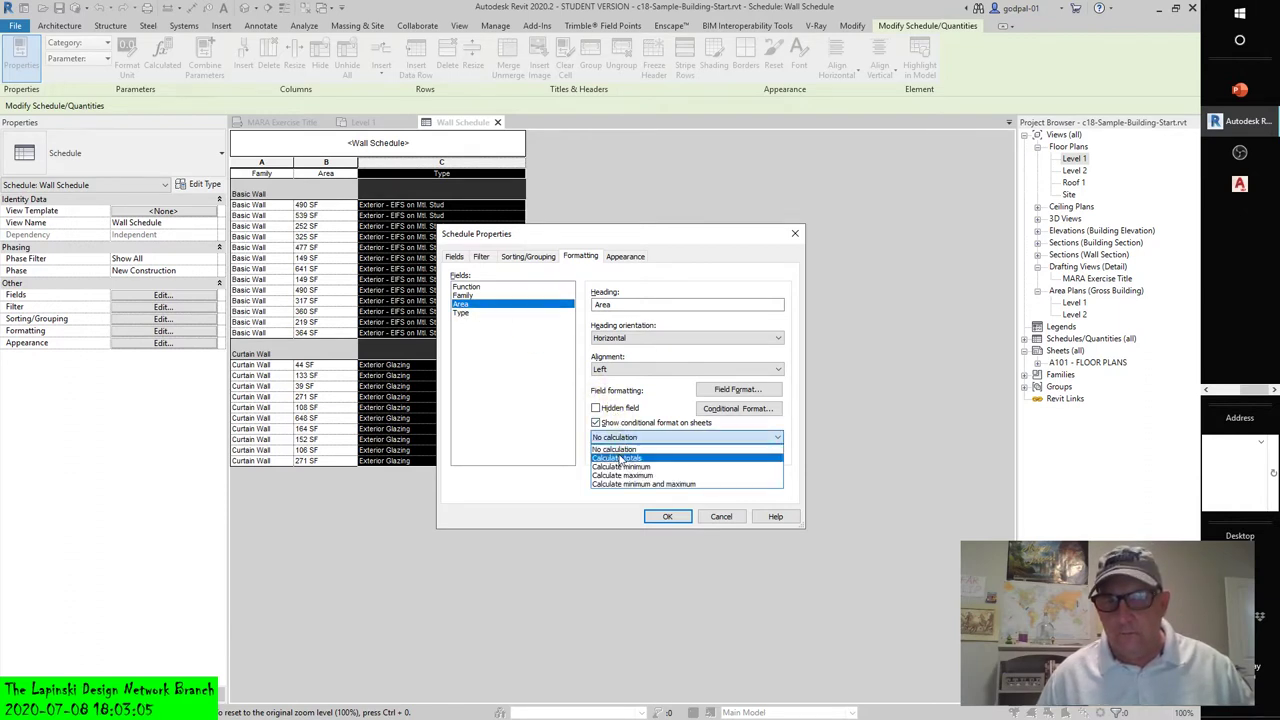
click(620, 455)
click(620, 369)
click(614, 403)
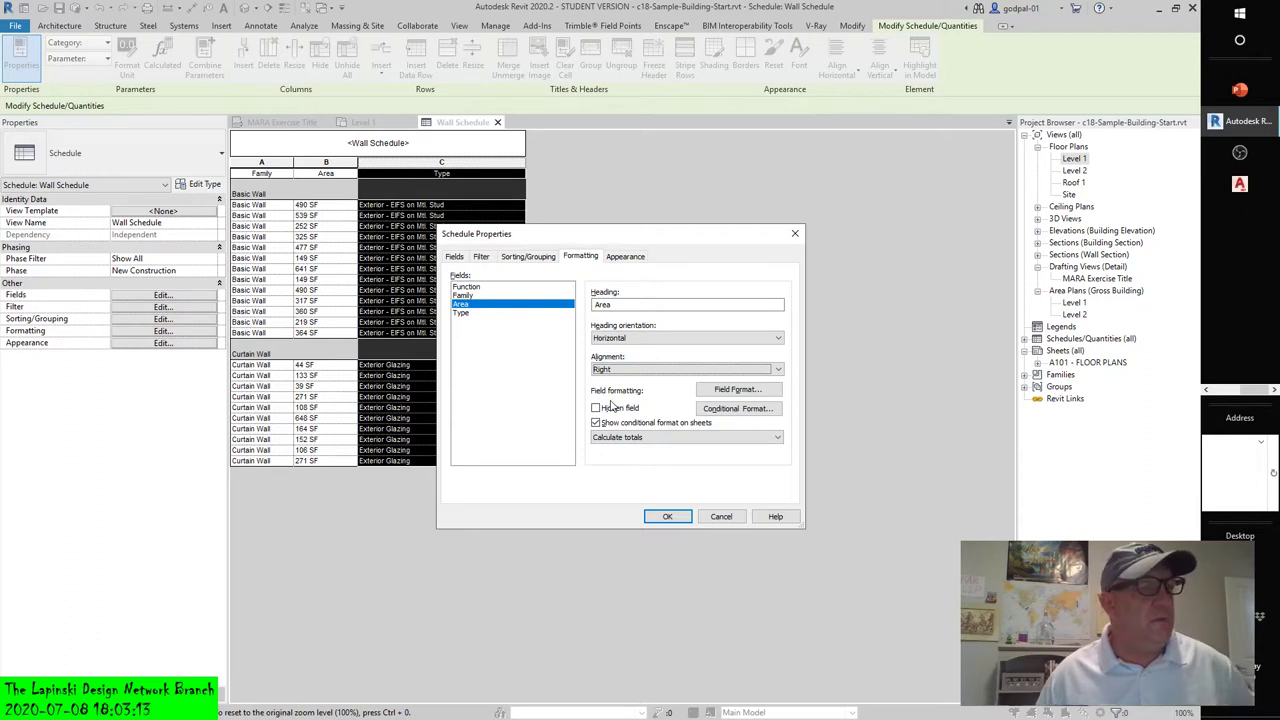
click(667, 516)
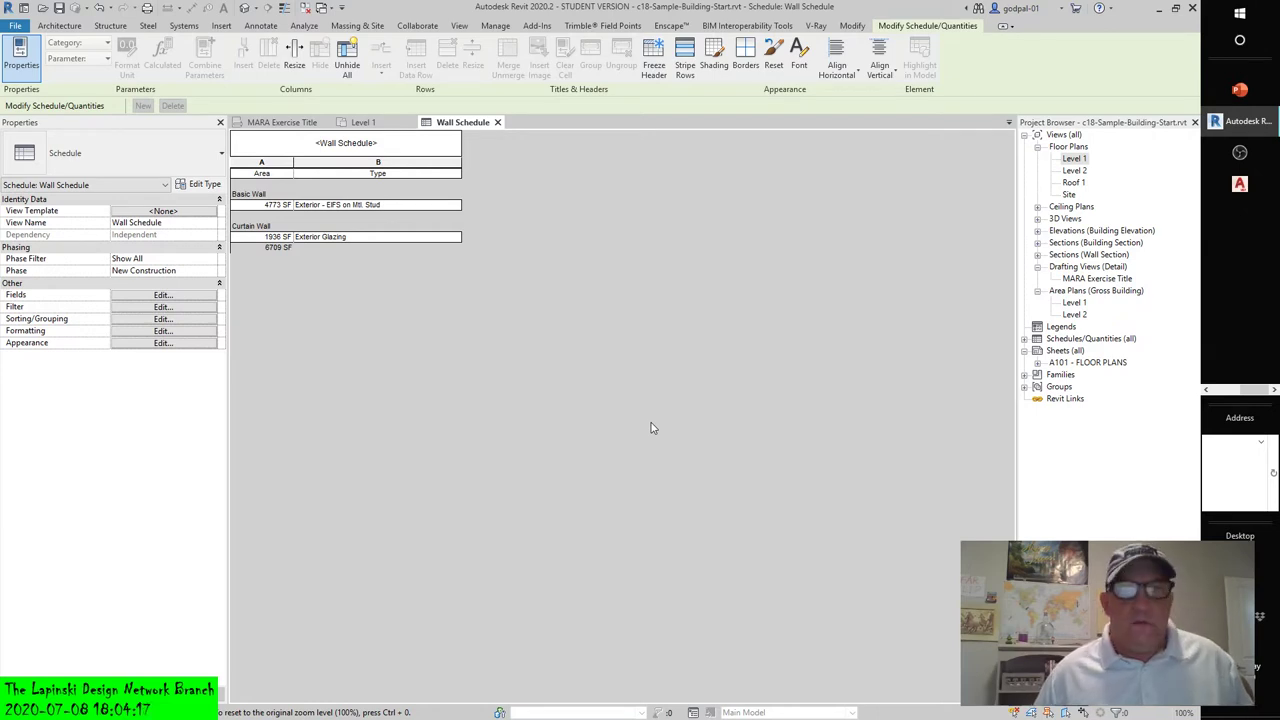
Step: Review the Wall Schedule's 4773 SF Basic Wall and 1936 SF Curtain Wall subtotals, totaling 6709 SF
click(459, 25)
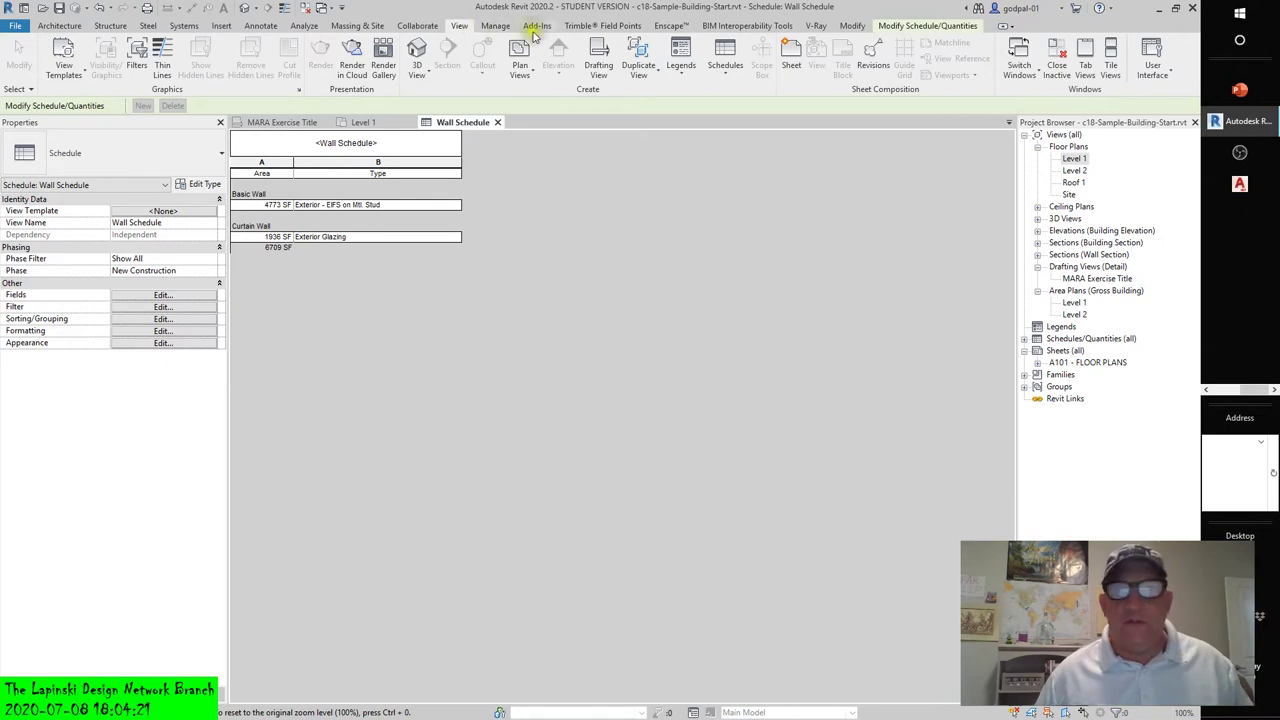
Step: Check the New Schedule discipline filter, cancel without creating a schedule, and open the Level 1 floor plan
click(722, 54)
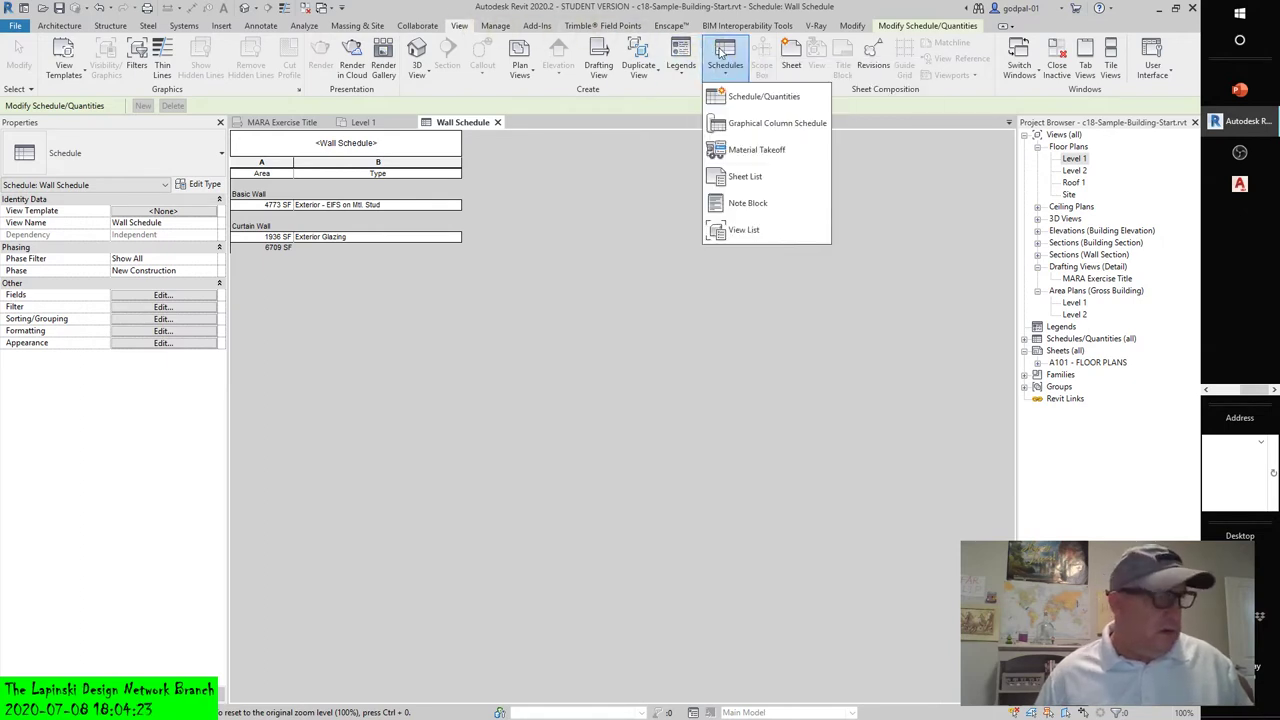
click(745, 96)
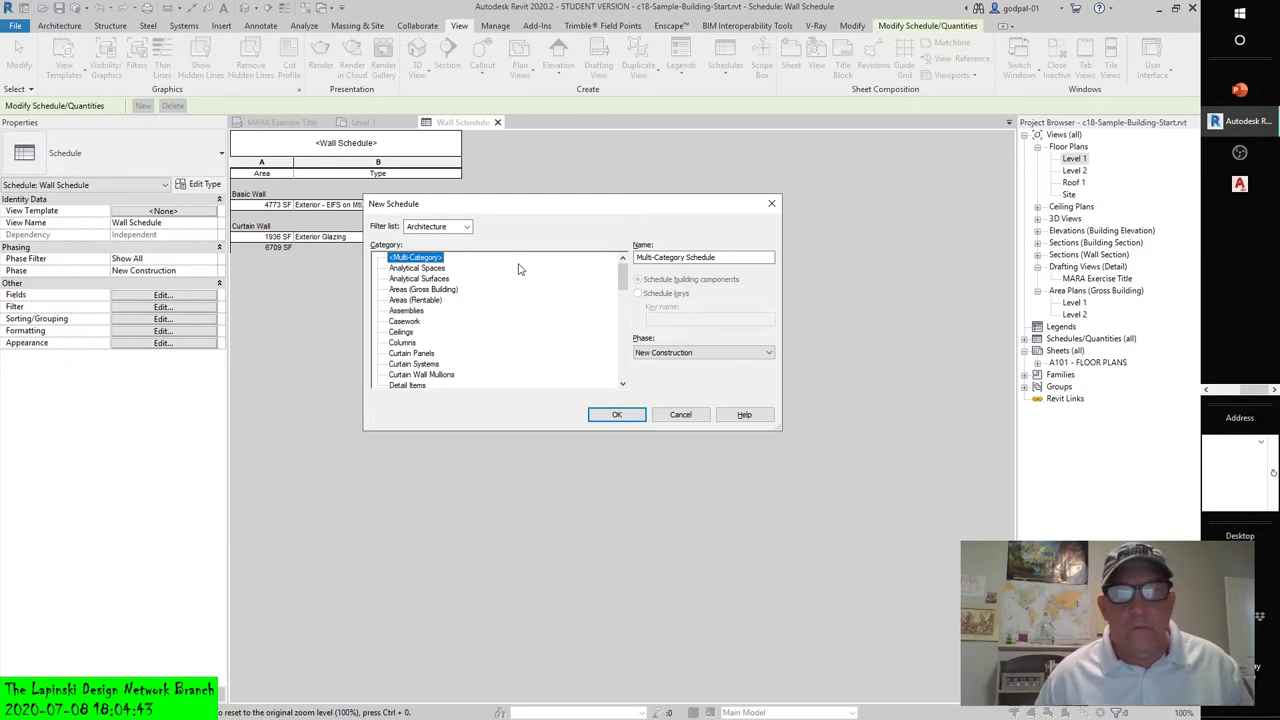
click(466, 227)
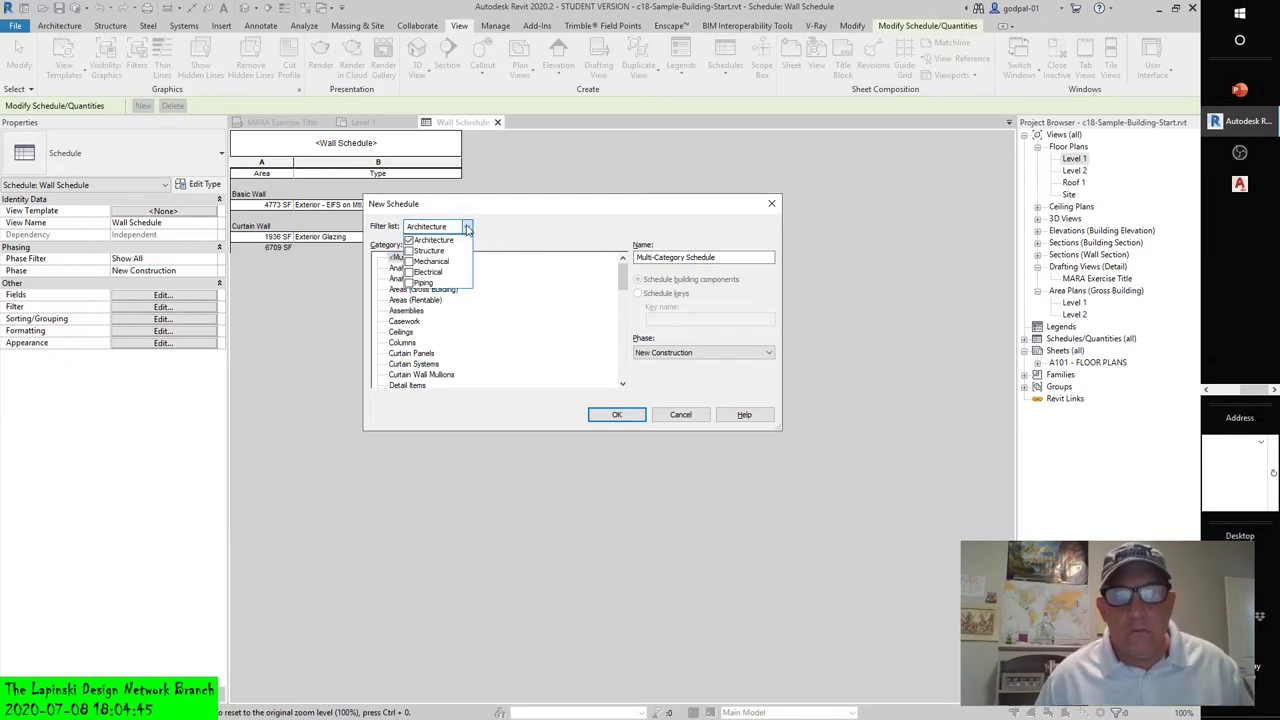
click(514, 271)
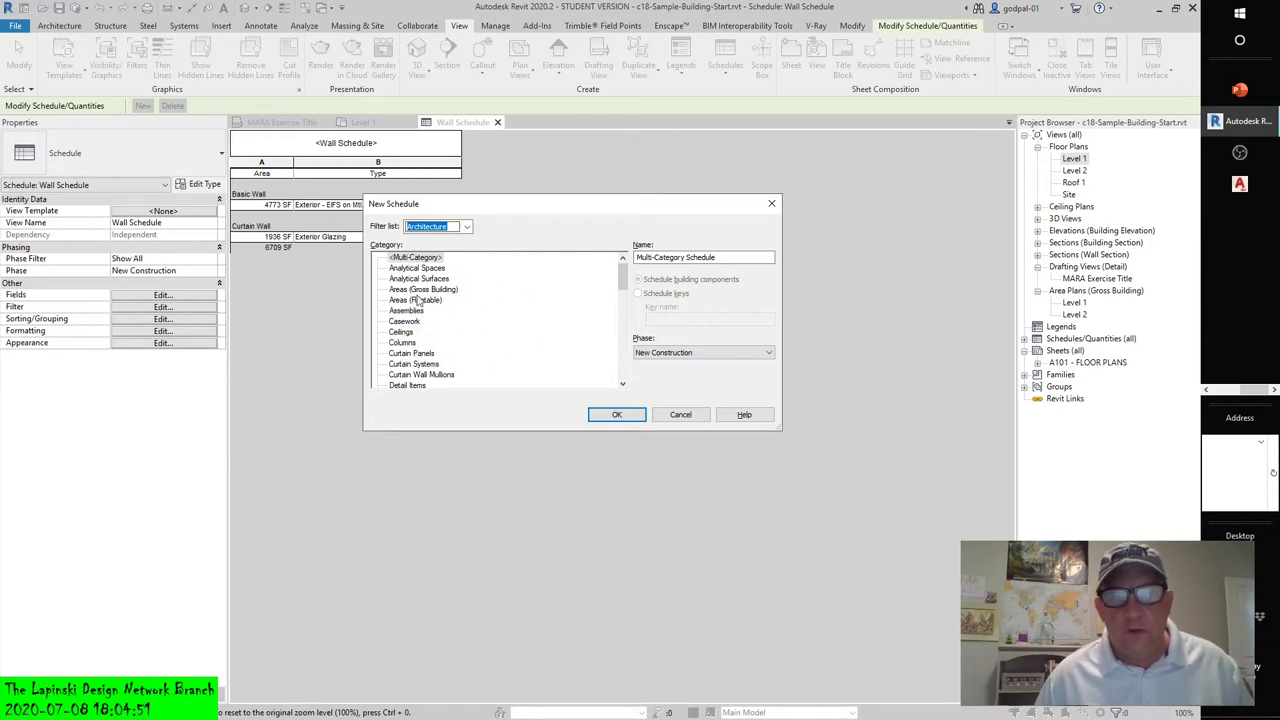
click(678, 415)
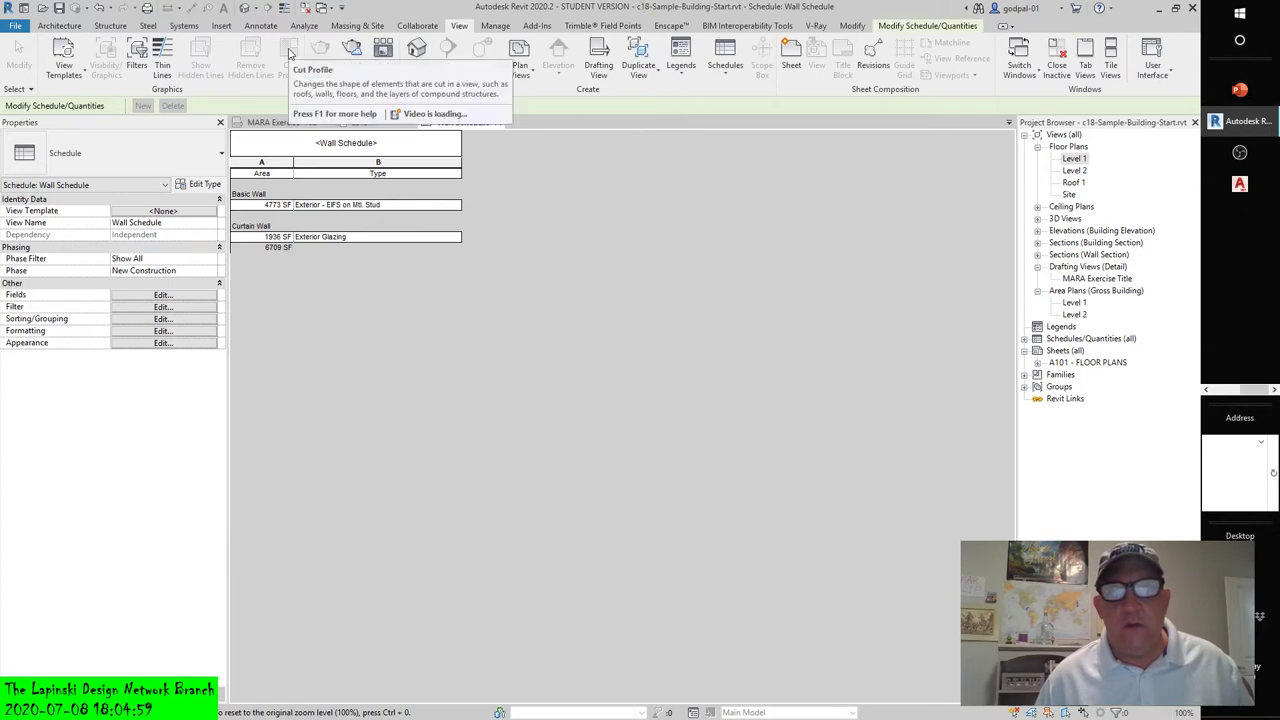
click(68, 26)
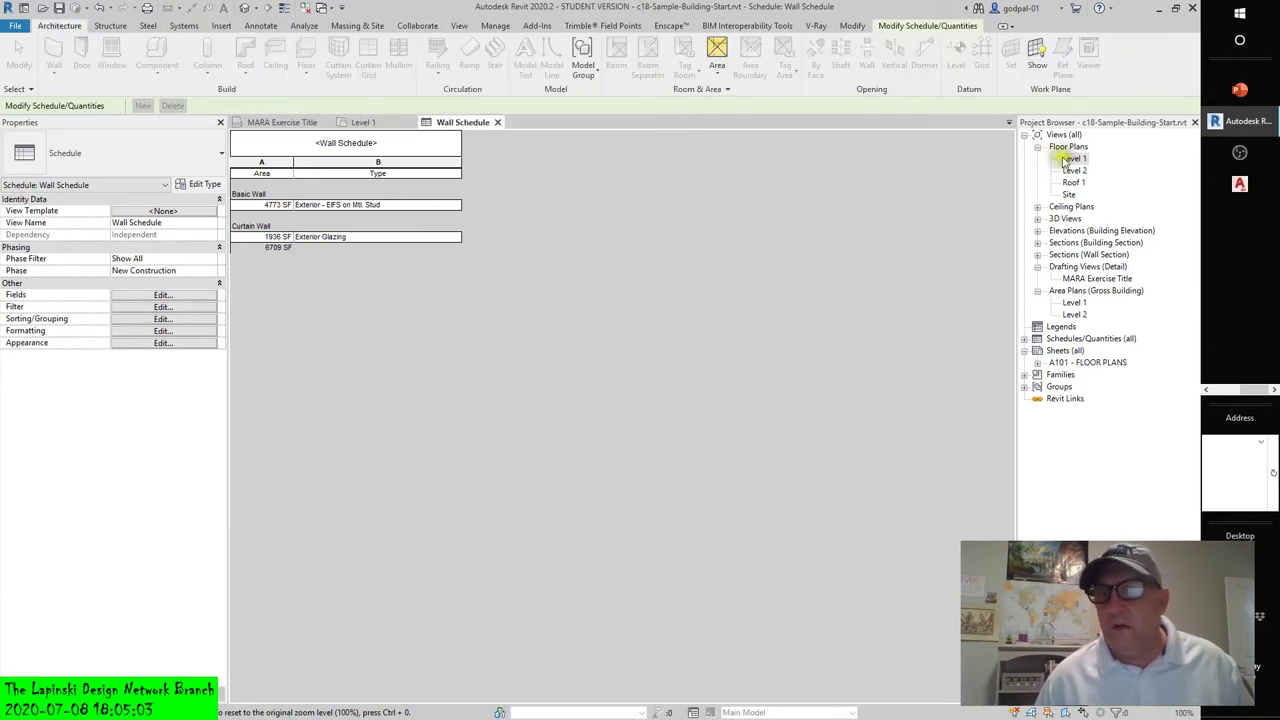
click(362, 122)
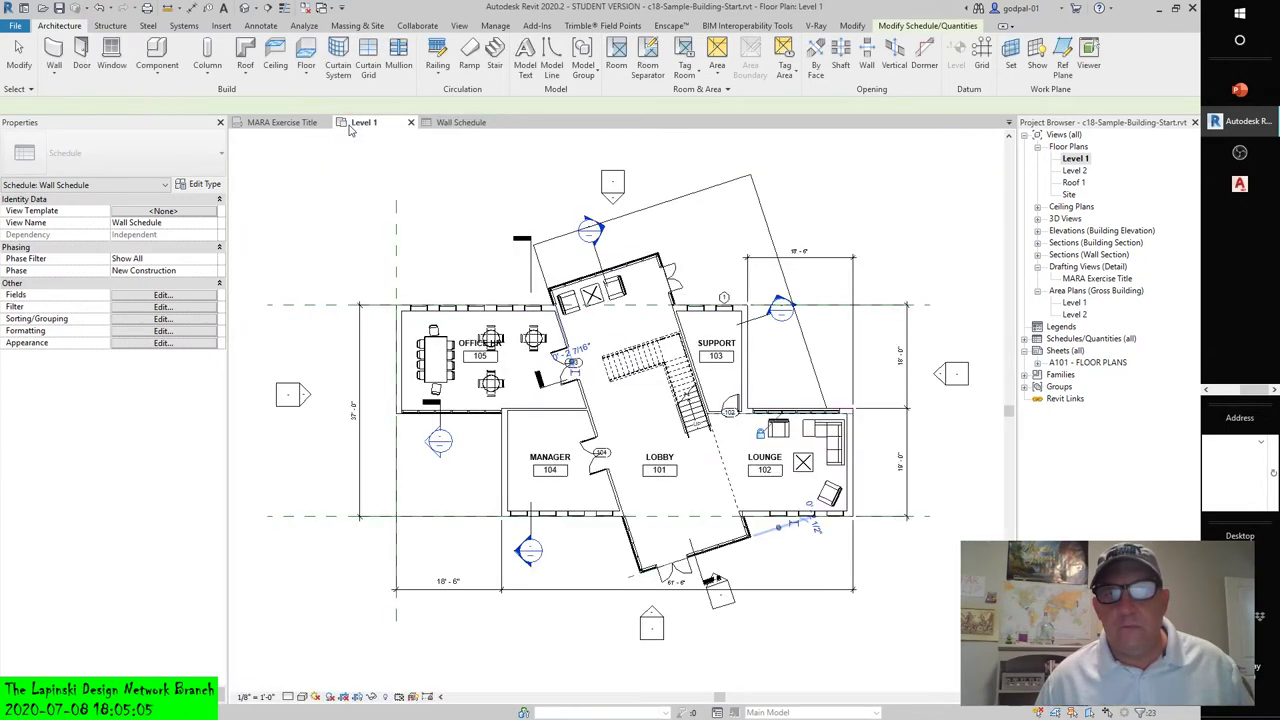
Step: In New Area Plan, pick Level 1, check the Gross Building/Rentable types, and uncheck Do not duplicate existing views
click(66, 27)
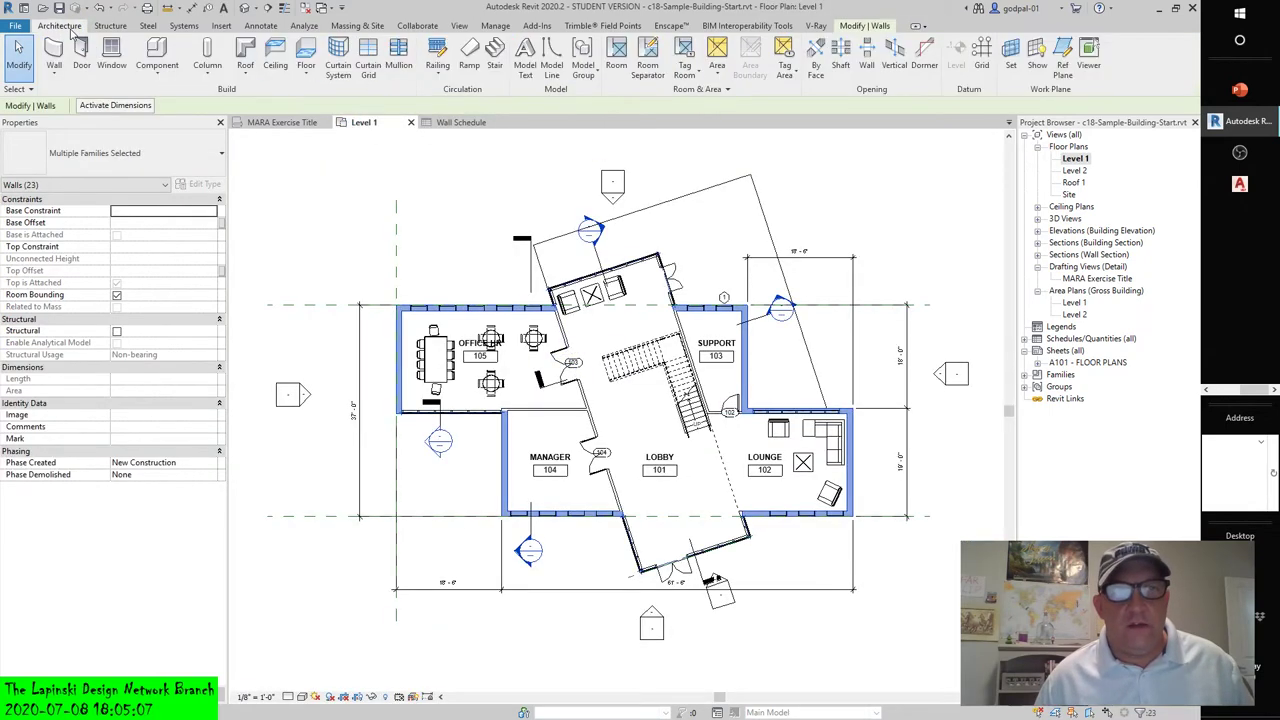
click(717, 74)
click(742, 96)
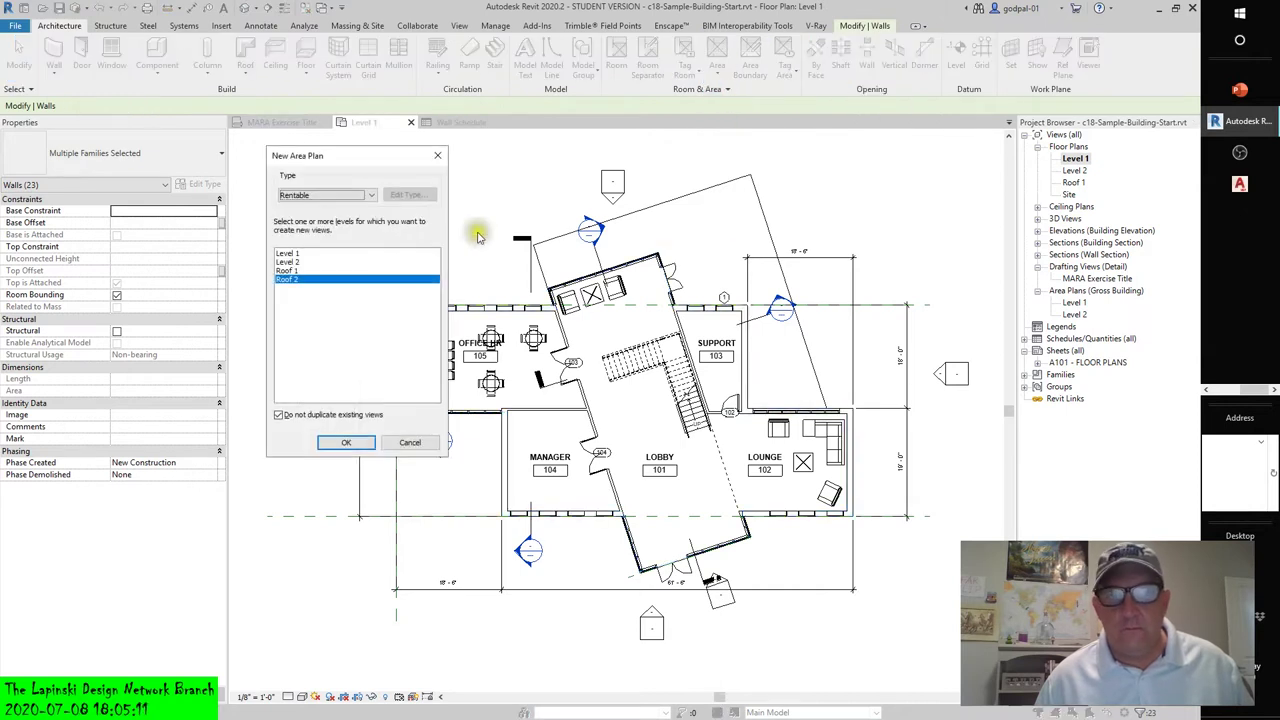
click(290, 254)
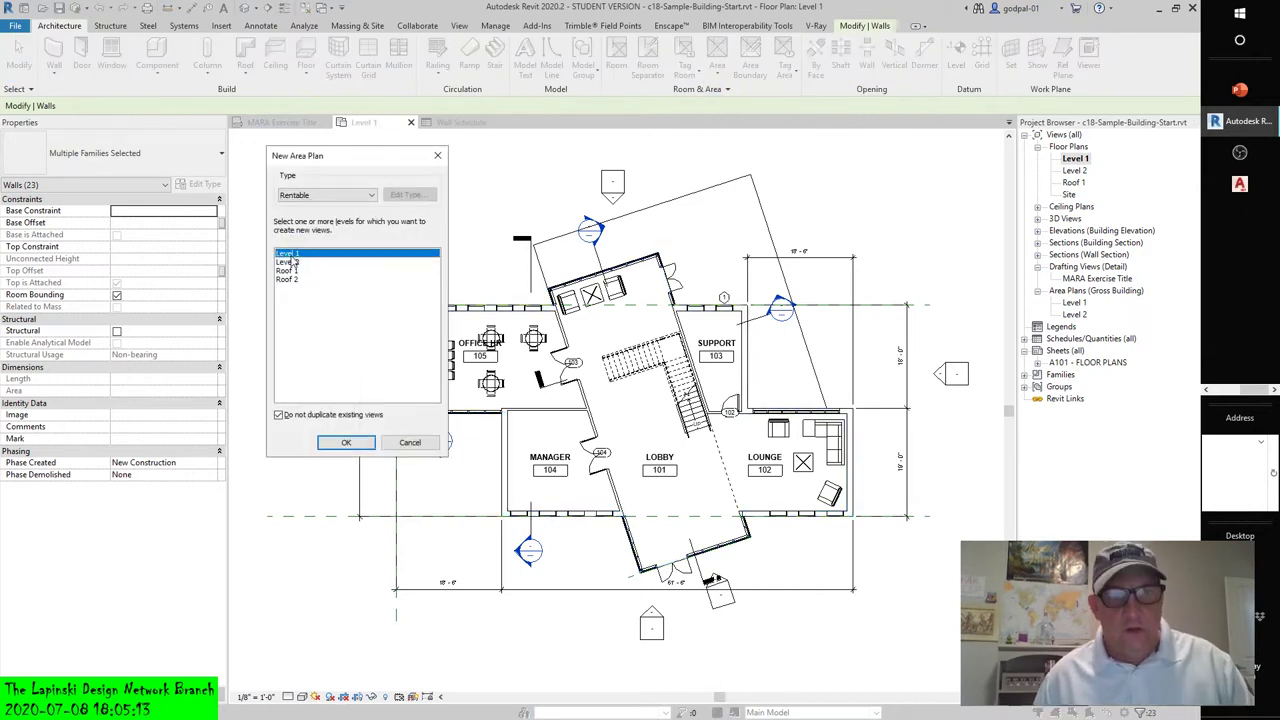
shift+click(290, 262)
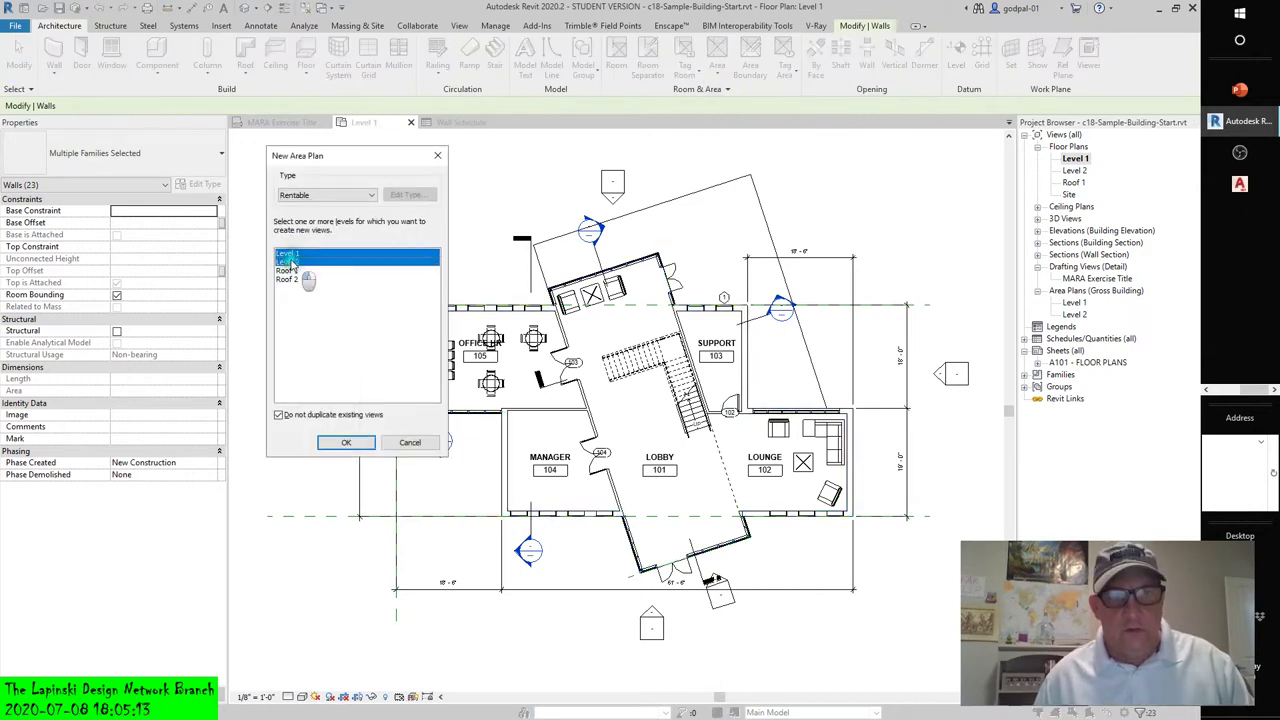
click(340, 195)
click(310, 215)
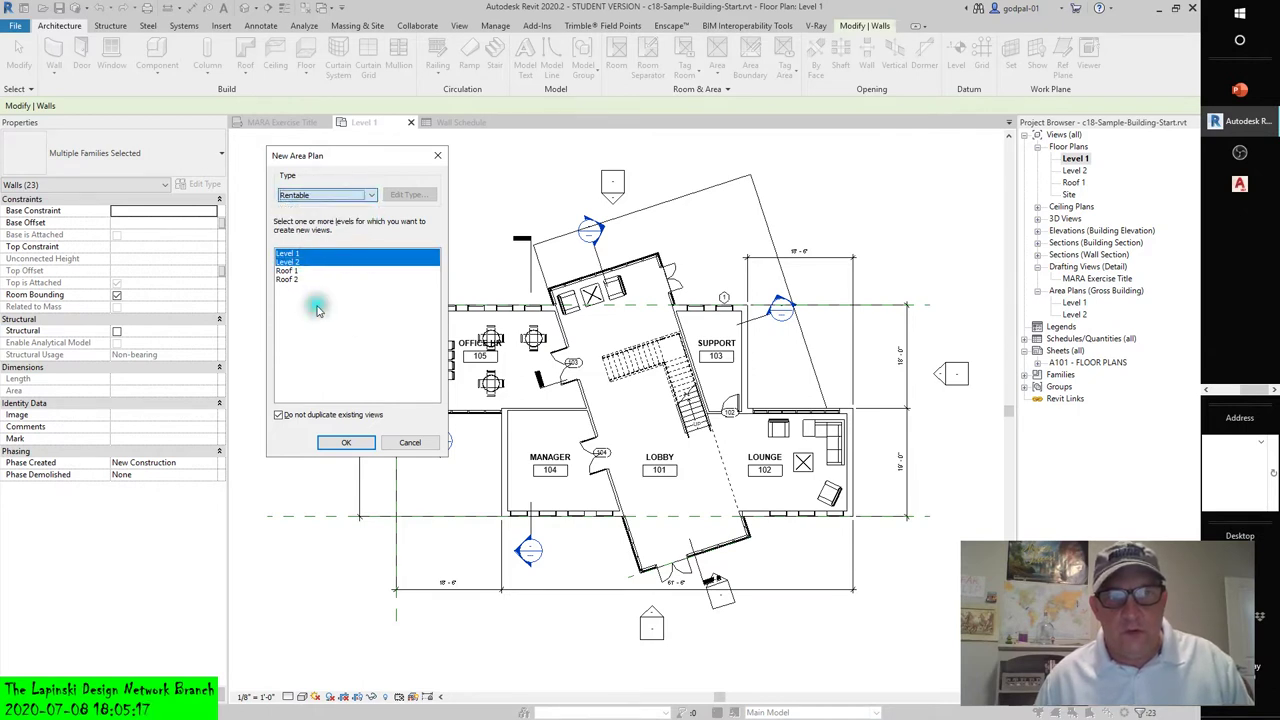
click(303, 256)
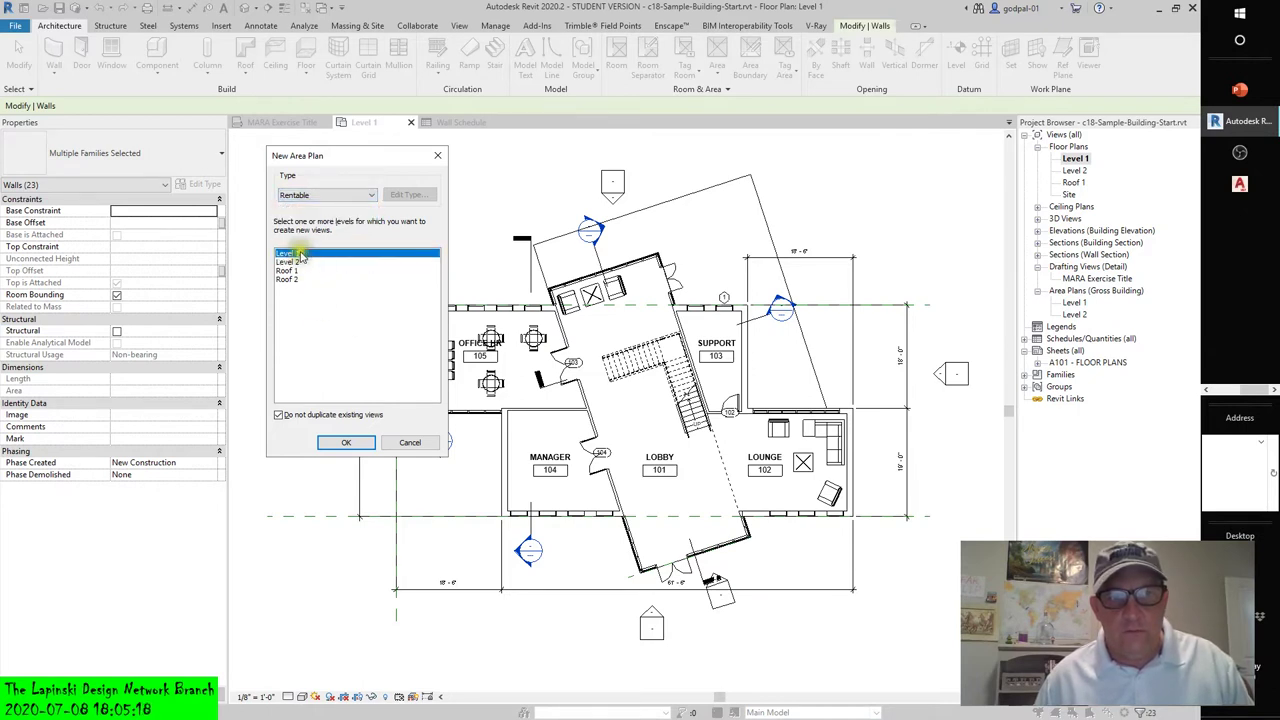
click(280, 416)
click(295, 195)
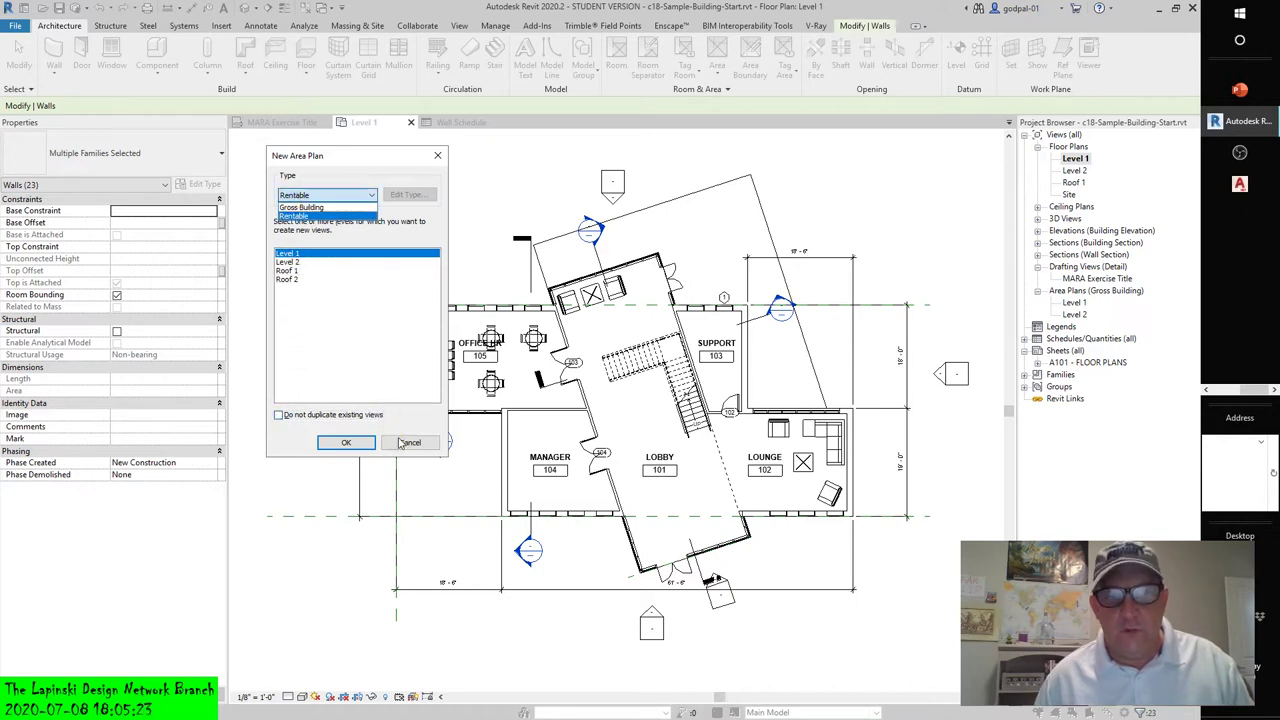
click(426, 420)
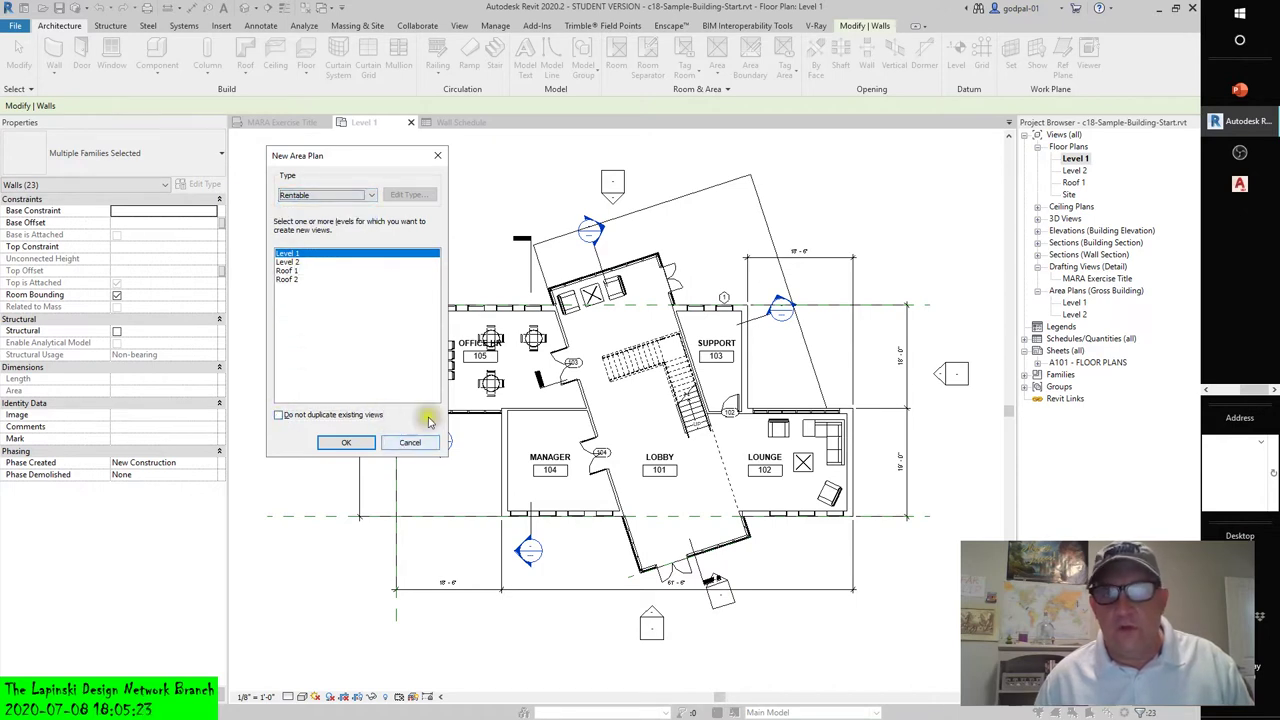
Step: Cancel the area plan and add an area scheme named 'Usable Area' in Area and Volume Computations
click(437, 158)
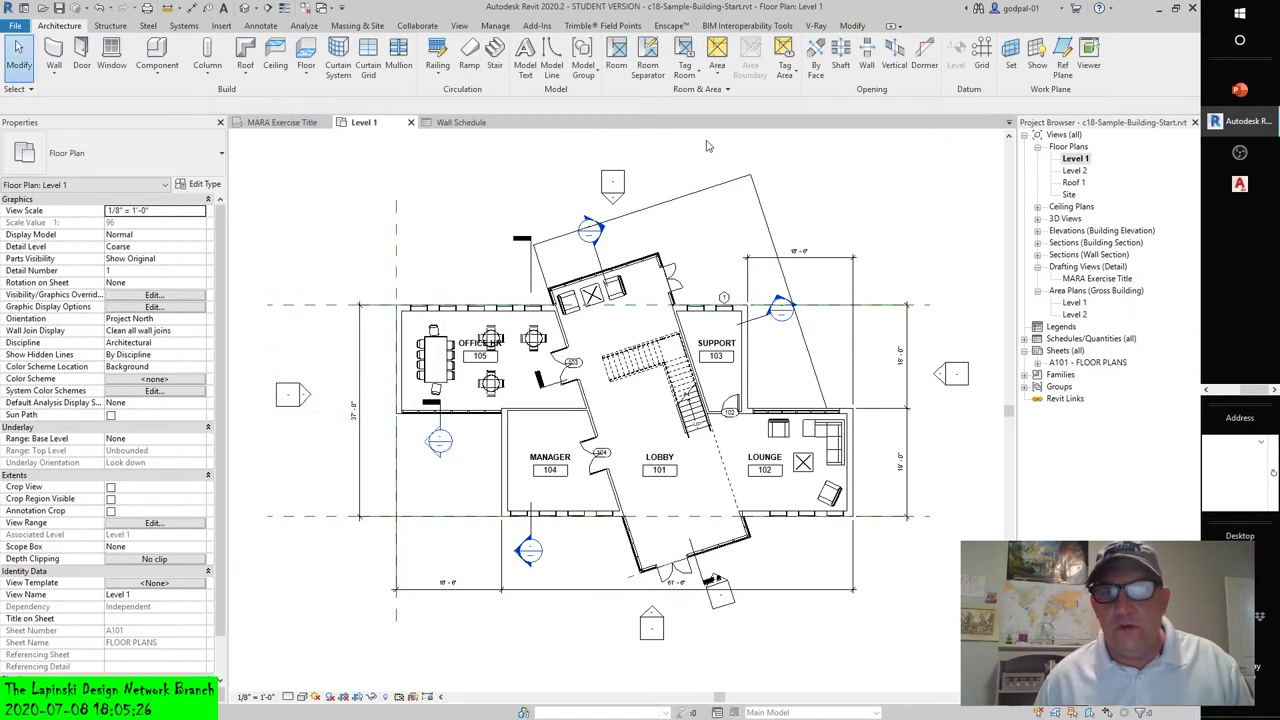
click(724, 89)
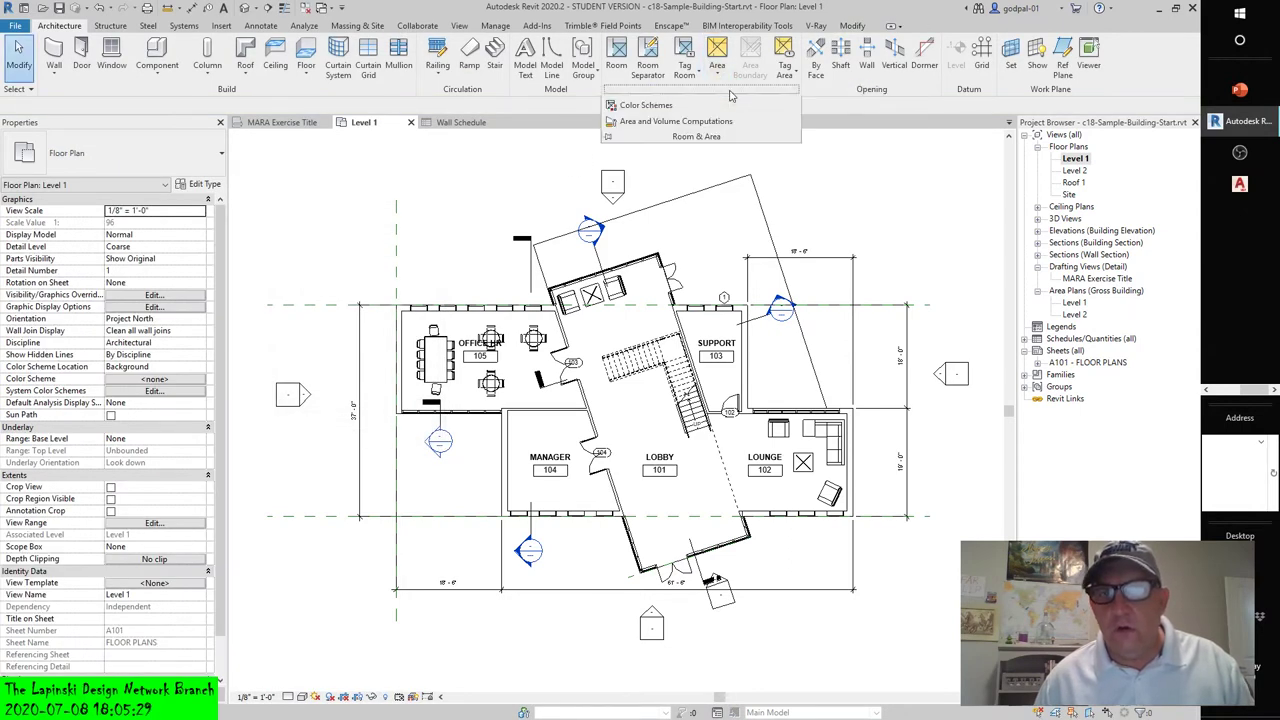
click(683, 121)
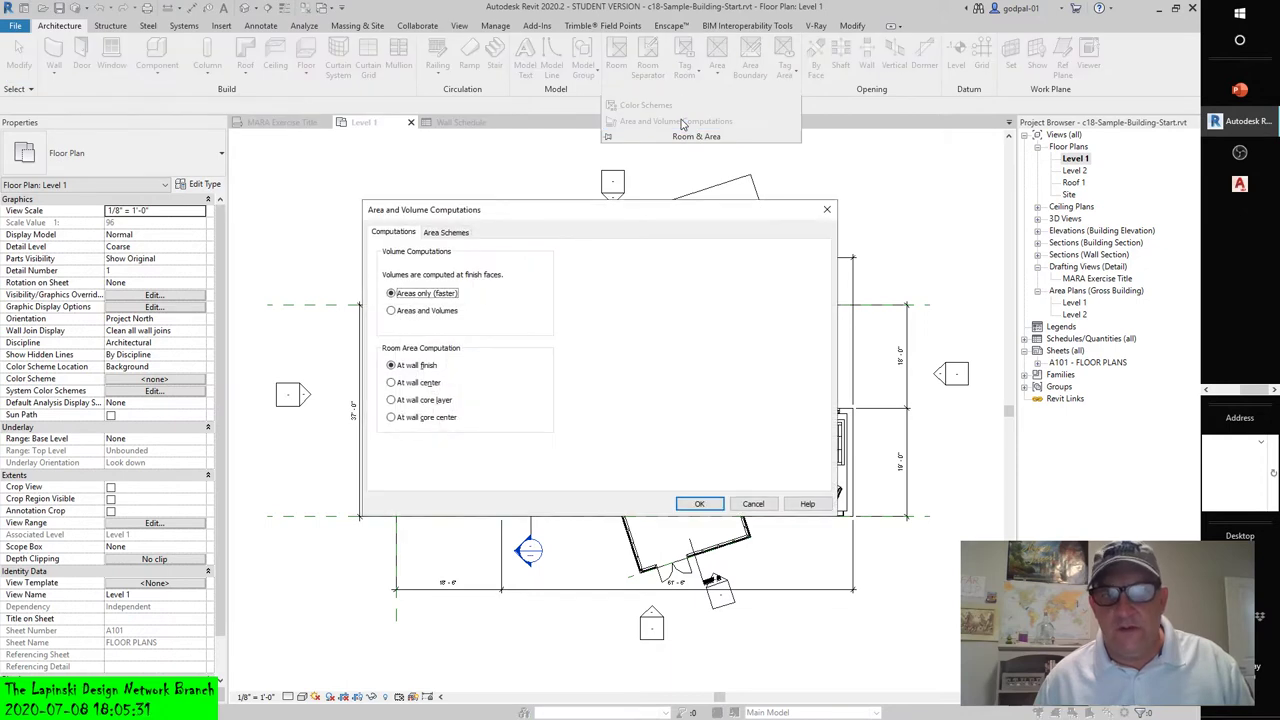
click(444, 233)
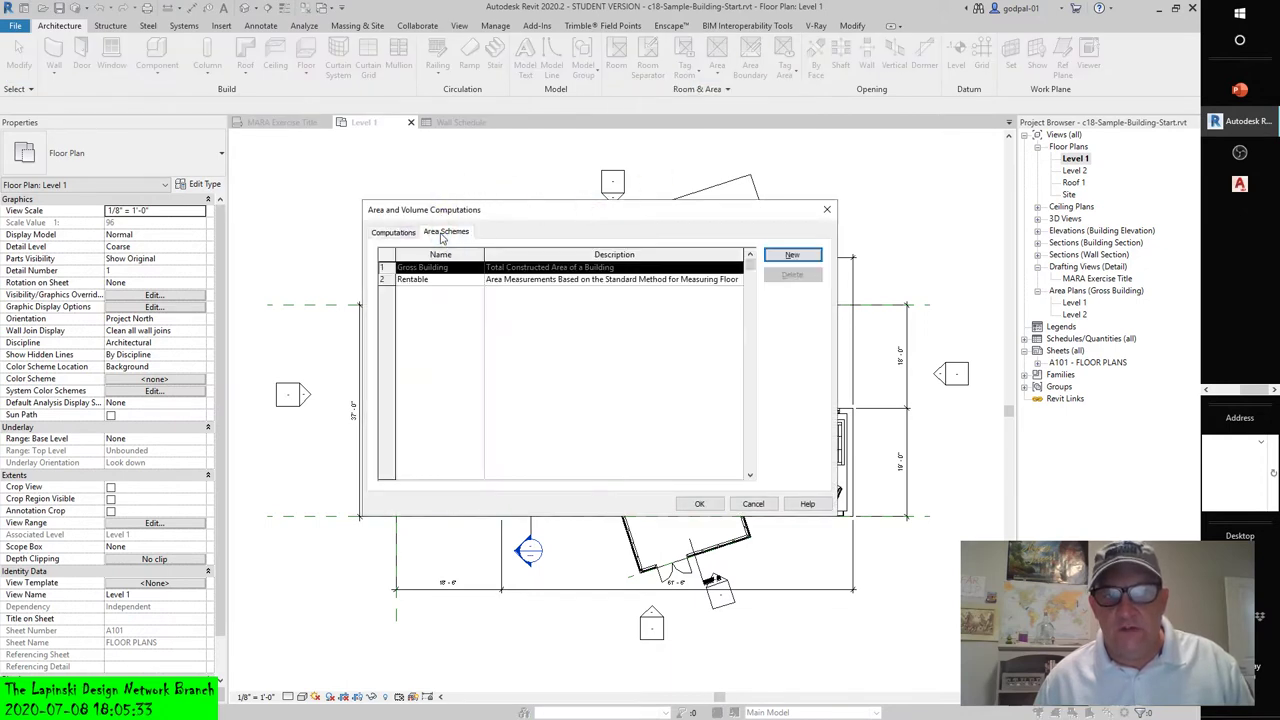
click(792, 255)
click(420, 291)
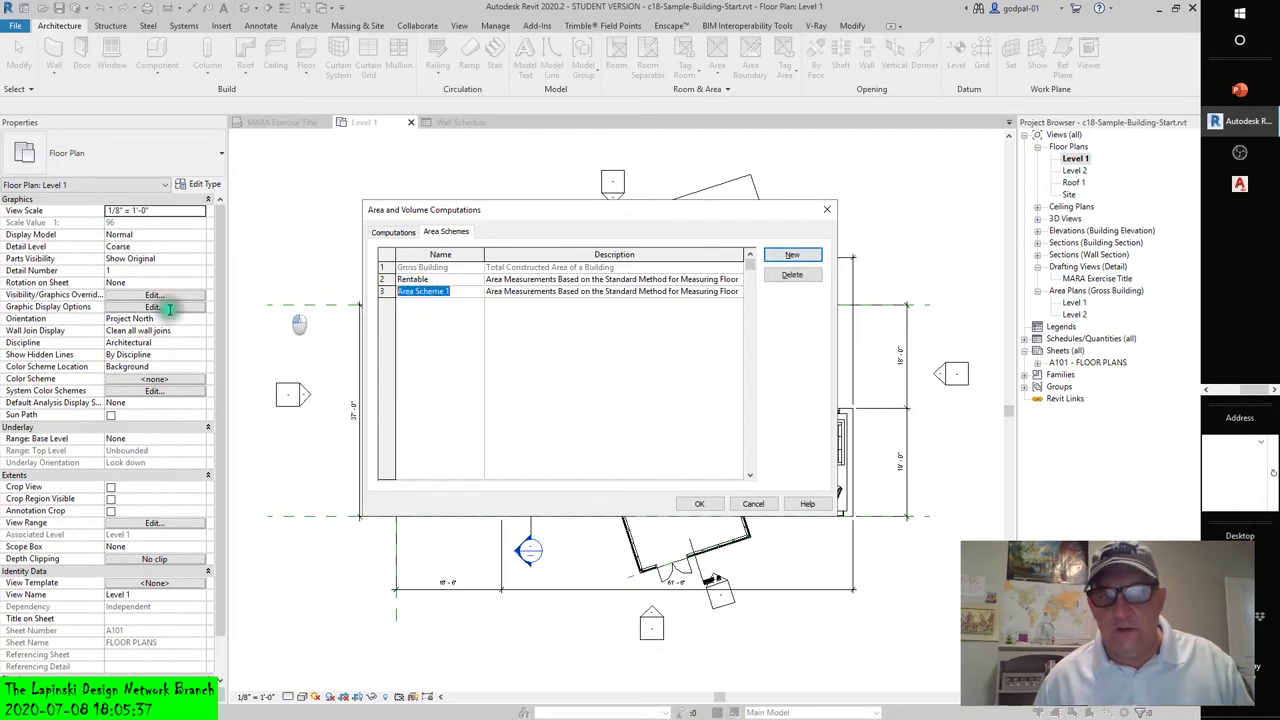
text(Usabl)
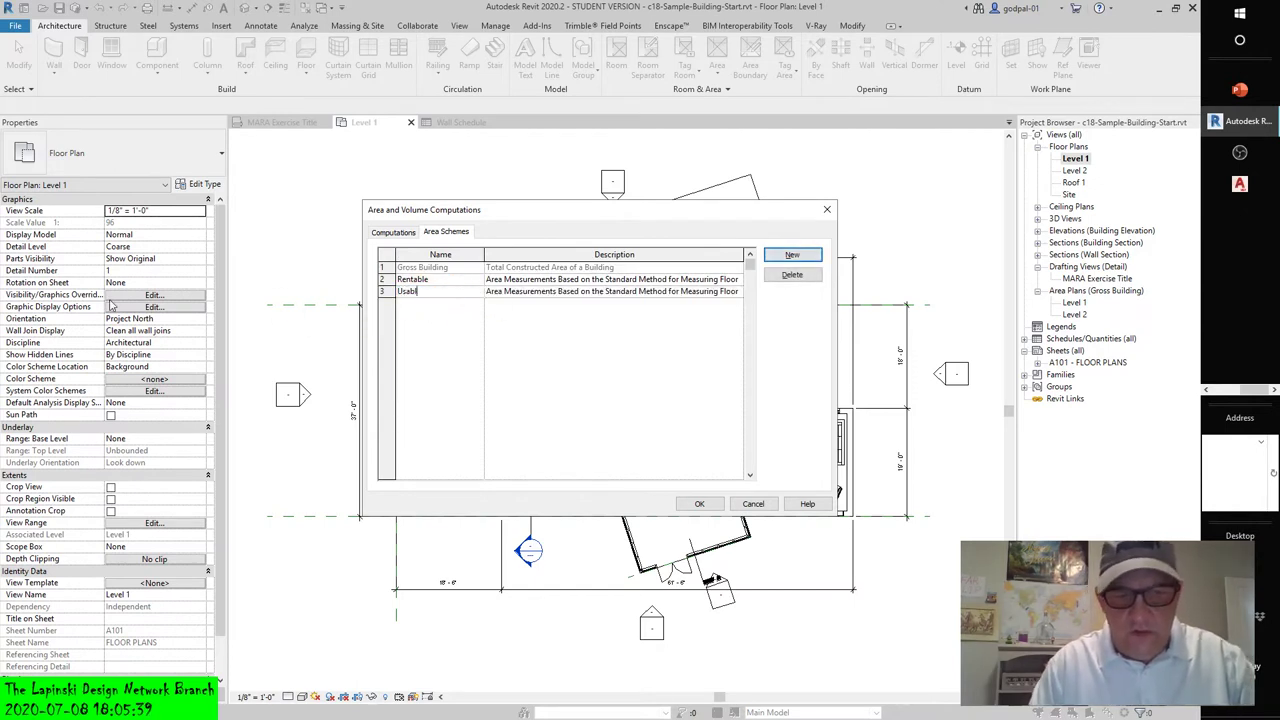
text(e Area)
key(Return)
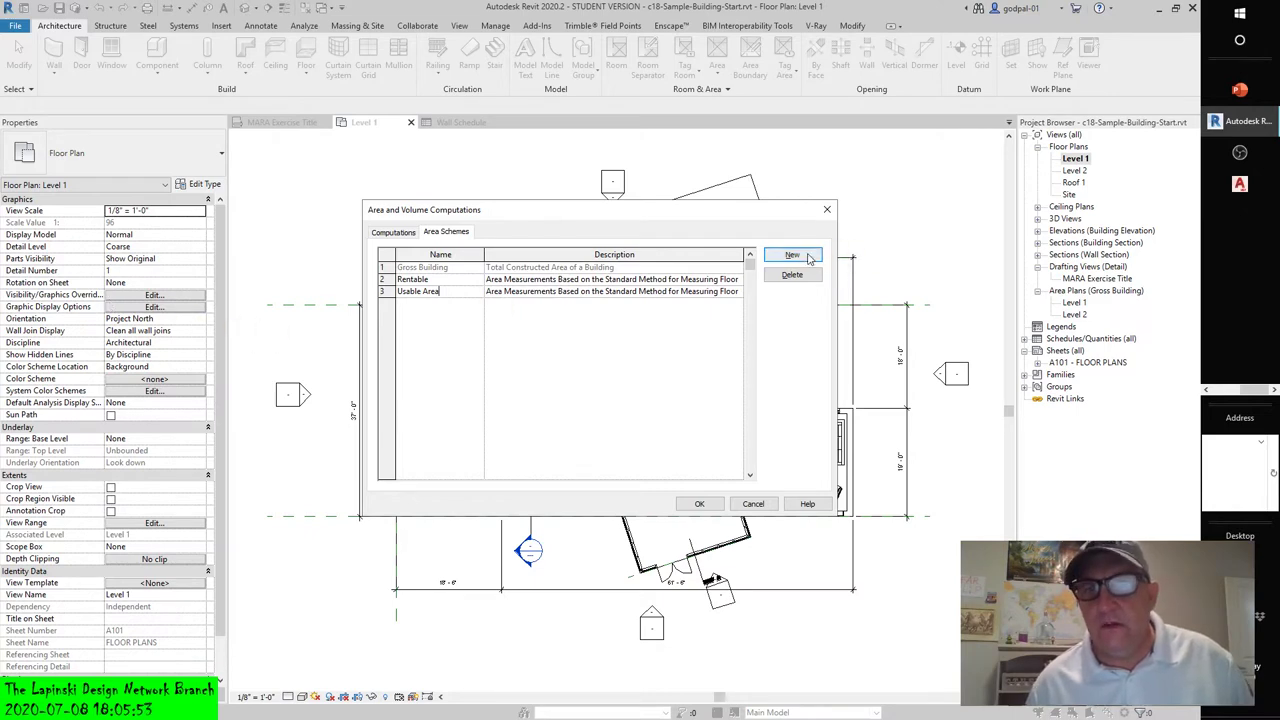
click(699, 504)
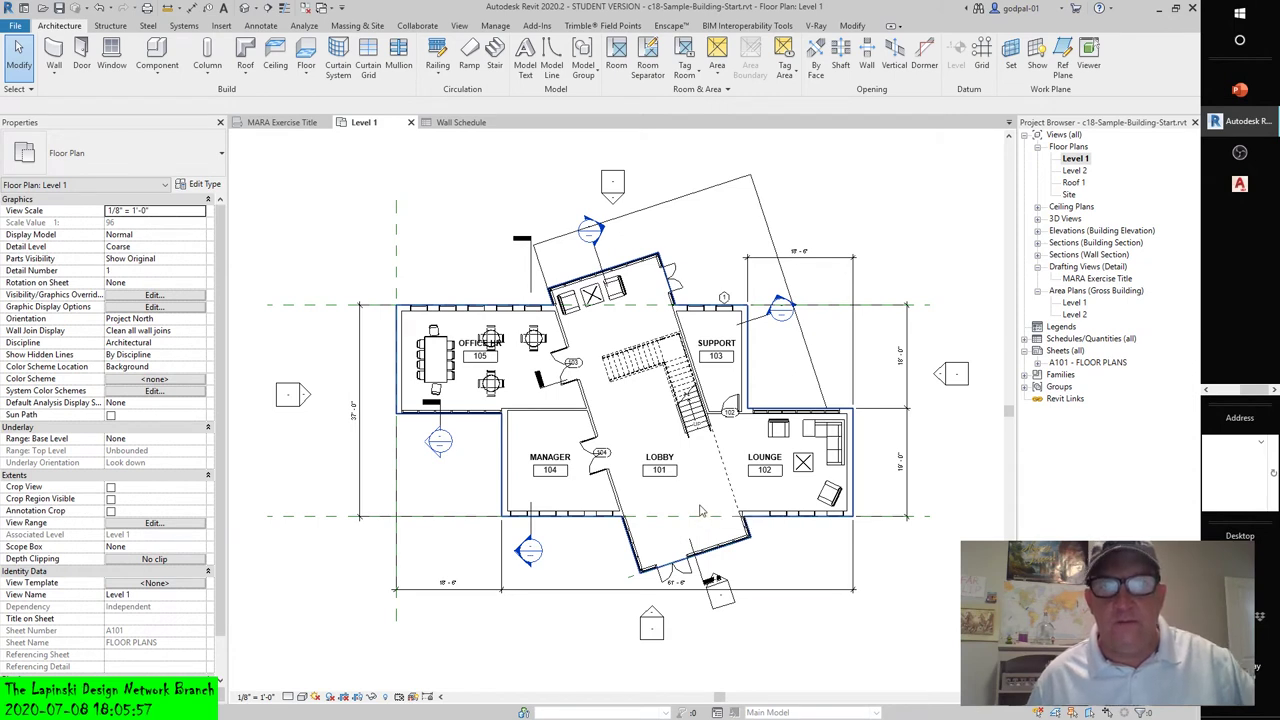
Step: Create Usable Area plans for Level 1 and Level 2, accepting automatic boundaries along external walls
click(717, 66)
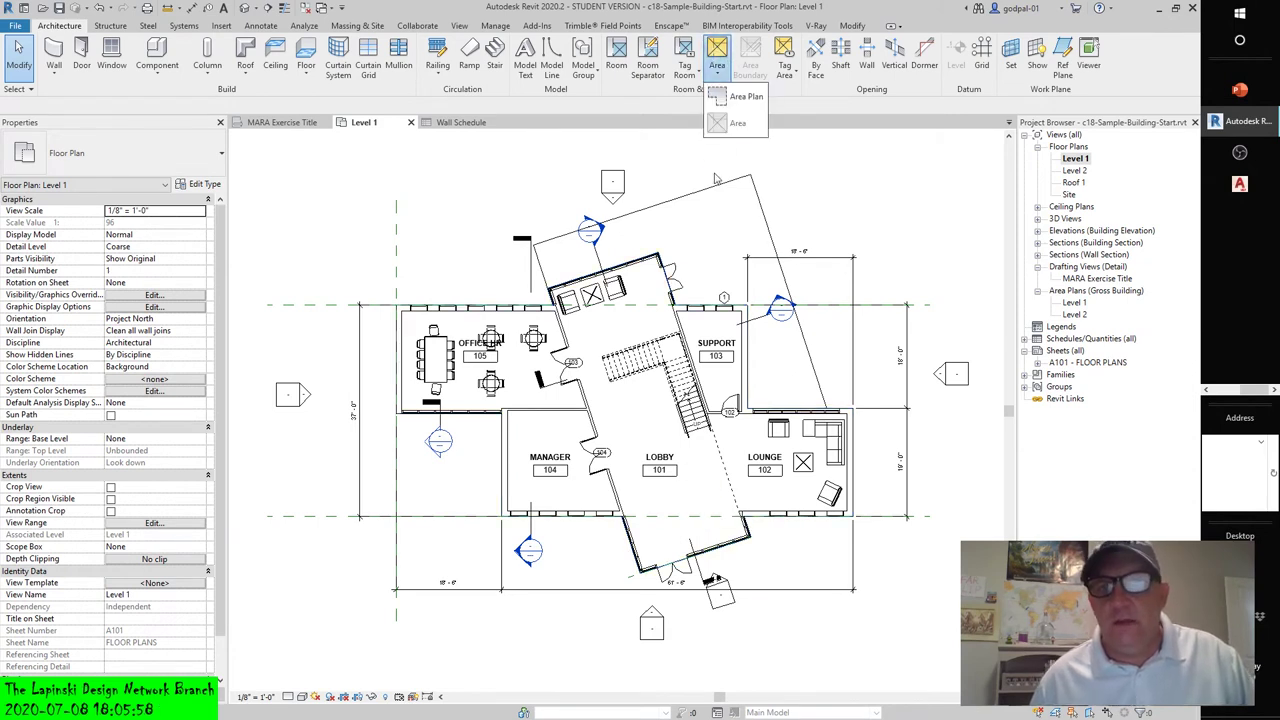
click(740, 96)
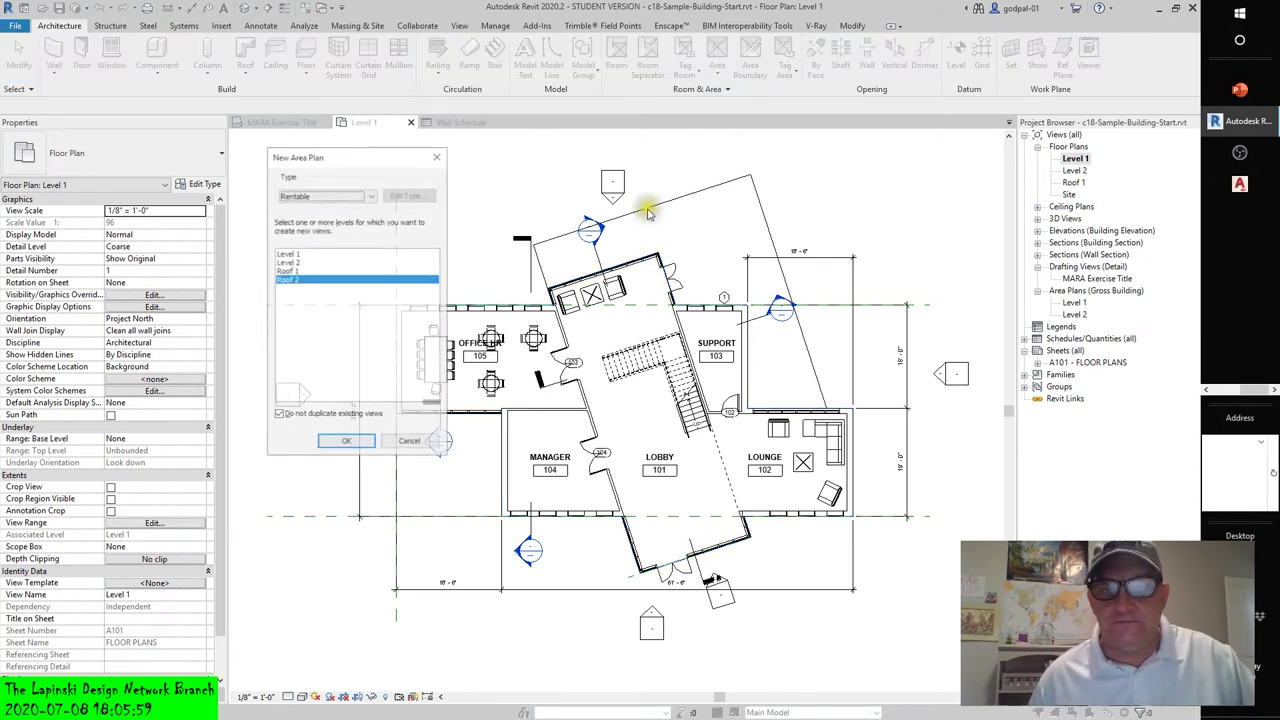
click(327, 194)
click(300, 219)
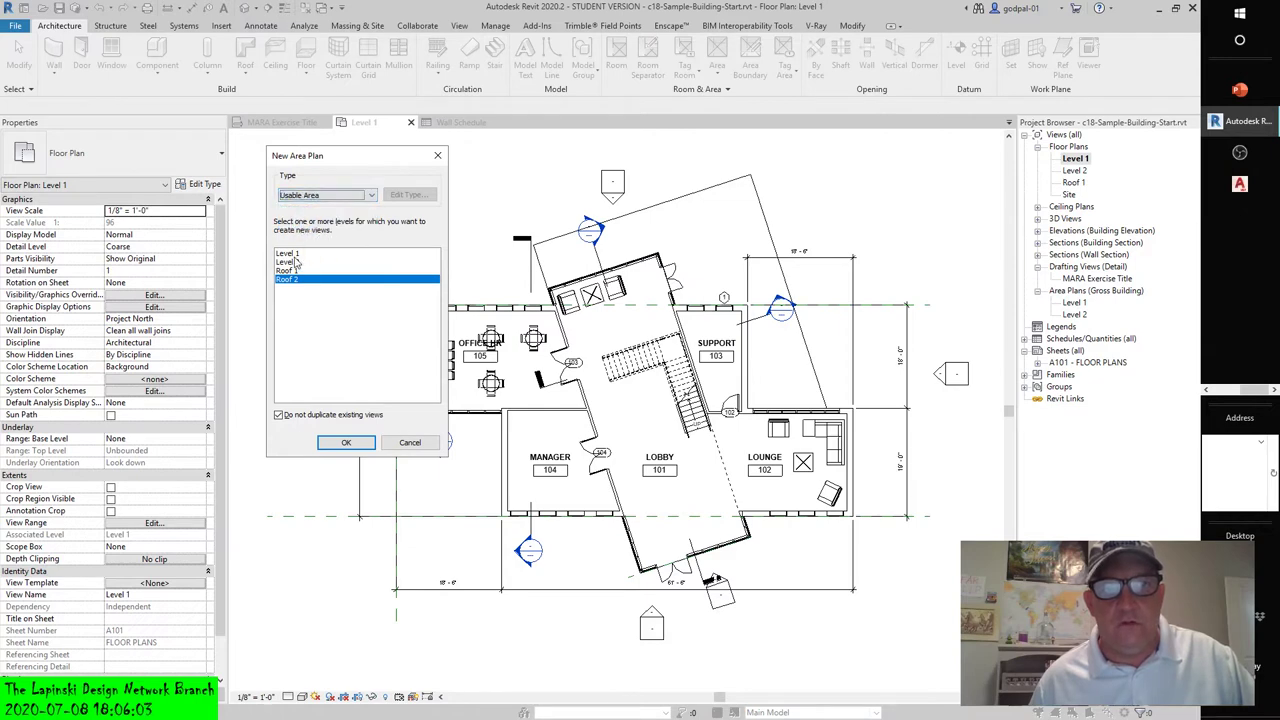
click(290, 255)
shift+click(290, 263)
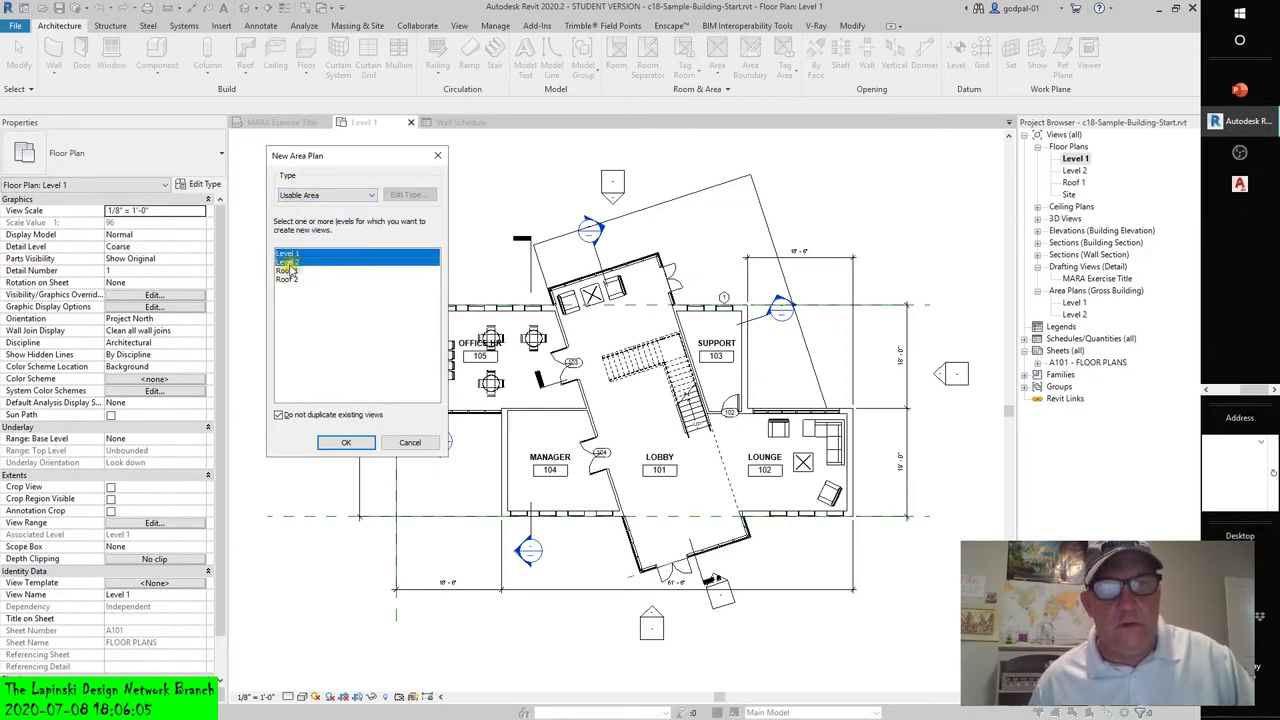
click(345, 442)
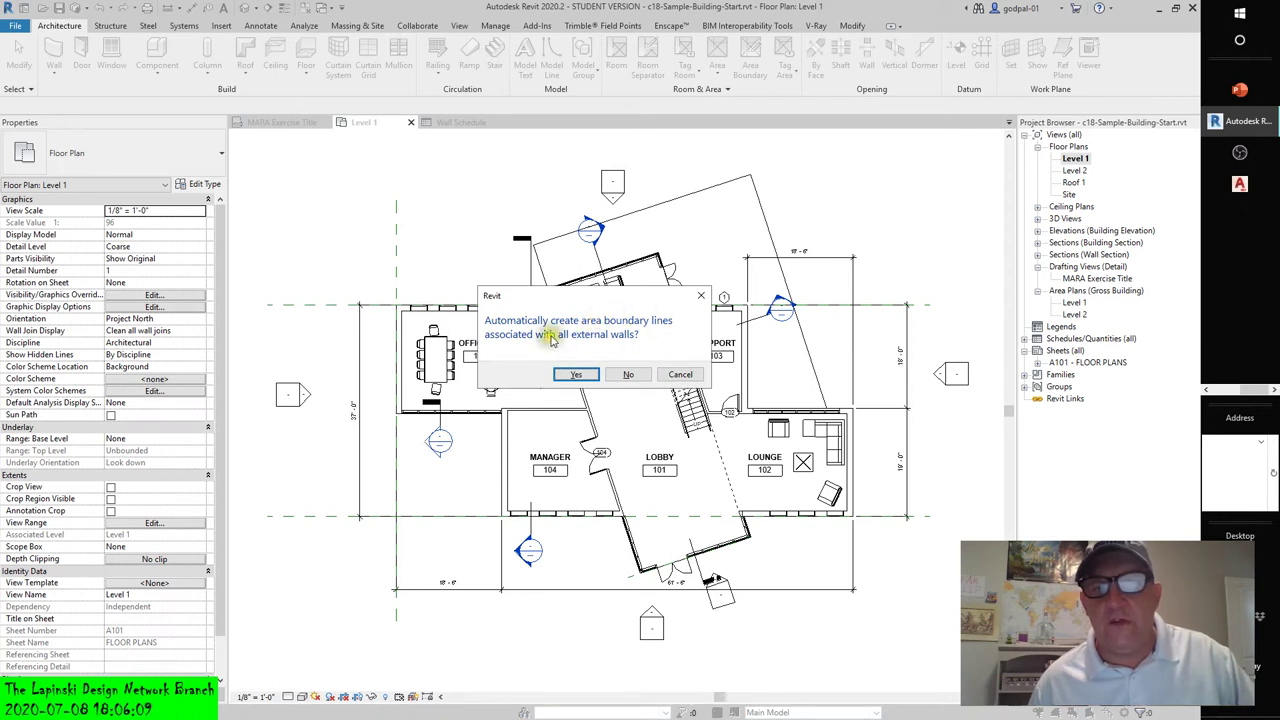
click(570, 375)
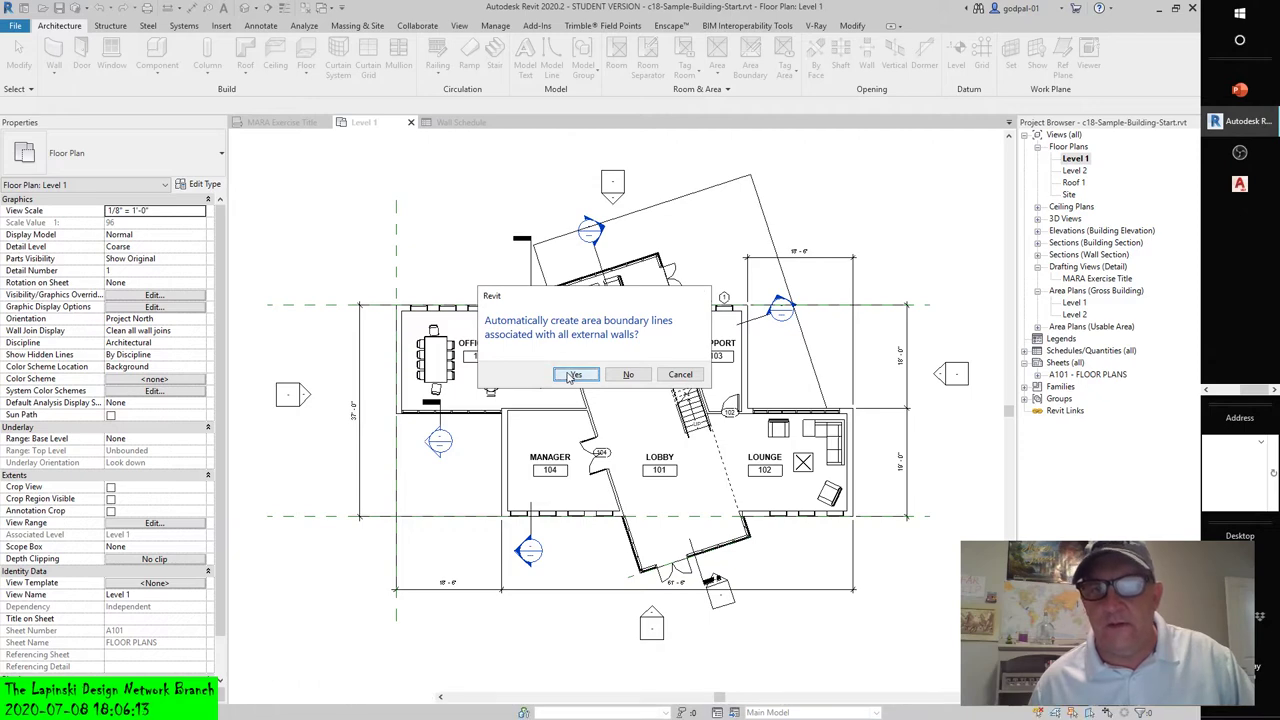
click(570, 375)
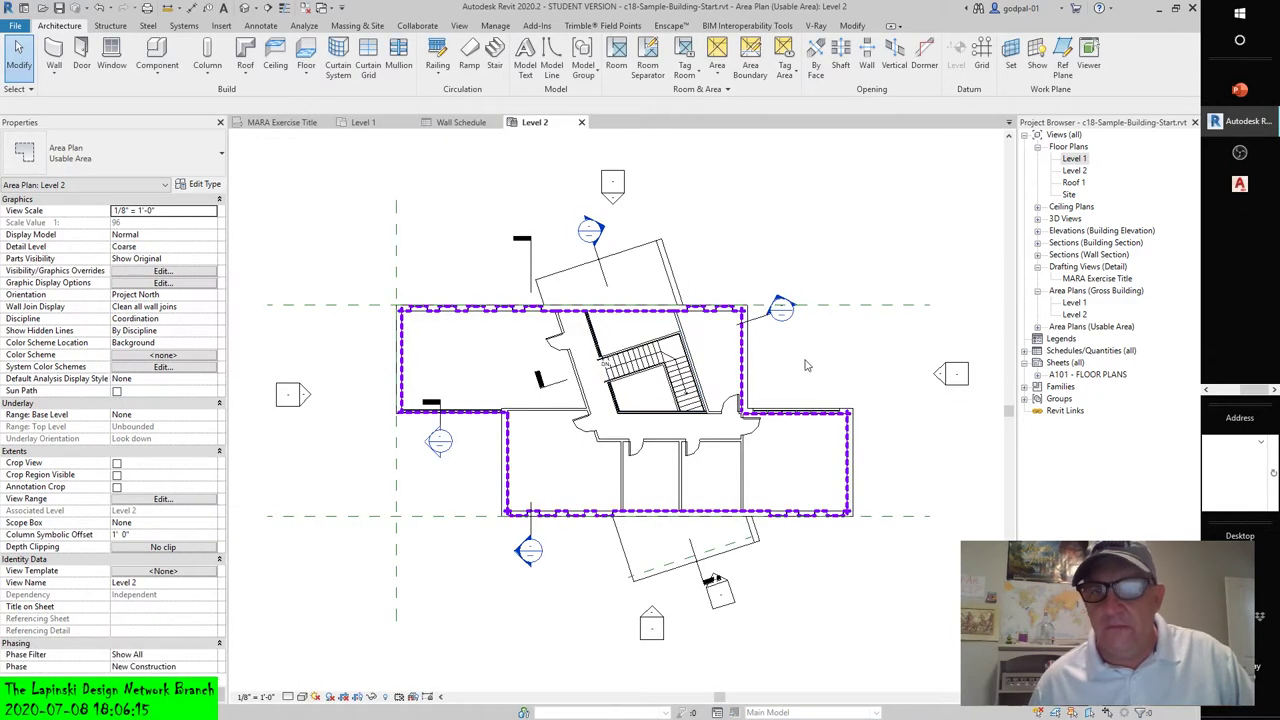
scroll(805, 365, up, 2)
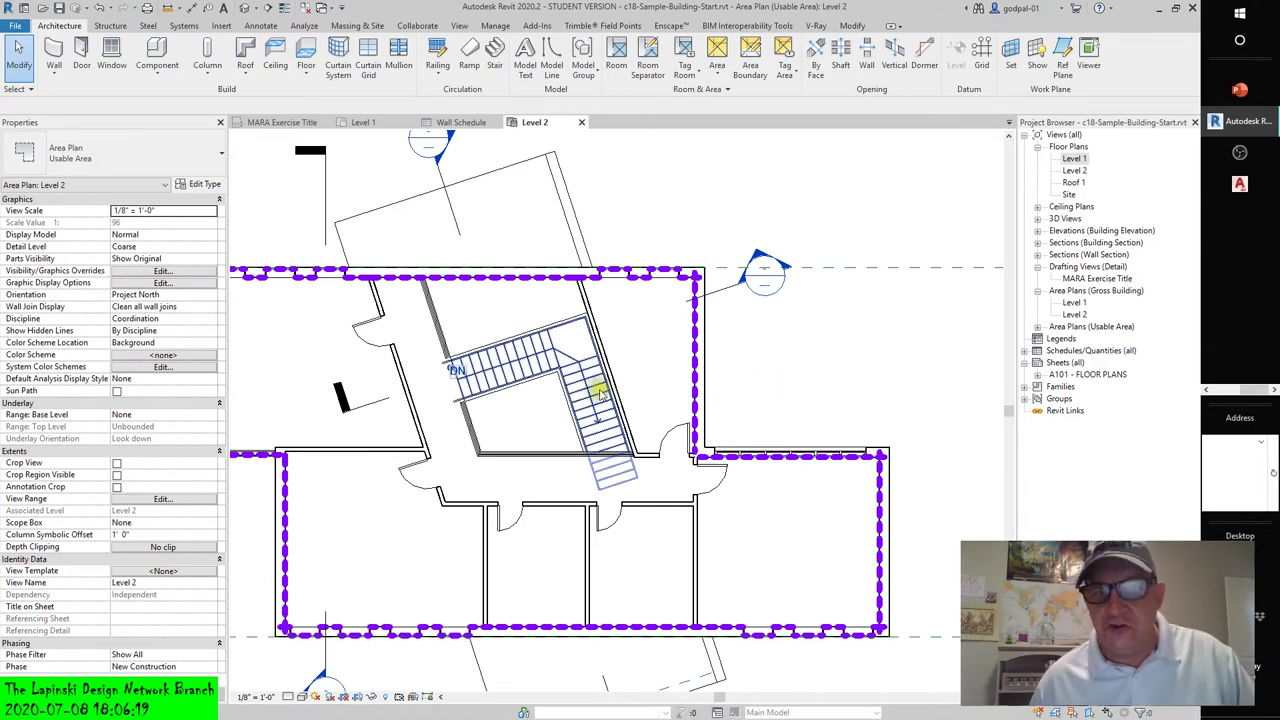
scroll(594, 393, down, 2)
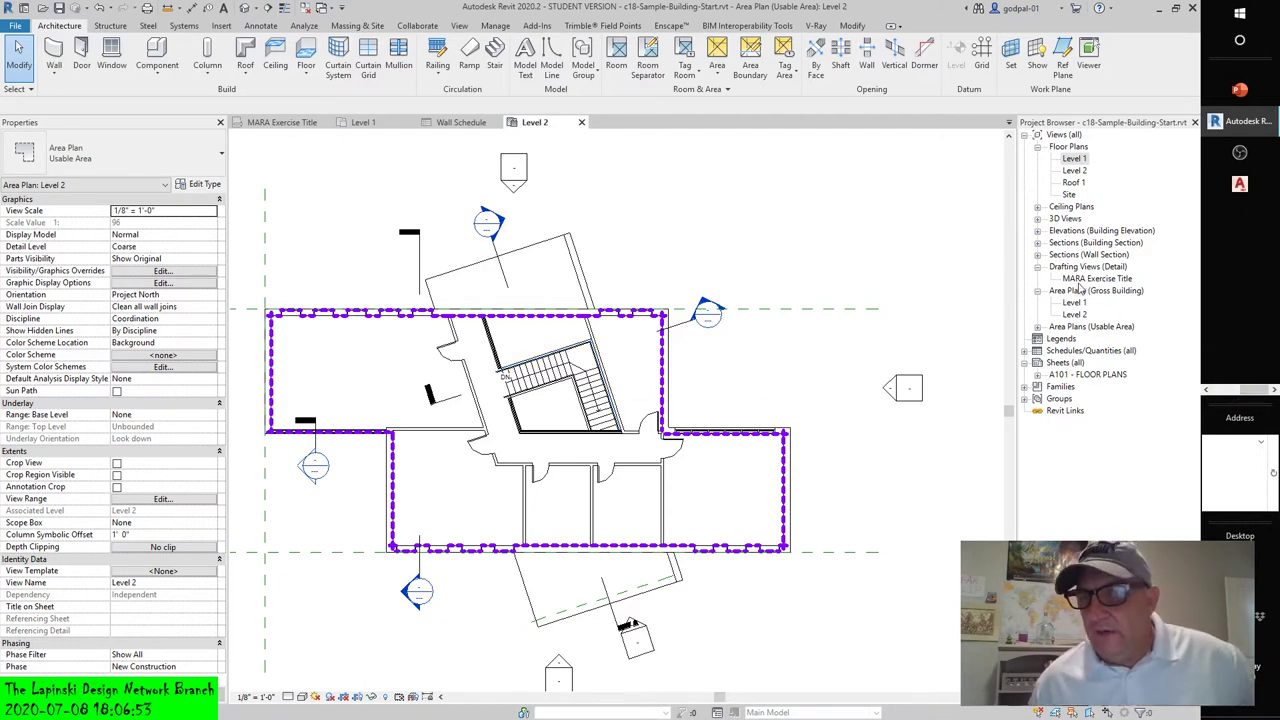
click(1037, 327)
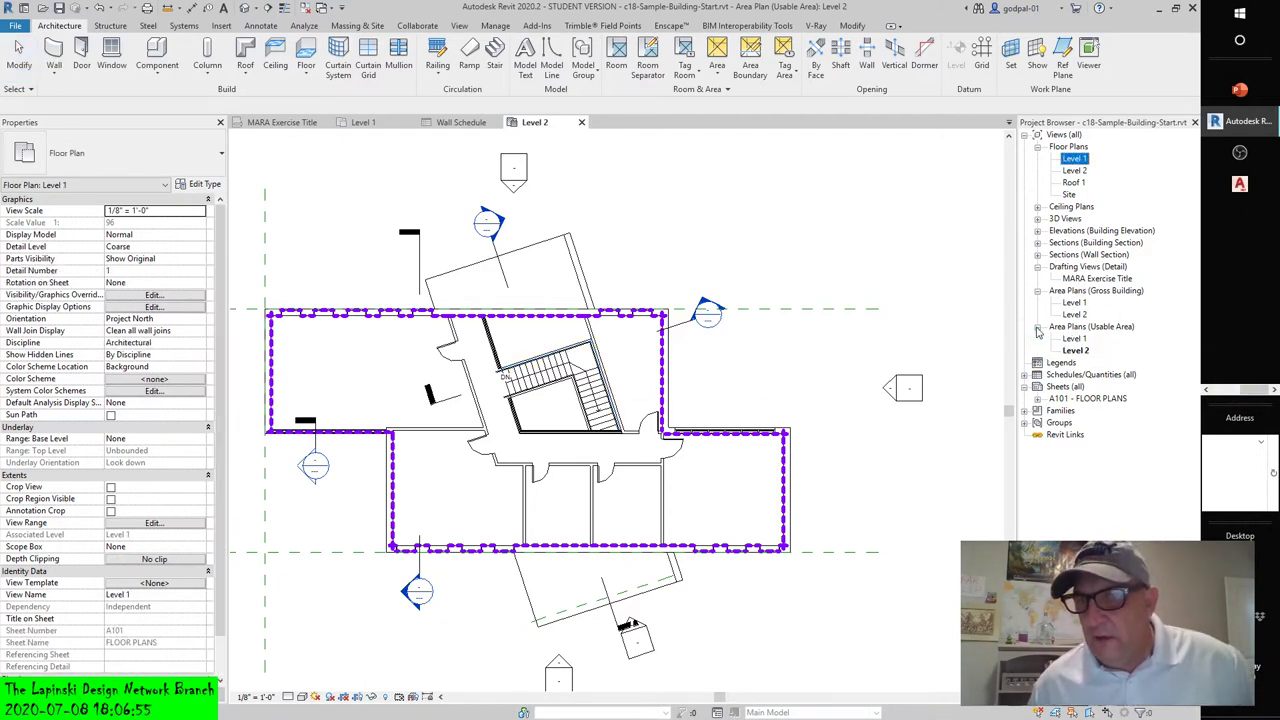
click(1074, 350)
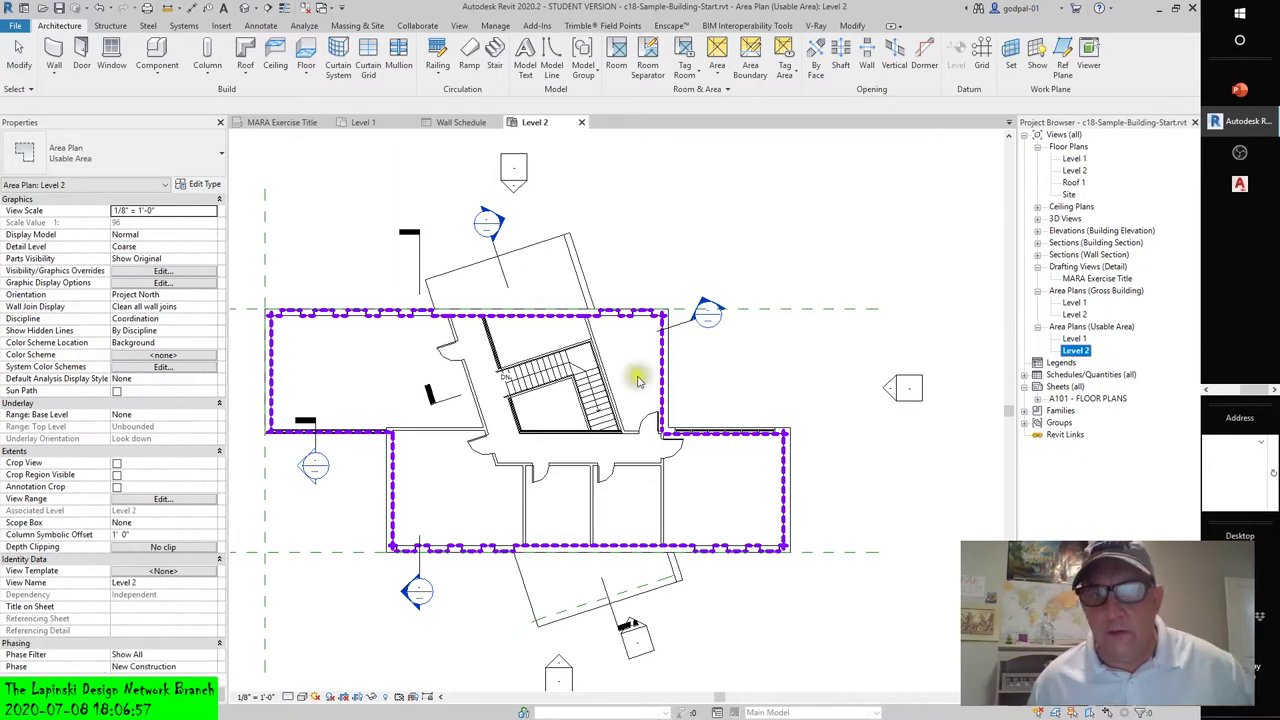
click(368, 123)
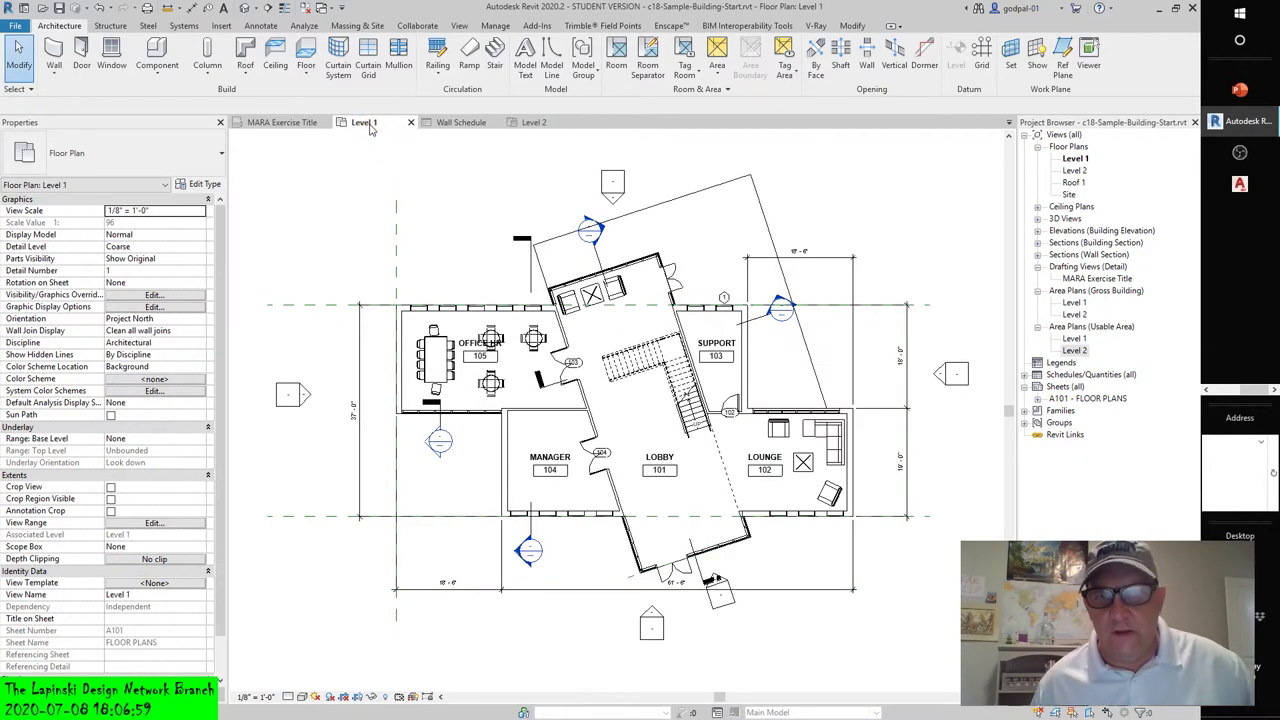
click(532, 123)
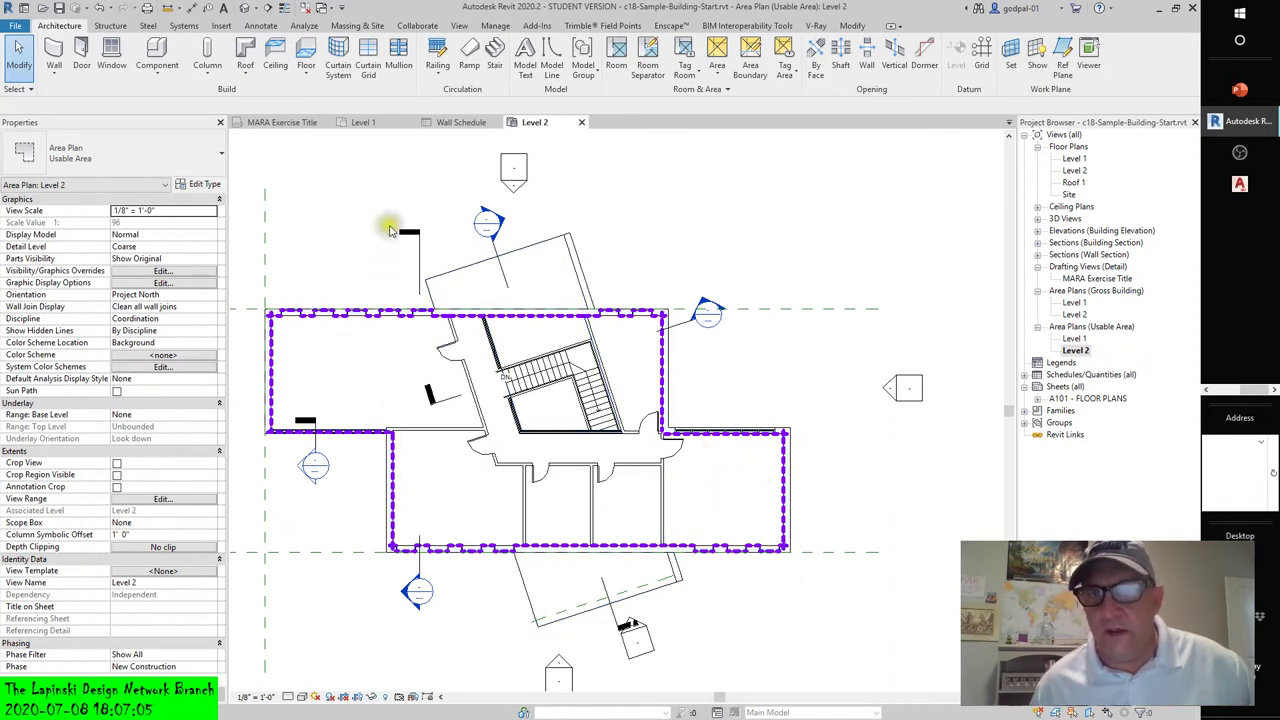
middle_drag(738, 221, 766, 214)
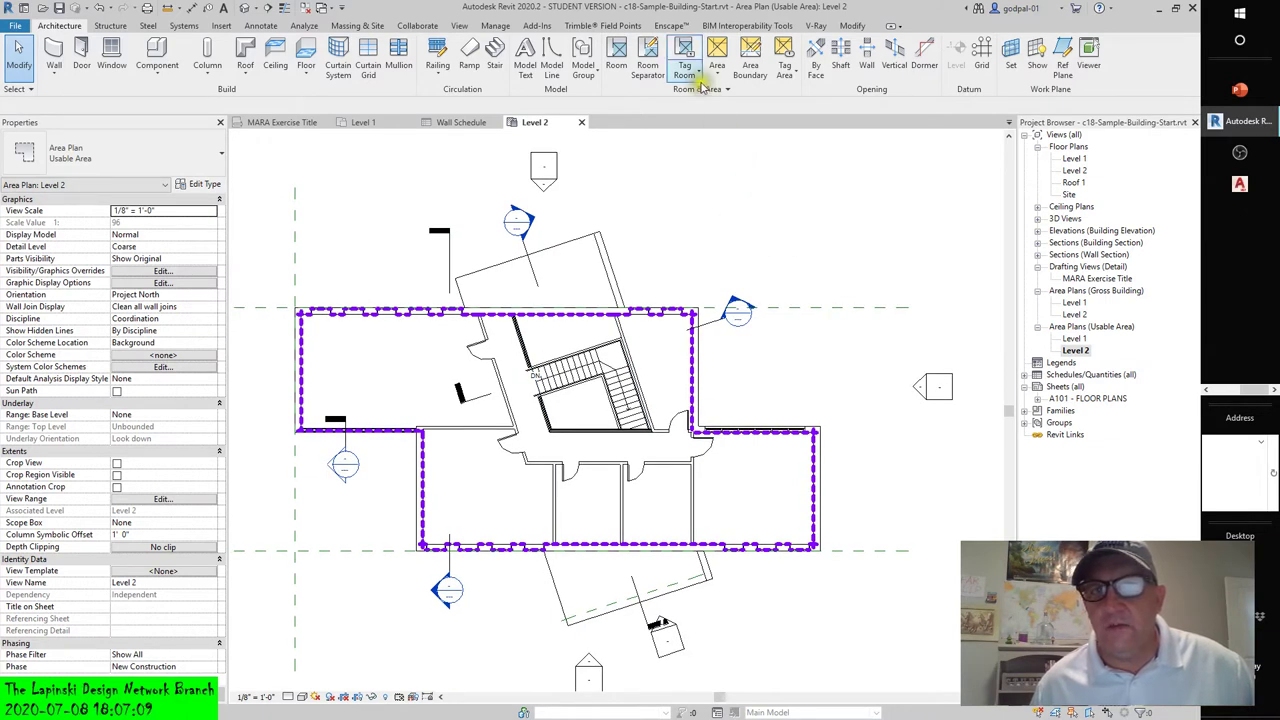
Step: Start Tag Area, delete the Level 2 (Usable Area) plan, and return to the Level 1 floor plan
click(786, 76)
click(800, 97)
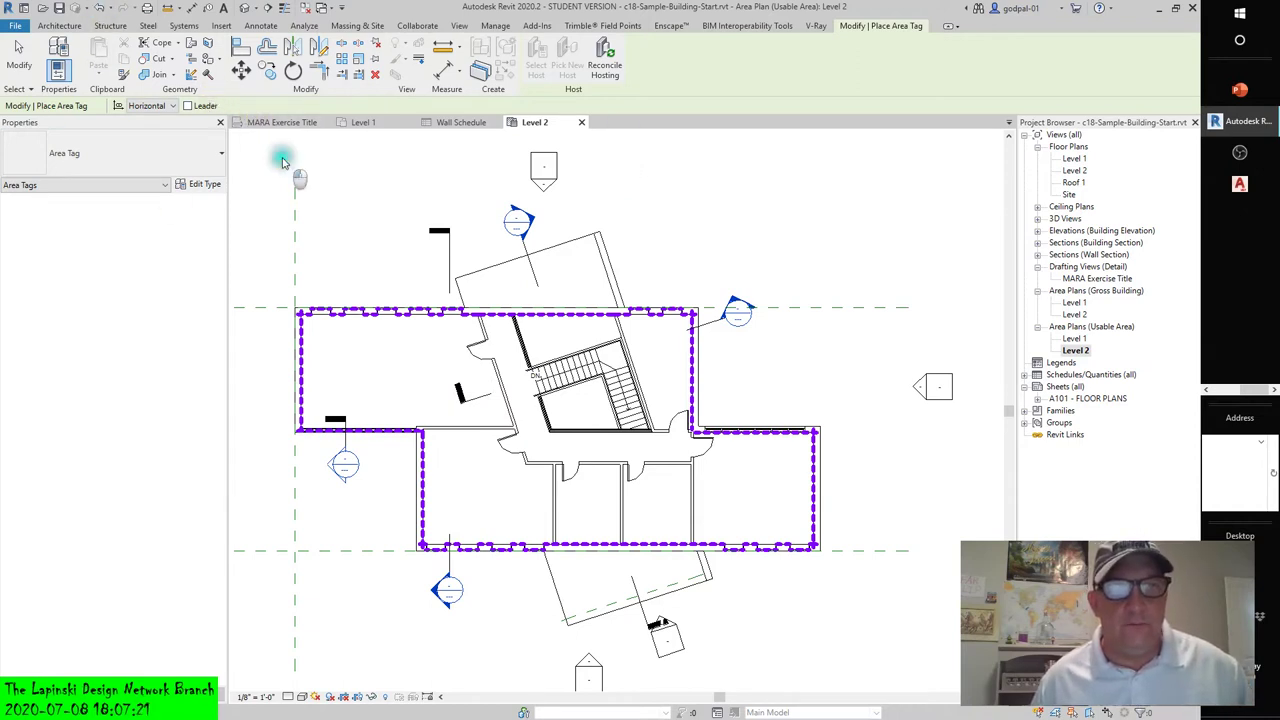
click(90, 8)
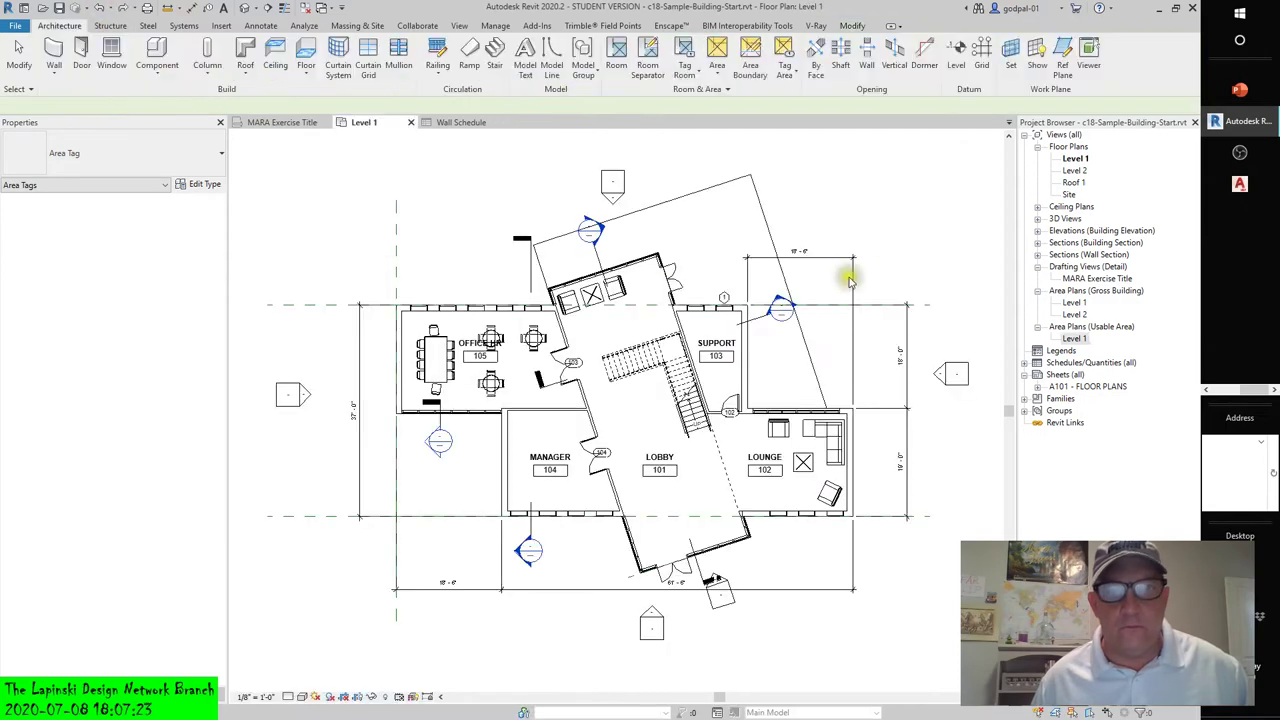
middle_drag(877, 265, 812, 289)
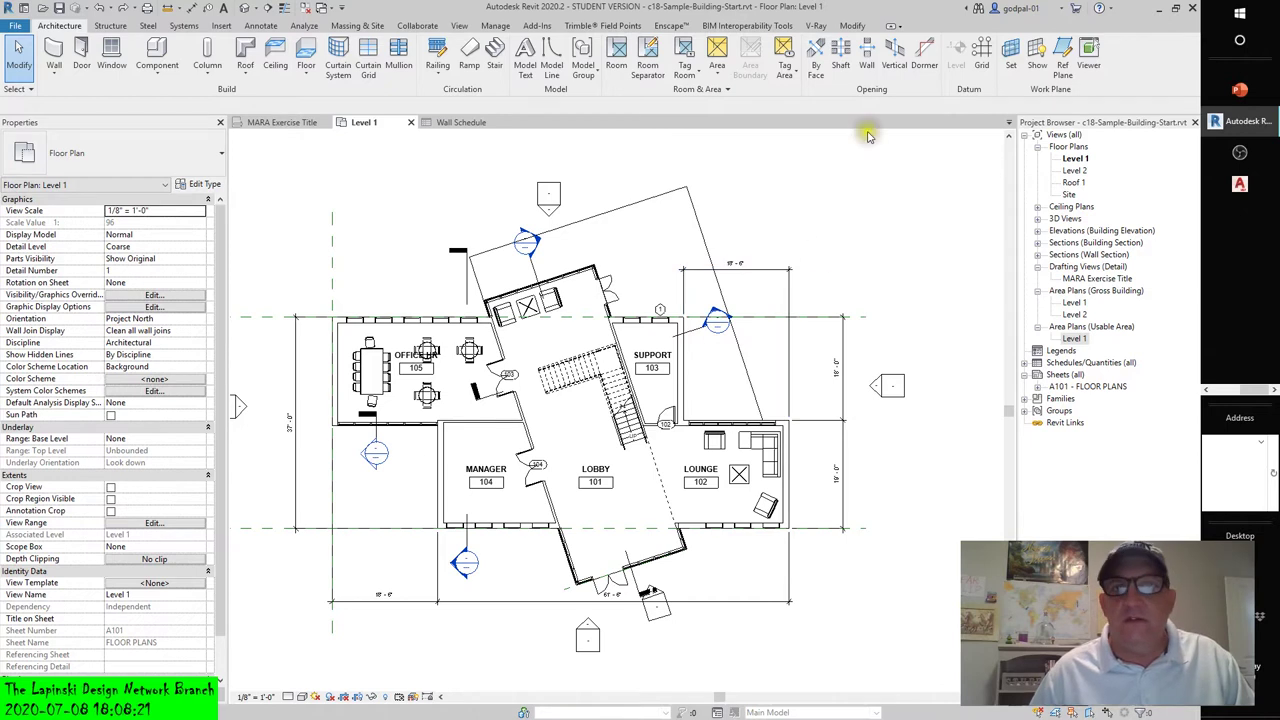
Step: Start a new Schedule/Quantities with the Areas (Usable Area) category
click(460, 25)
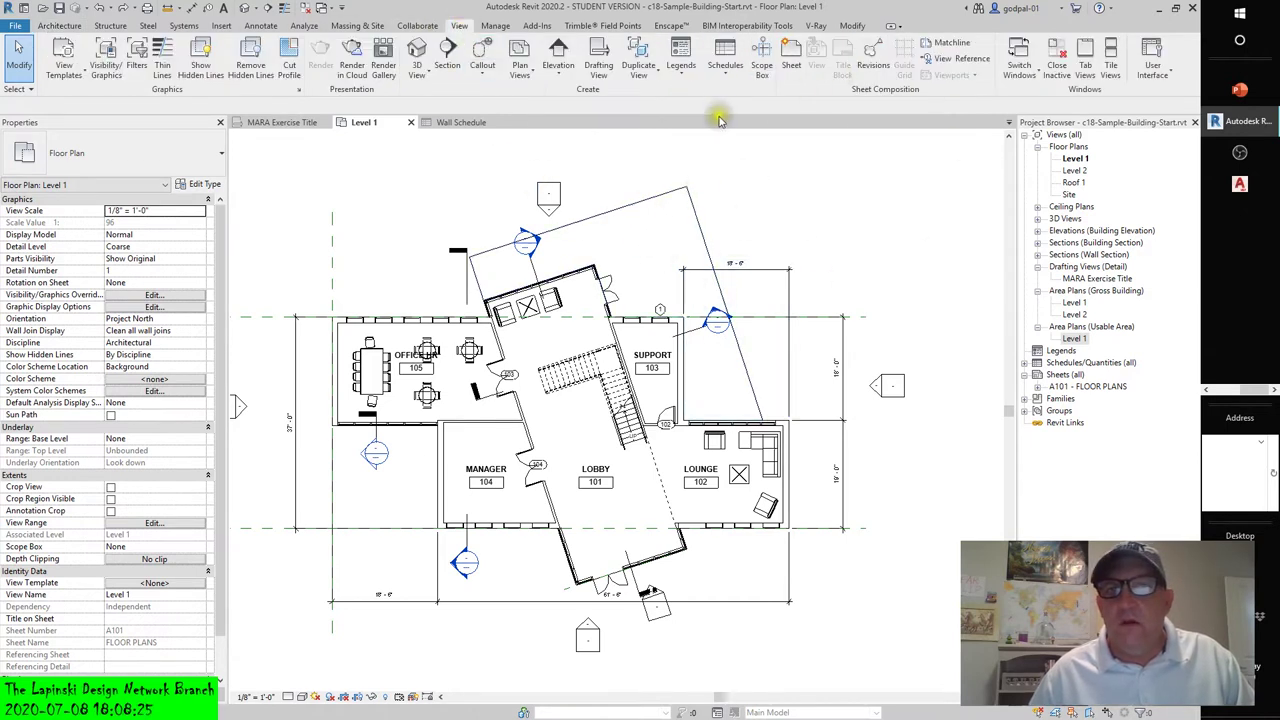
click(725, 58)
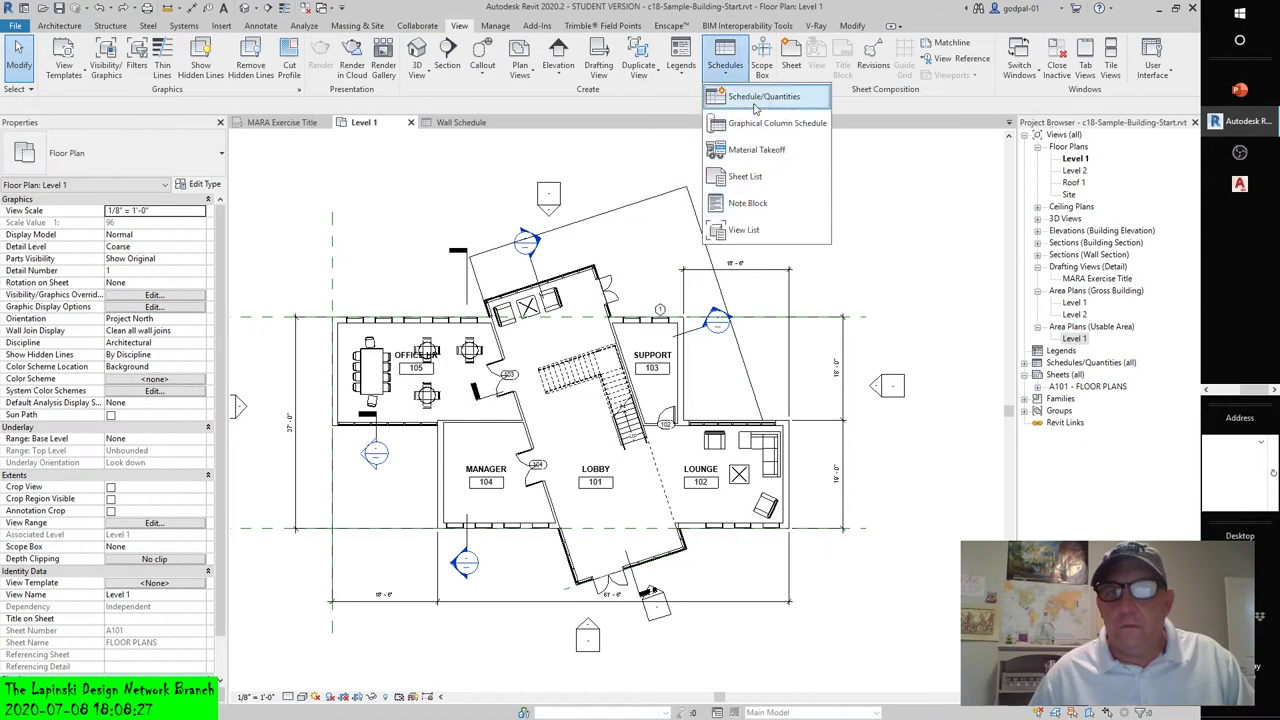
click(752, 96)
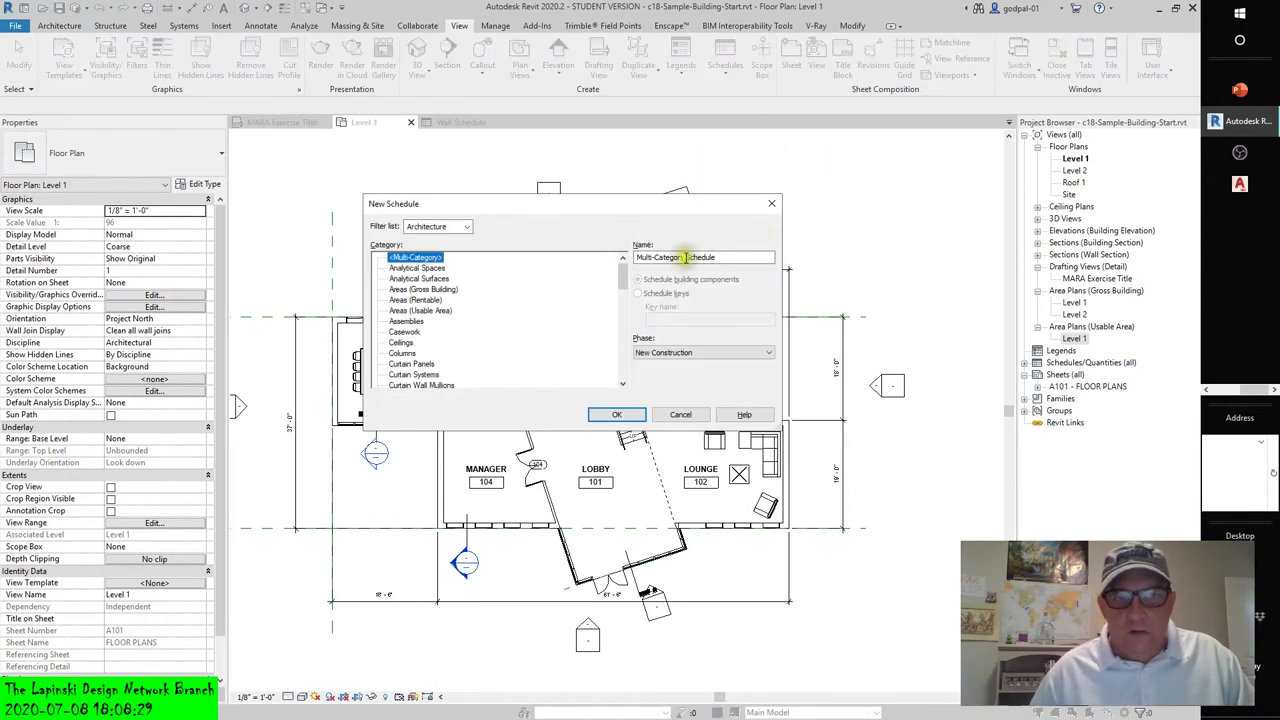
click(415, 311)
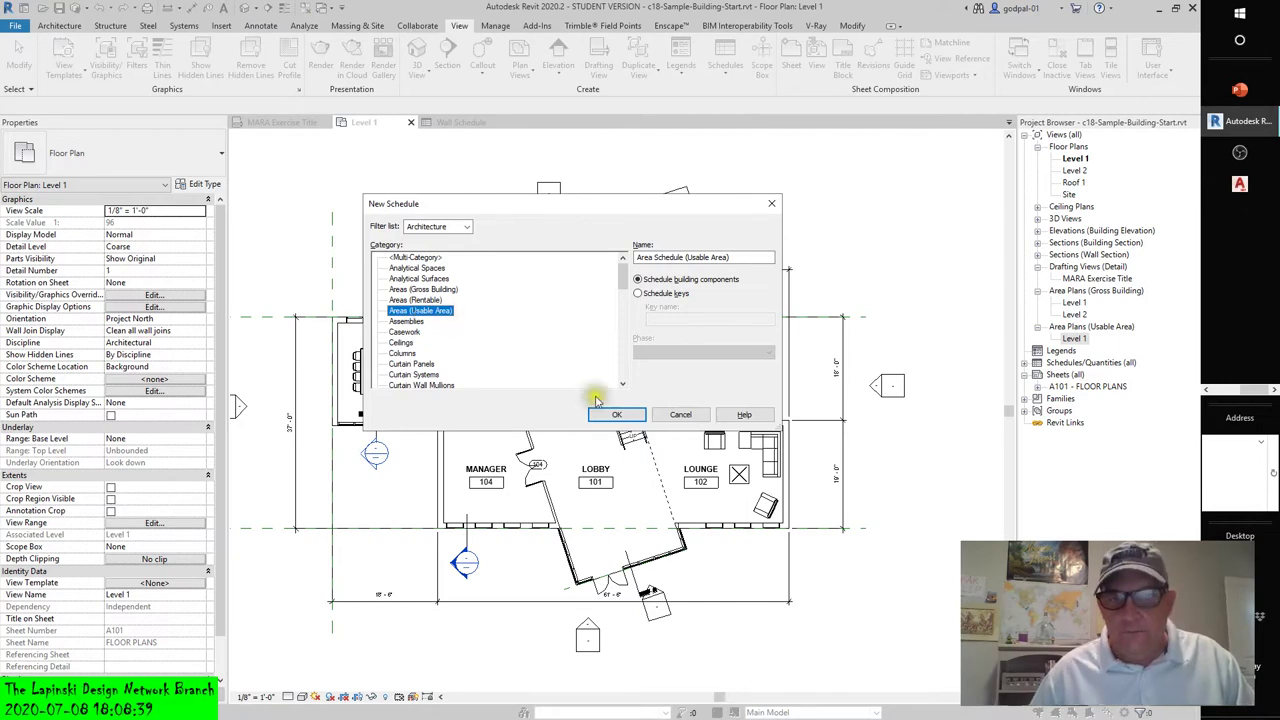
Step: Add Area Type, Level, Name, Area and Perimeter as scheduled fields
click(607, 416)
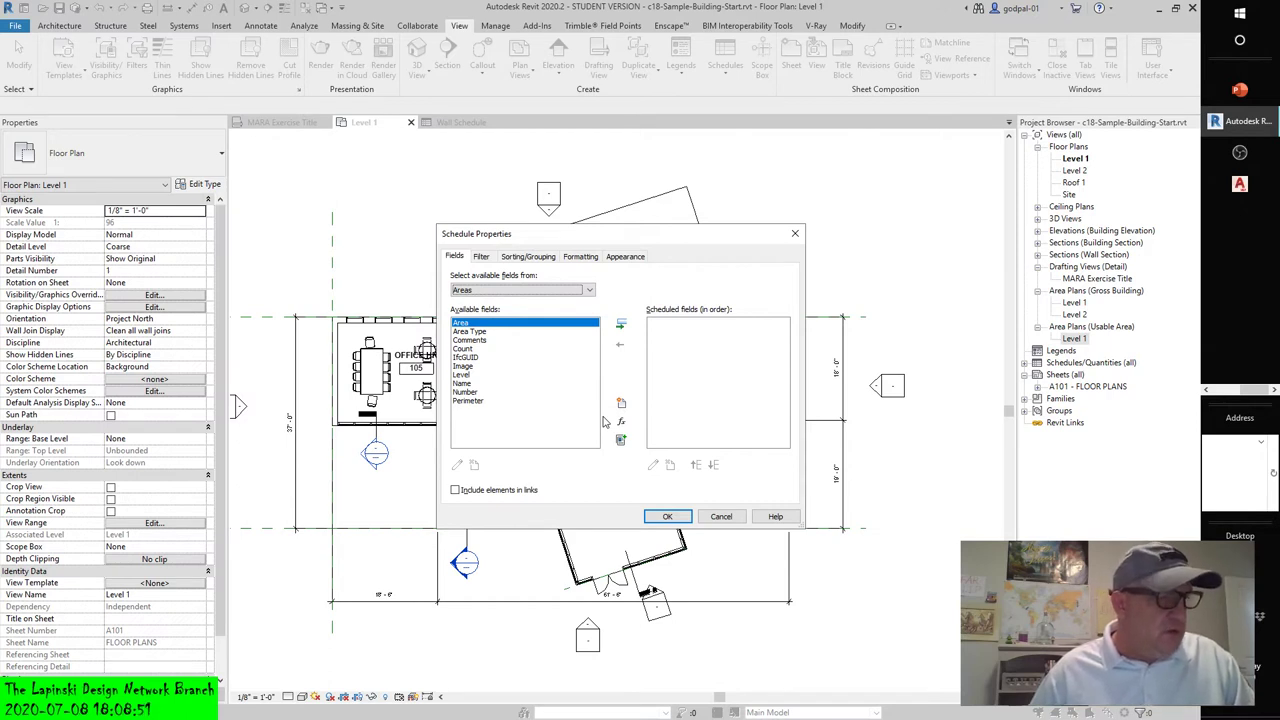
click(474, 332)
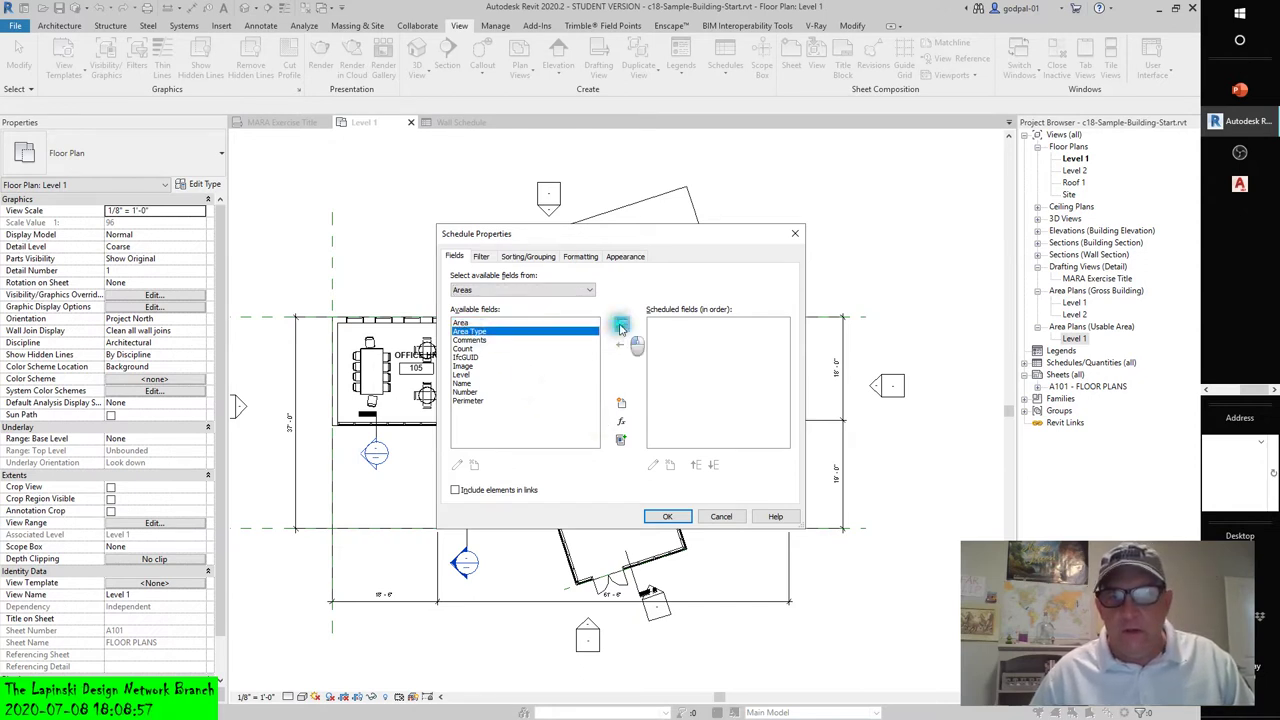
click(620, 324)
click(480, 366)
click(620, 324)
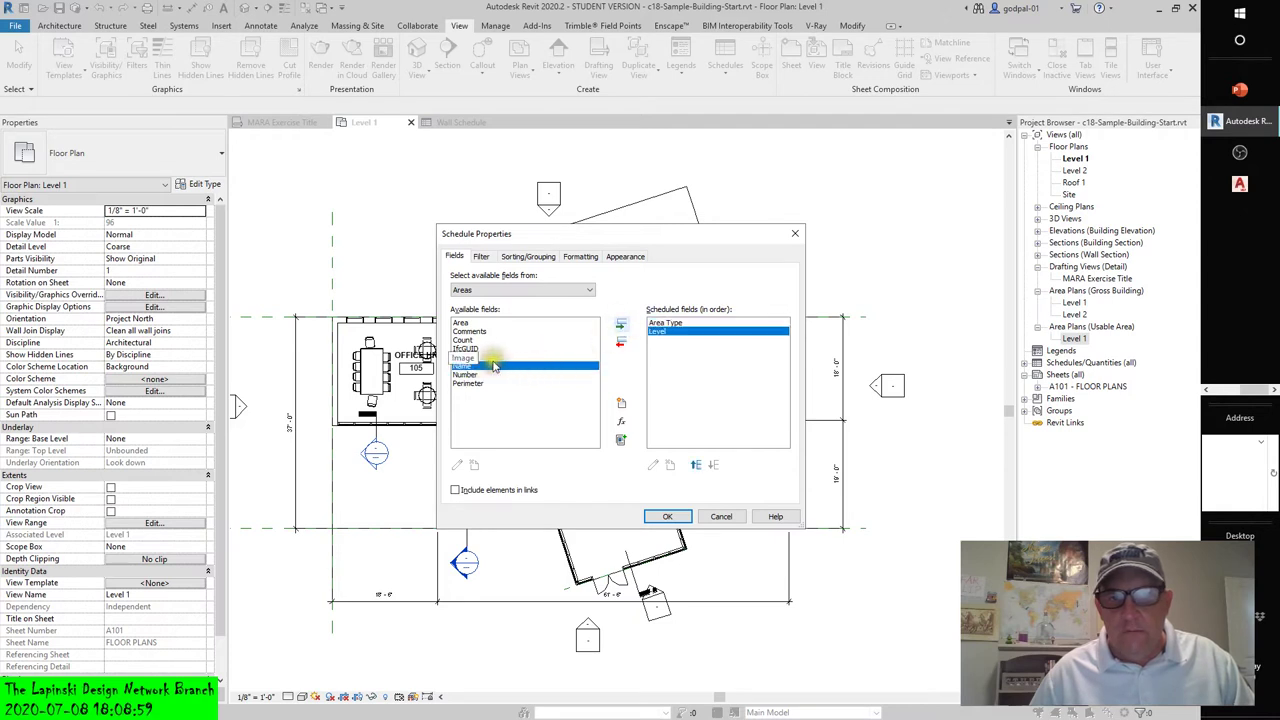
click(620, 324)
click(461, 323)
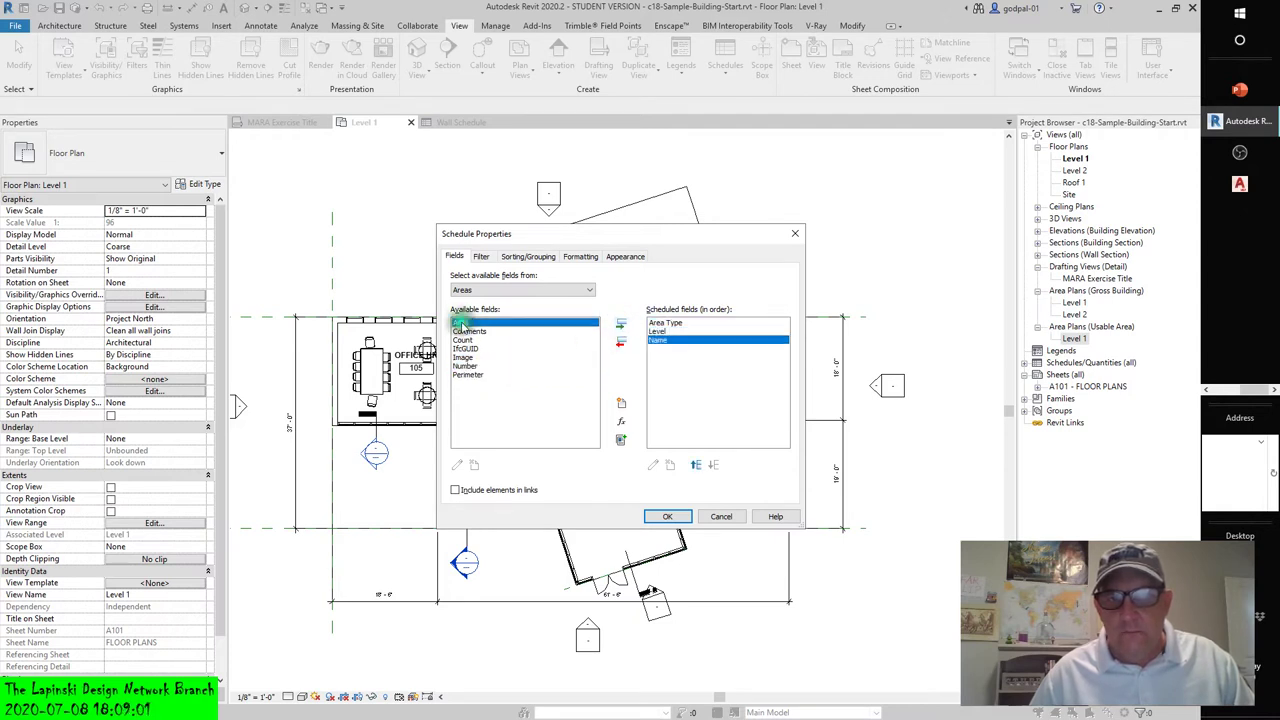
click(620, 326)
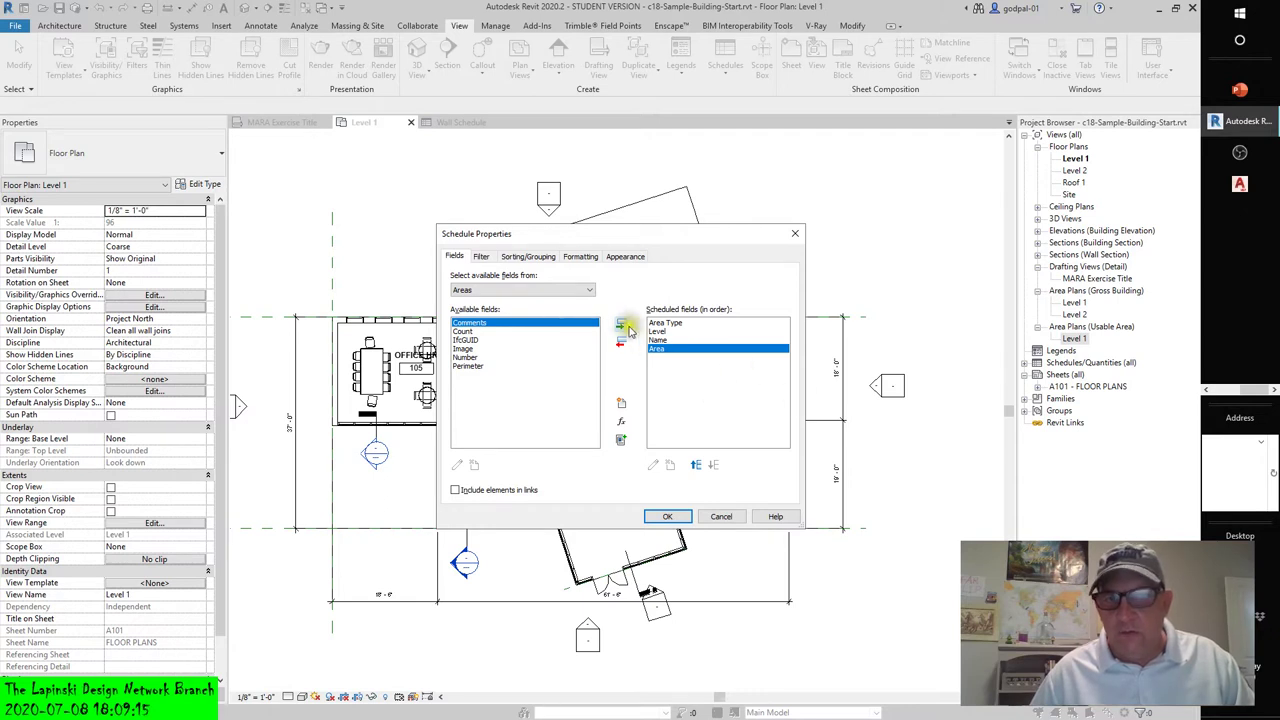
double_click(467, 366)
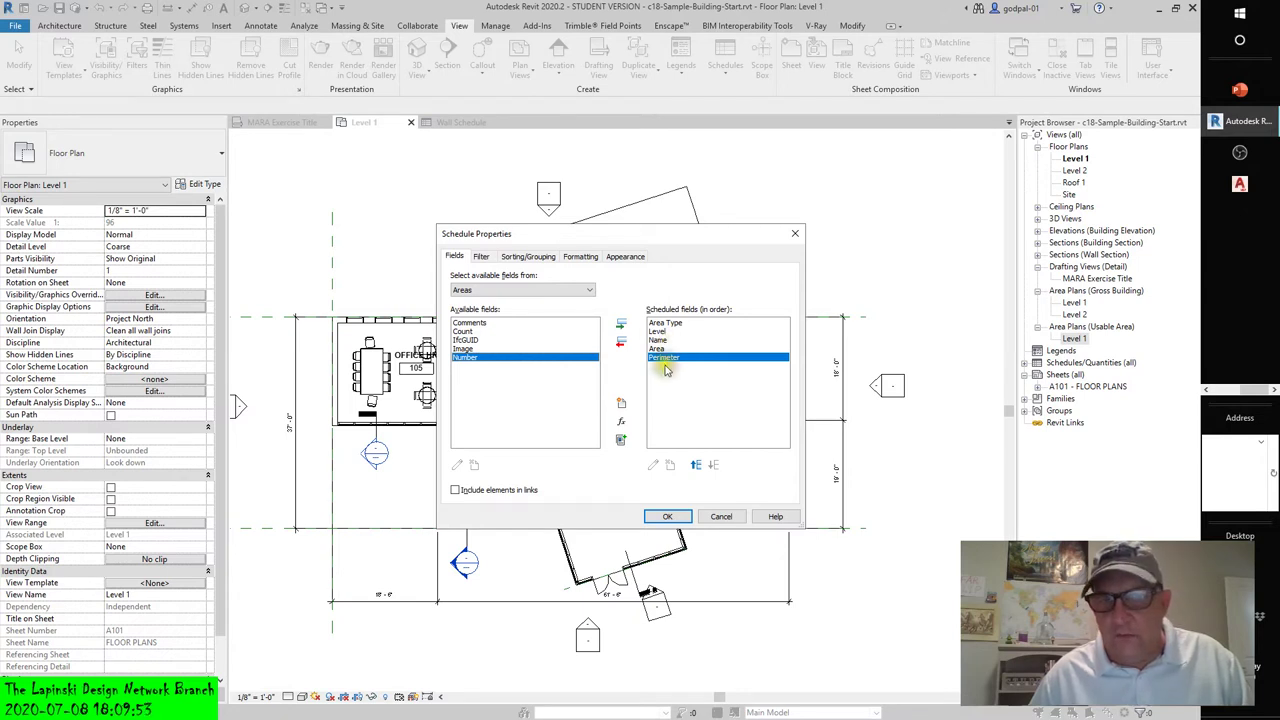
Step: Move Perimeter up to the top of the field order and back down to the bottom
click(695, 467)
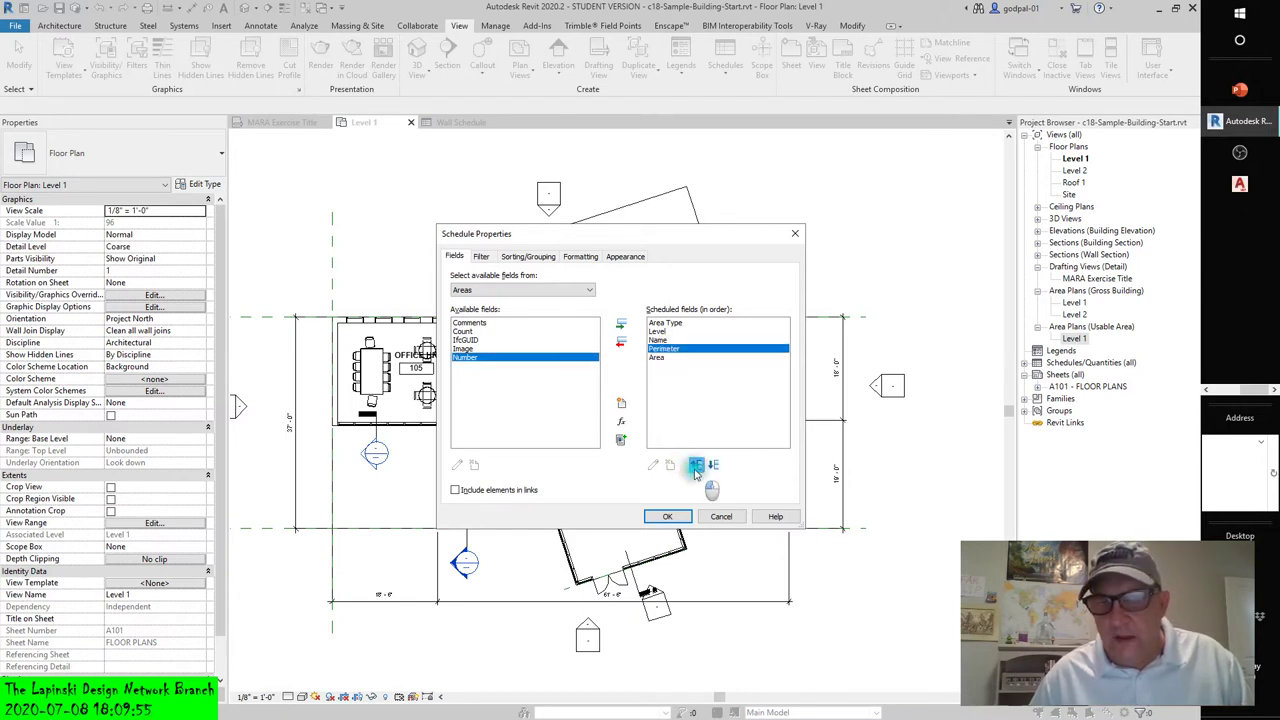
click(695, 467)
click(695, 467)
click(695, 467)
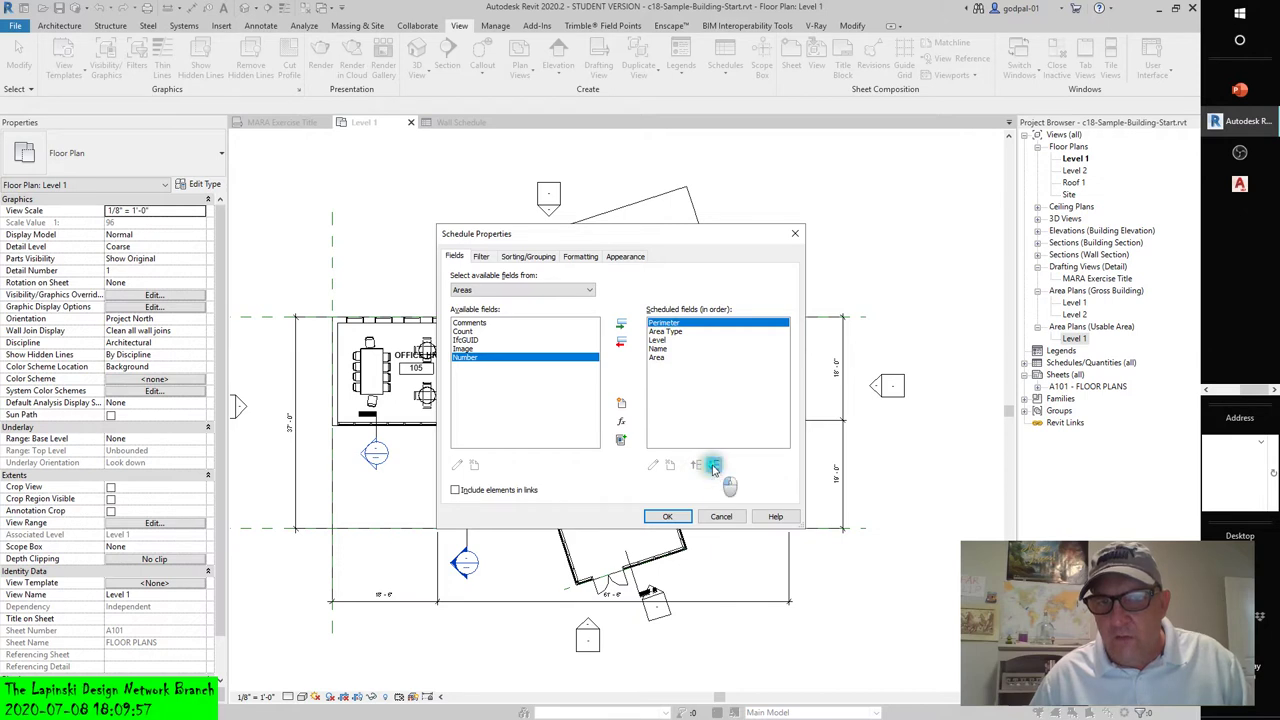
click(713, 466)
click(713, 466)
click(713, 466)
click(713, 466)
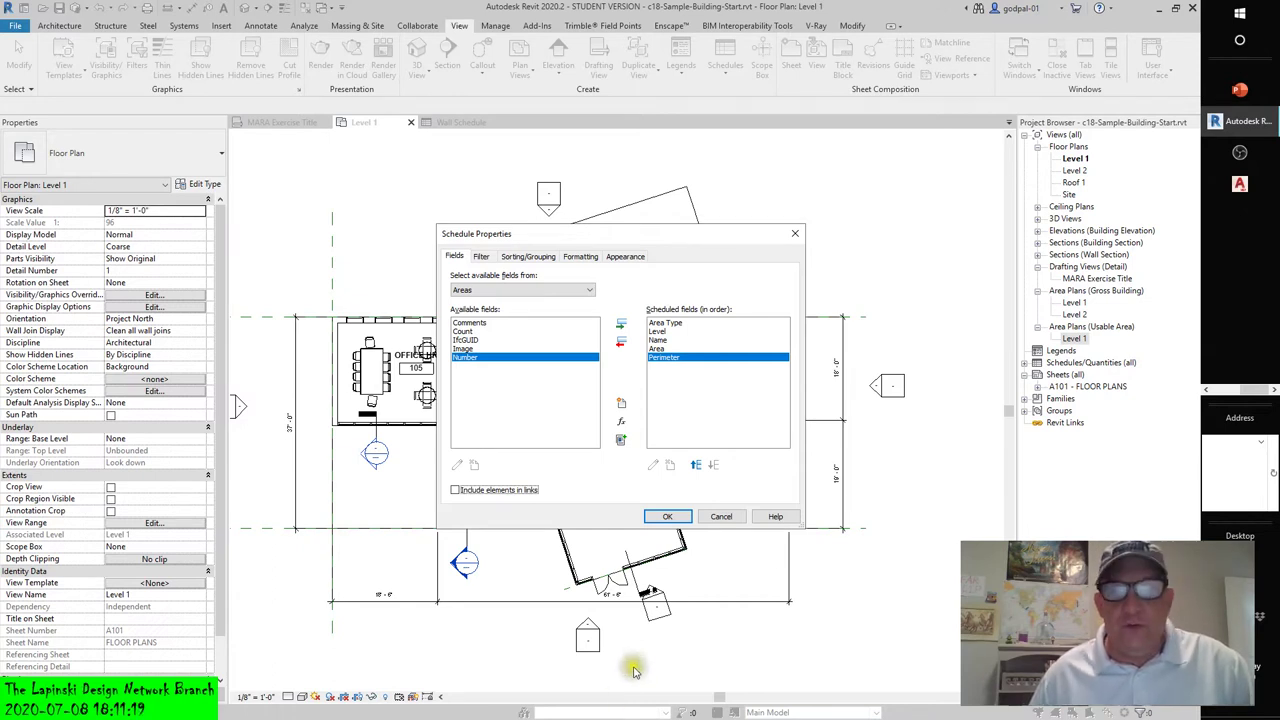
Step: Switch the Usable Area schedule's properties to the Sorting/Grouping tab
click(529, 258)
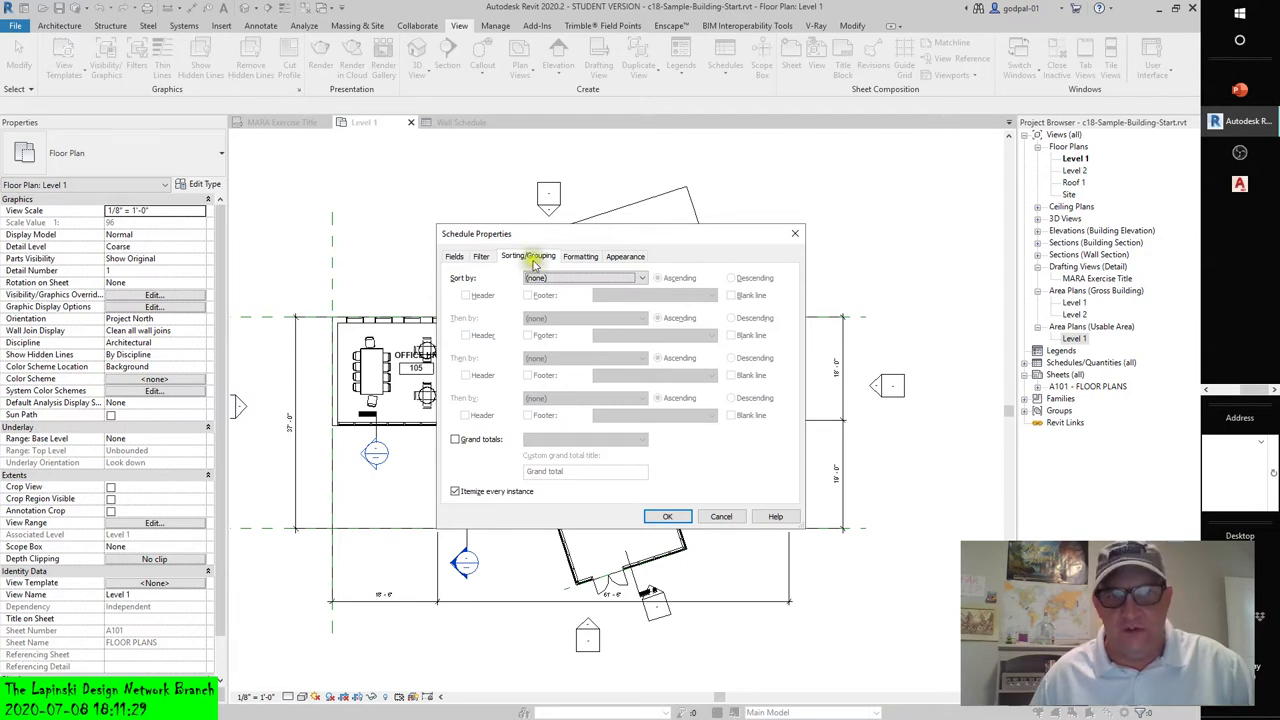
Step: Sort by Area Type with a group header and a title, count and totals footer
click(545, 278)
click(549, 300)
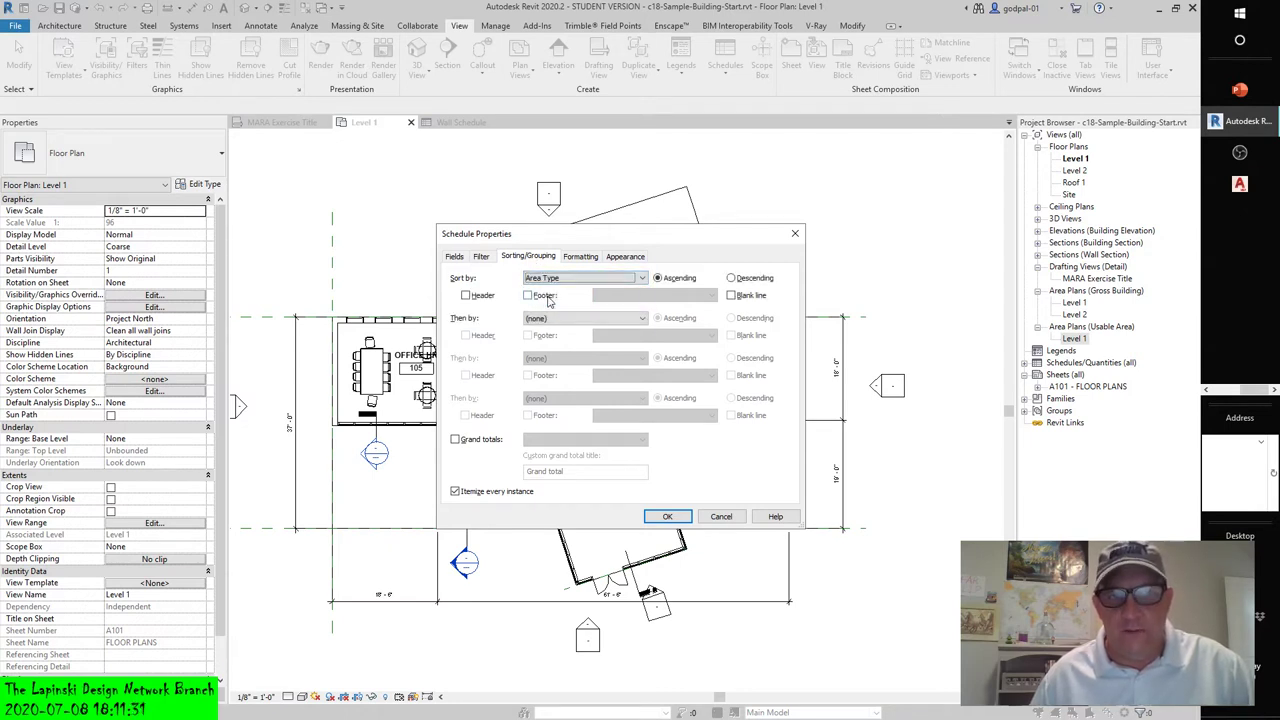
click(465, 296)
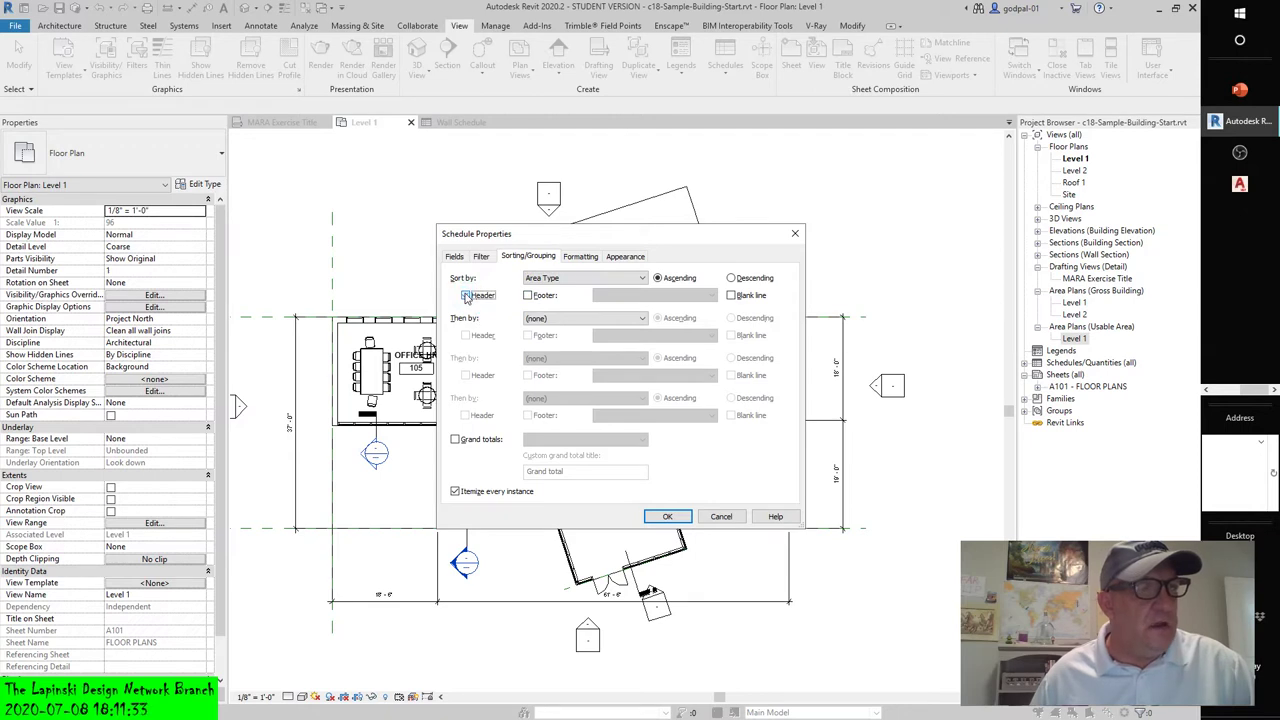
click(466, 296)
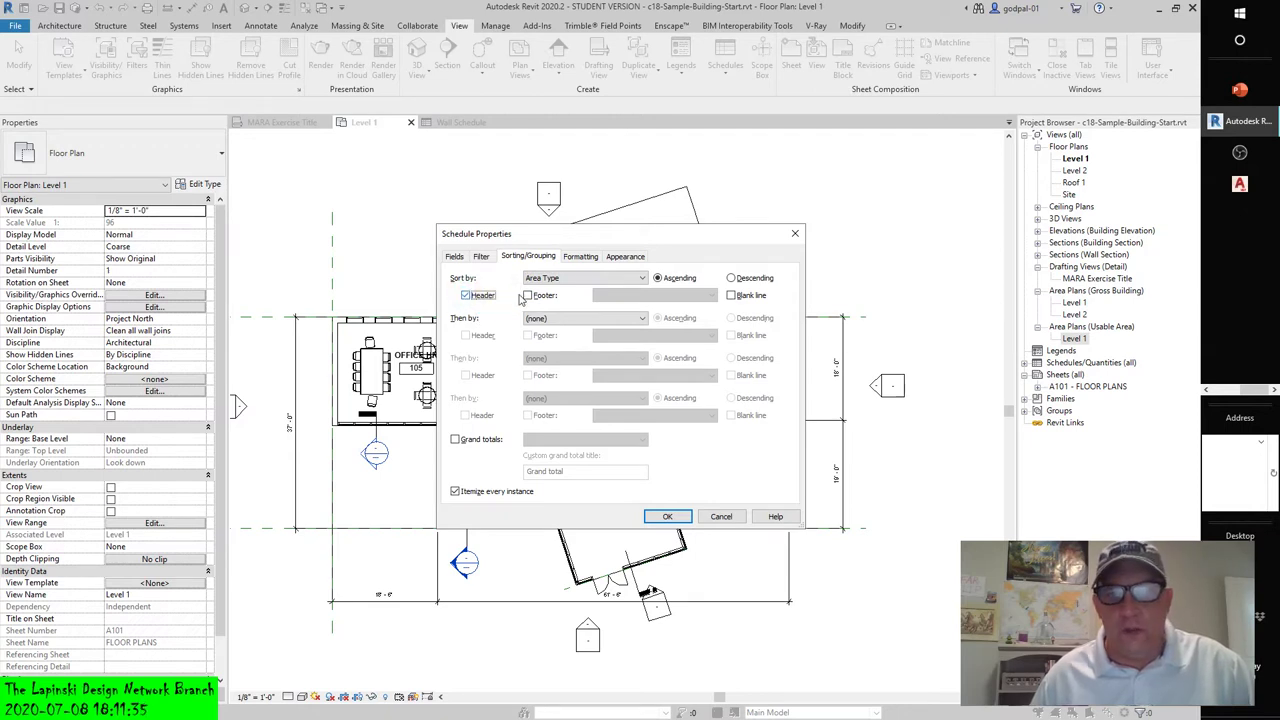
click(528, 295)
Step: Turn on grand totals set to Totals only
click(462, 440)
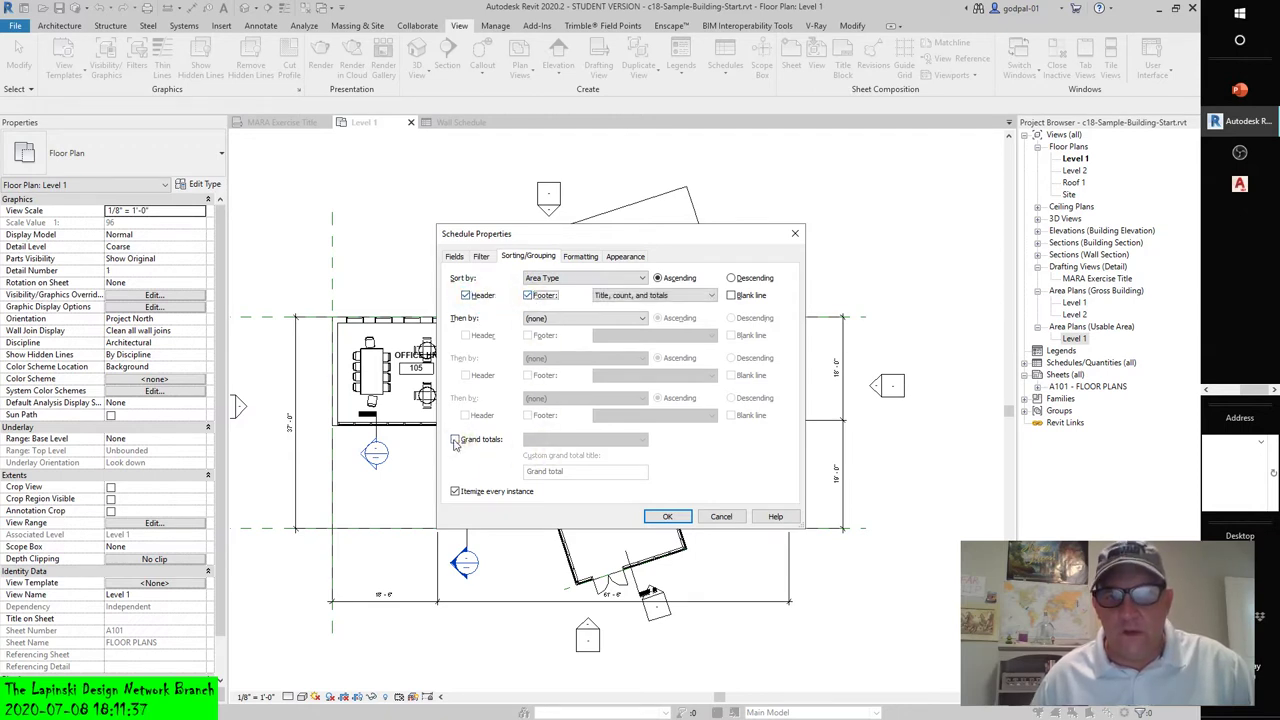
click(545, 441)
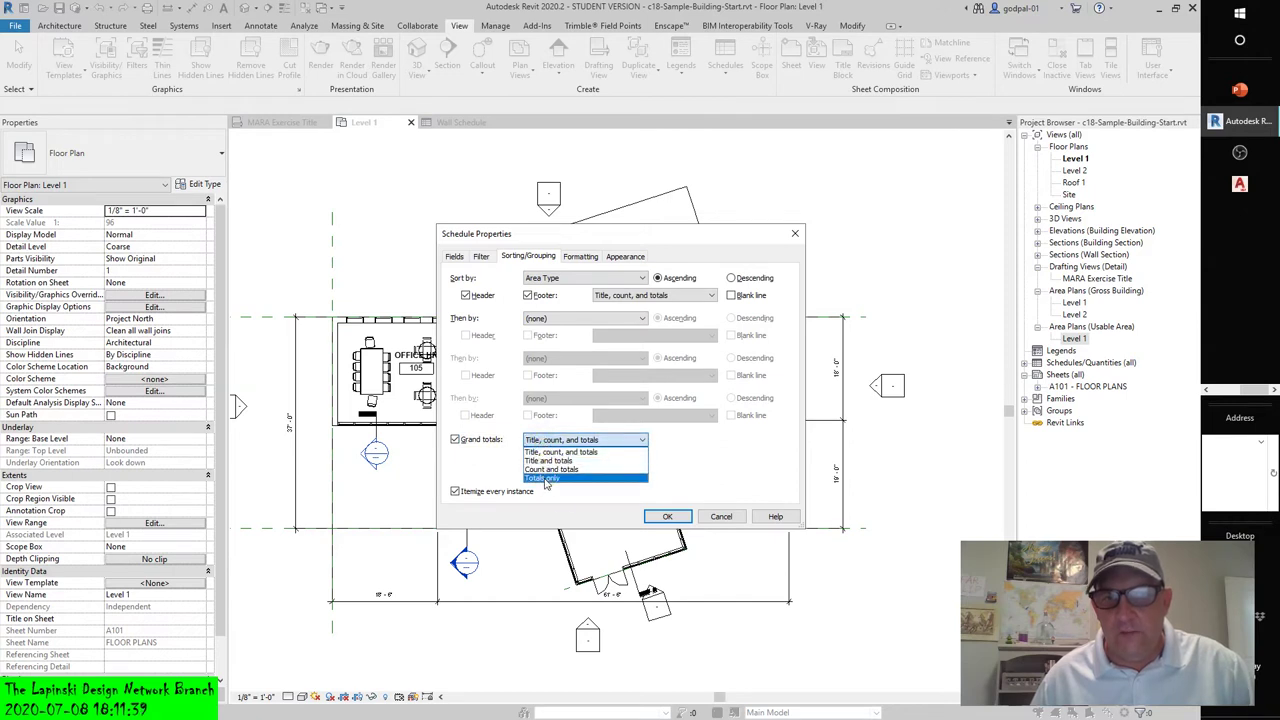
click(544, 478)
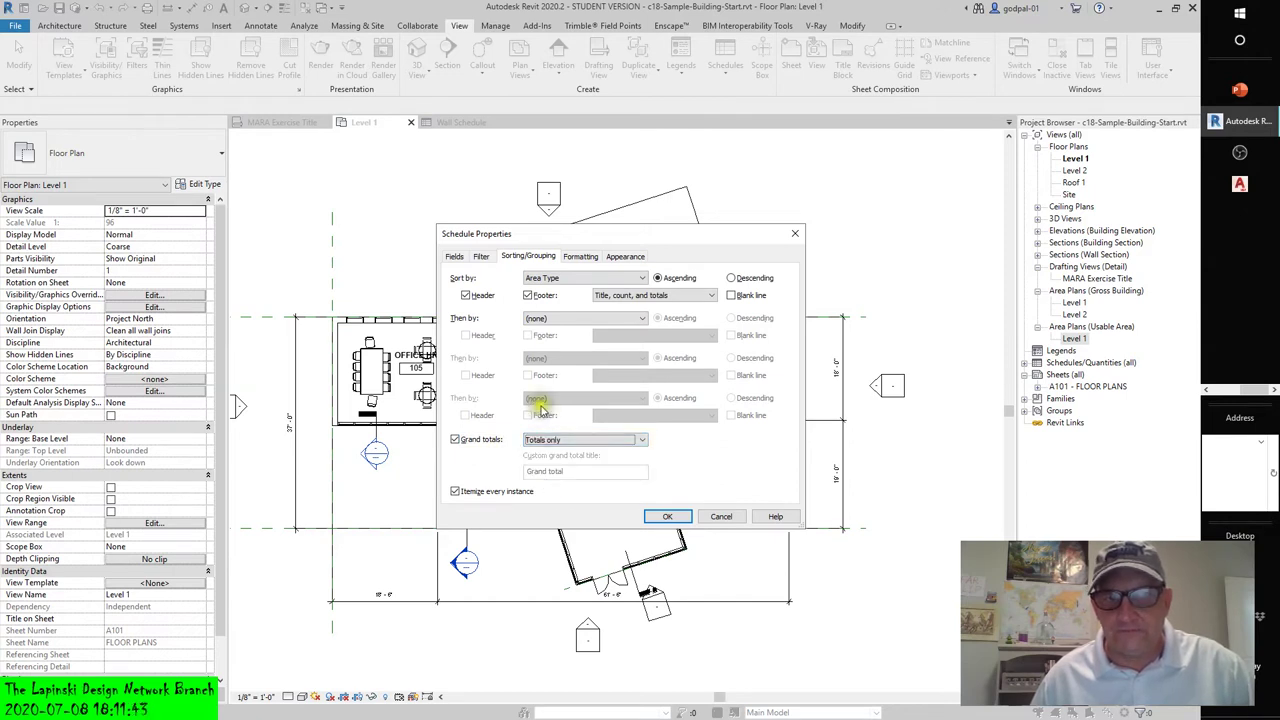
Step: Try Area Type as the second sort field, then reset it to none
click(533, 323)
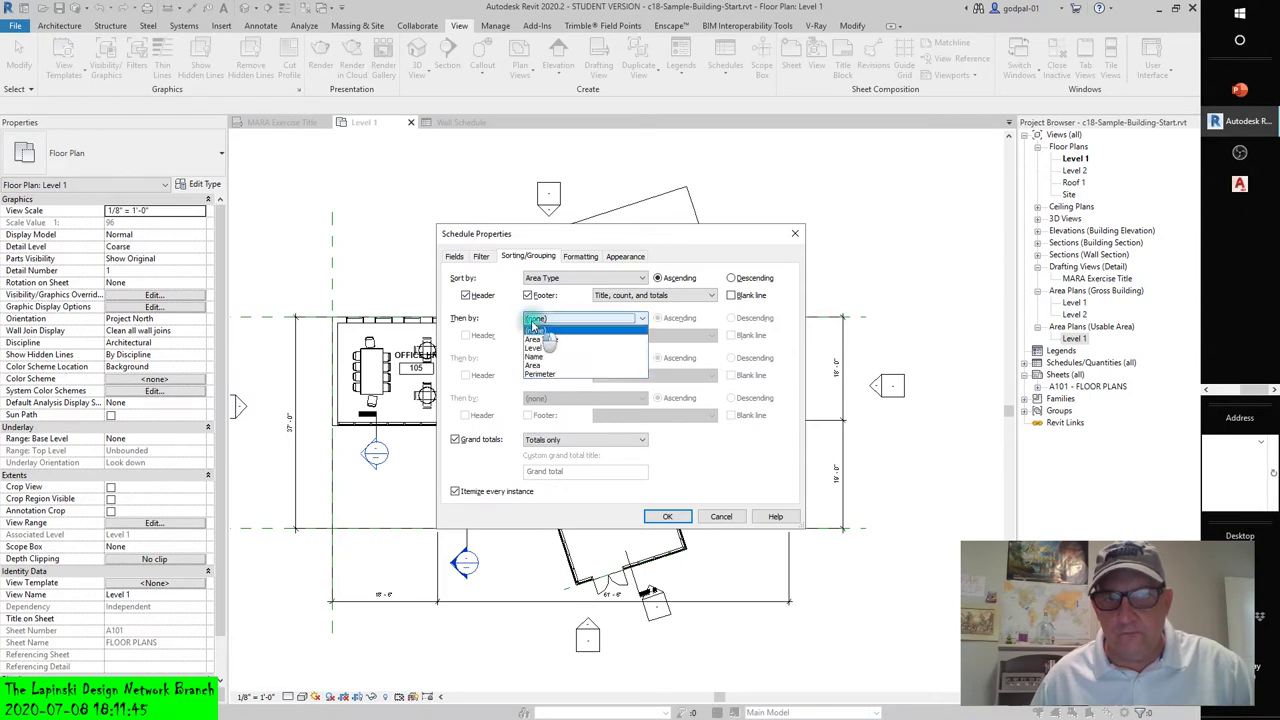
click(540, 339)
click(537, 320)
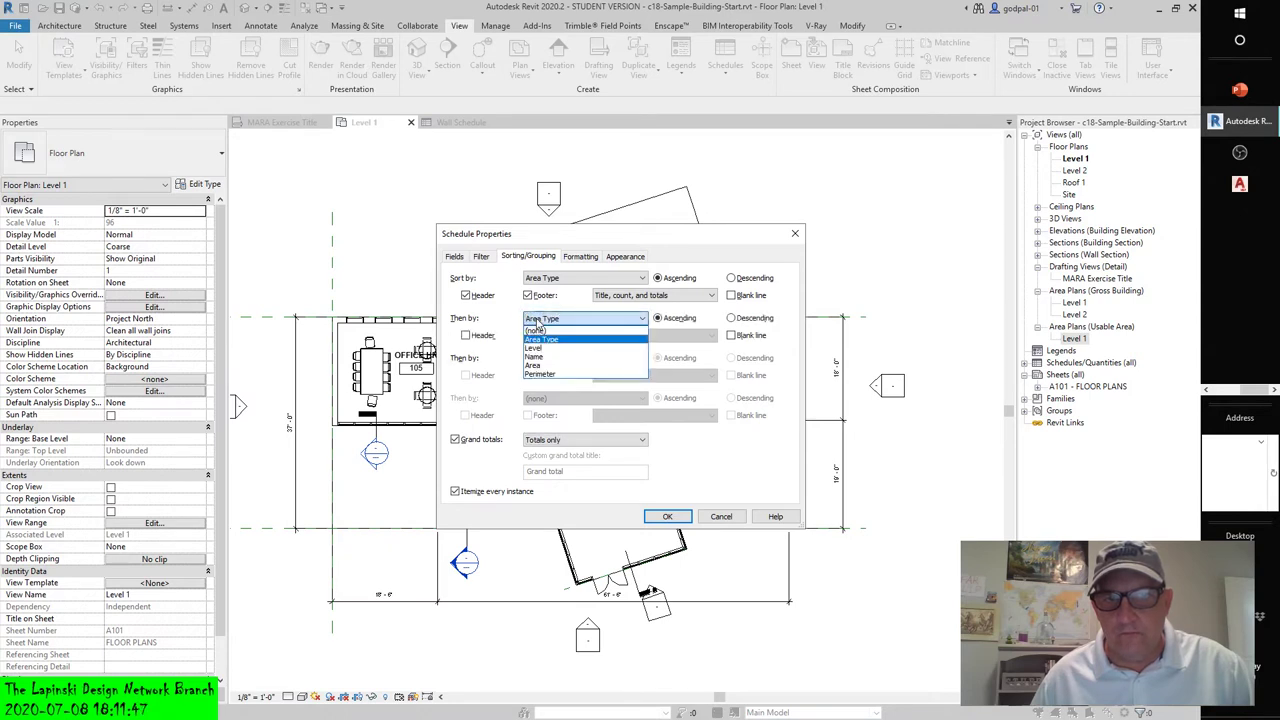
click(537, 332)
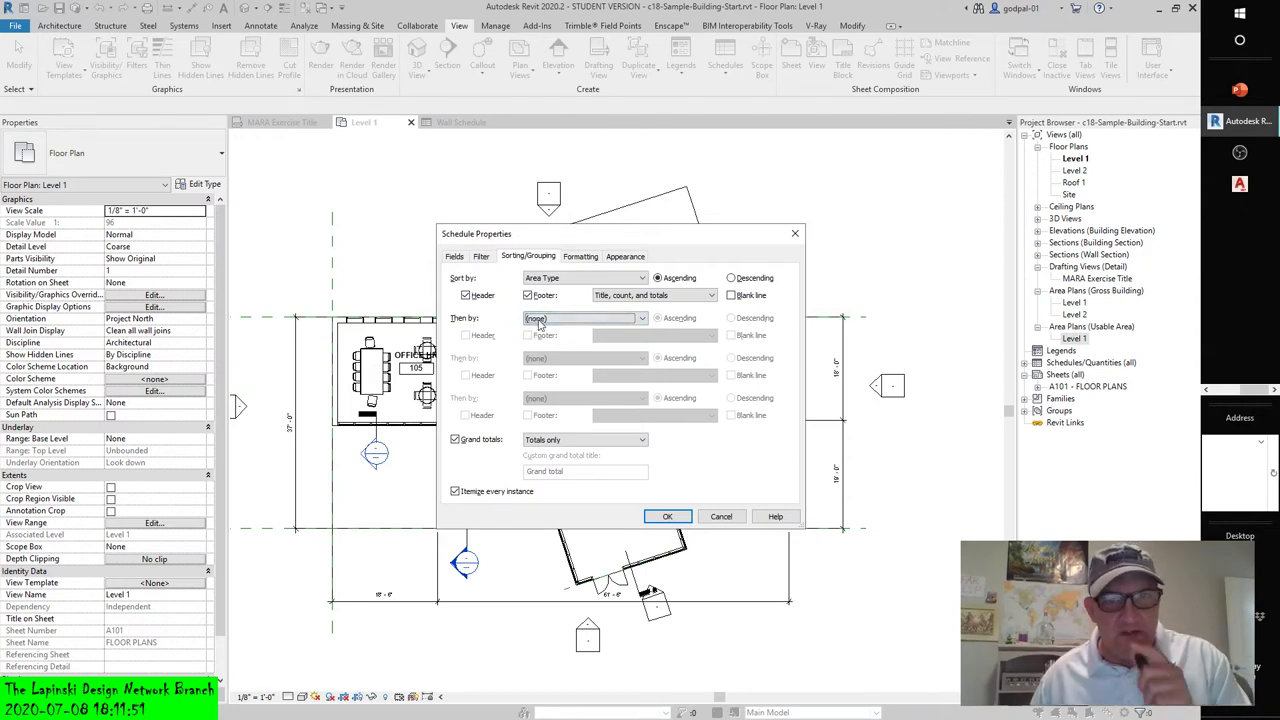
click(539, 320)
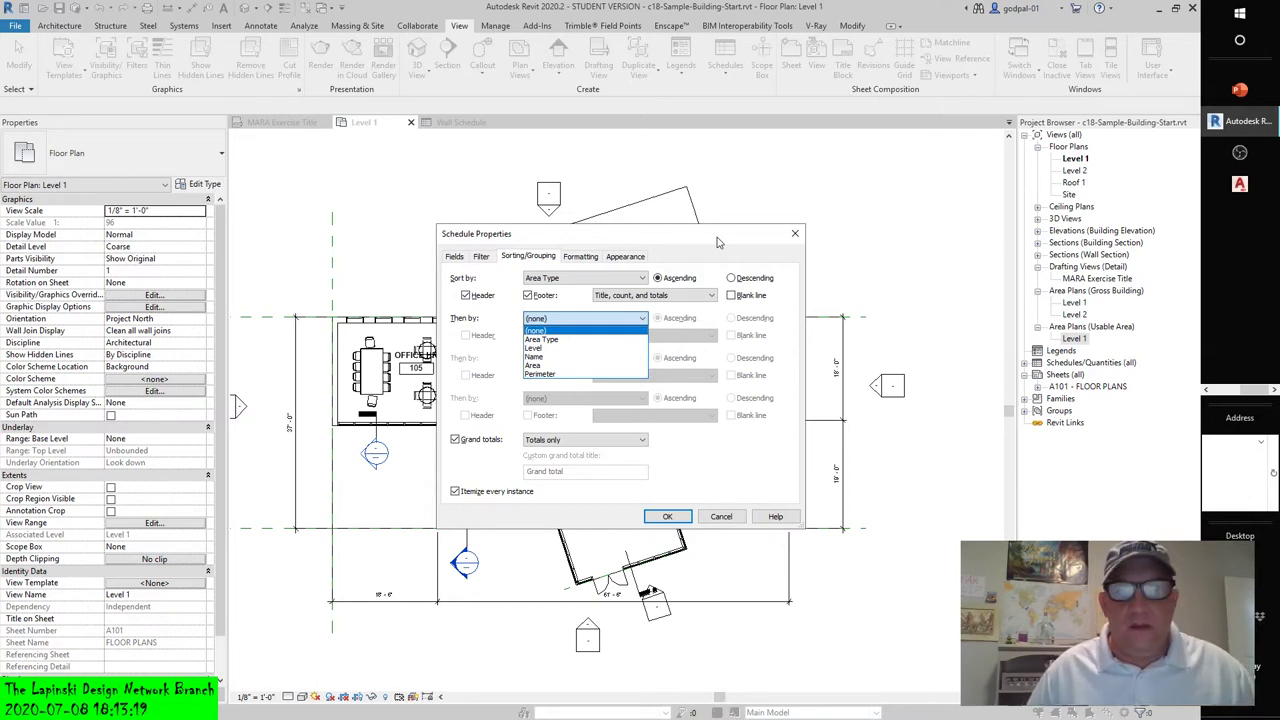
Step: Set the Then by sort to Level ascending and move to column formatting
click(683, 257)
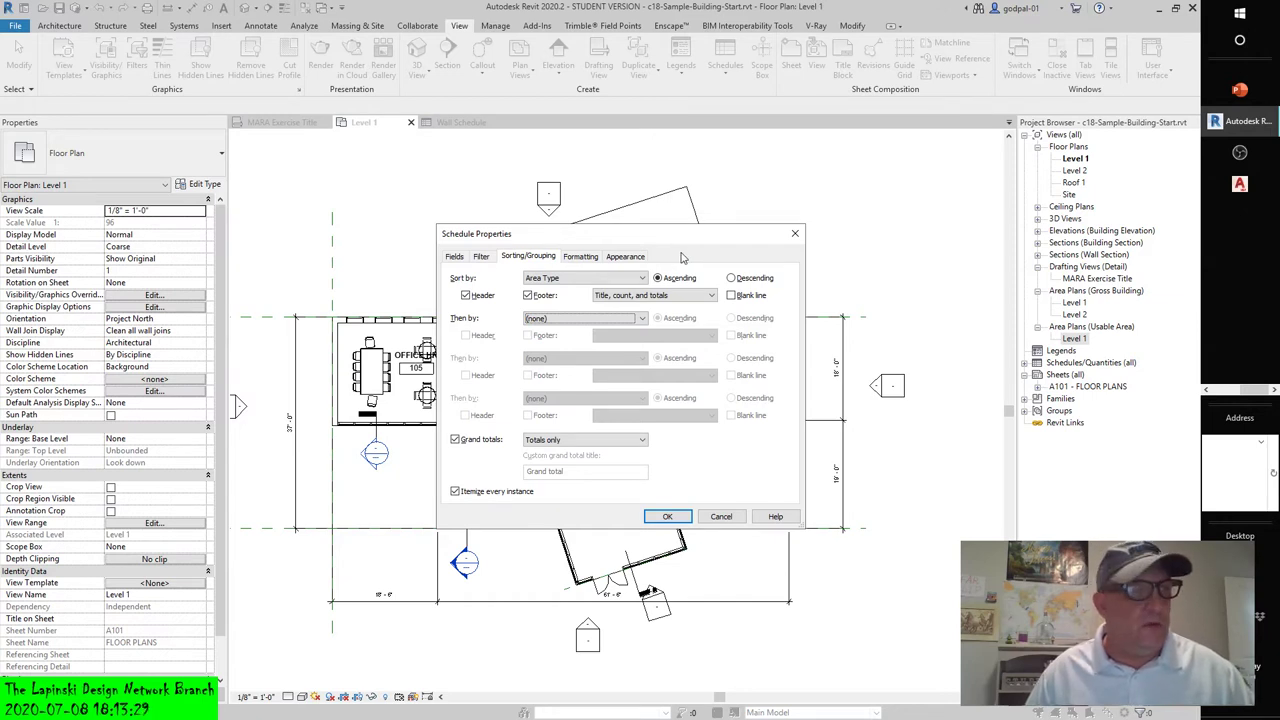
click(560, 319)
click(535, 347)
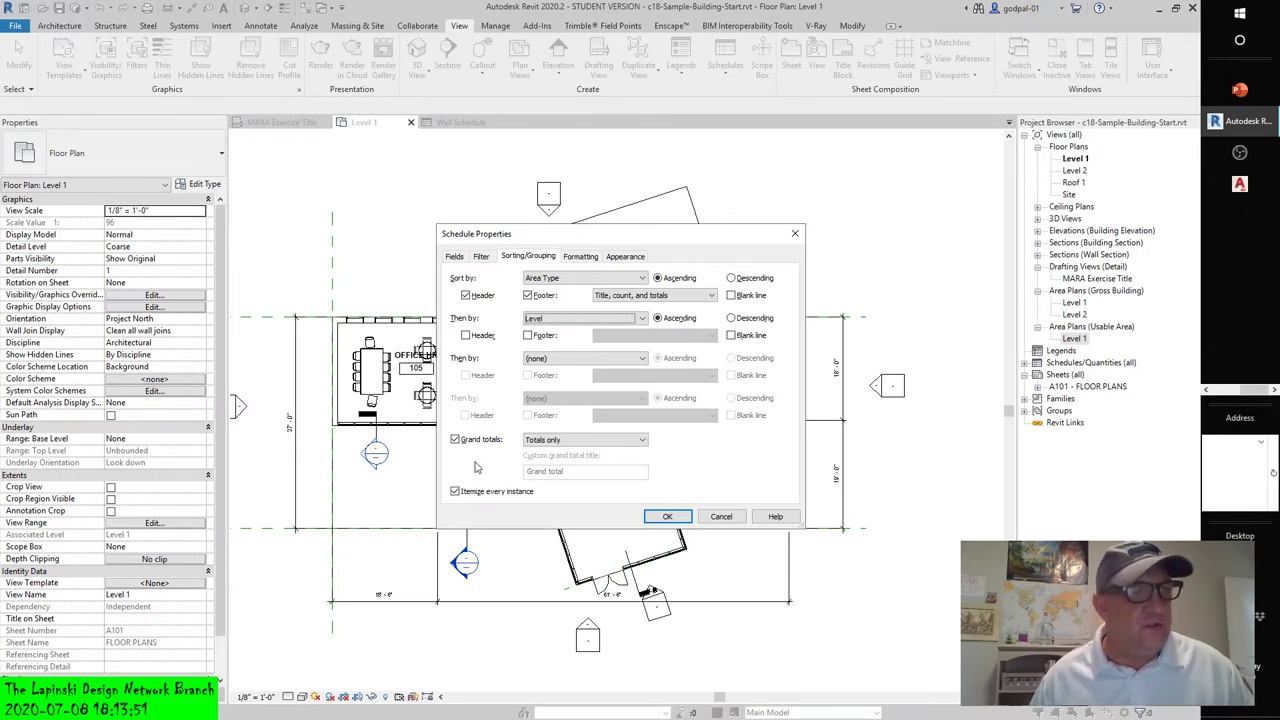
click(578, 258)
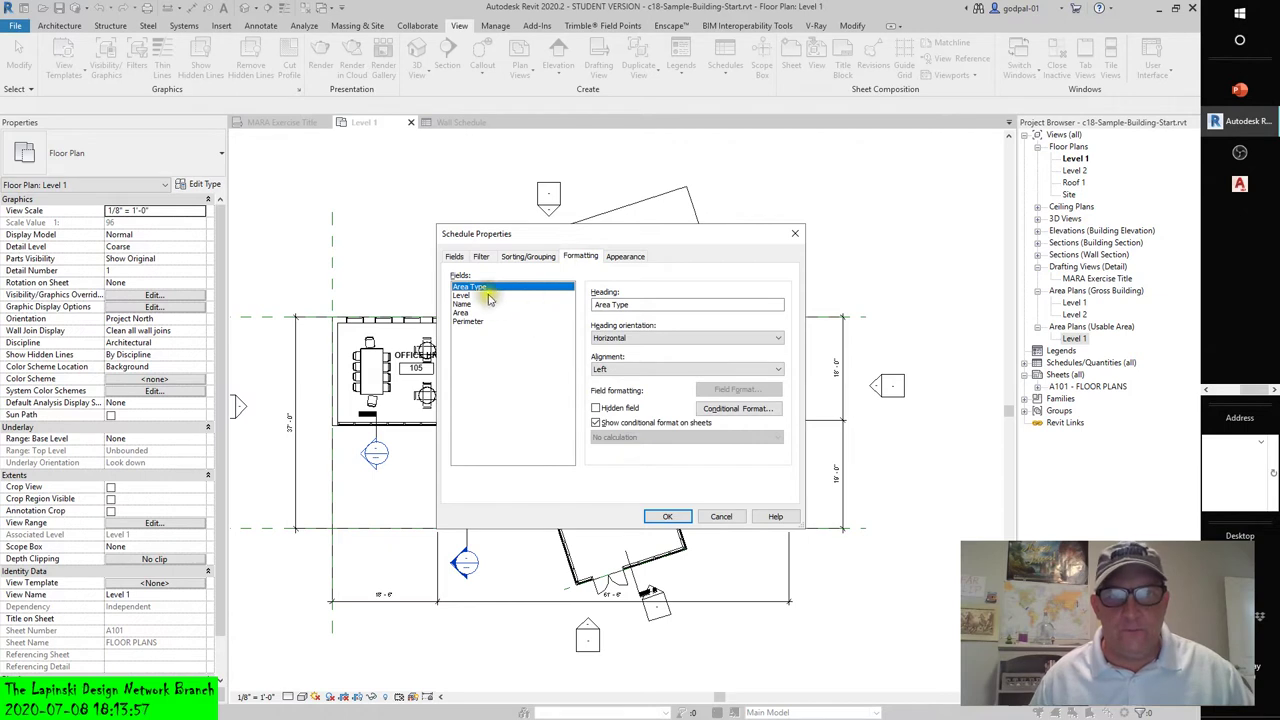
Step: Format the Area field with Right alignment and Calculate totals
click(464, 313)
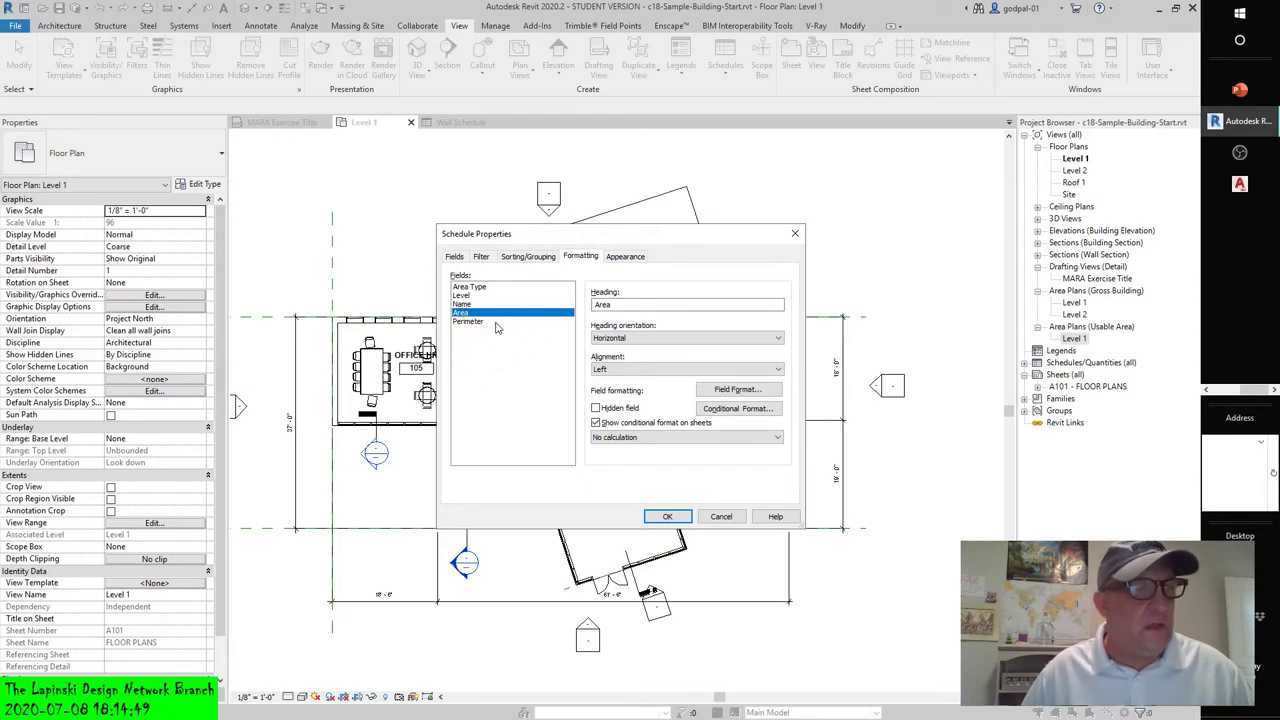
click(638, 368)
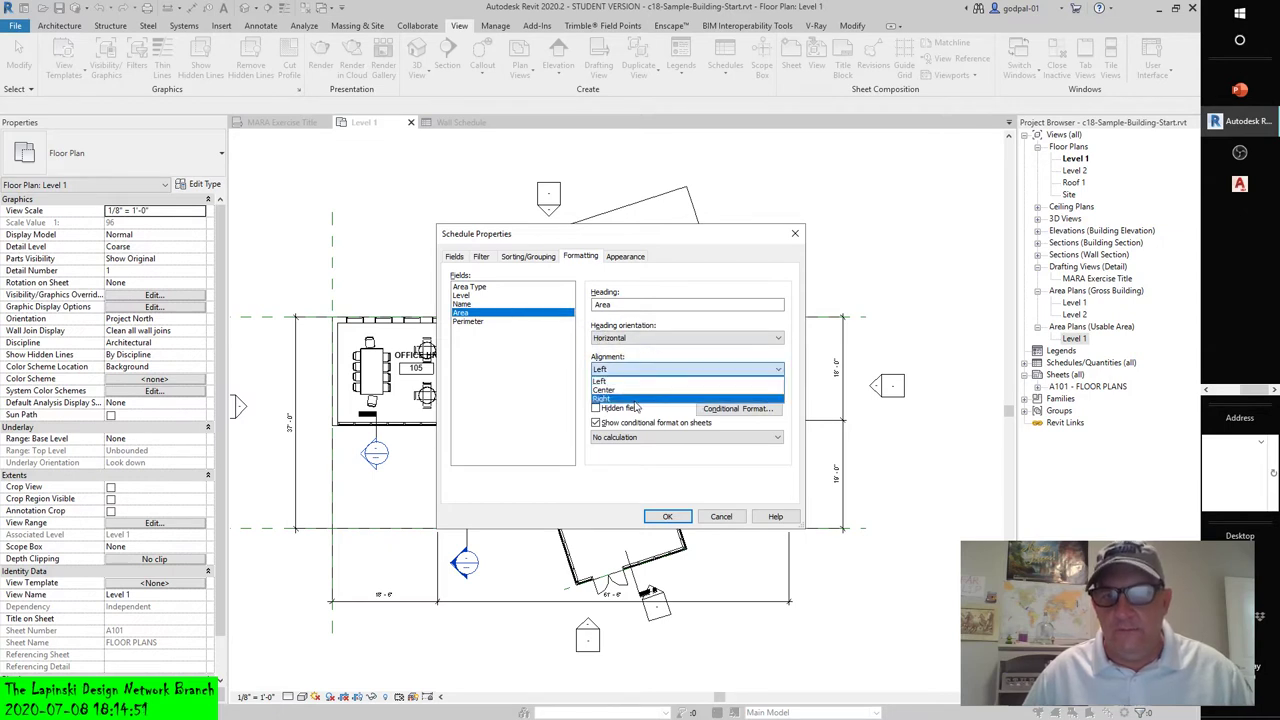
click(635, 405)
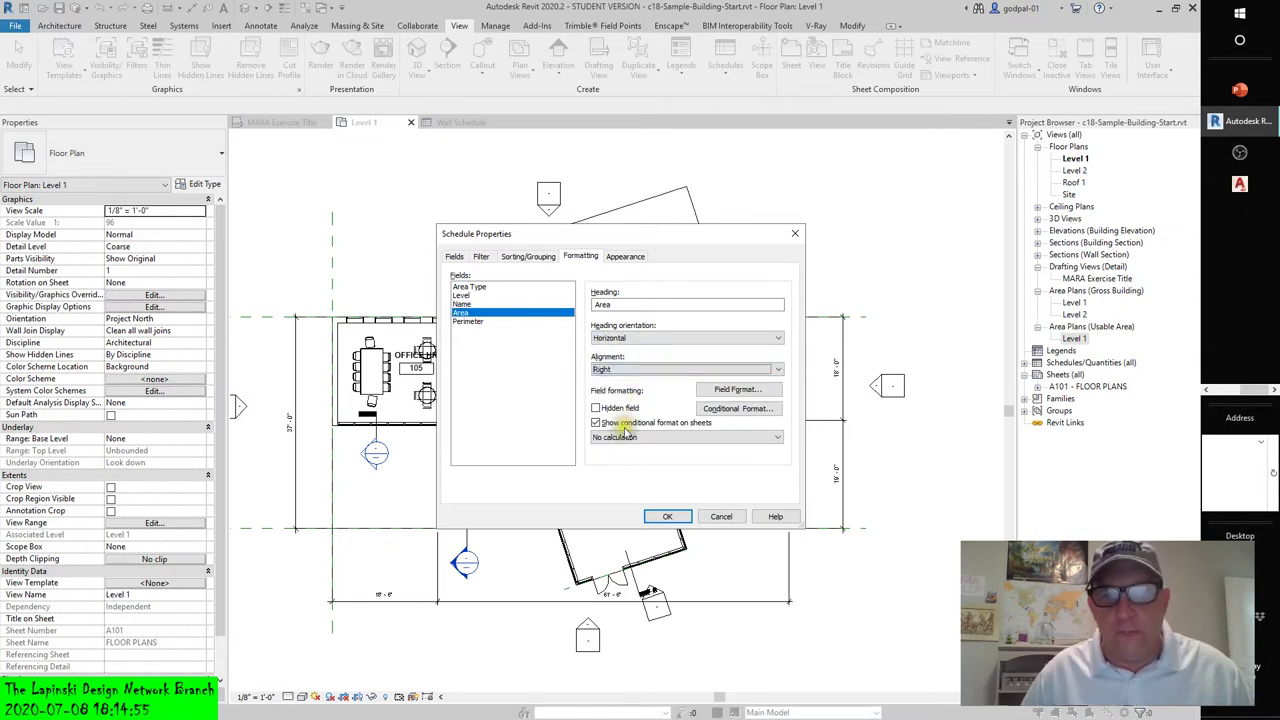
click(625, 438)
click(621, 458)
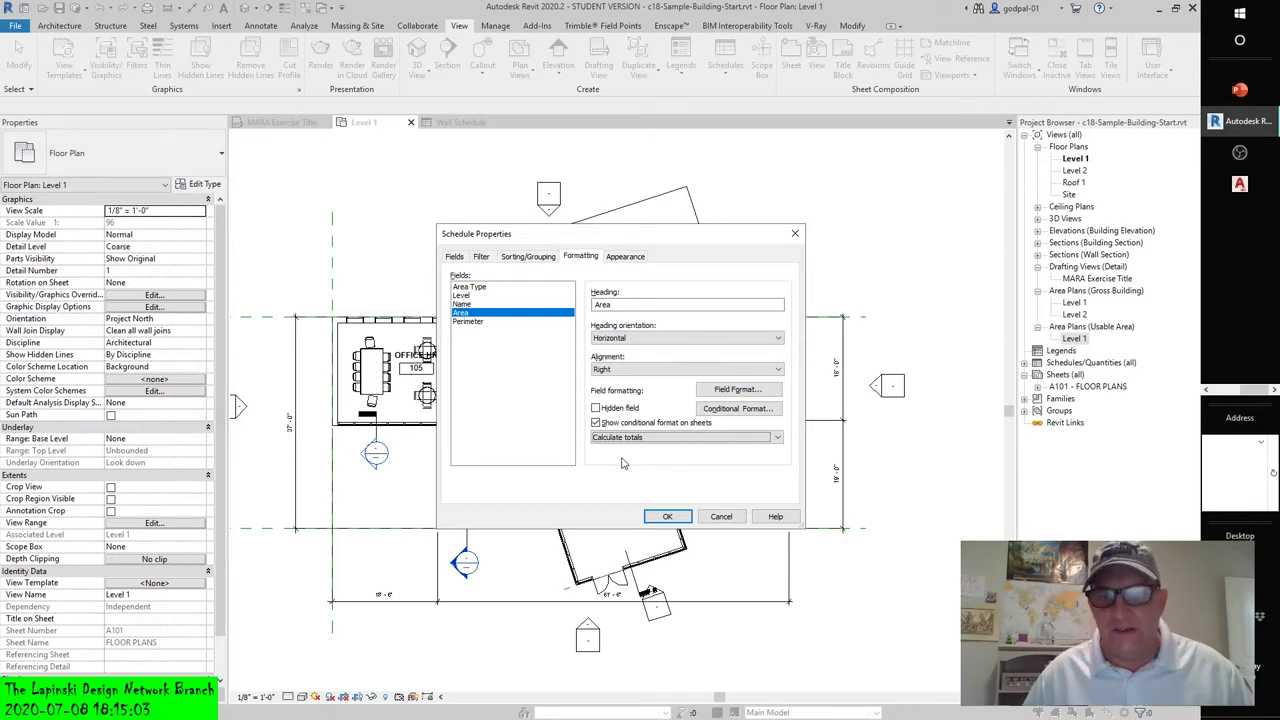
click(489, 288)
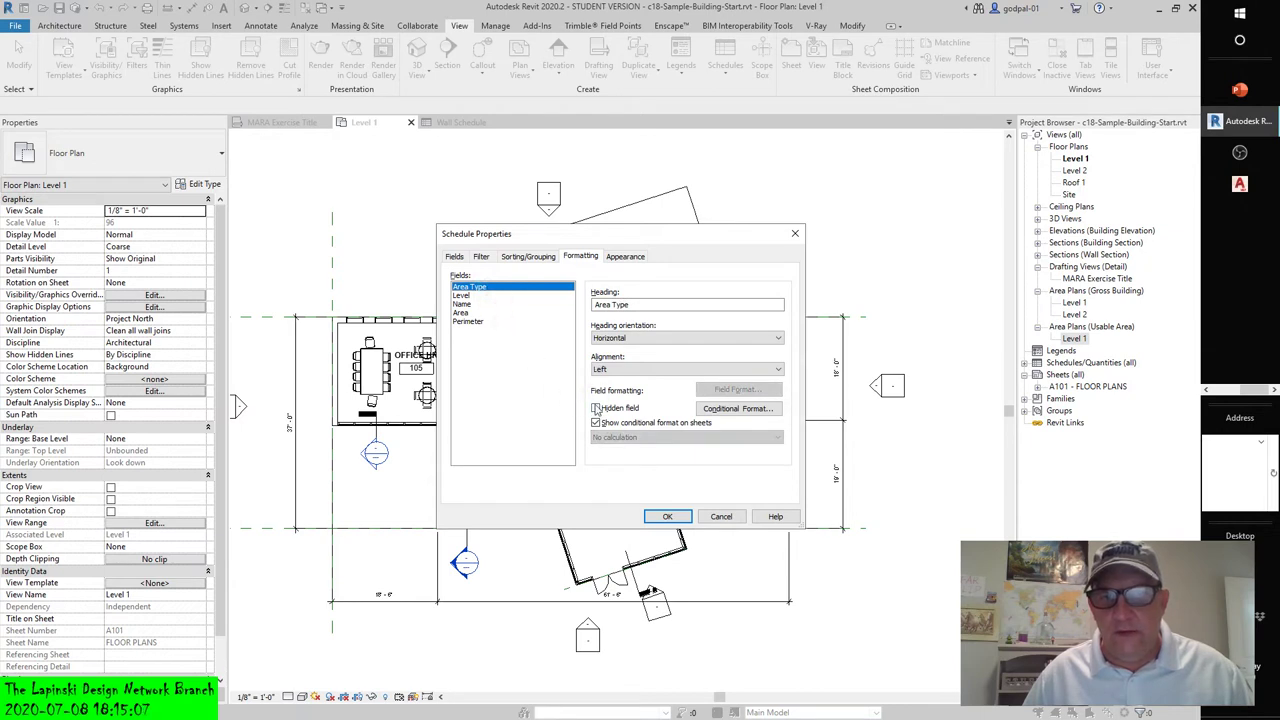
Step: Mark Area Type as a hidden field and check the Level, Name, Area and Perimeter formatting
click(596, 408)
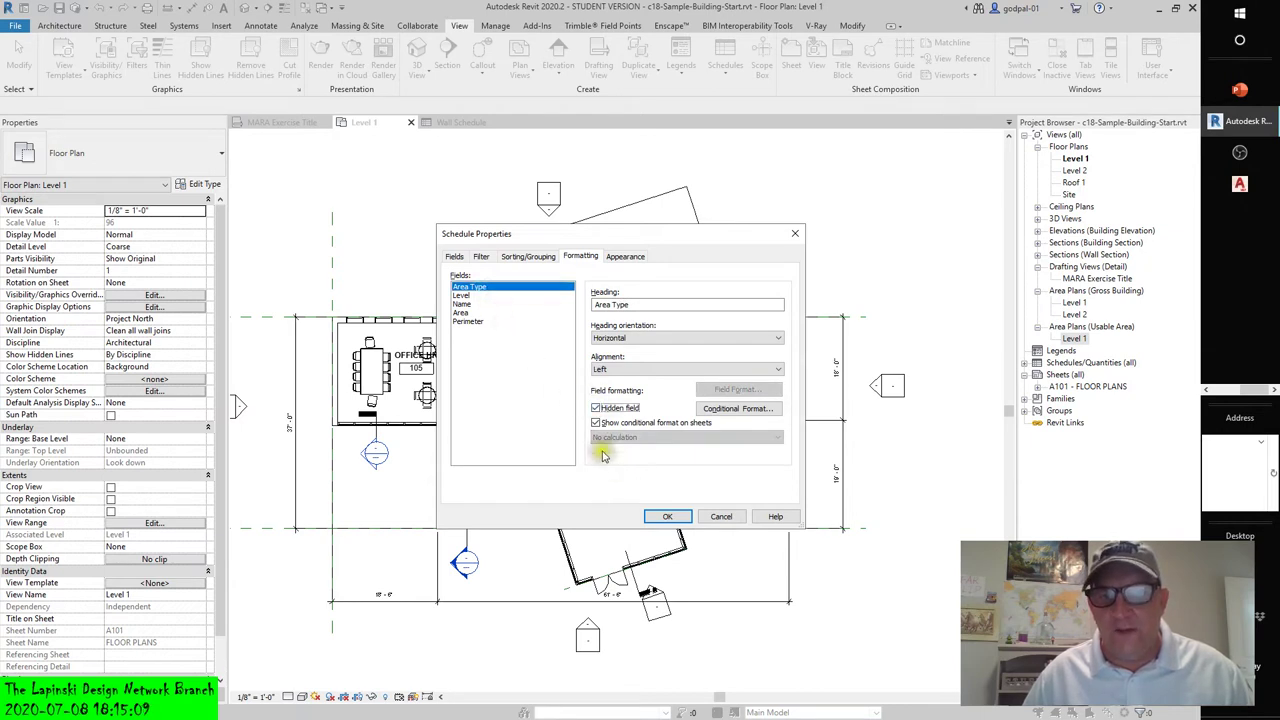
click(468, 296)
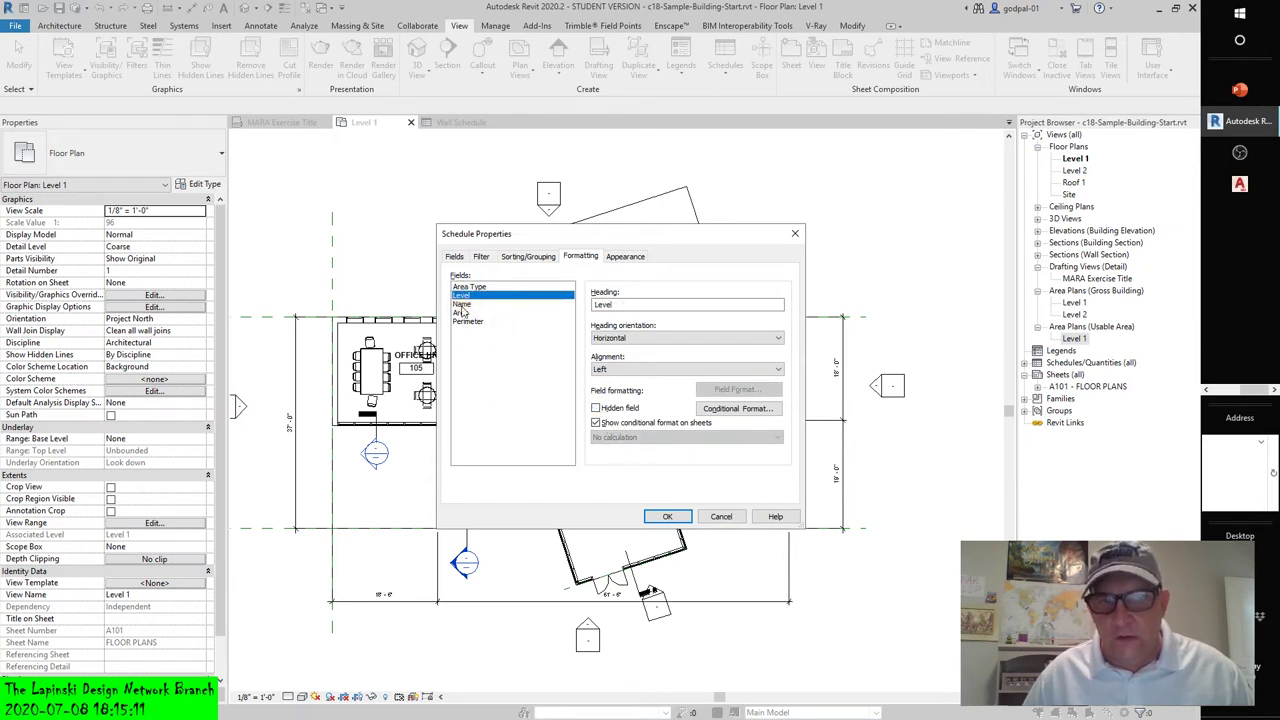
click(462, 312)
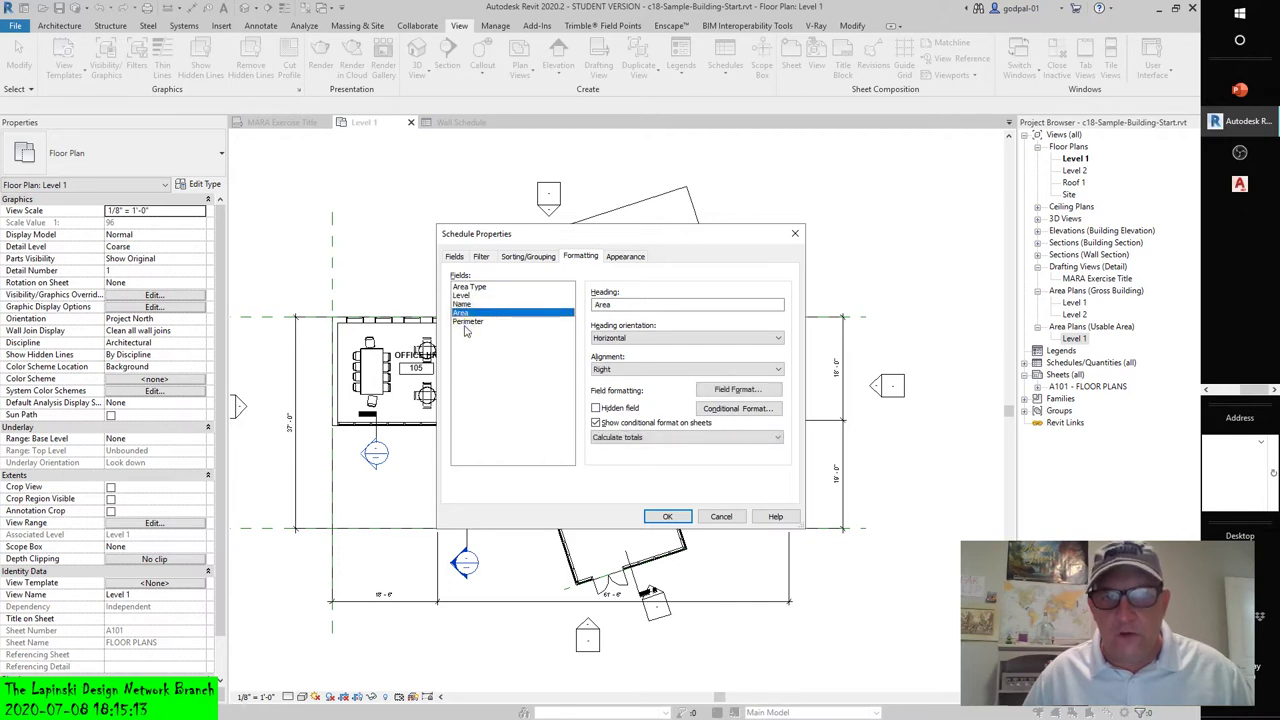
click(463, 321)
click(466, 287)
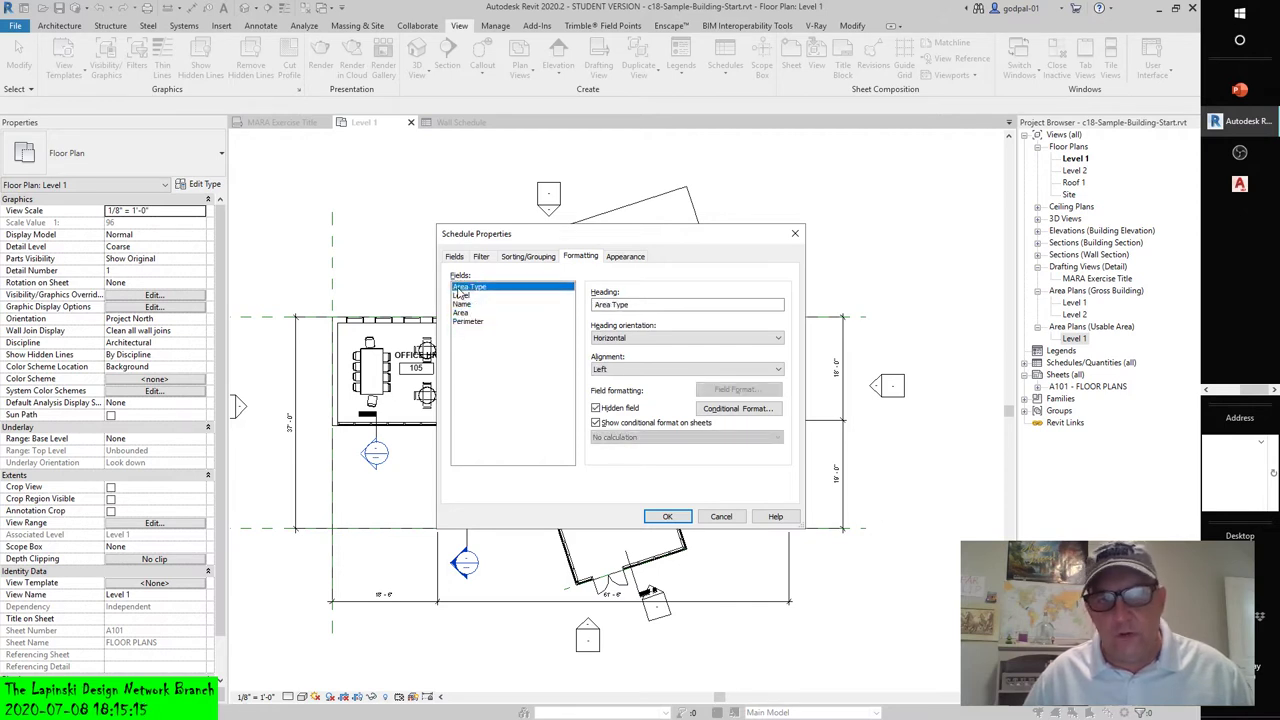
click(461, 296)
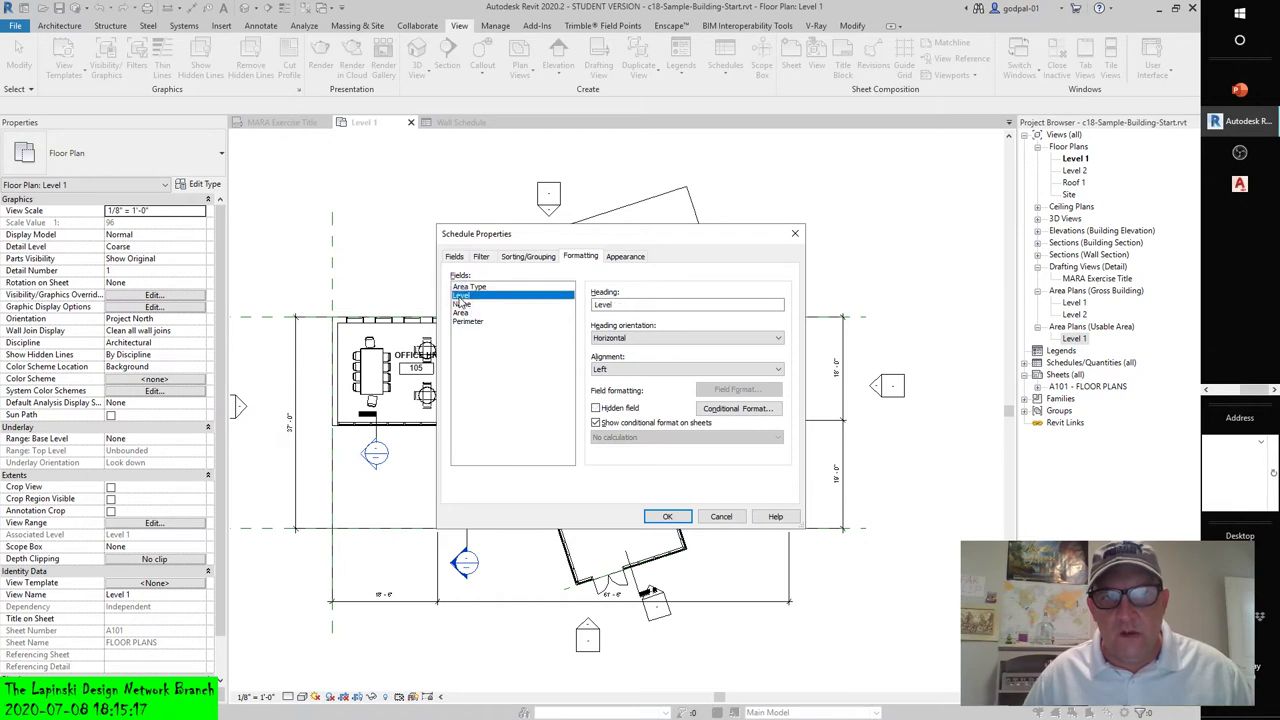
click(462, 305)
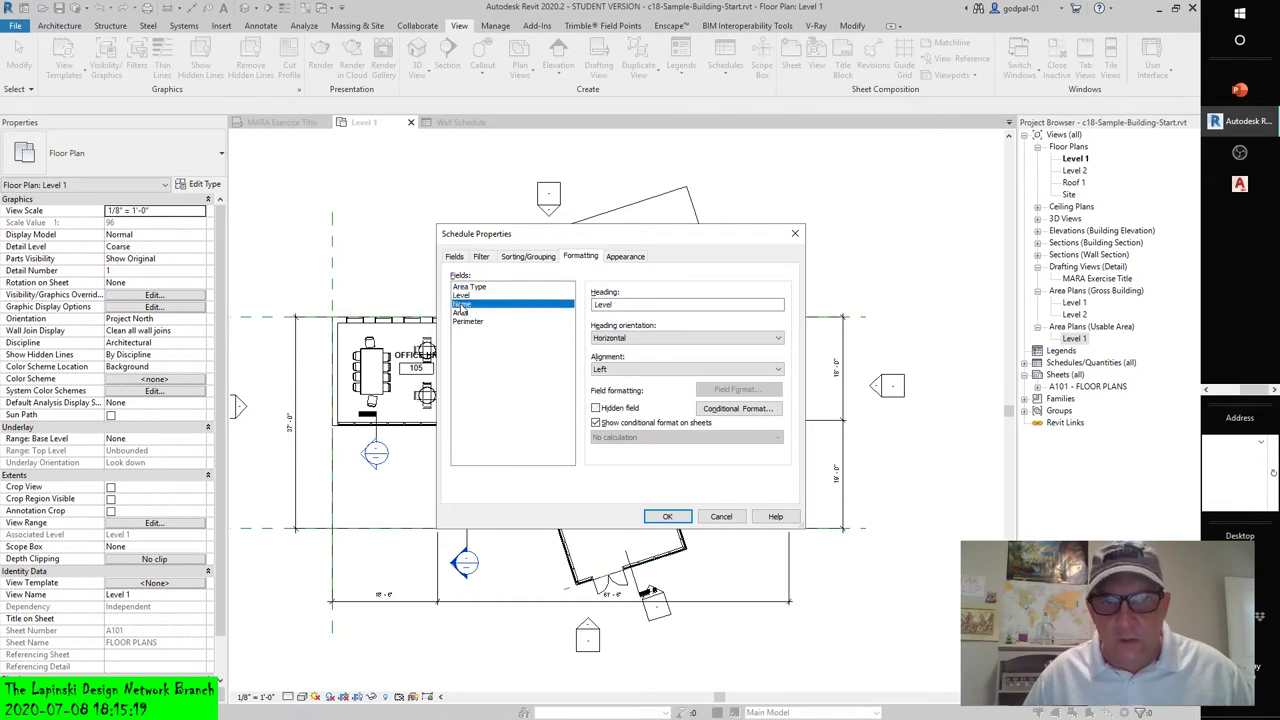
click(461, 314)
Step: Review every field's formatting once more and apply the schedule settings with OK
click(461, 304)
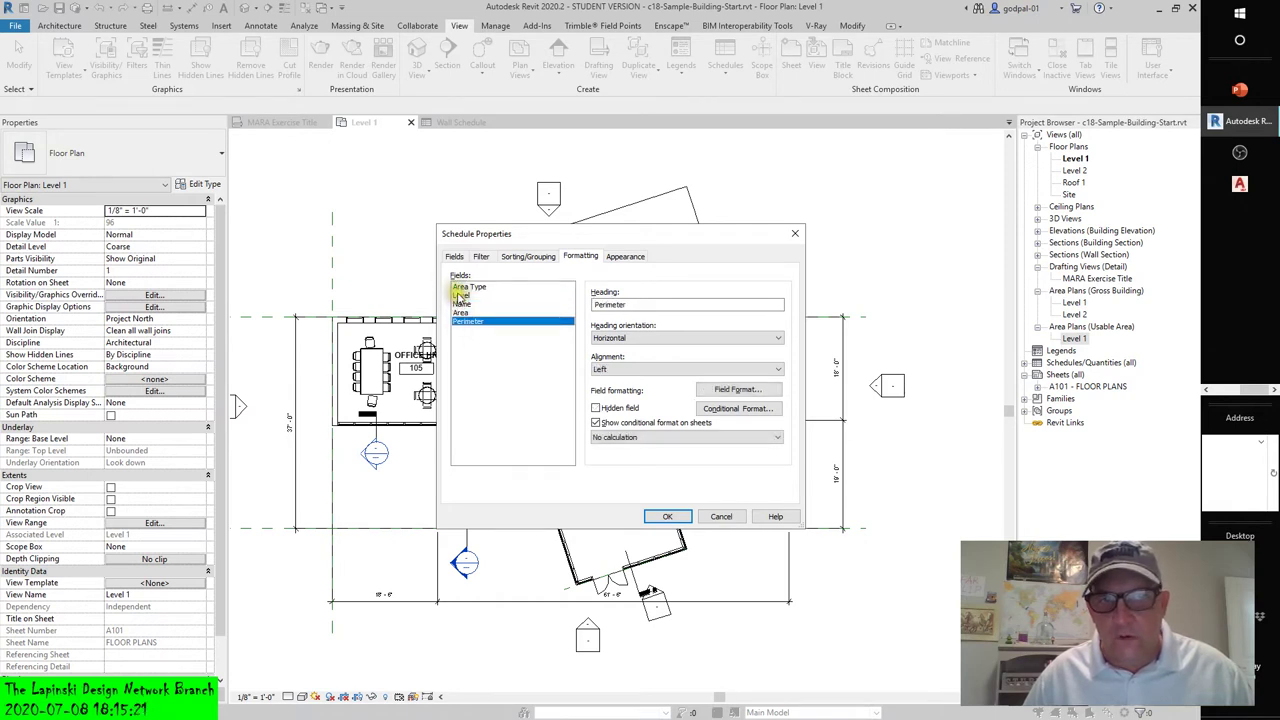
click(462, 287)
click(461, 296)
click(461, 304)
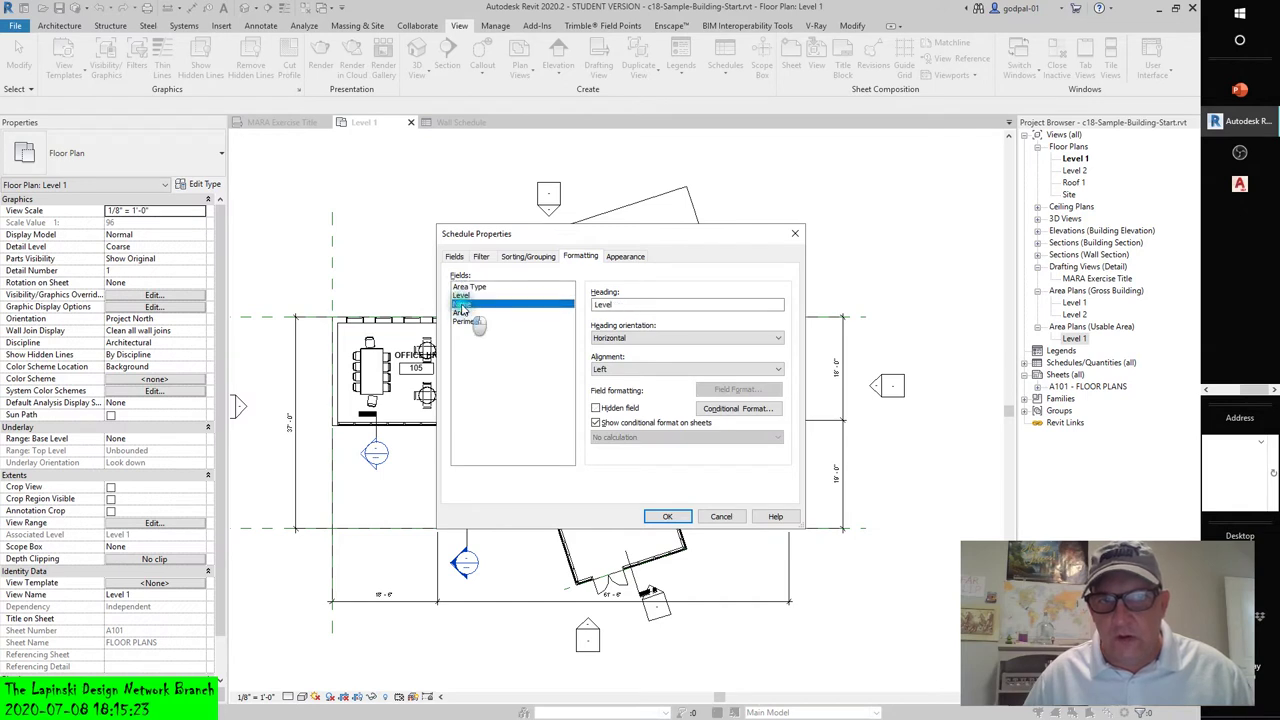
click(461, 313)
click(462, 321)
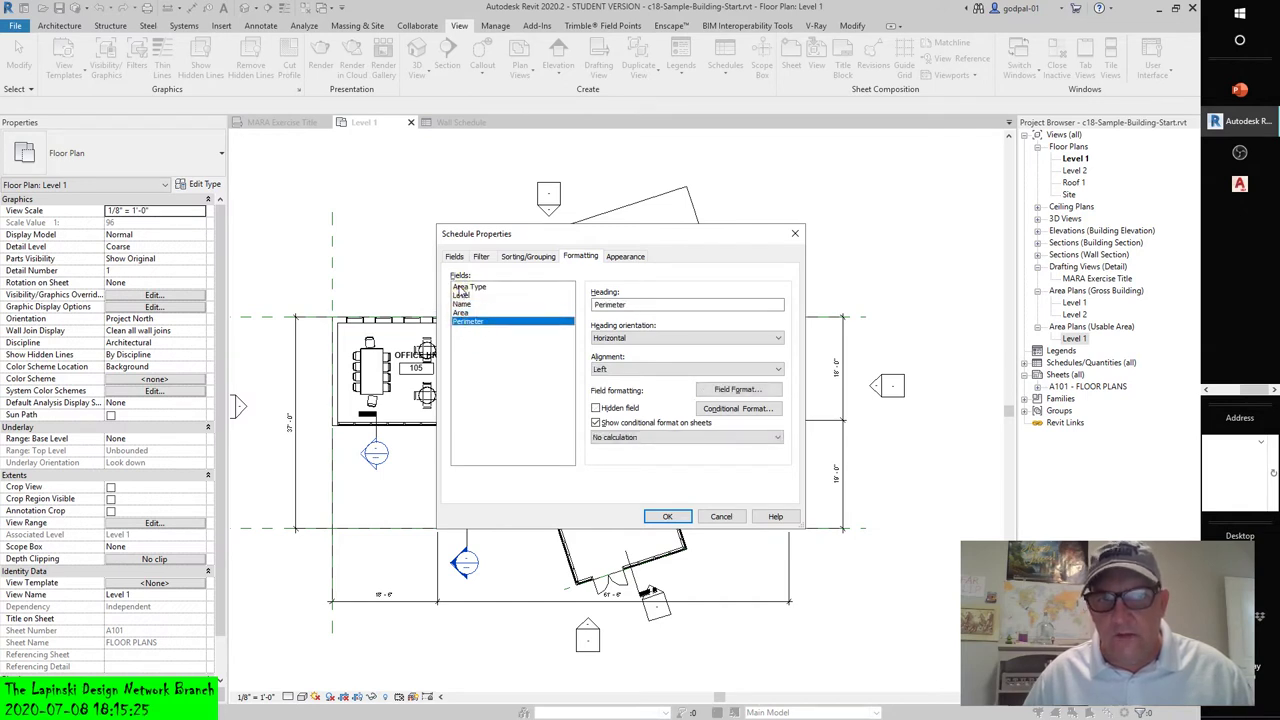
click(463, 287)
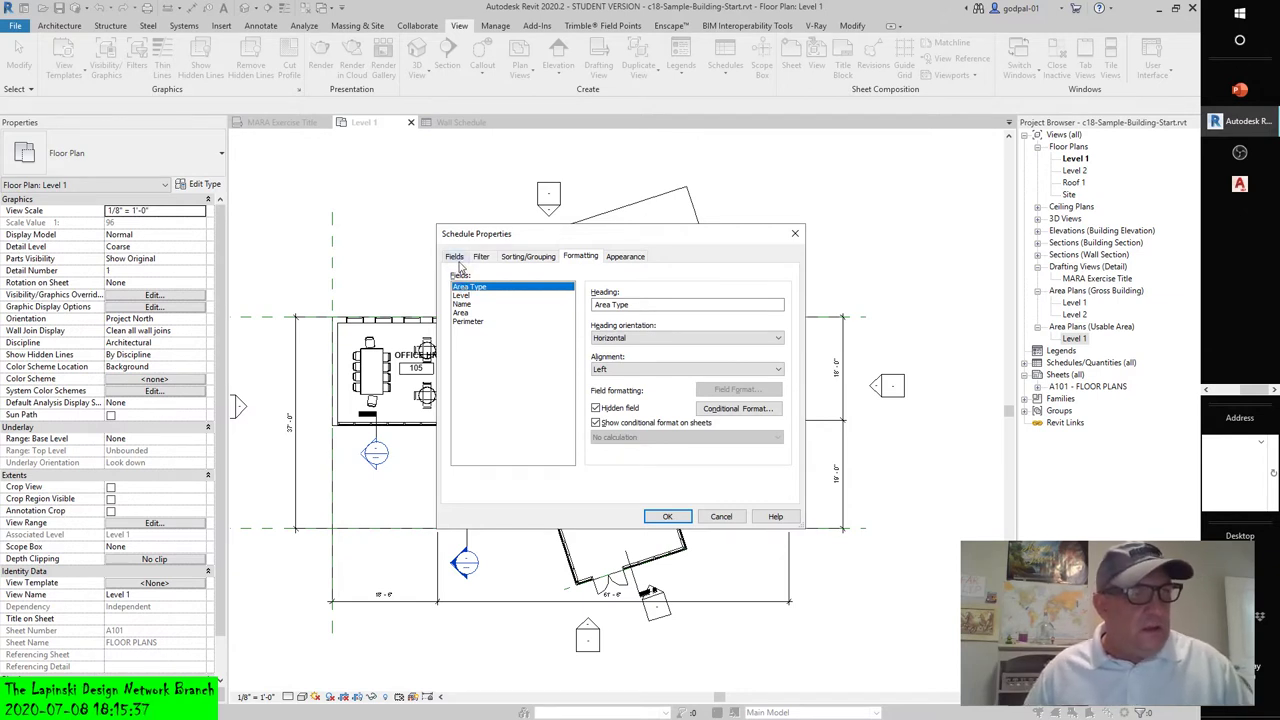
click(667, 516)
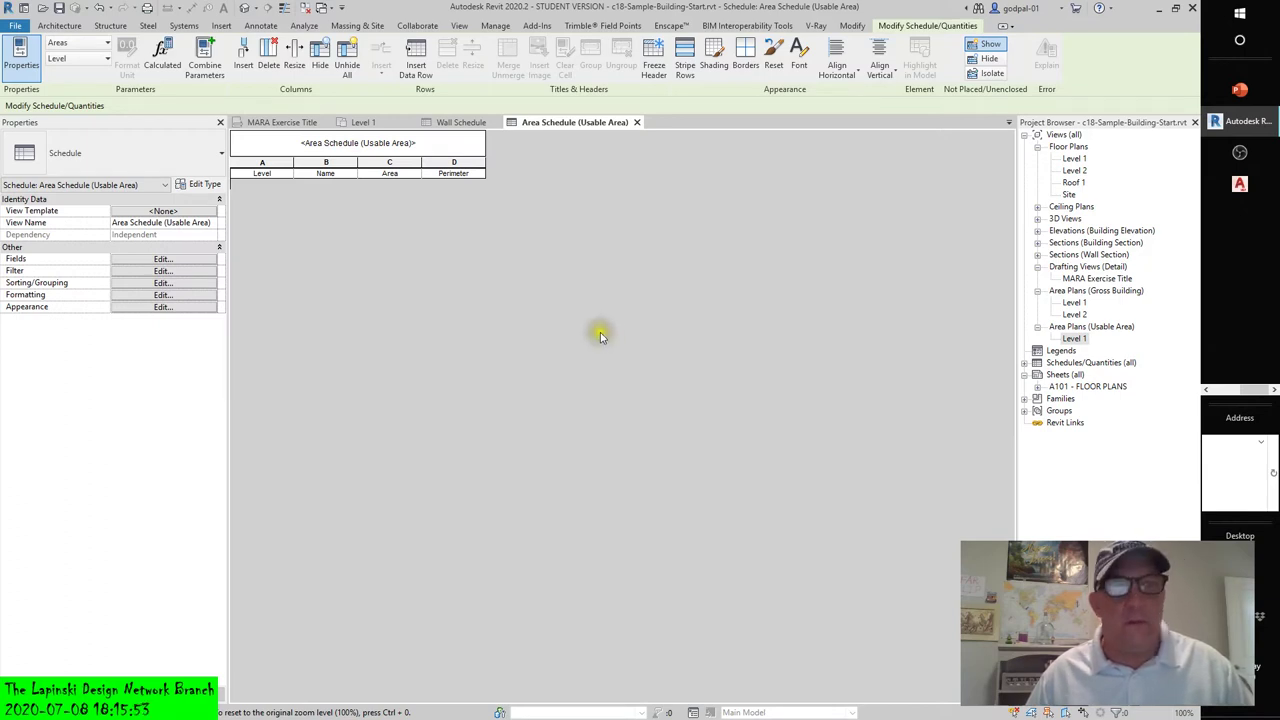
Step: Open c18-Sample-Building-Finished.rvt from DATA (D:) > 1_Revit Instructional Lecture & Lab Files > c18 Documenting
click(42, 8)
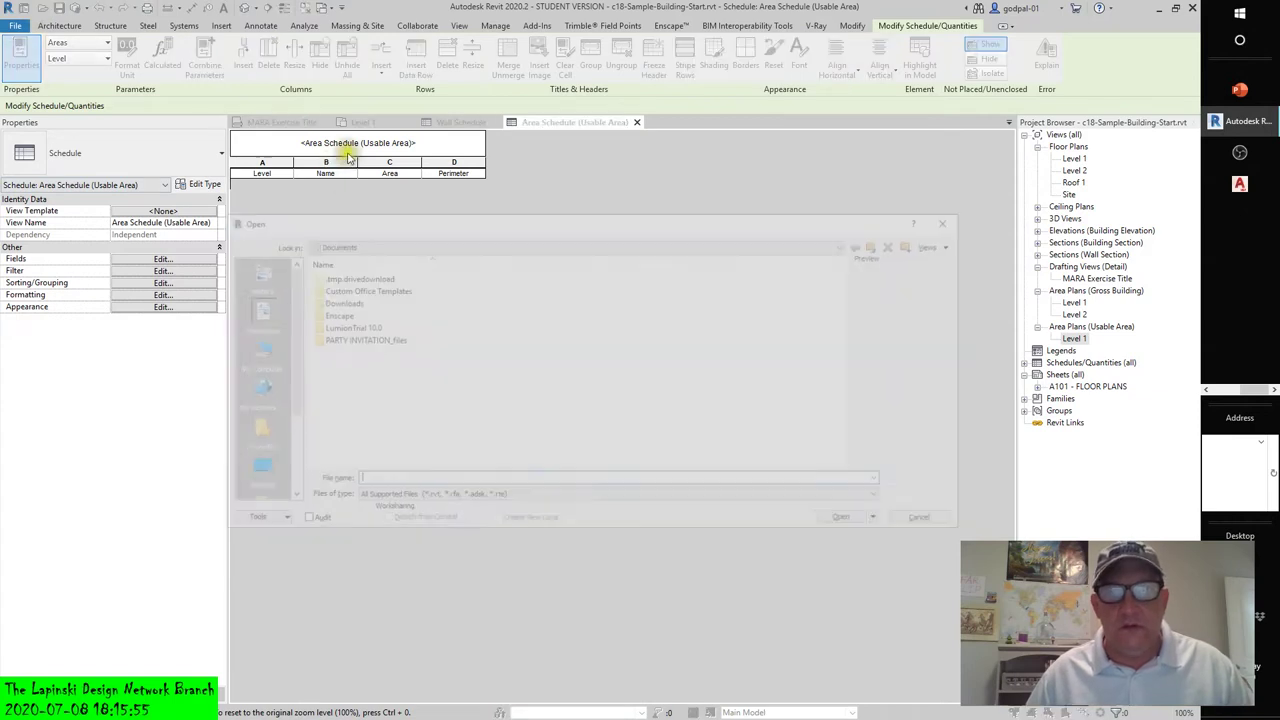
click(847, 243)
click(360, 299)
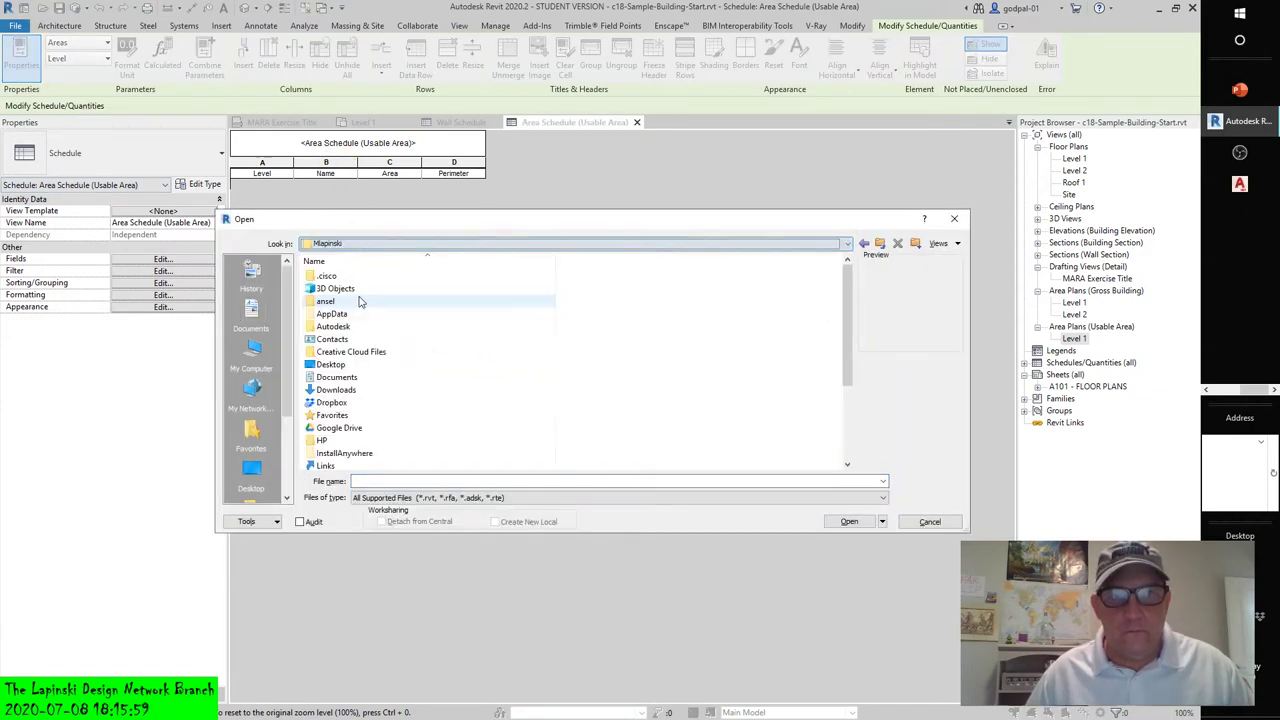
click(255, 352)
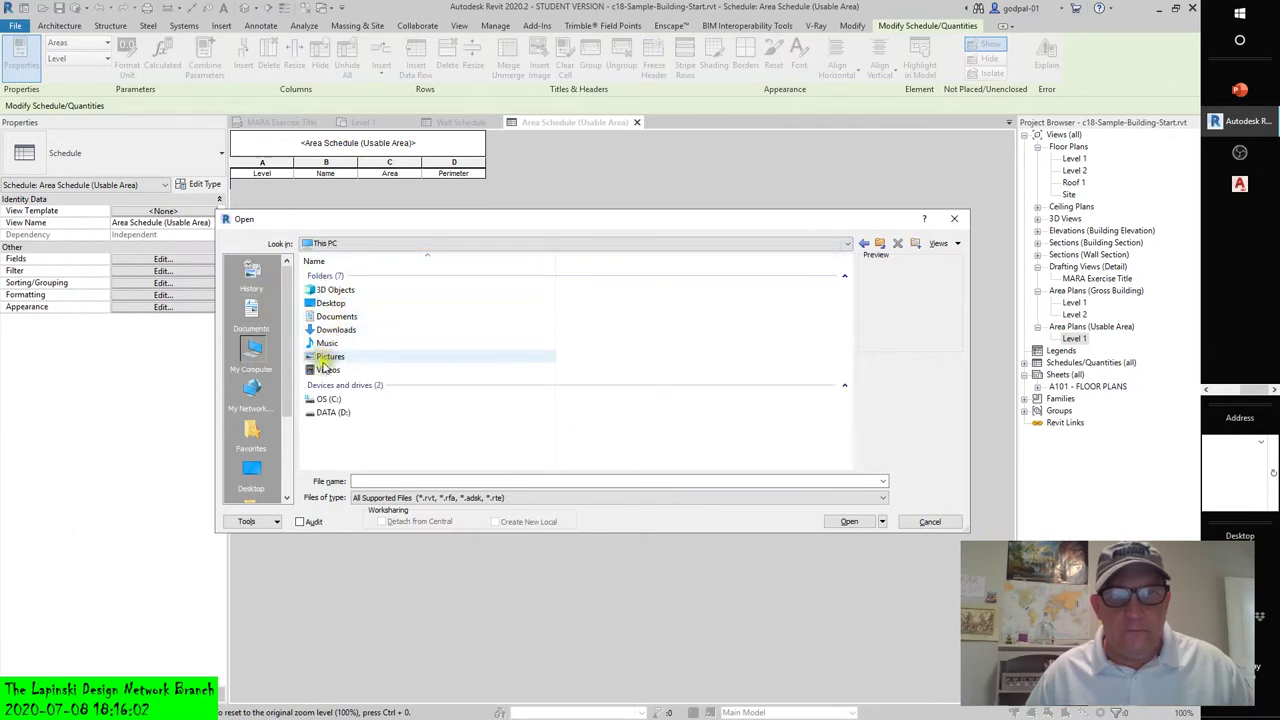
double_click(332, 412)
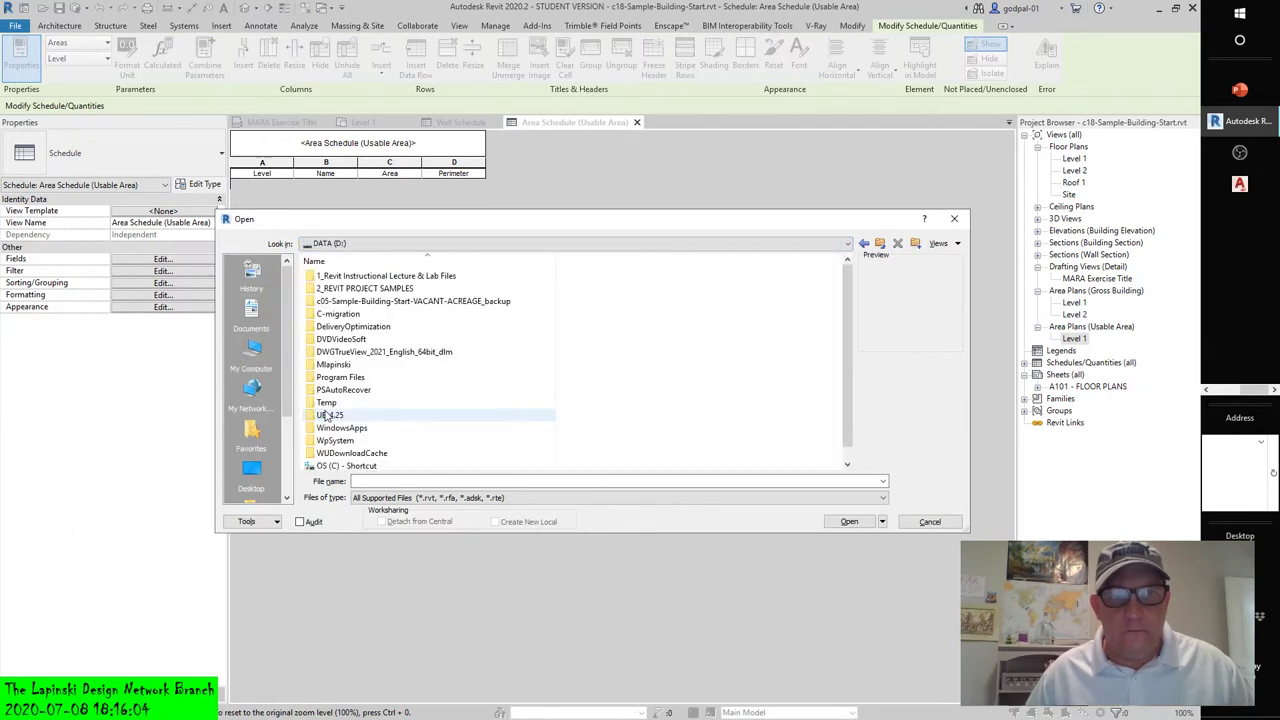
double_click(322, 277)
scroll(365, 383, down, 3)
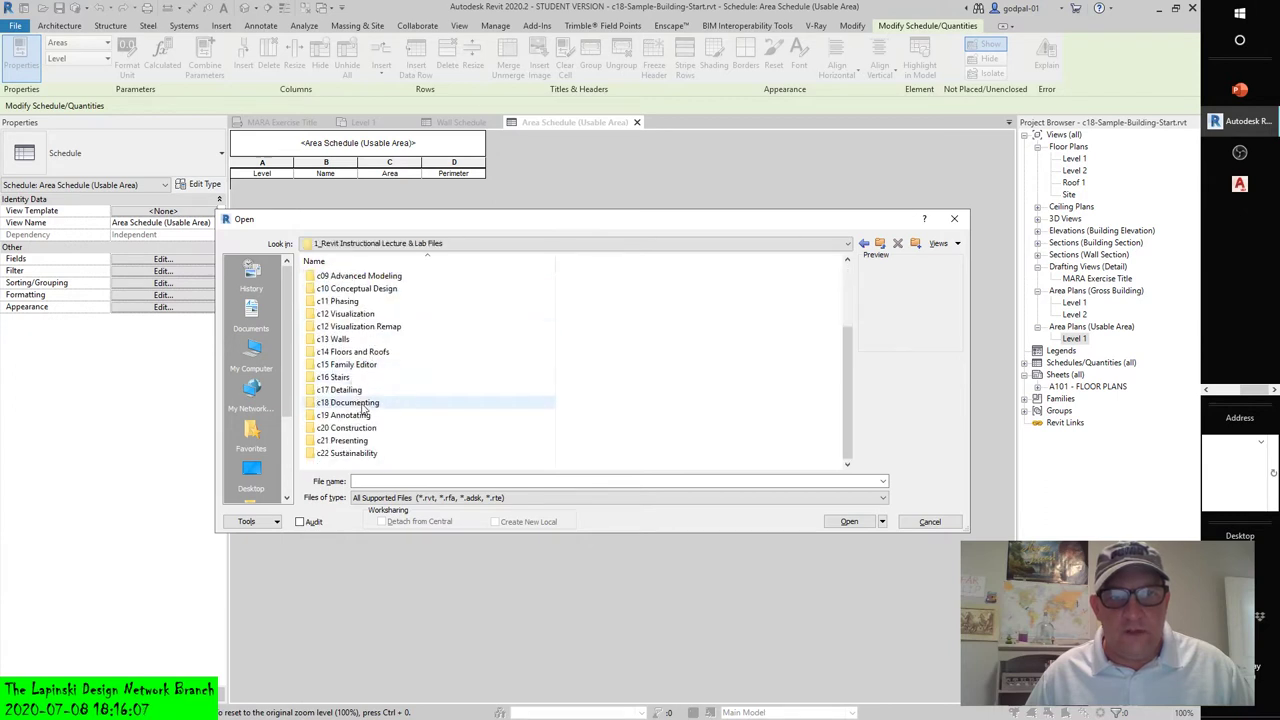
double_click(362, 403)
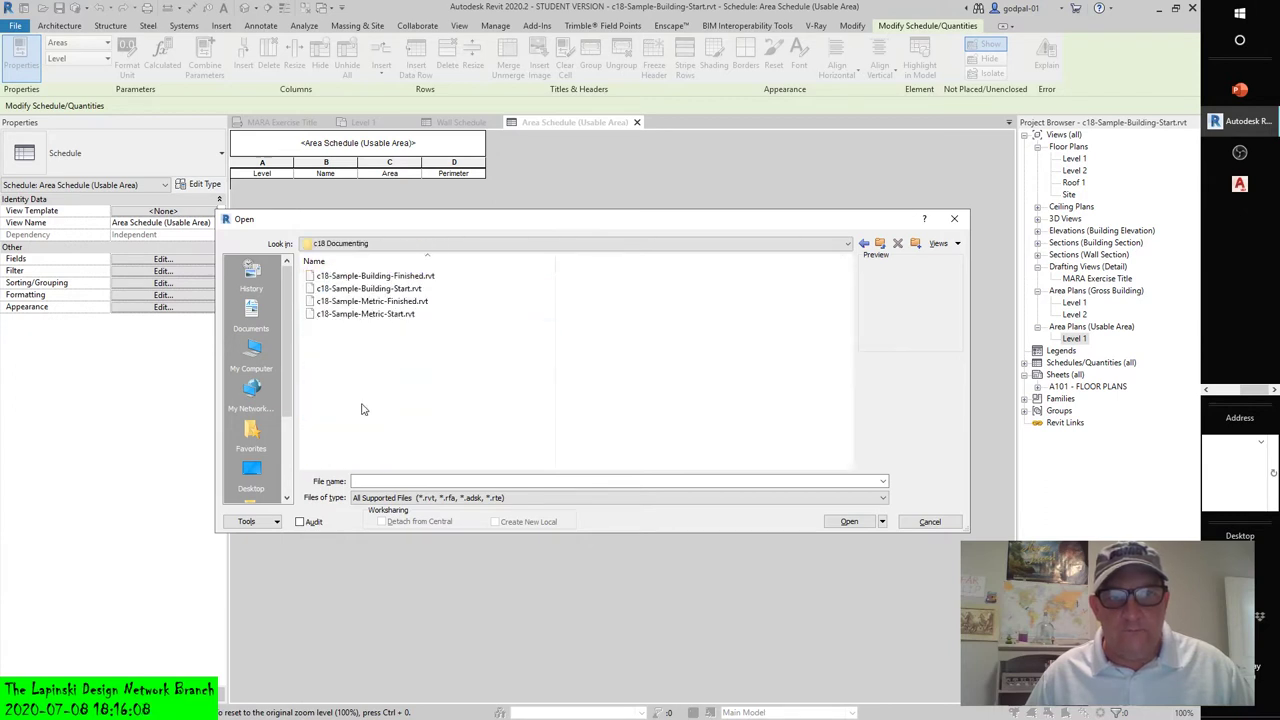
click(371, 275)
click(836, 522)
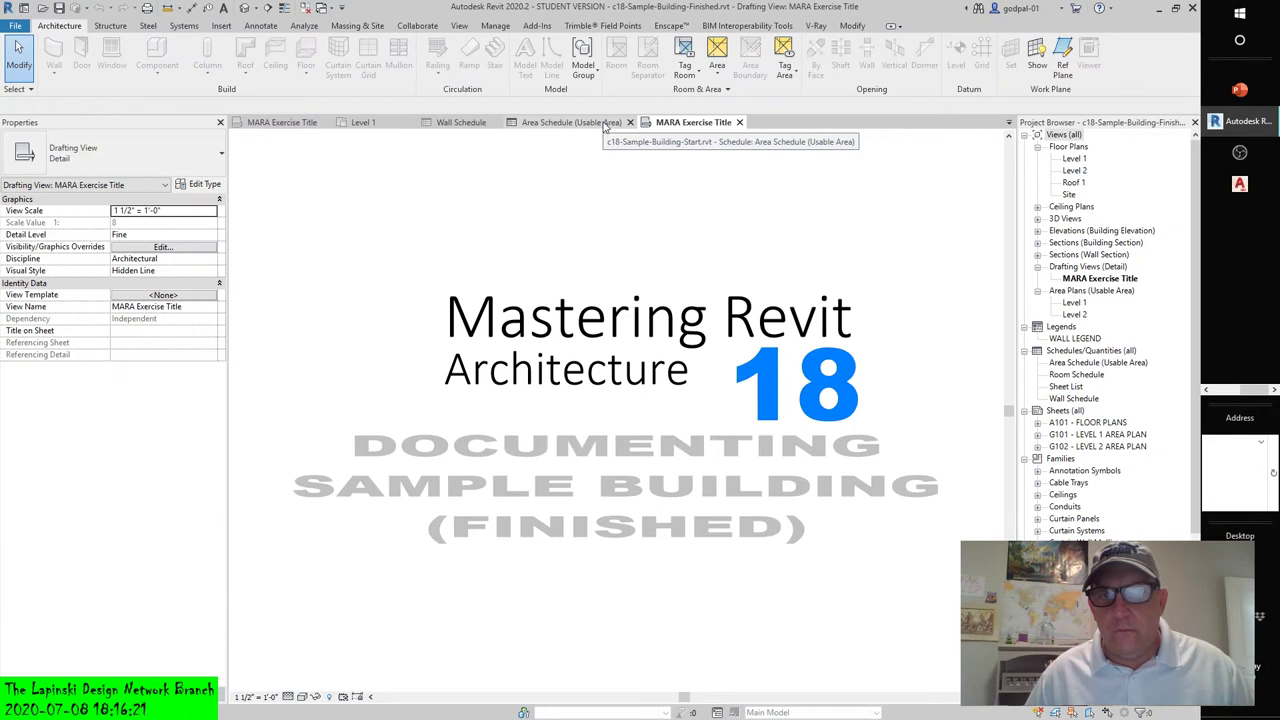
Step: Close the start file's Area Schedule, Wall Schedule, Level 1 and title views without saving
click(600, 123)
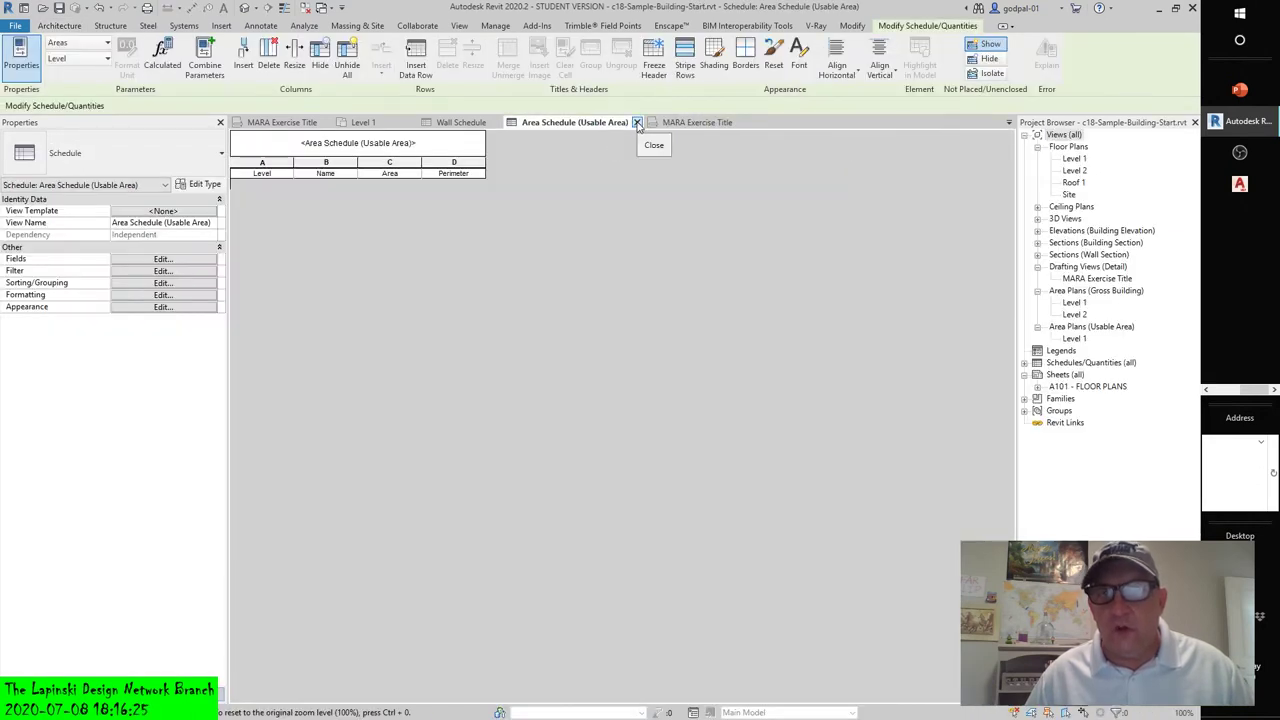
click(636, 122)
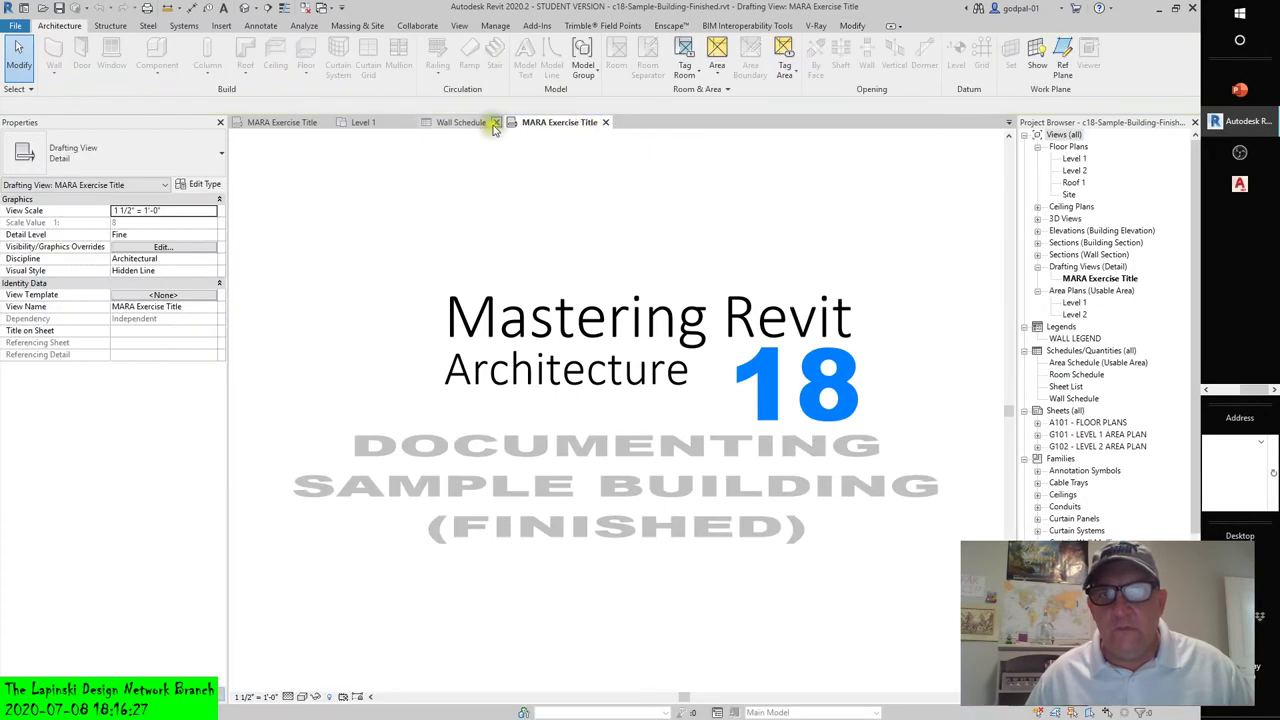
click(493, 123)
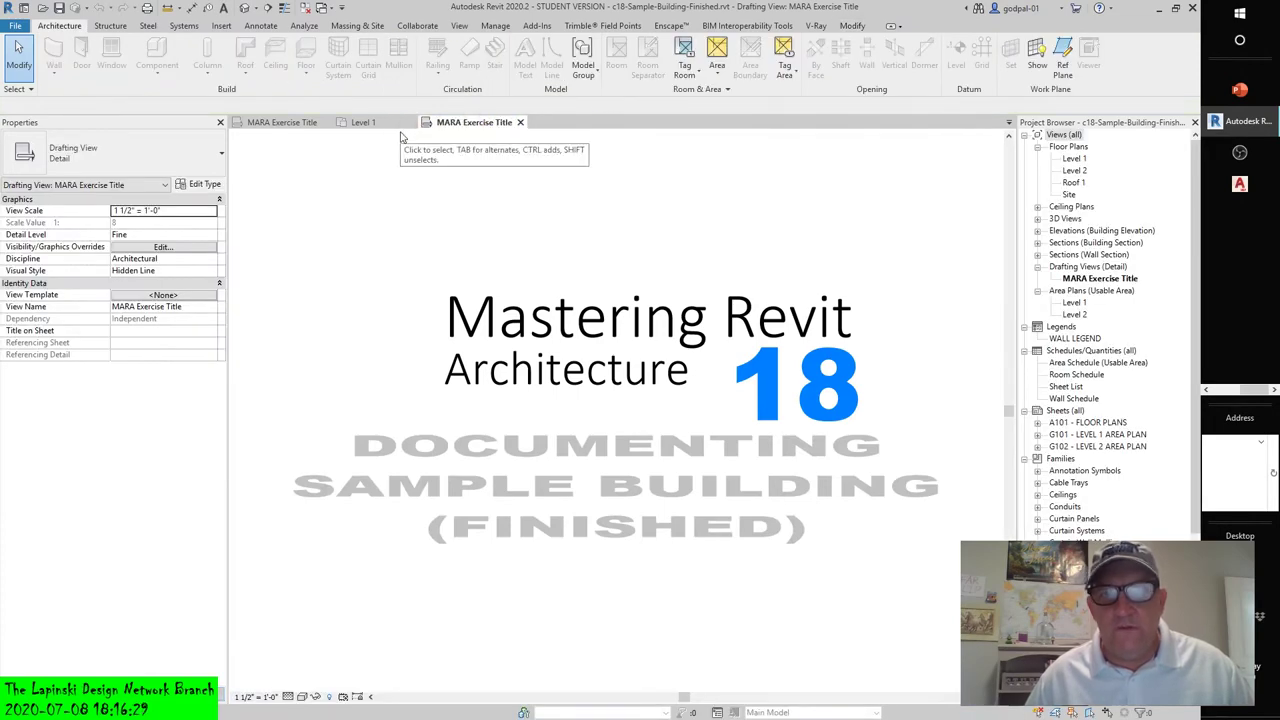
click(393, 122)
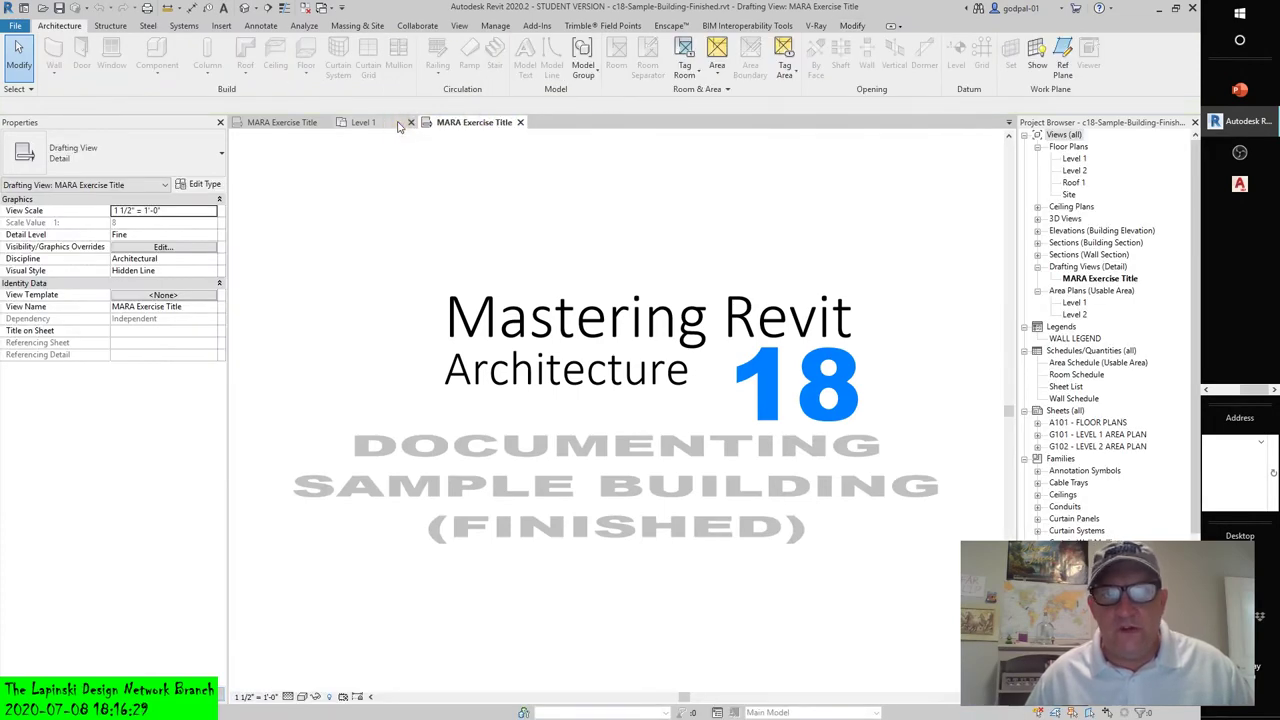
click(322, 122)
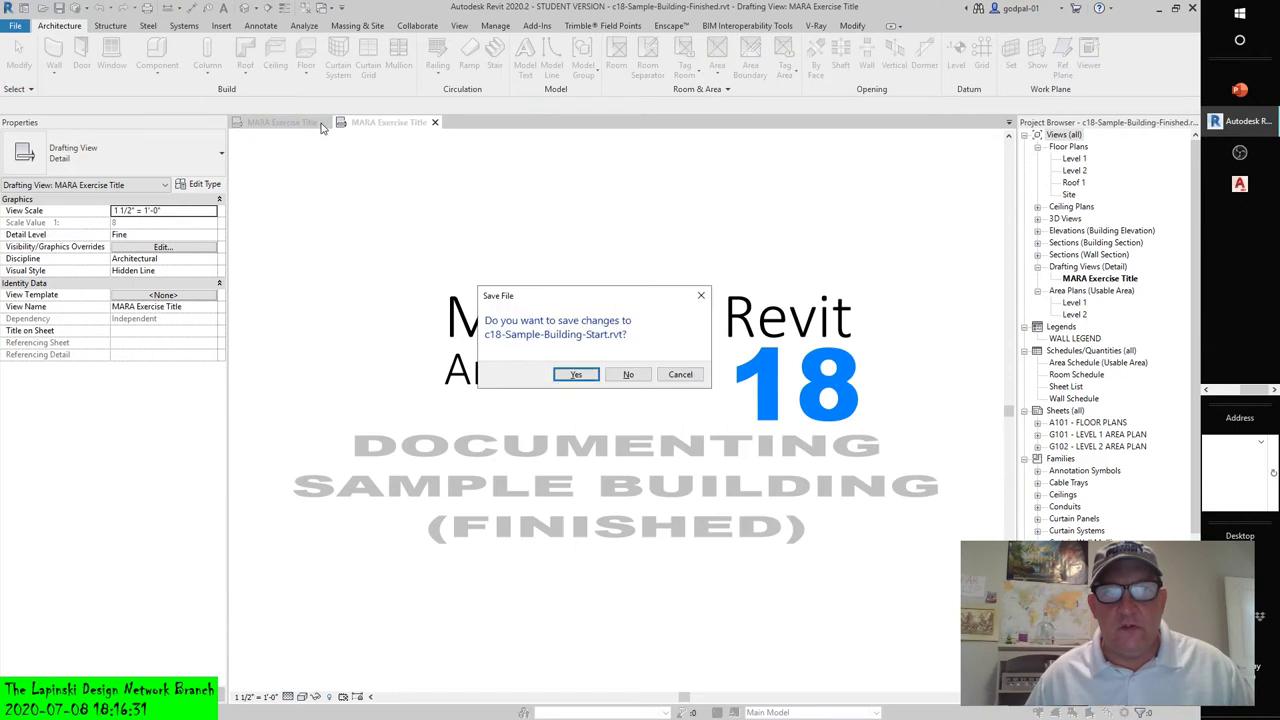
click(628, 374)
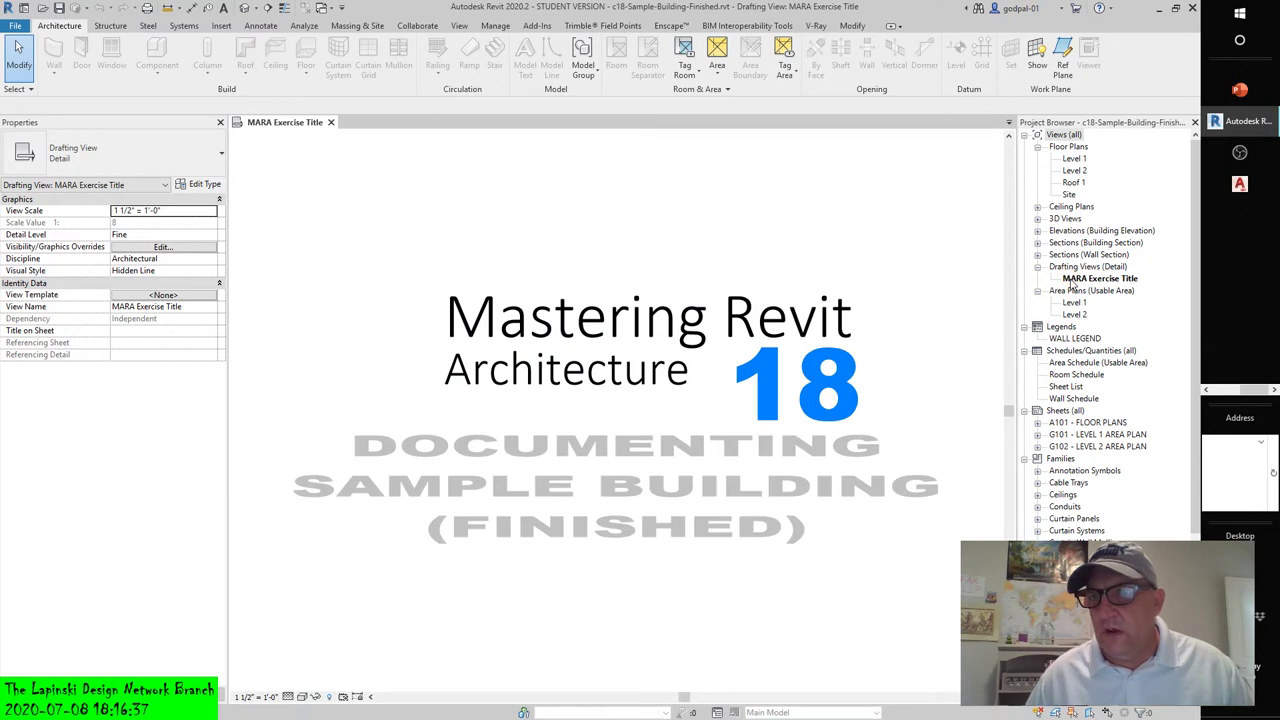
click(1024, 458)
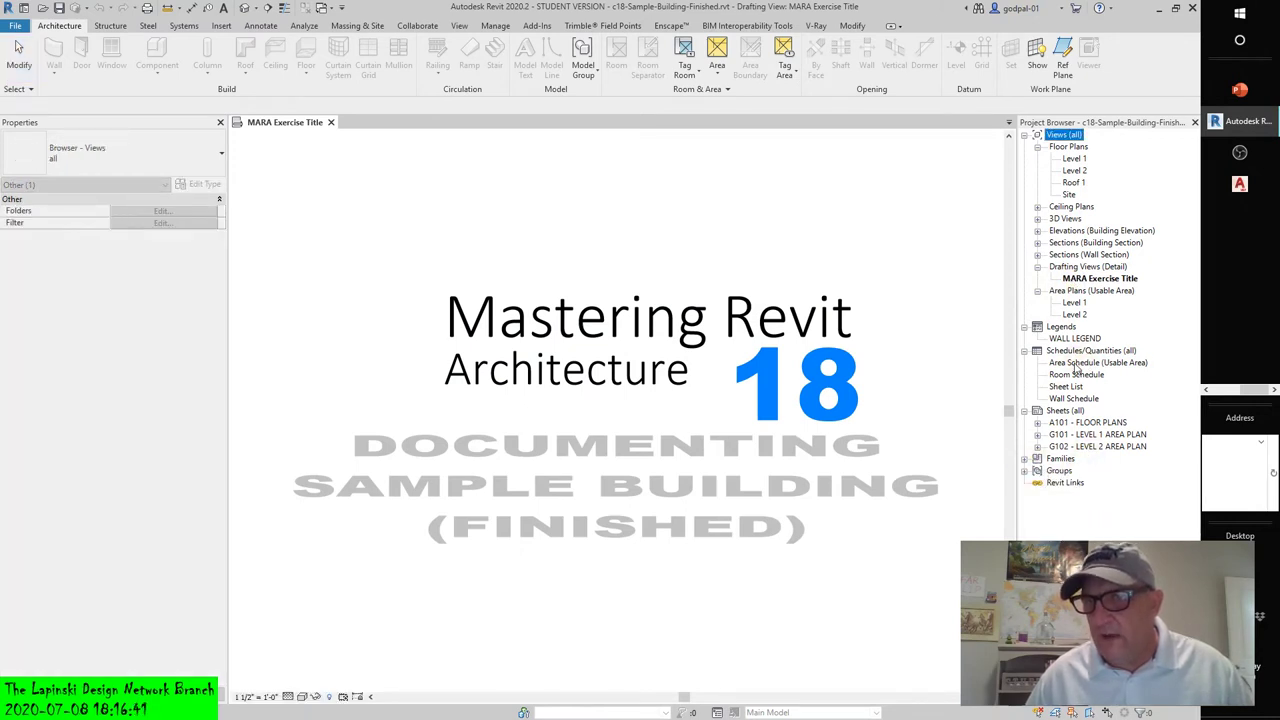
Step: Open the finished project's Area Schedule (Usable Area) from Schedules/Quantities
double_click(1082, 362)
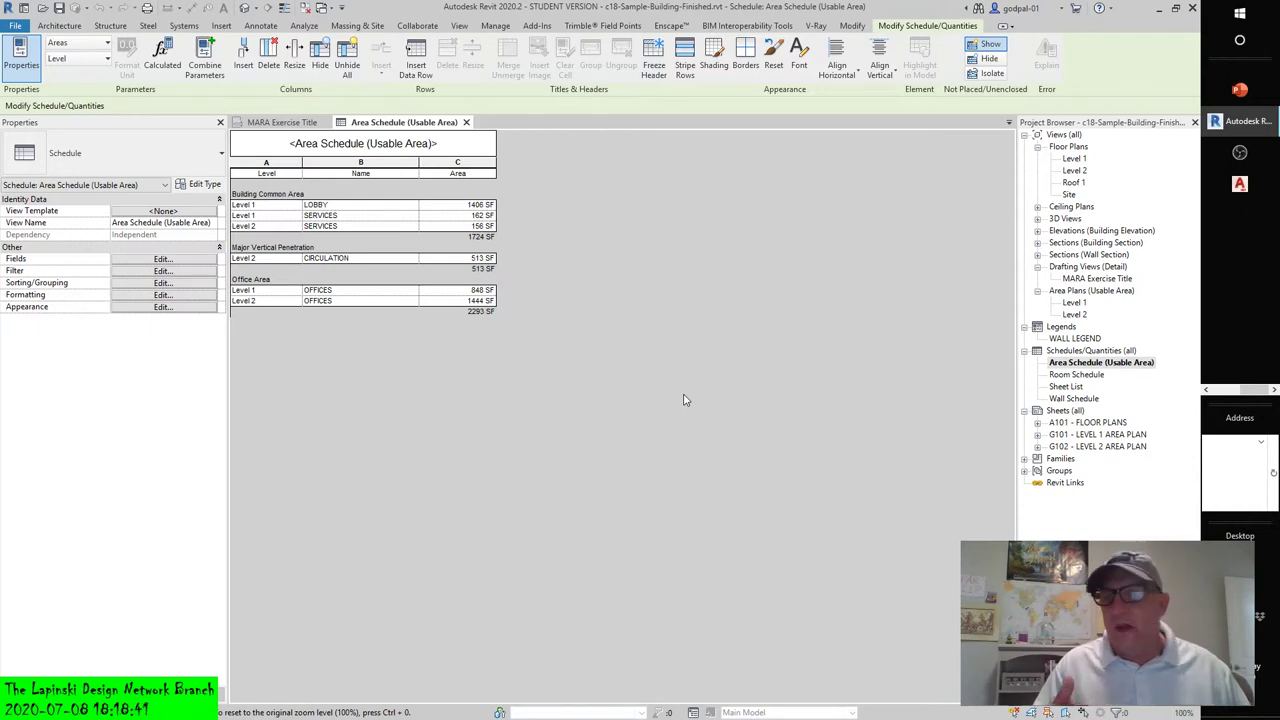
Step: Start exporting the Area Schedule (Usable Area) view through Save As > Library > View
click(18, 25)
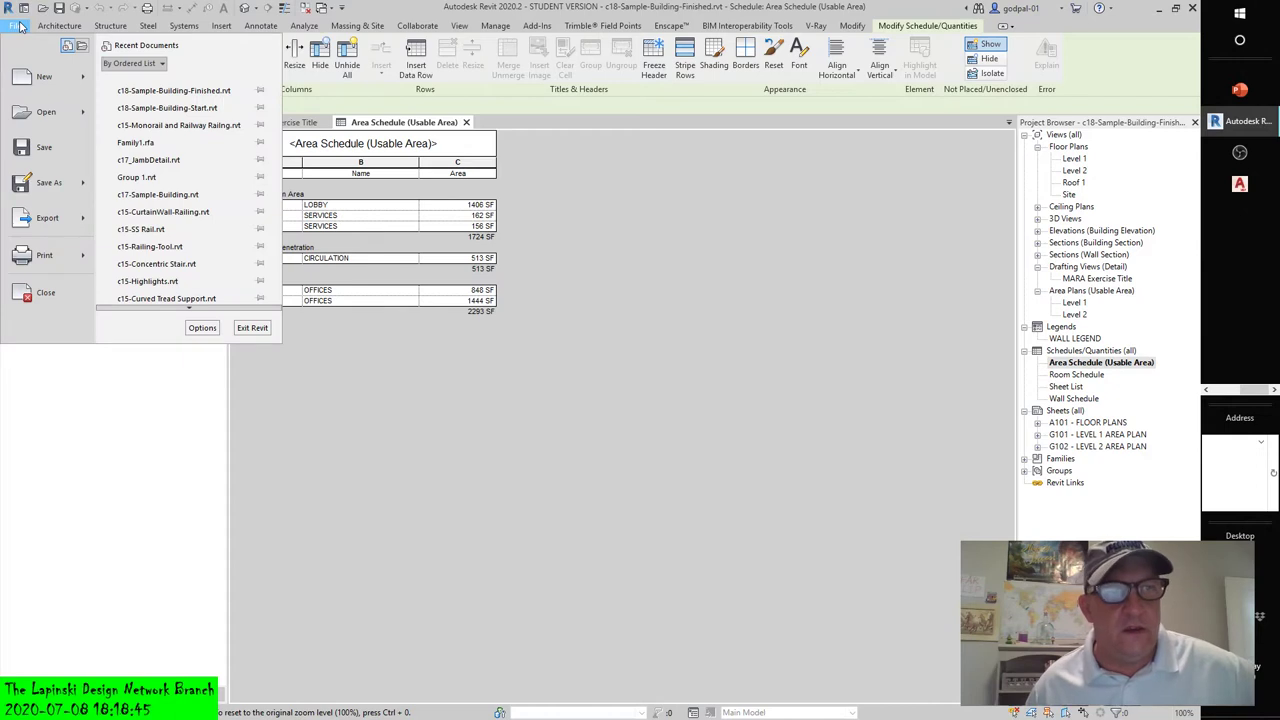
mouse_move(62, 197)
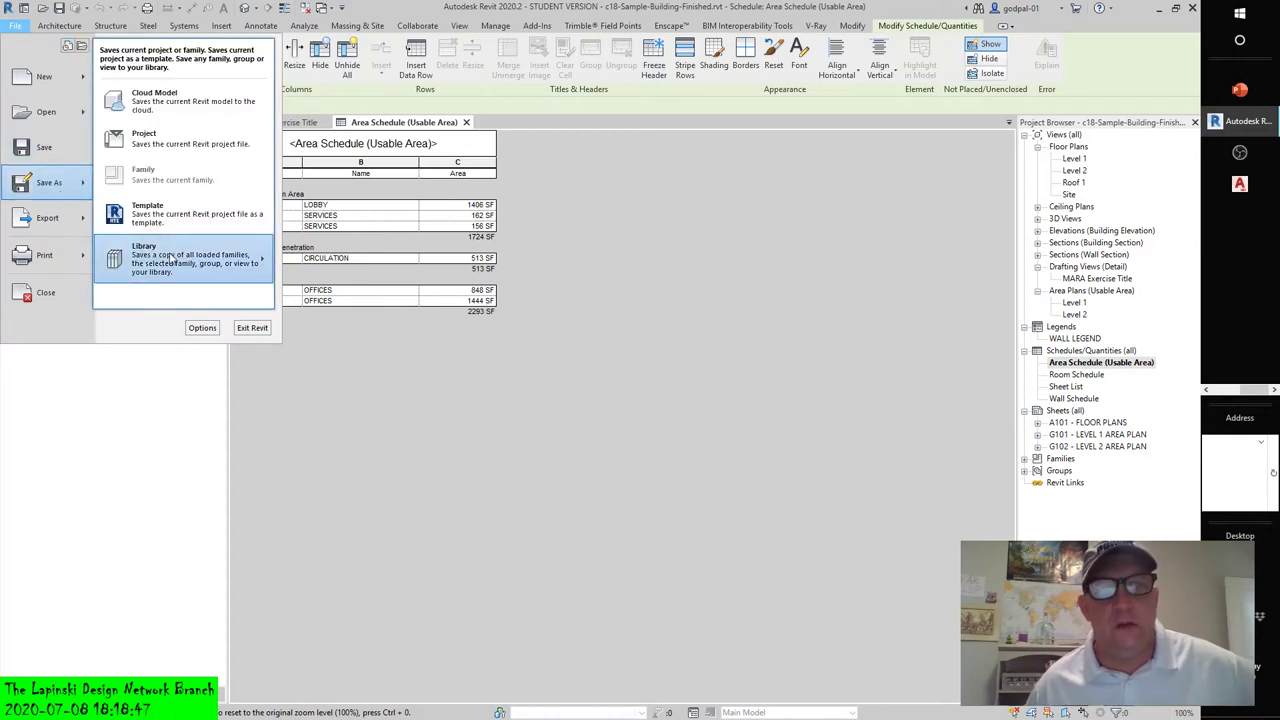
mouse_move(183, 256)
click(305, 285)
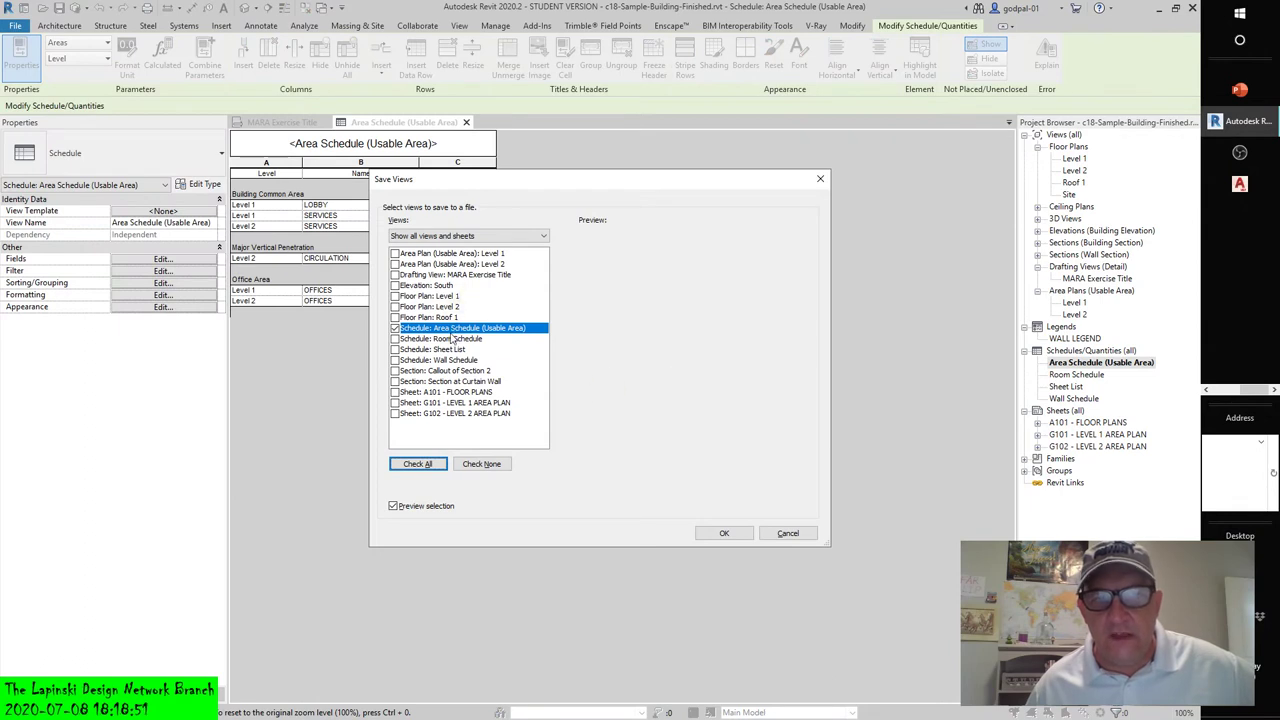
click(718, 534)
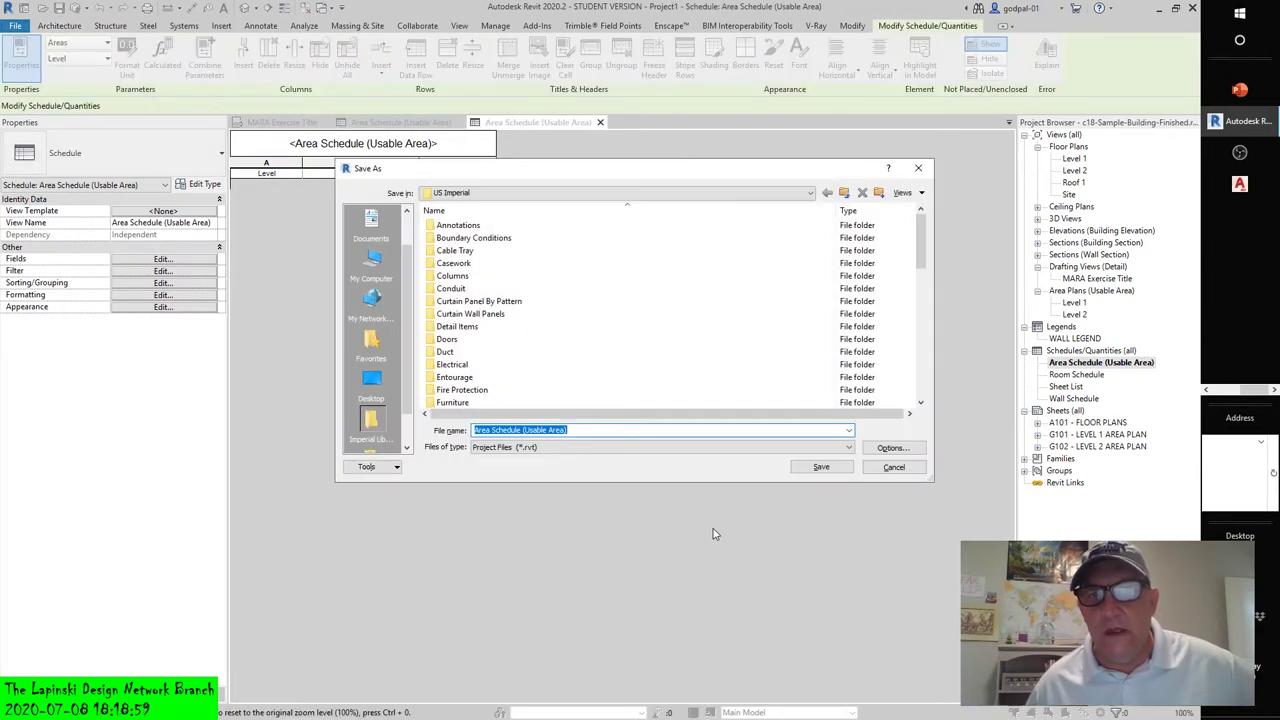
Step: Browse save locations such as Archive 2019, then cancel the view export
scroll(563, 337, down, 10)
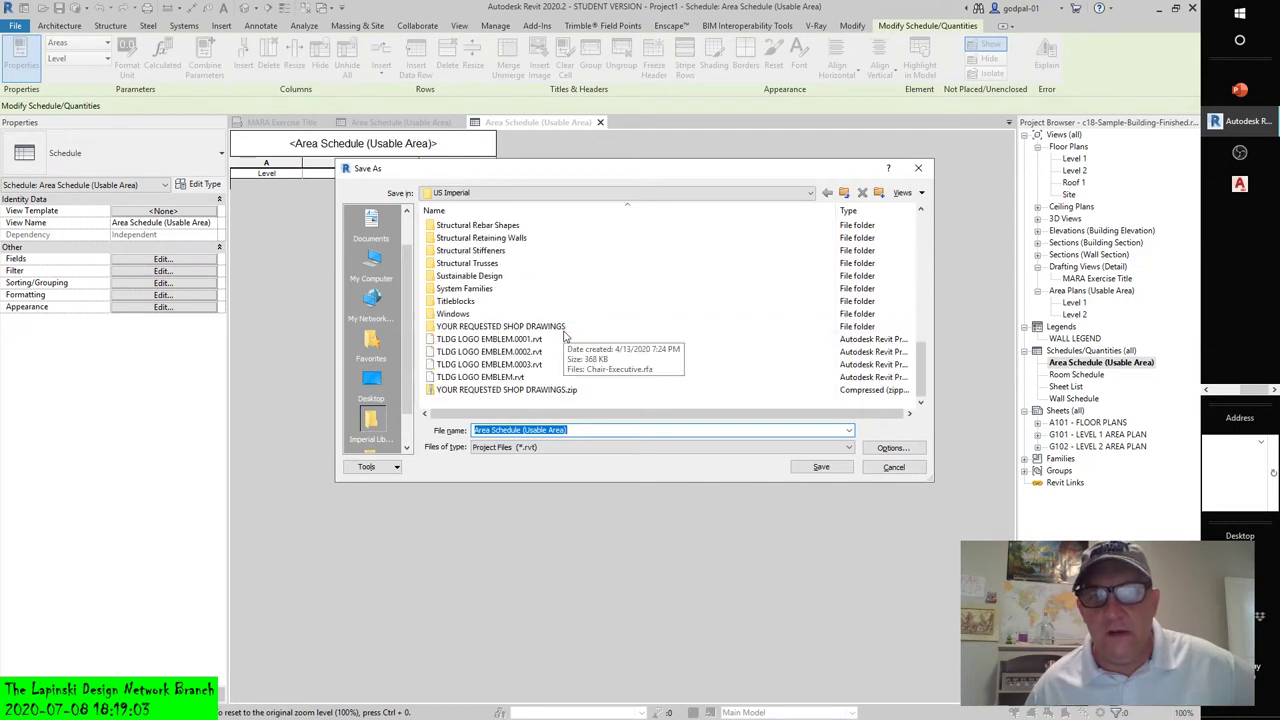
scroll(563, 337, up, 3)
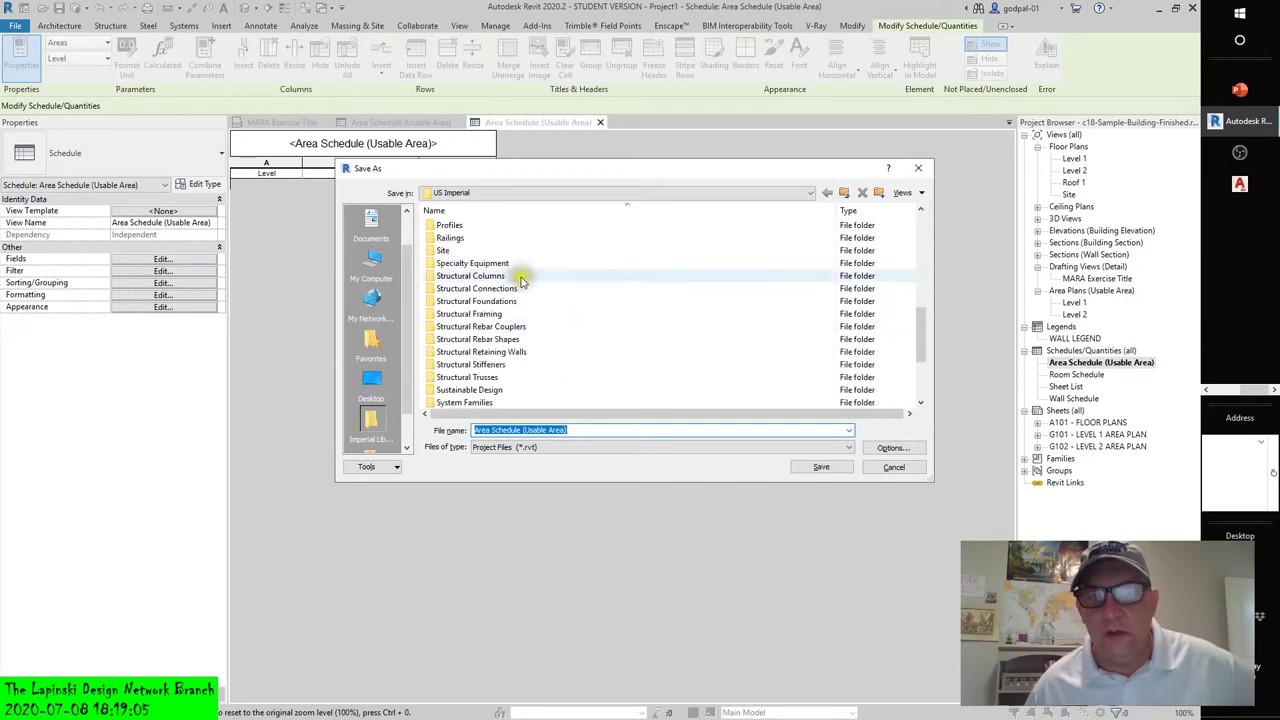
click(450, 193)
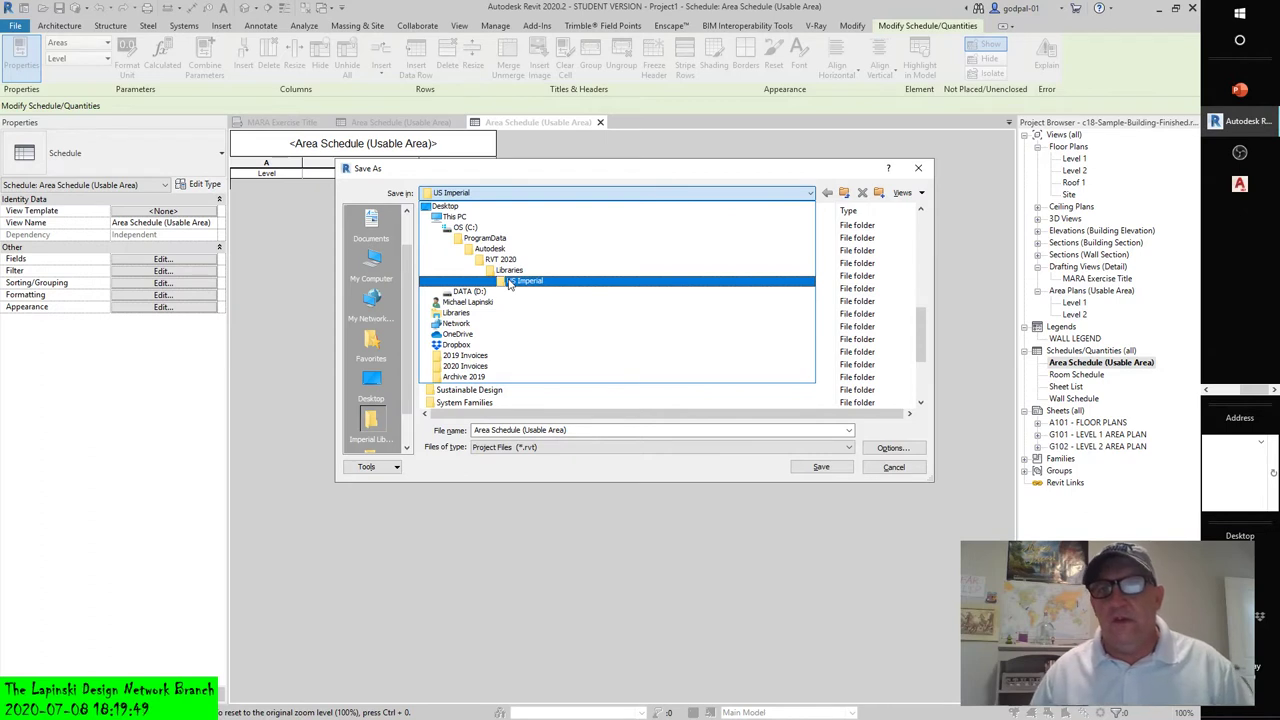
click(600, 377)
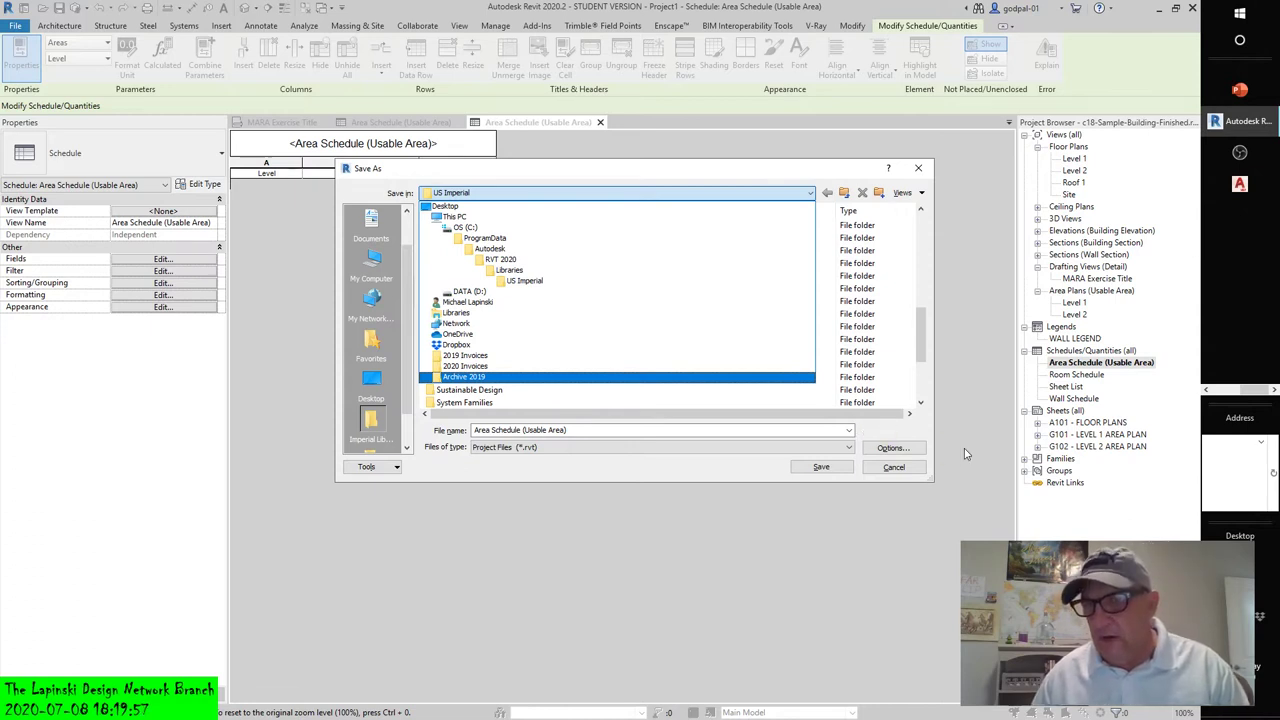
click(893, 469)
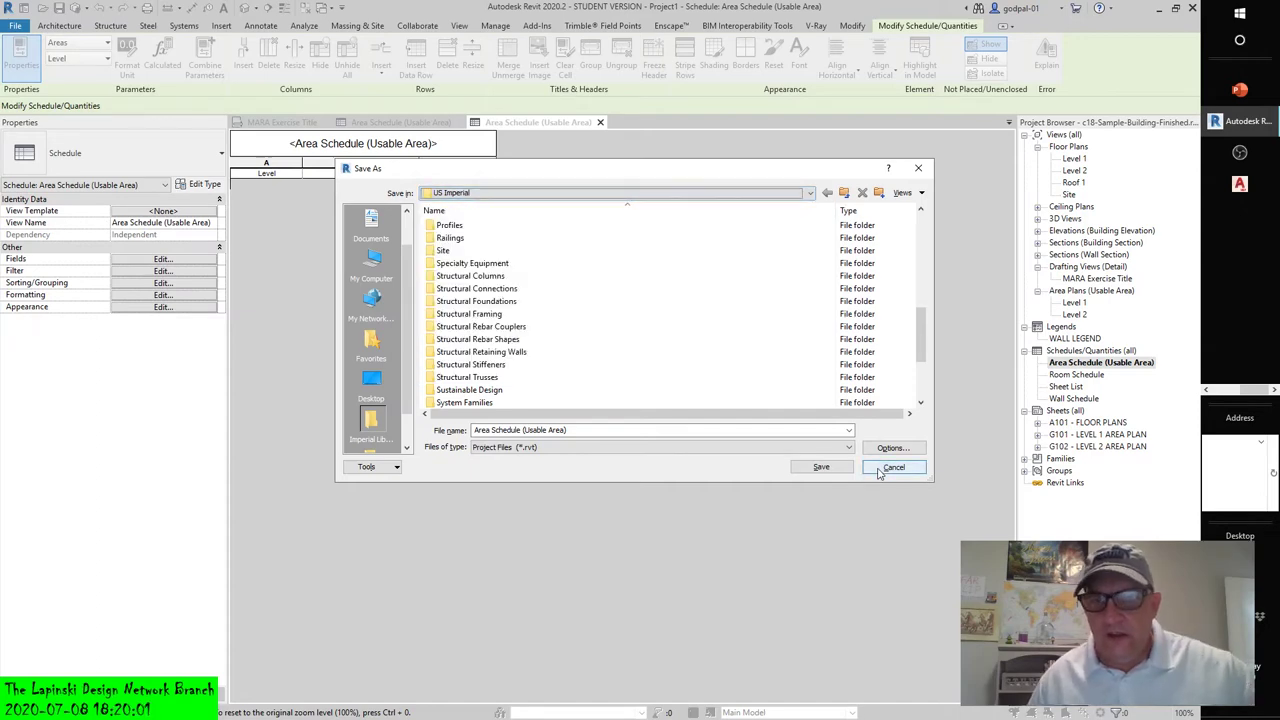
click(893, 469)
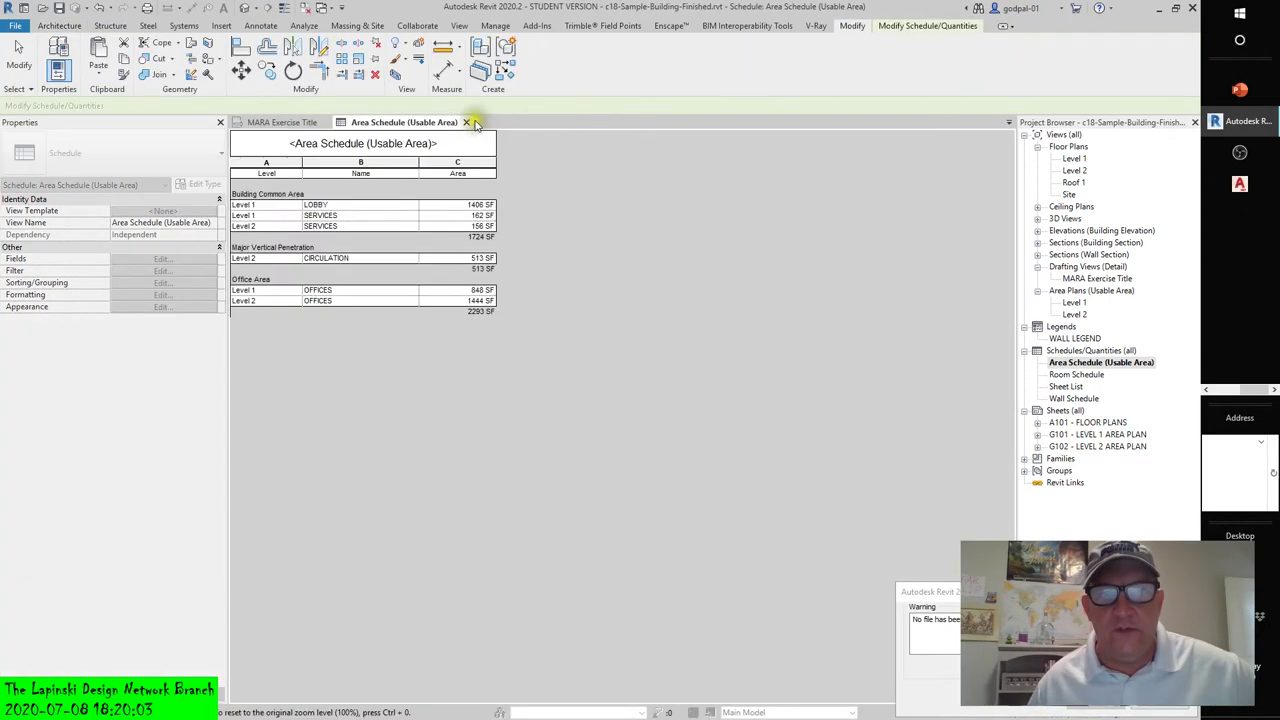
Step: Close the finished Area Schedule and title views, then reopen c18-Sample-Building-Start from Recent Files
click(466, 122)
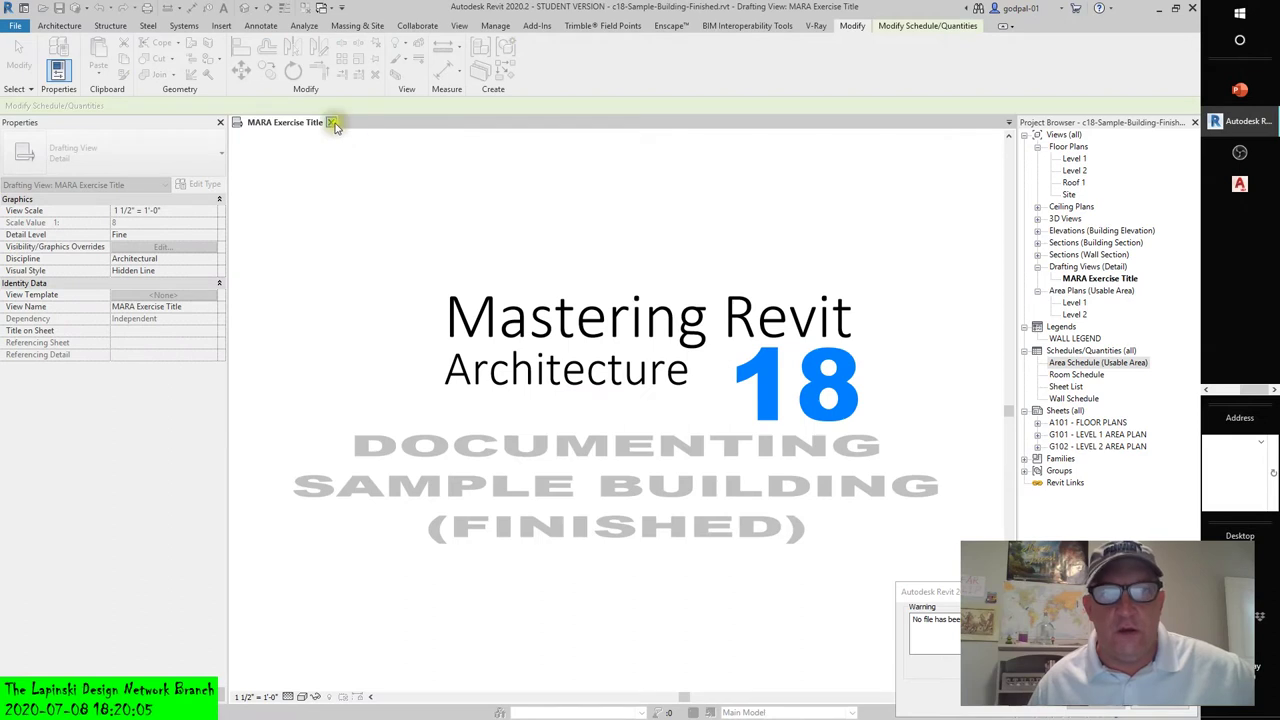
click(330, 122)
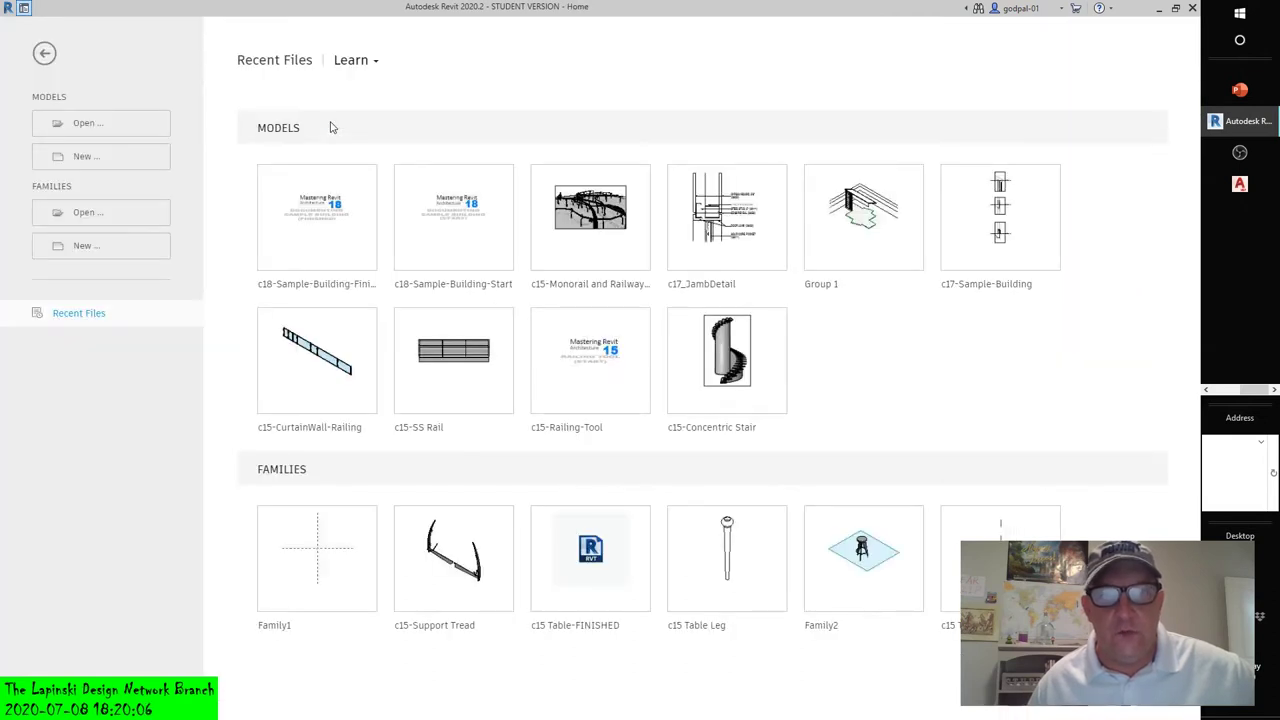
click(422, 240)
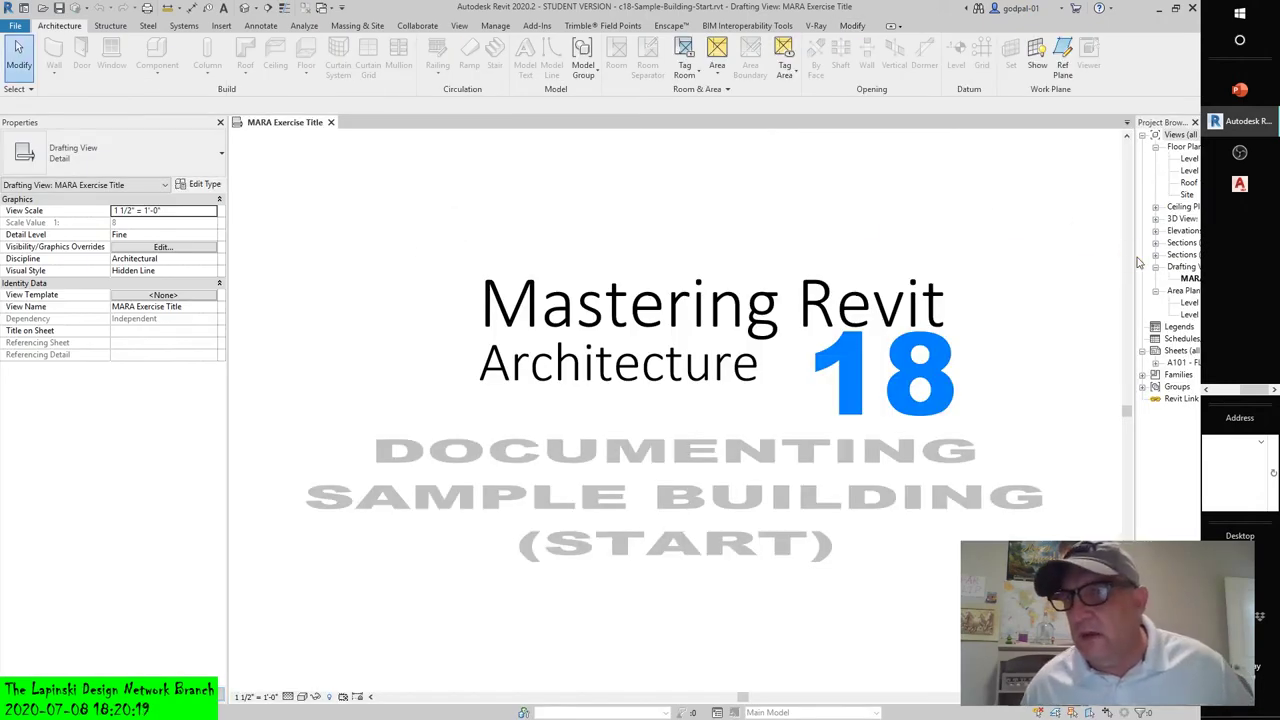
Step: Widen the Project Browser, zoom the title view to fit, and bring up the Schedules/Quantities (all) menu
drag(1135, 263, 986, 263)
key(z)
key(f)
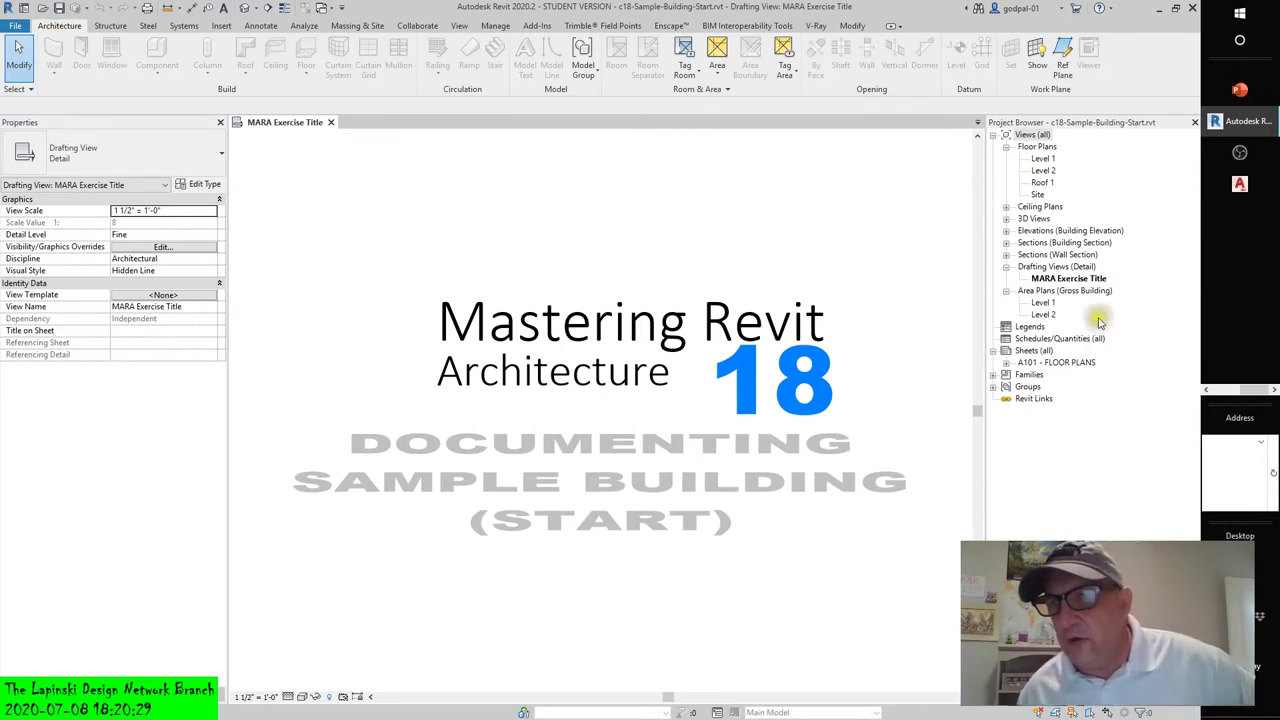
right_click(1040, 341)
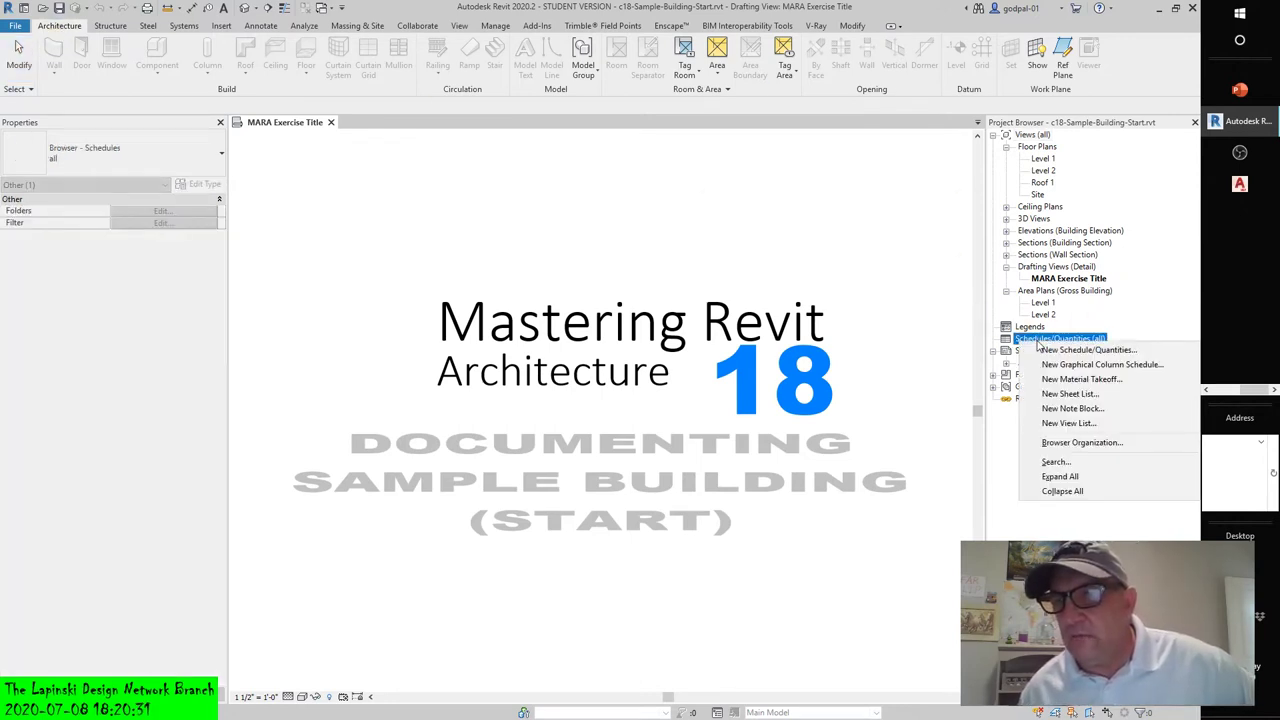
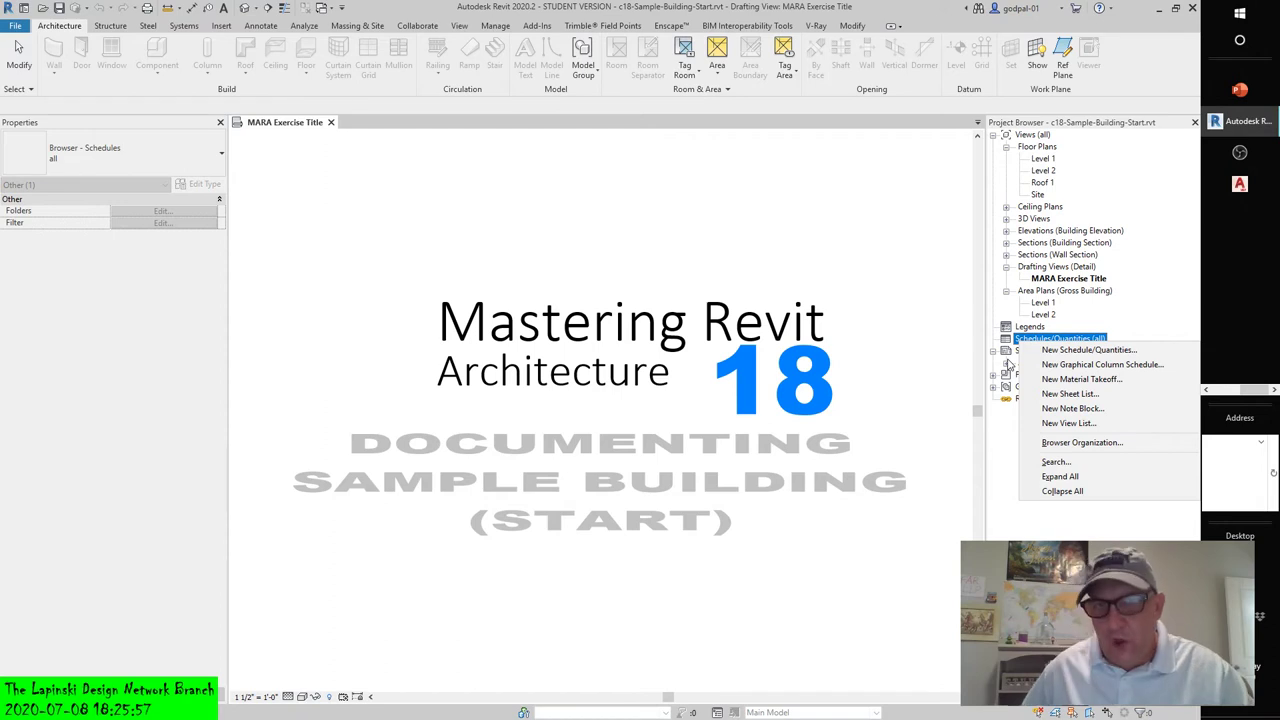
Step: Close the MARA Exercise Title drafting view and open c18-Sample-Building-Finished from Recent Files
click(221, 25)
click(221, 25)
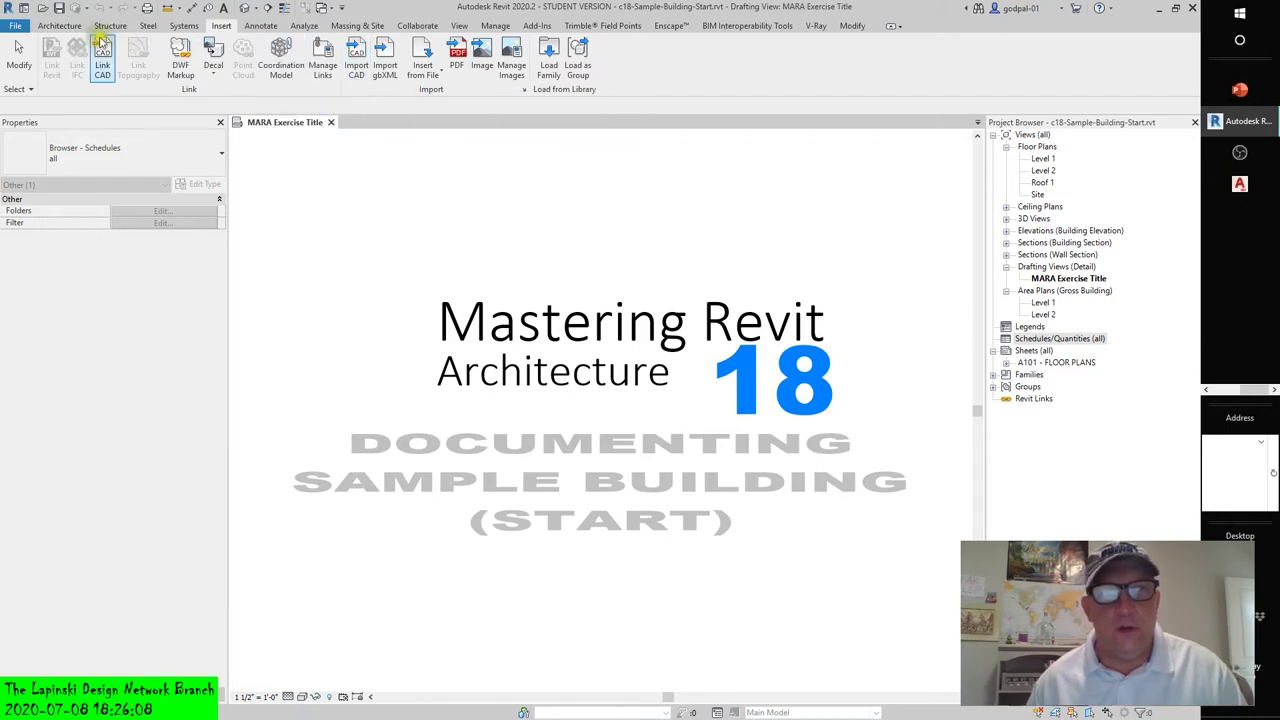
click(20, 27)
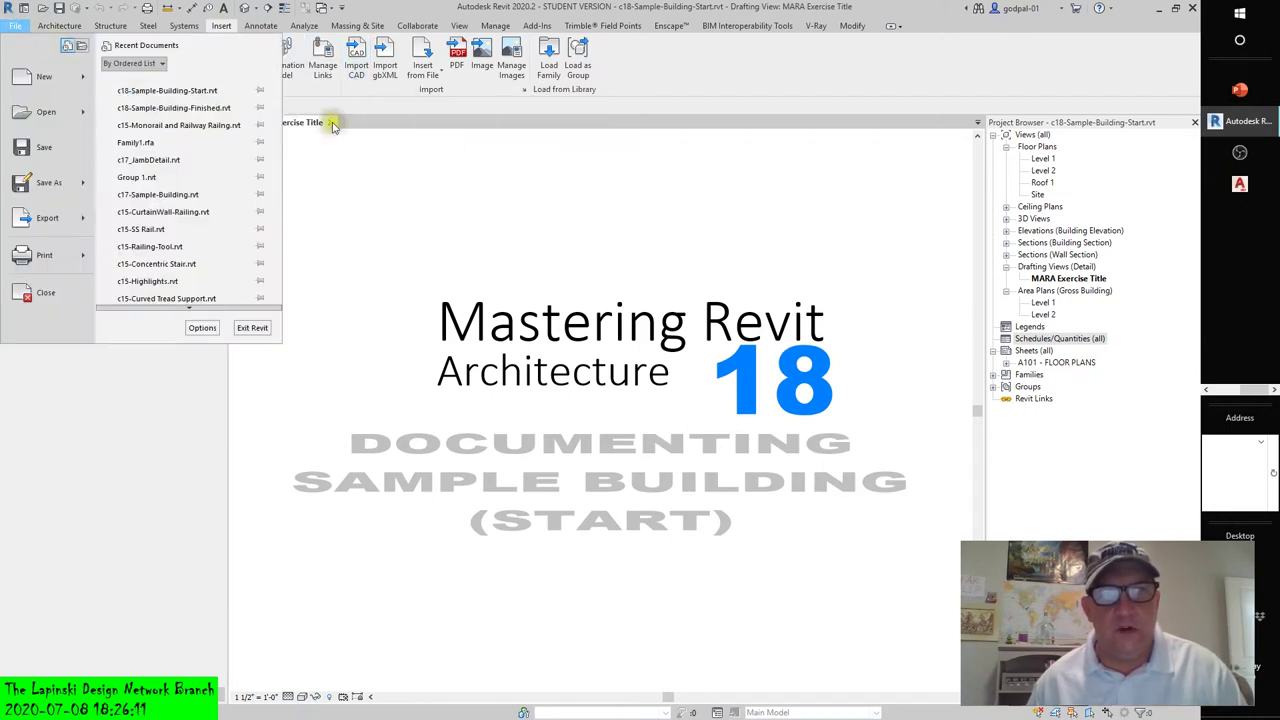
click(460, 166)
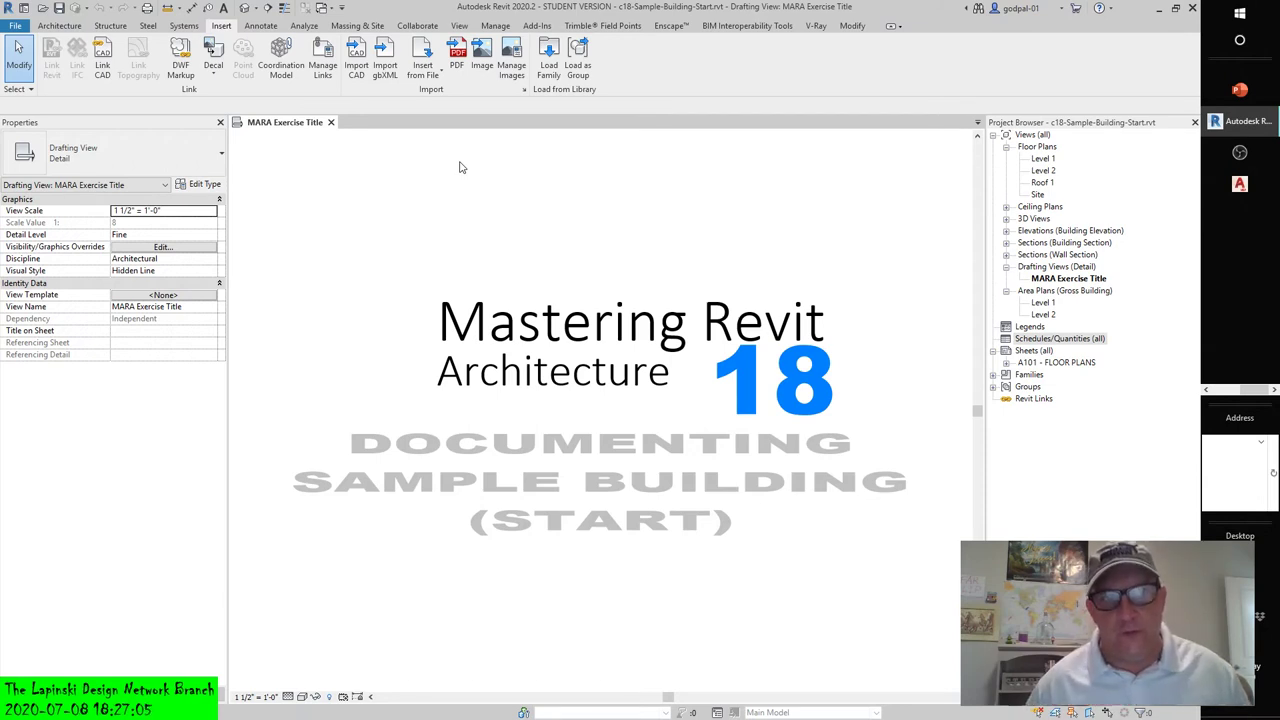
click(330, 122)
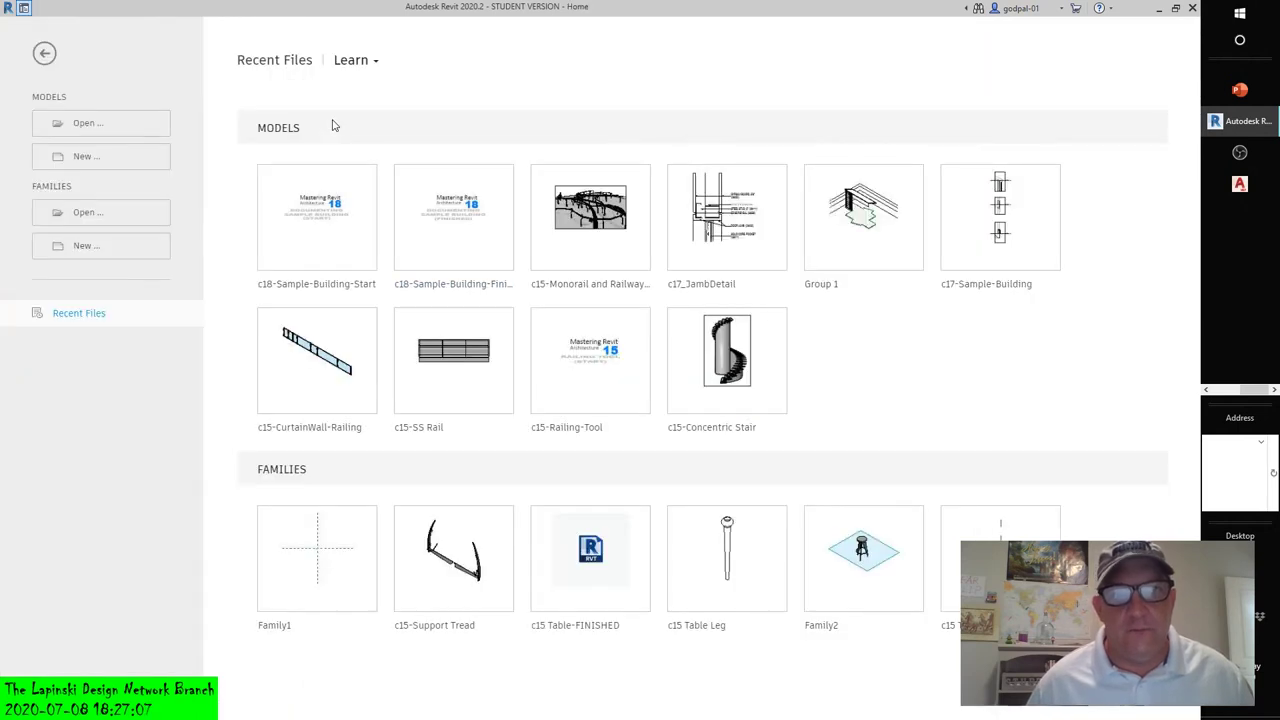
click(450, 250)
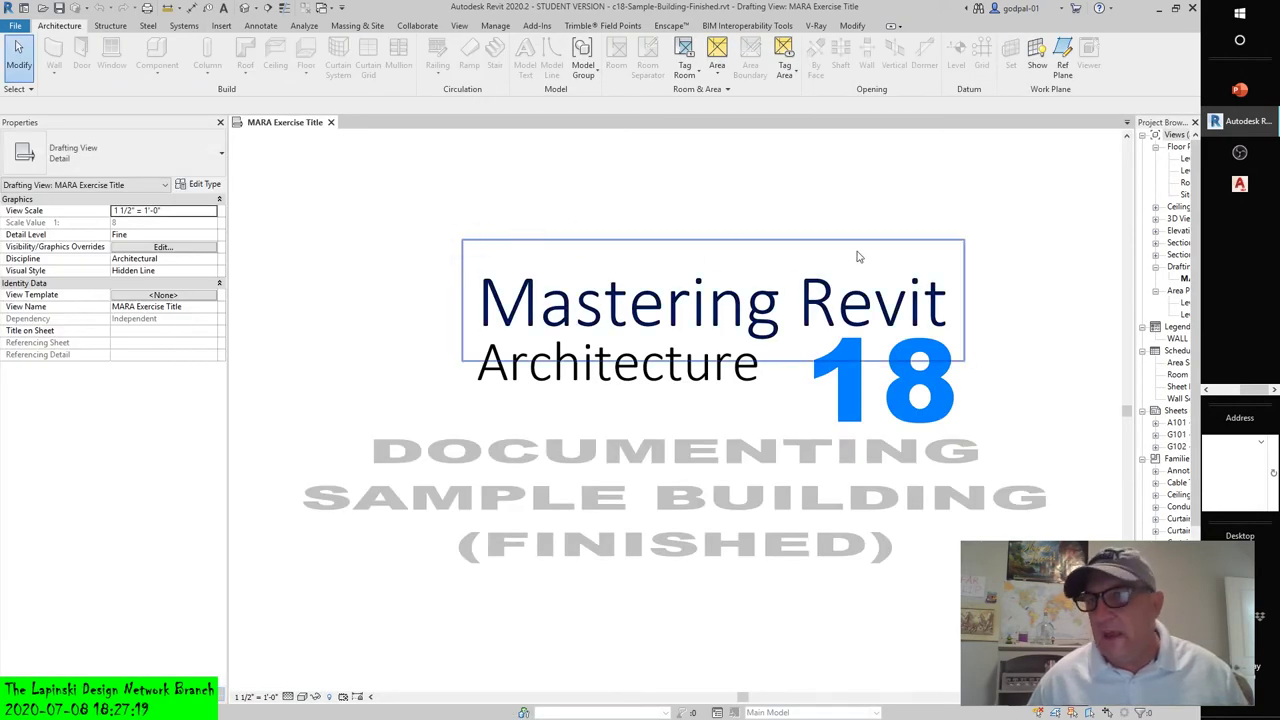
Step: Widen the Project Browser in two drags, then pan the drafting view to recentre the title
drag(1134, 231, 1034, 242)
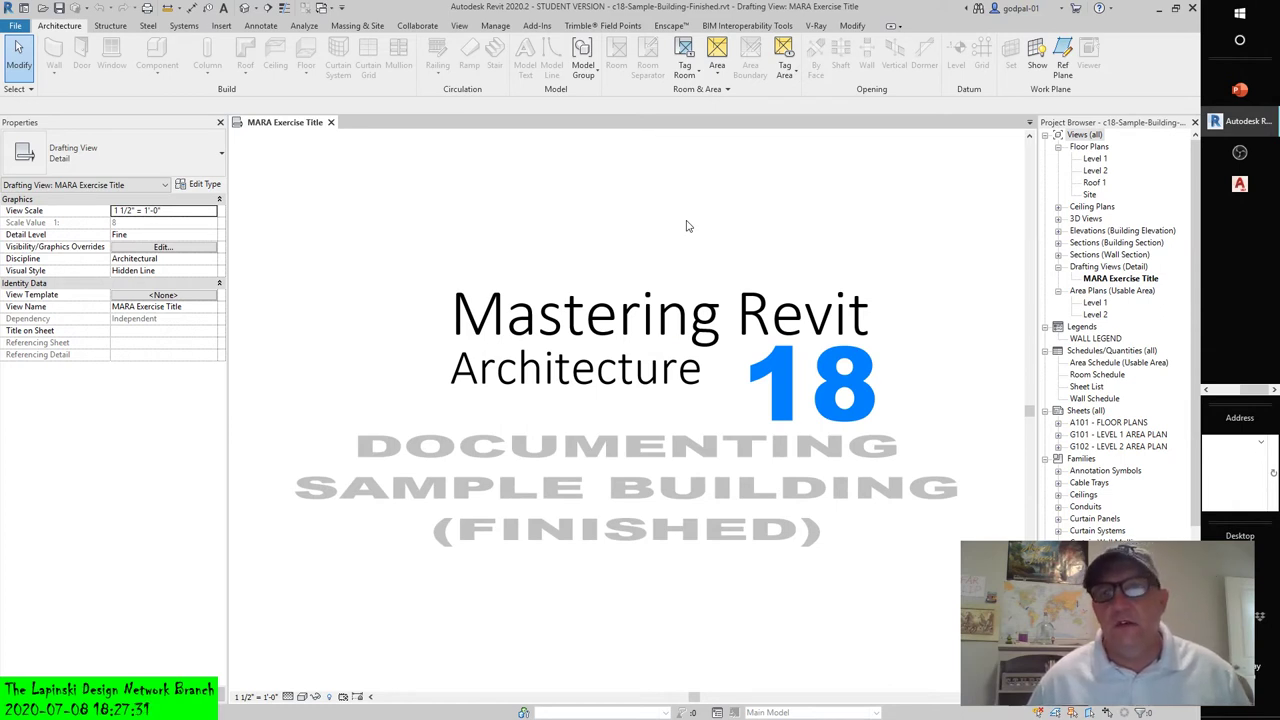
drag(1037, 308, 958, 318)
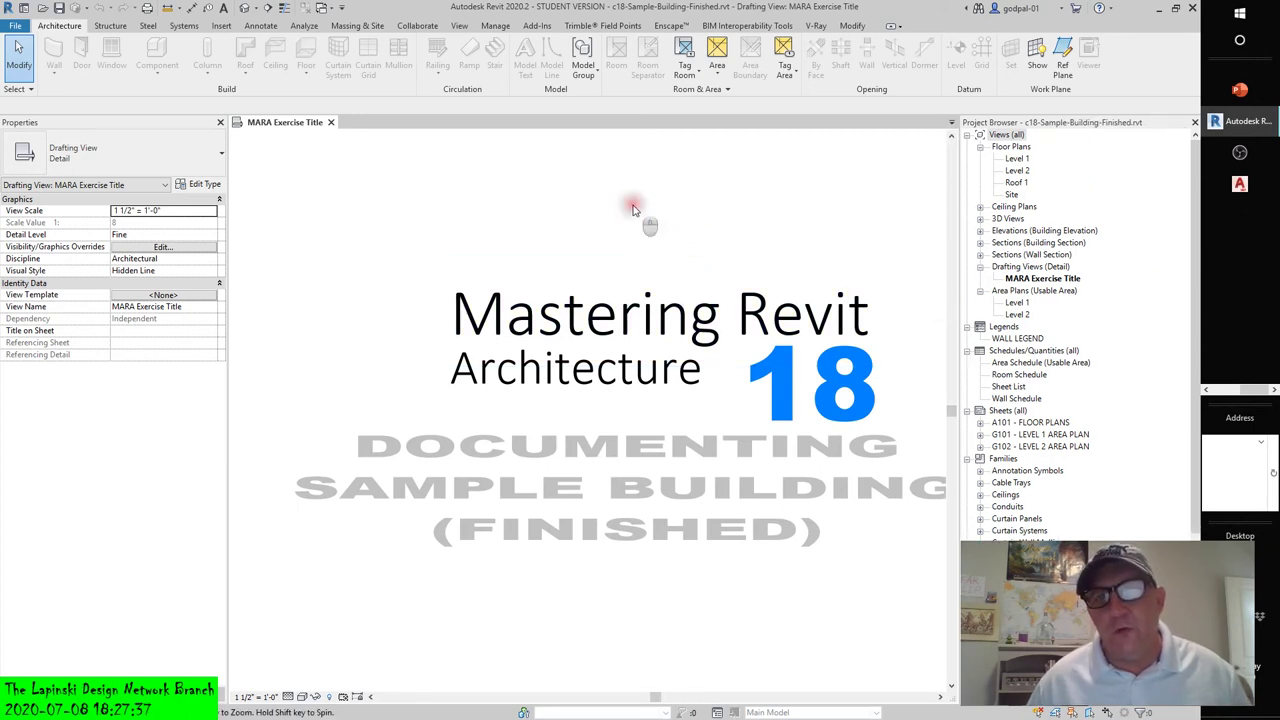
middle_drag(633, 208, 595, 212)
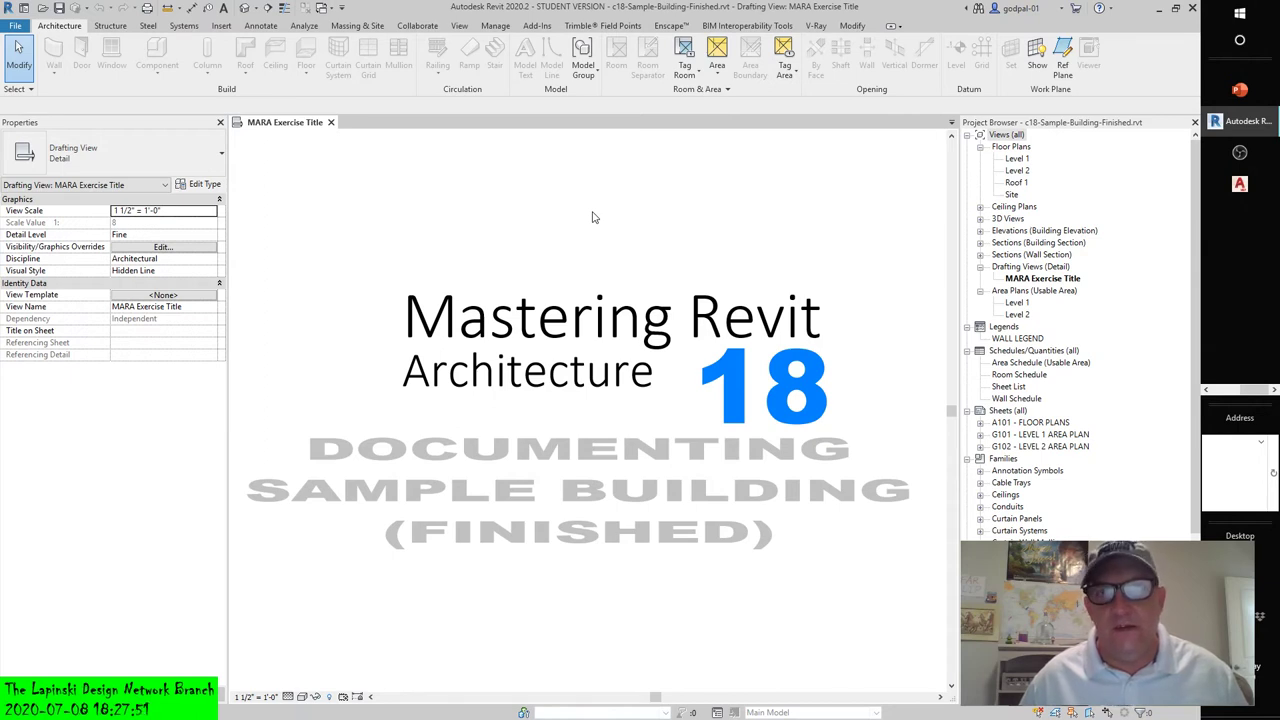
middle_drag(596, 216, 606, 190)
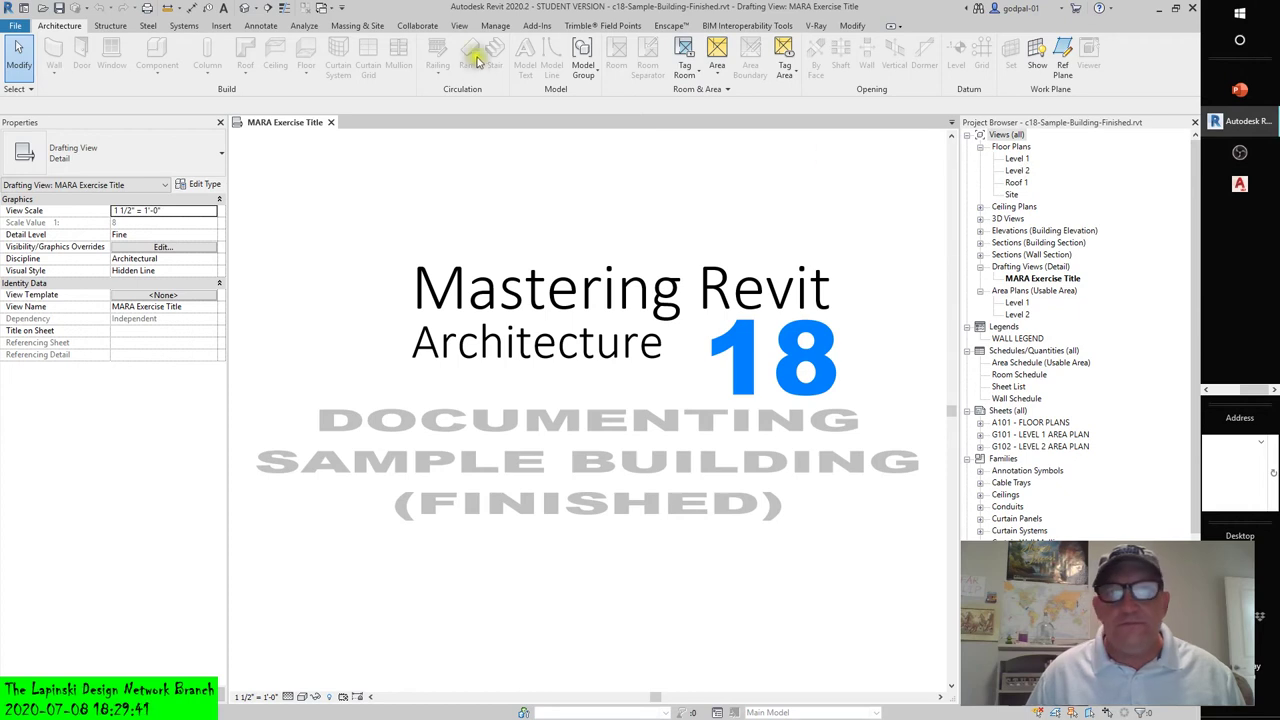
Step: Start a new Sheet List schedule from View > Schedules
click(459, 25)
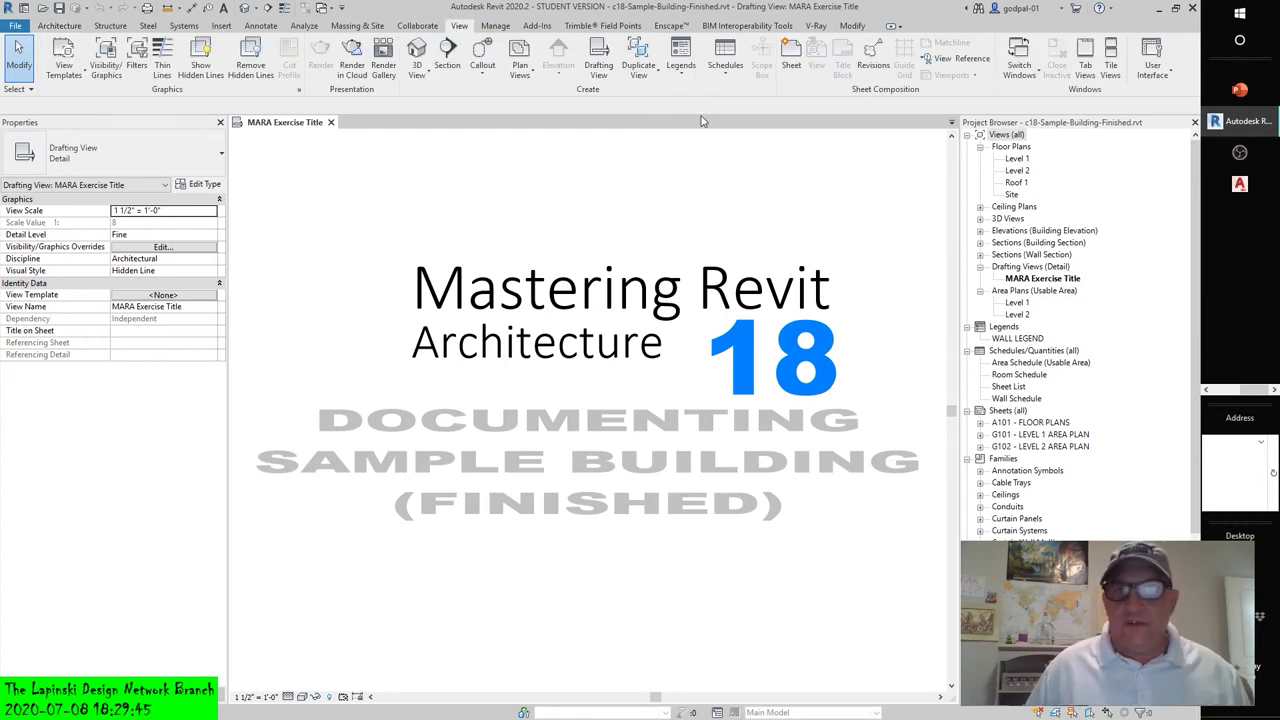
click(726, 62)
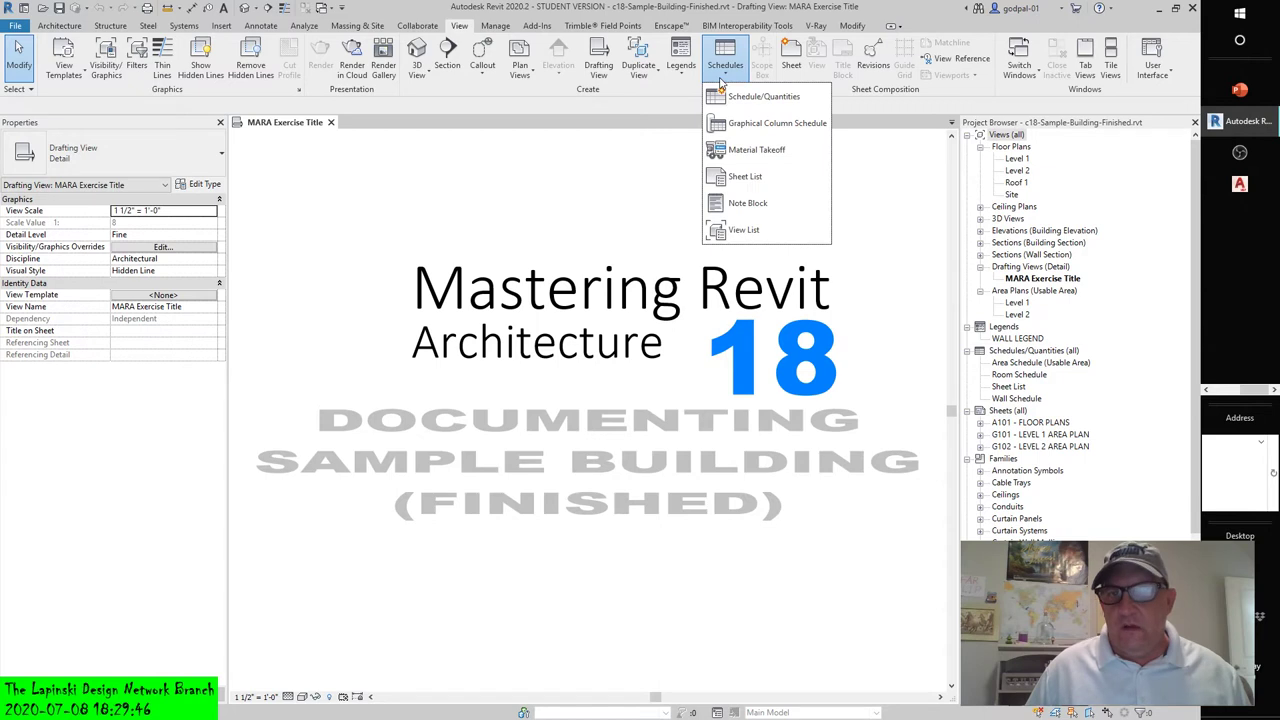
click(723, 177)
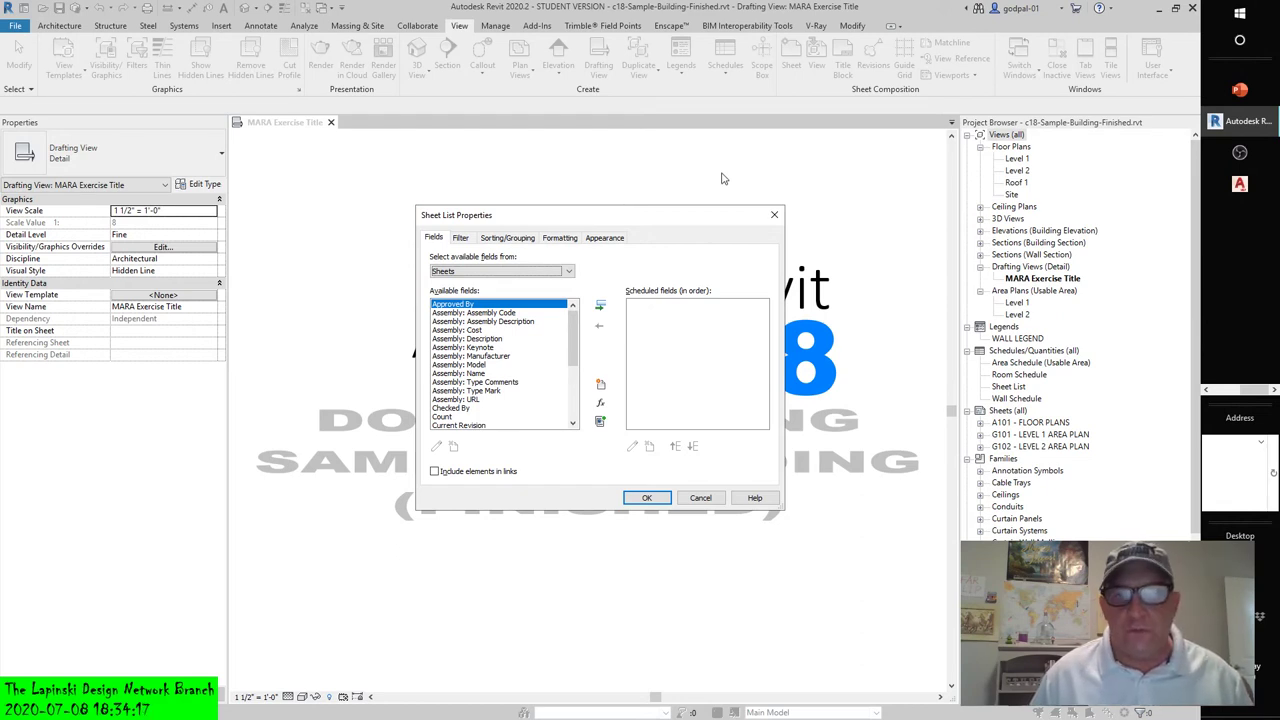
Step: Add the Sheet Number and Sheet Name fields to the sheet list
drag(573, 343, 566, 405)
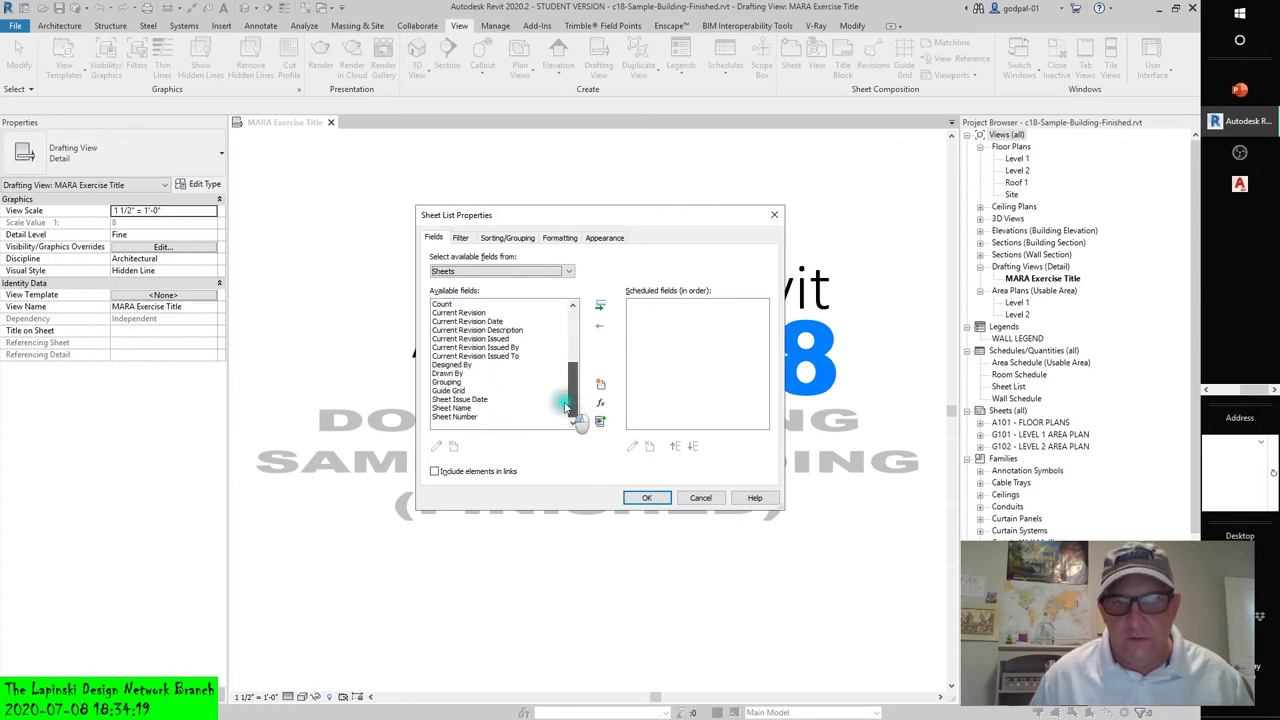
click(470, 417)
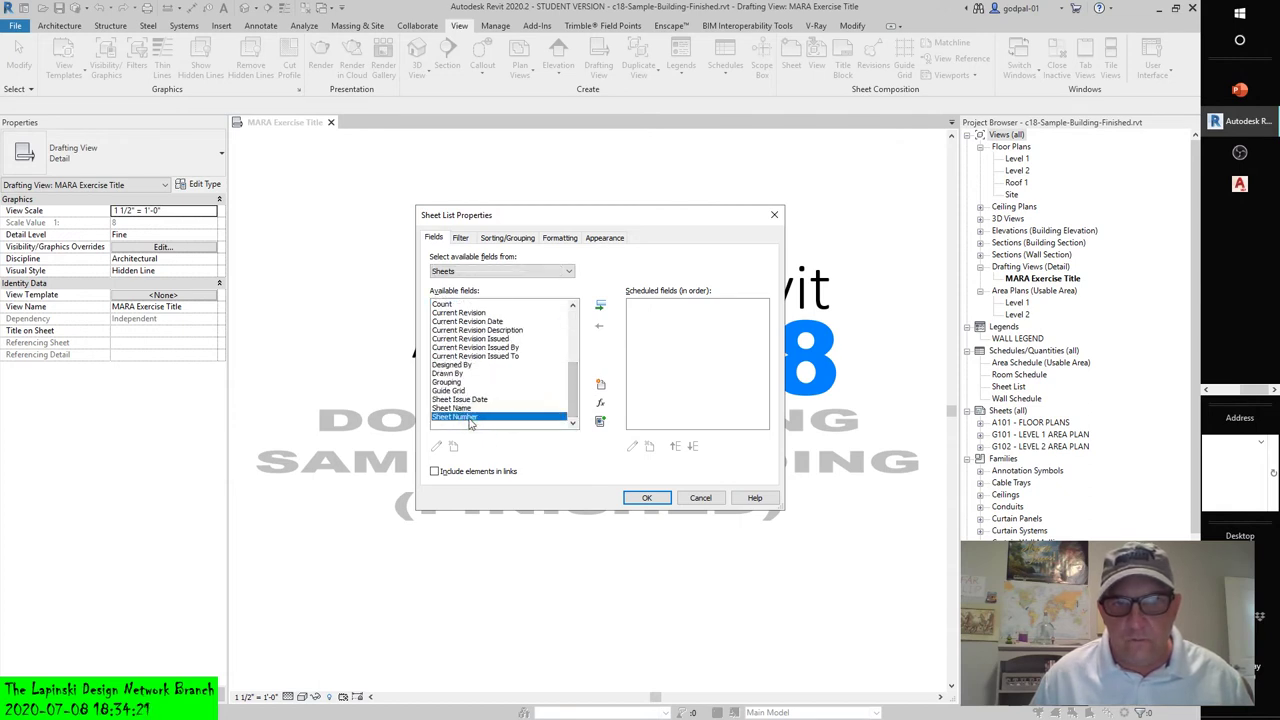
click(600, 308)
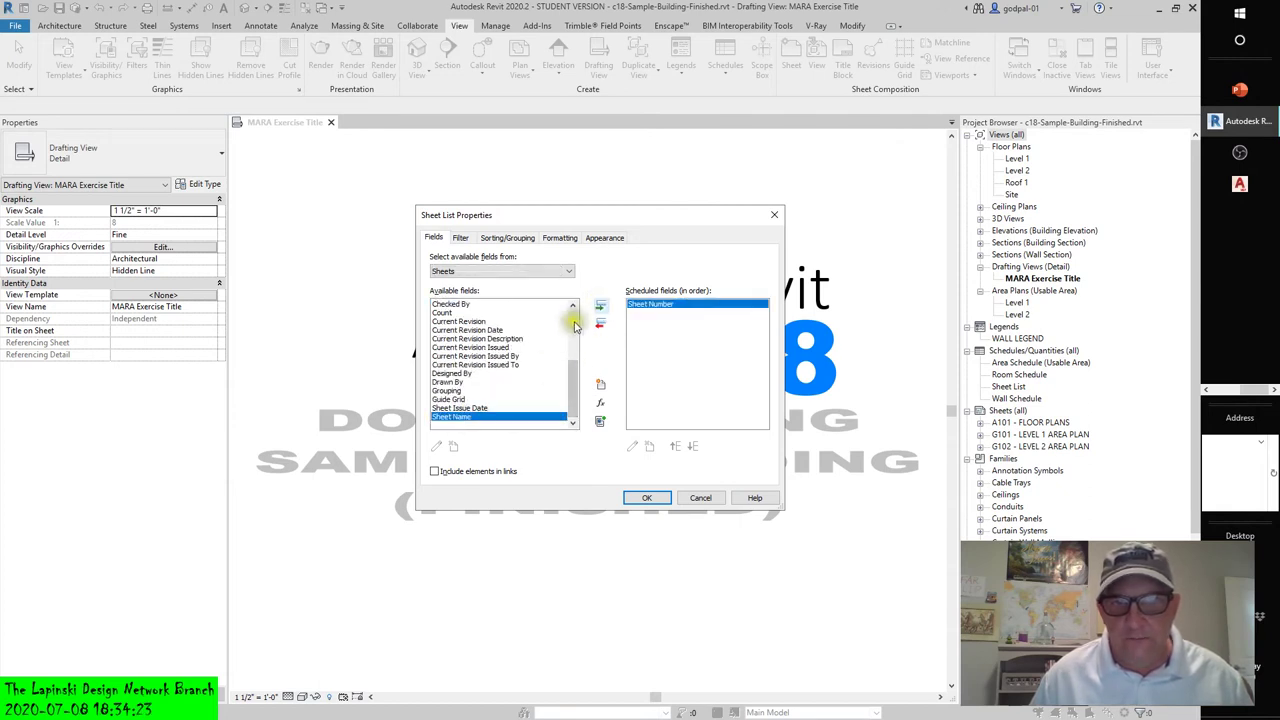
click(601, 307)
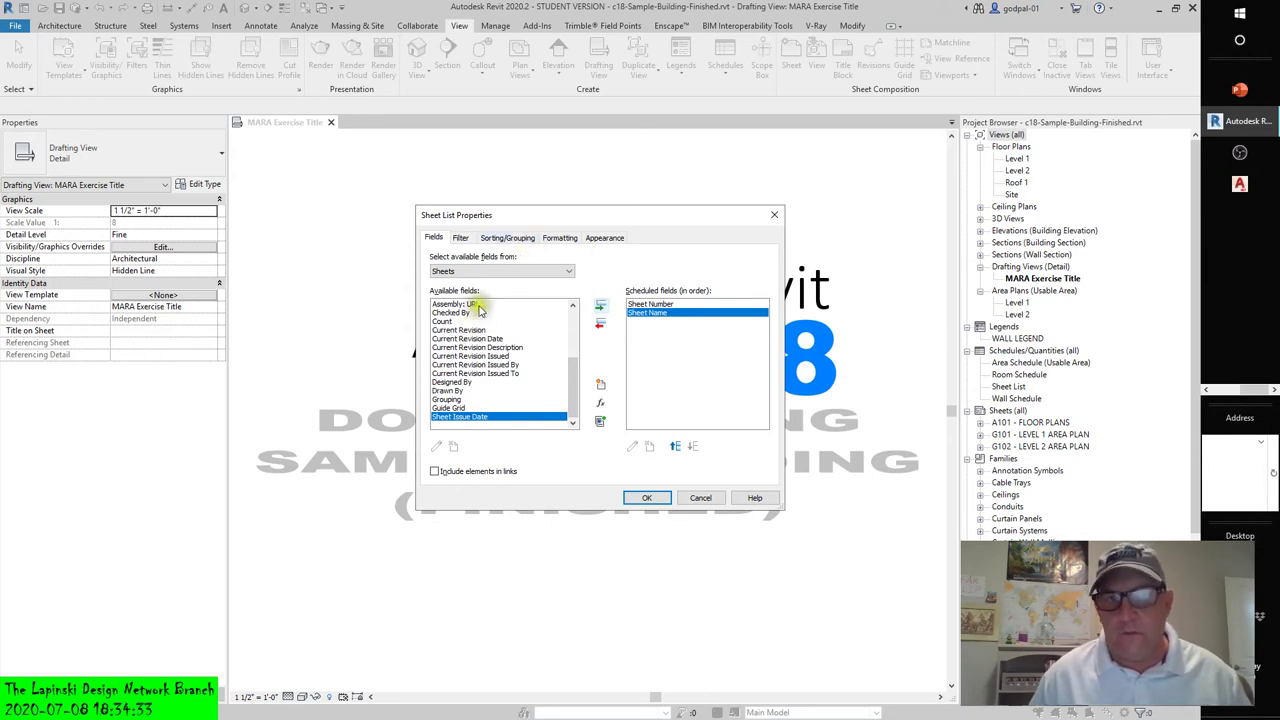
Step: Sort by Sheet Number ascending and create the Sheet List 2 schedule
click(513, 238)
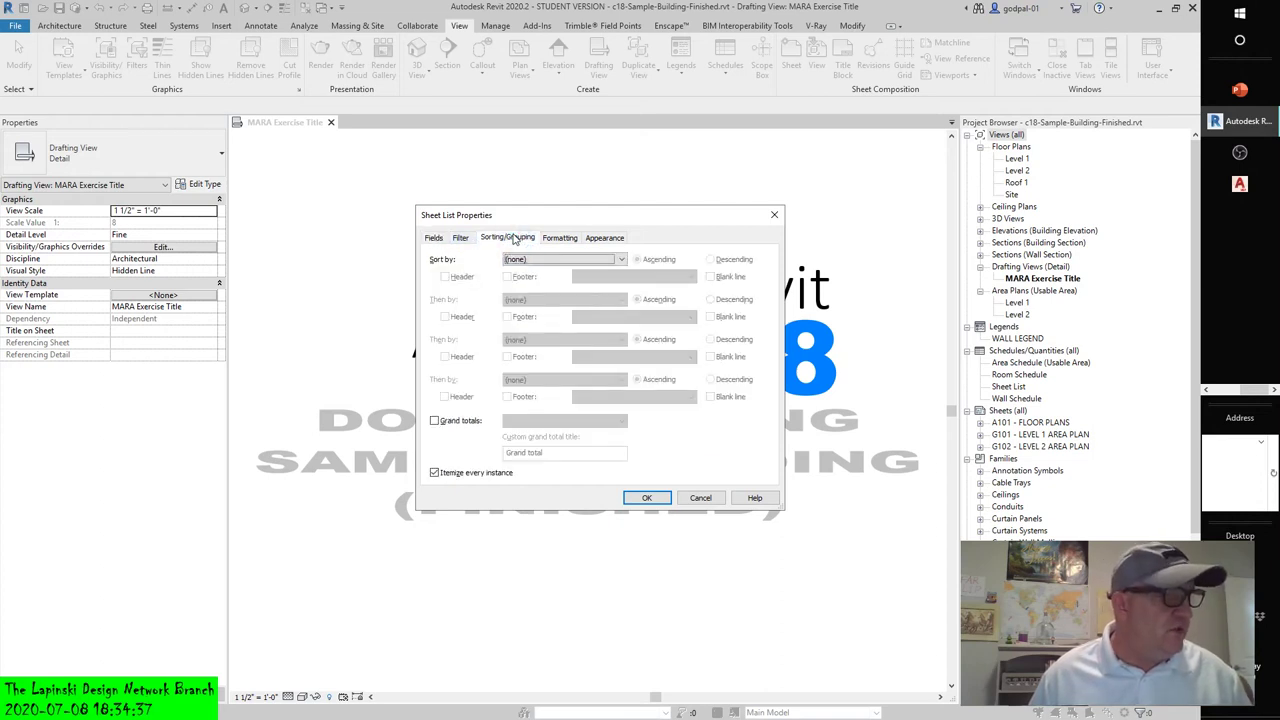
click(521, 260)
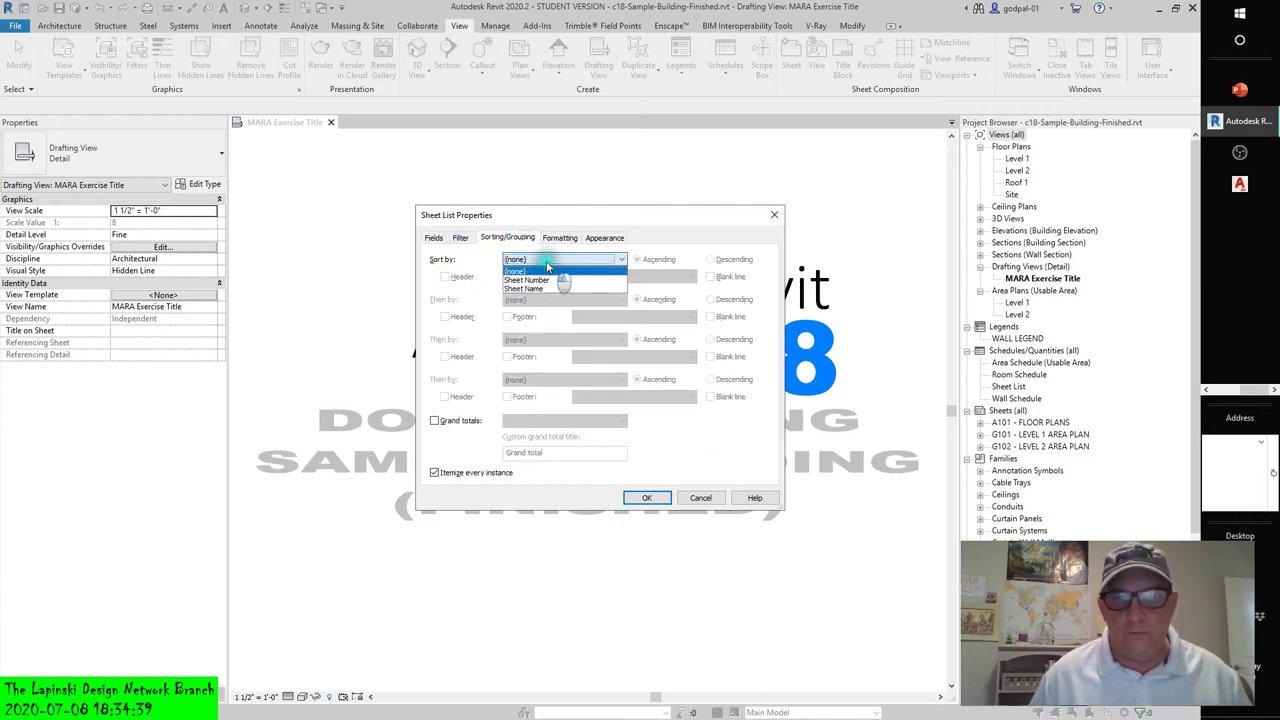
click(543, 280)
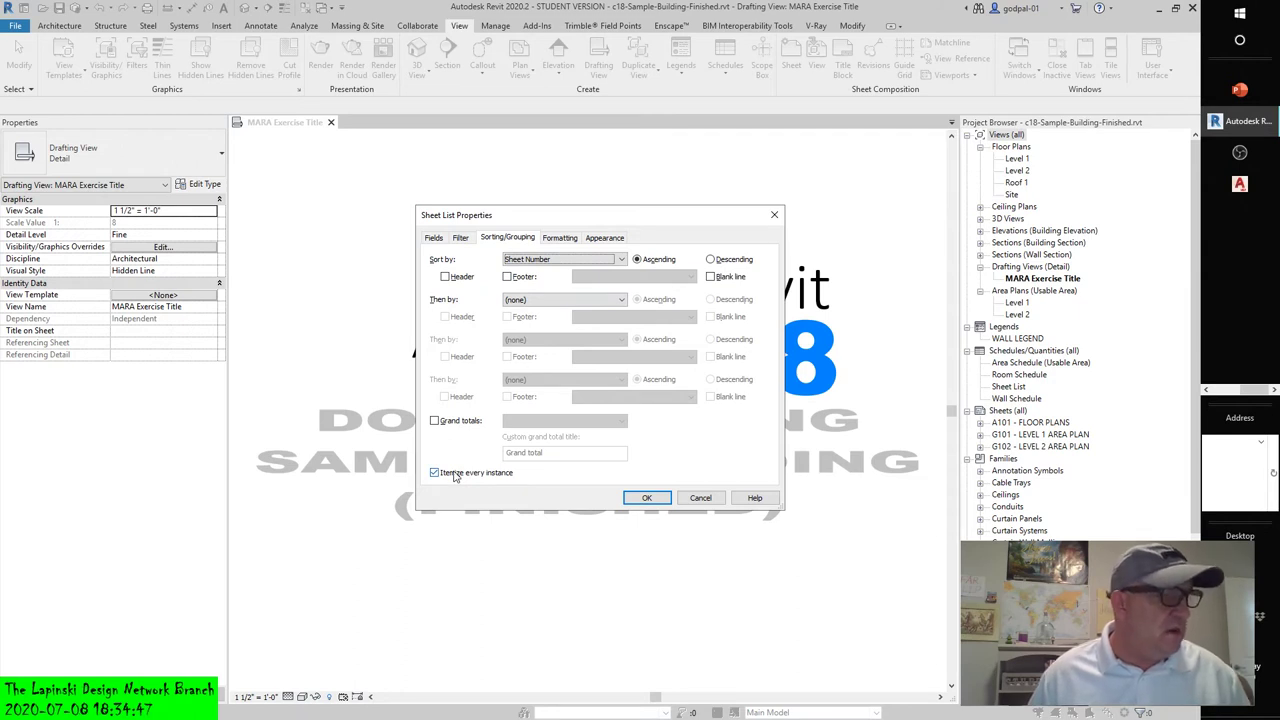
click(453, 474)
click(648, 497)
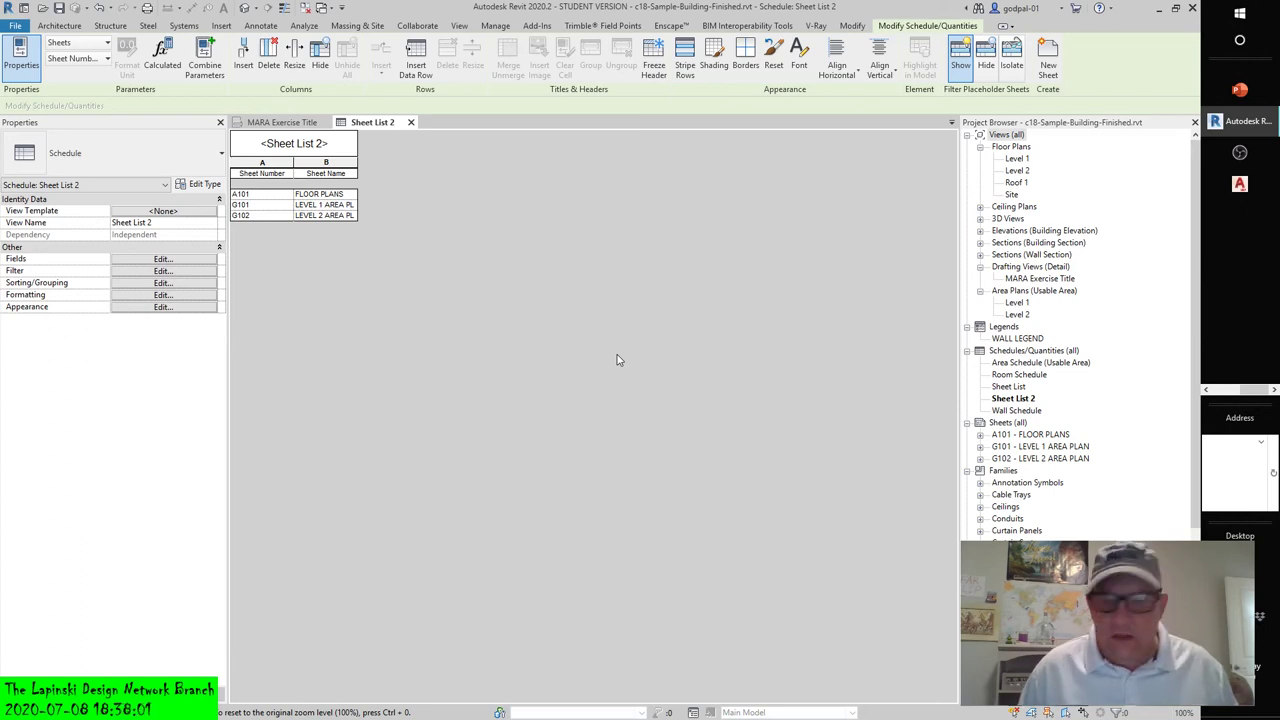
Step: Drag the Sheet Name column wider so names fit, then select the A101 row
click(350, 163)
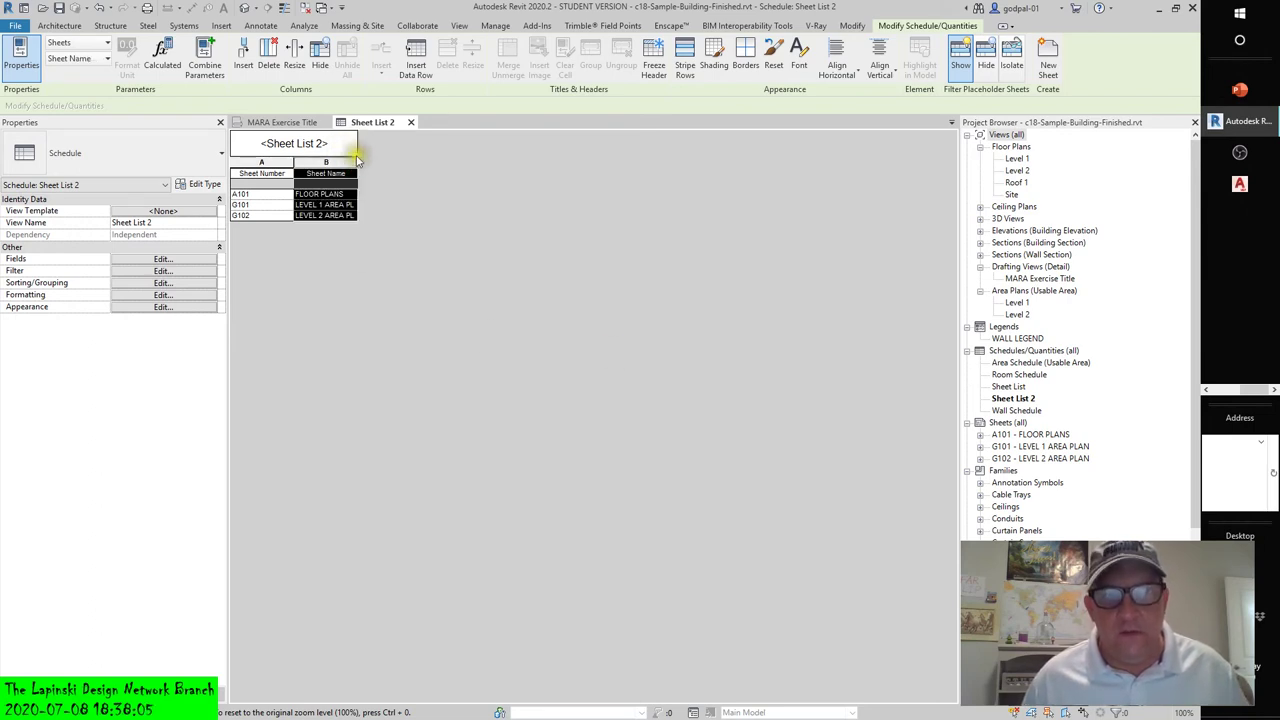
drag(357, 163, 385, 163)
click(420, 238)
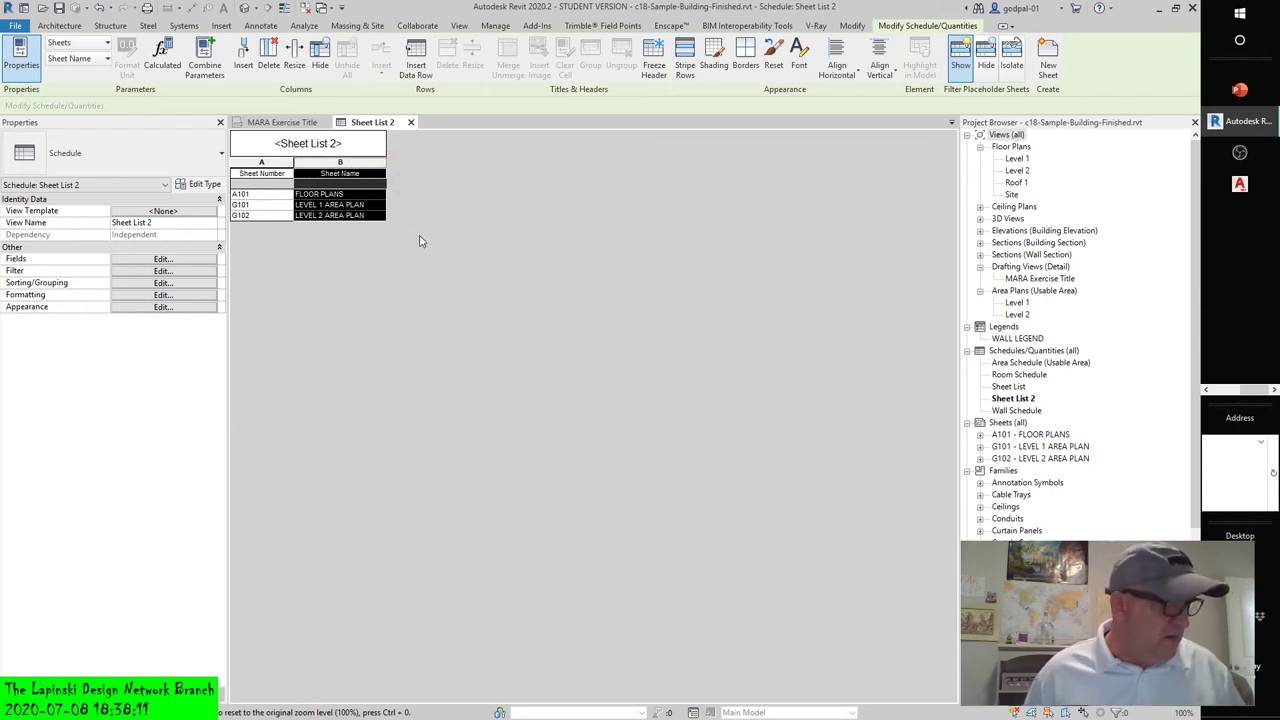
click(408, 232)
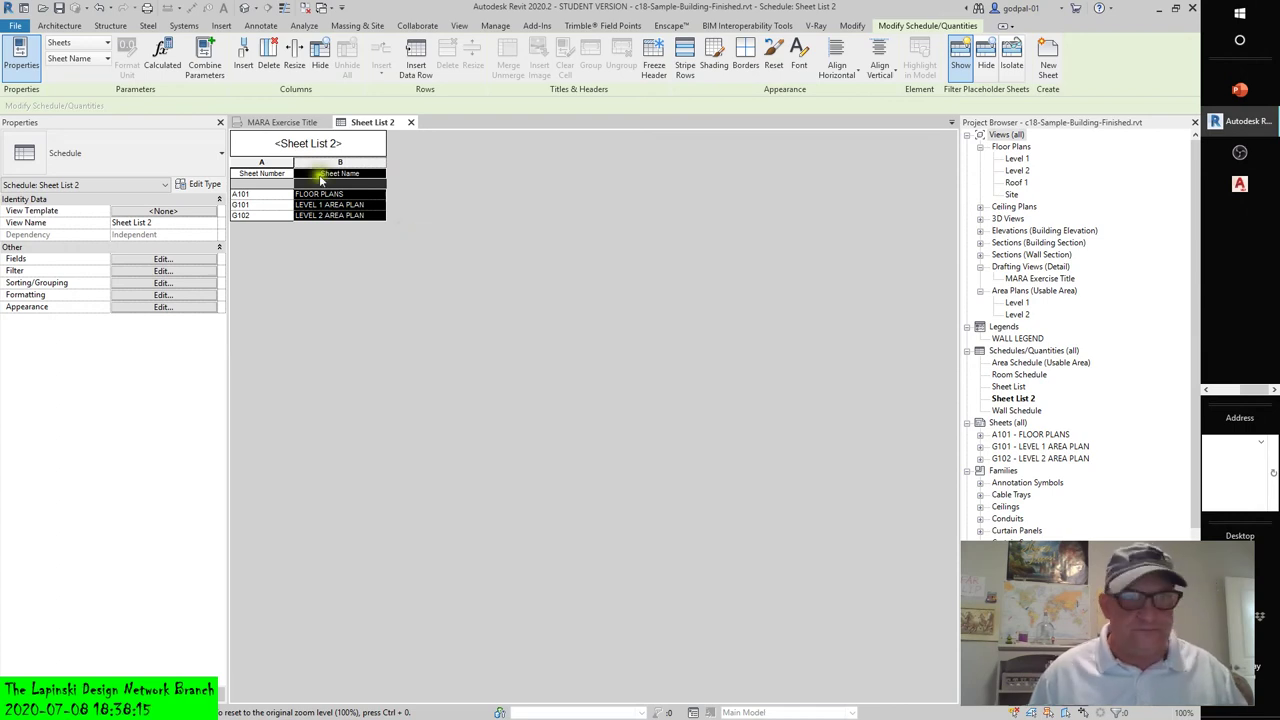
click(241, 196)
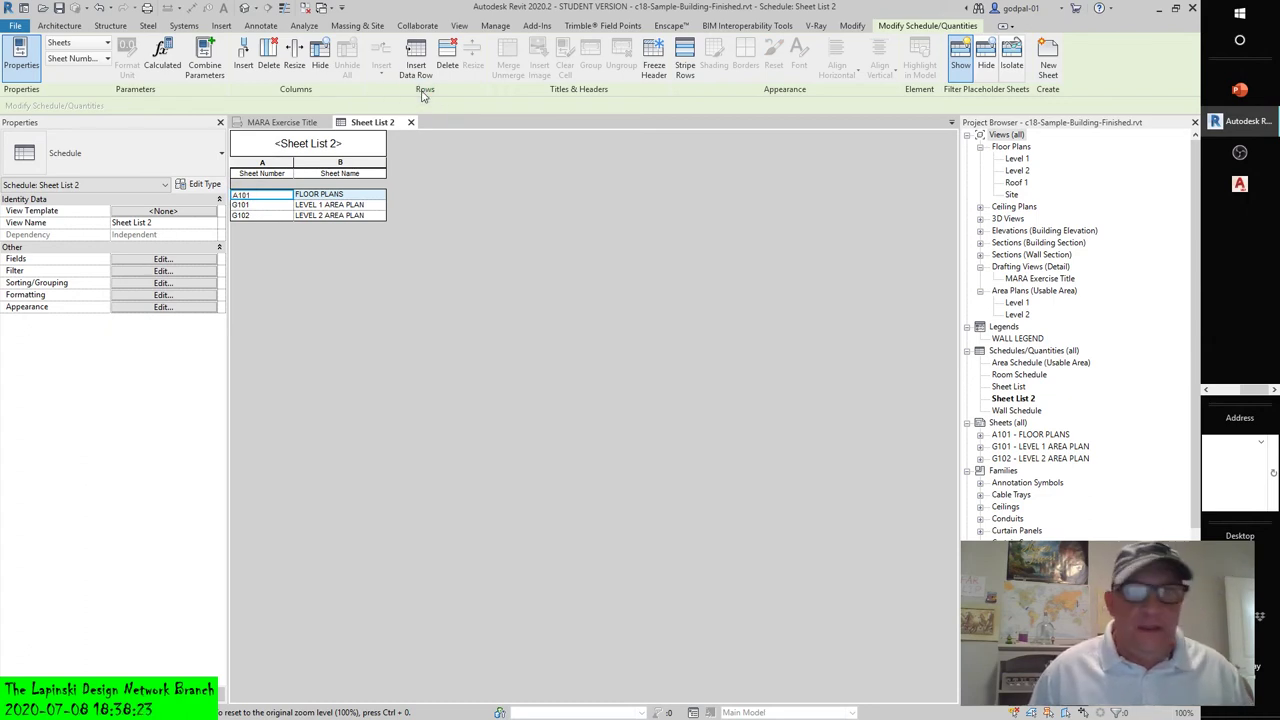
click(420, 60)
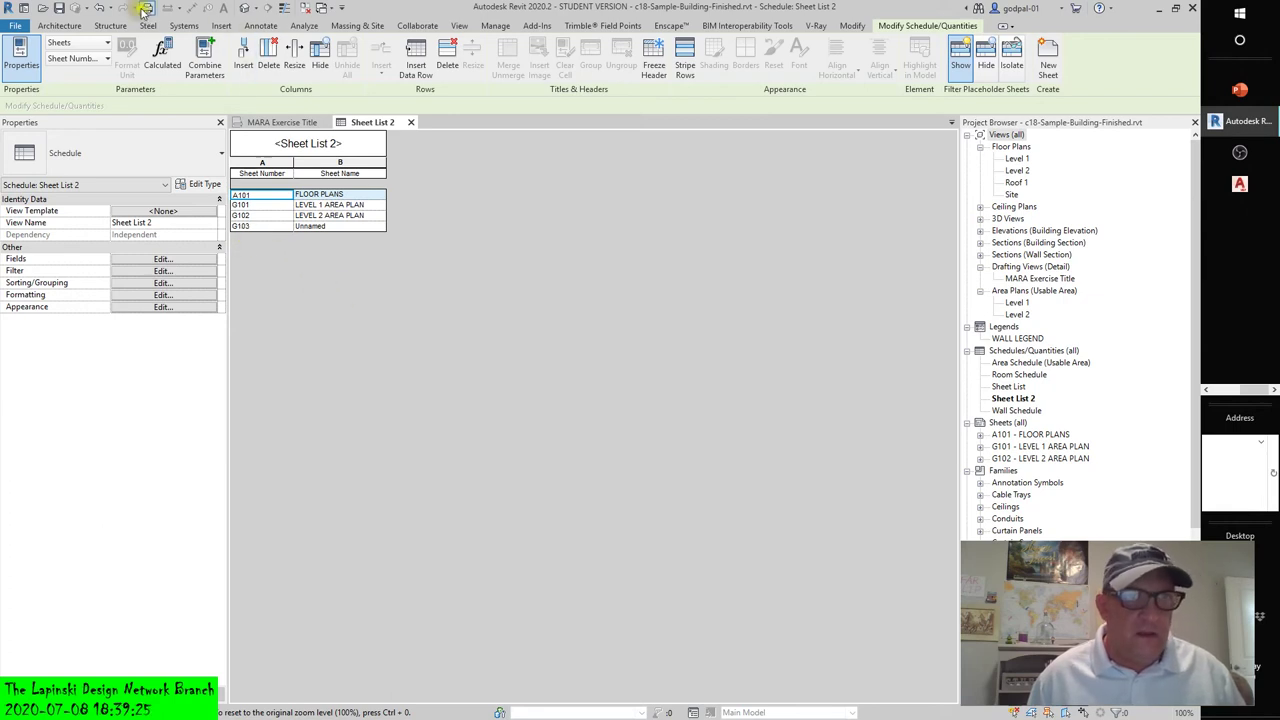
click(99, 7)
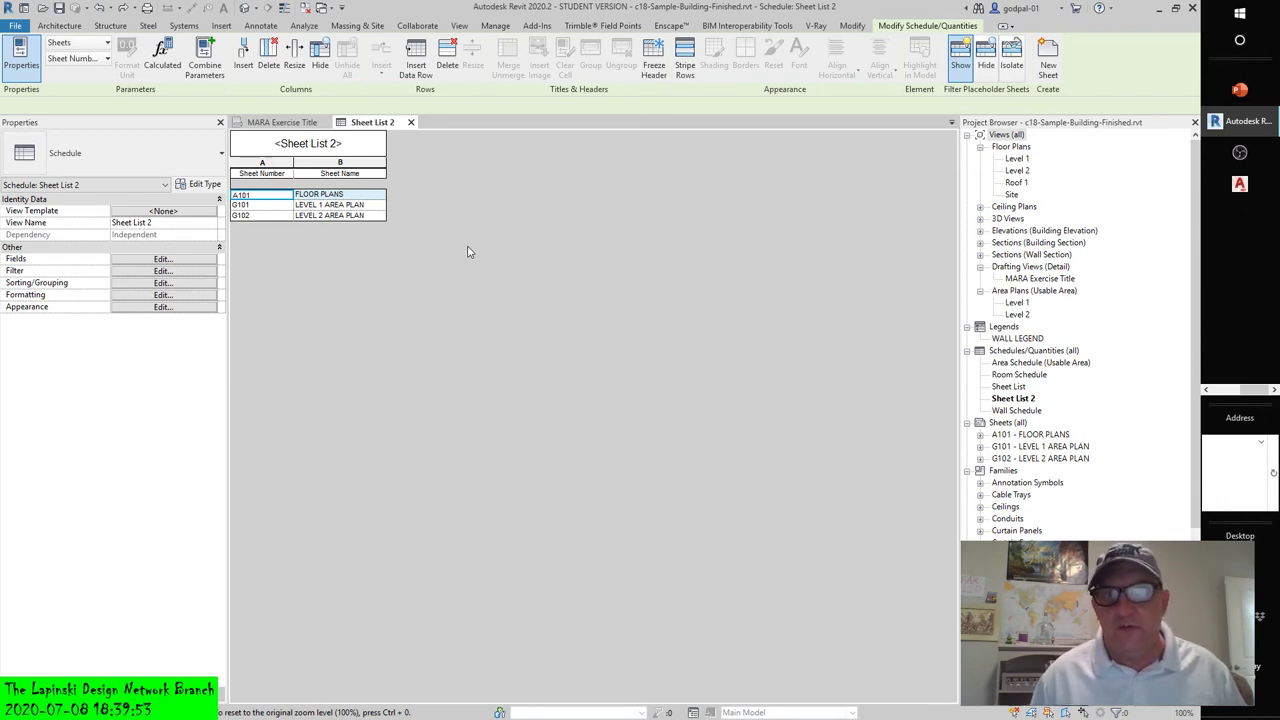
click(242, 196)
right_click(245, 199)
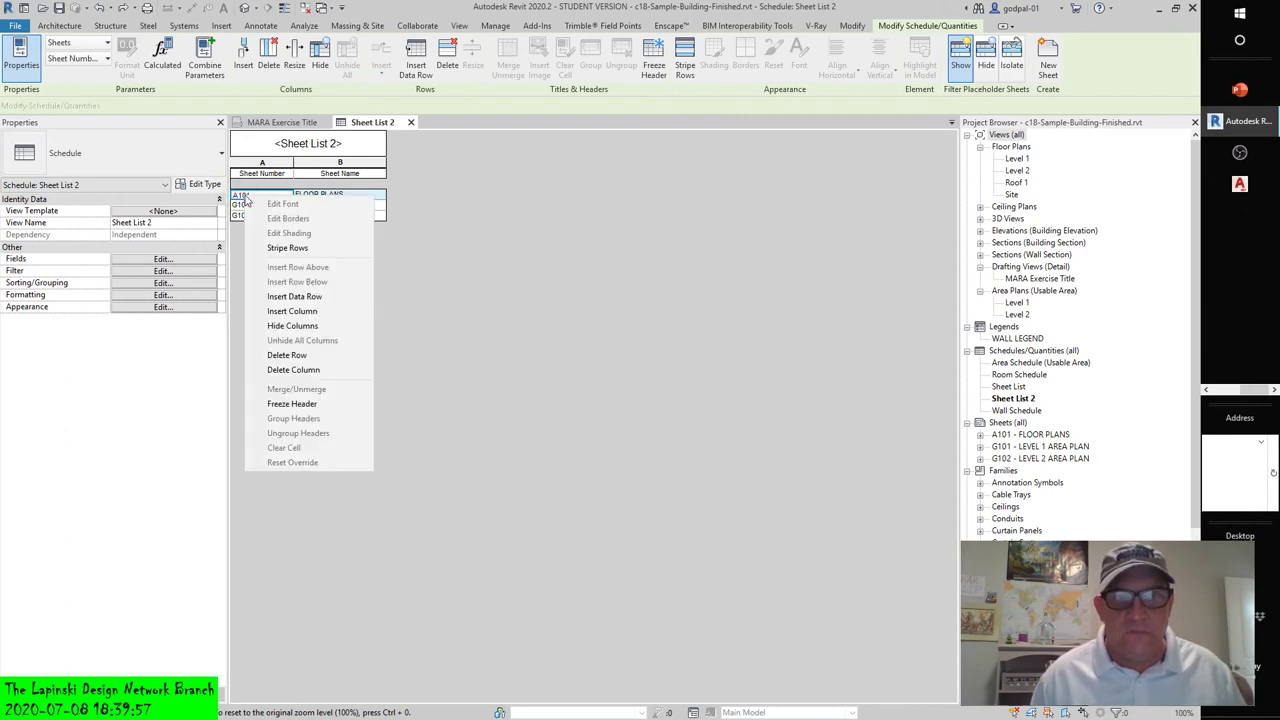
click(594, 286)
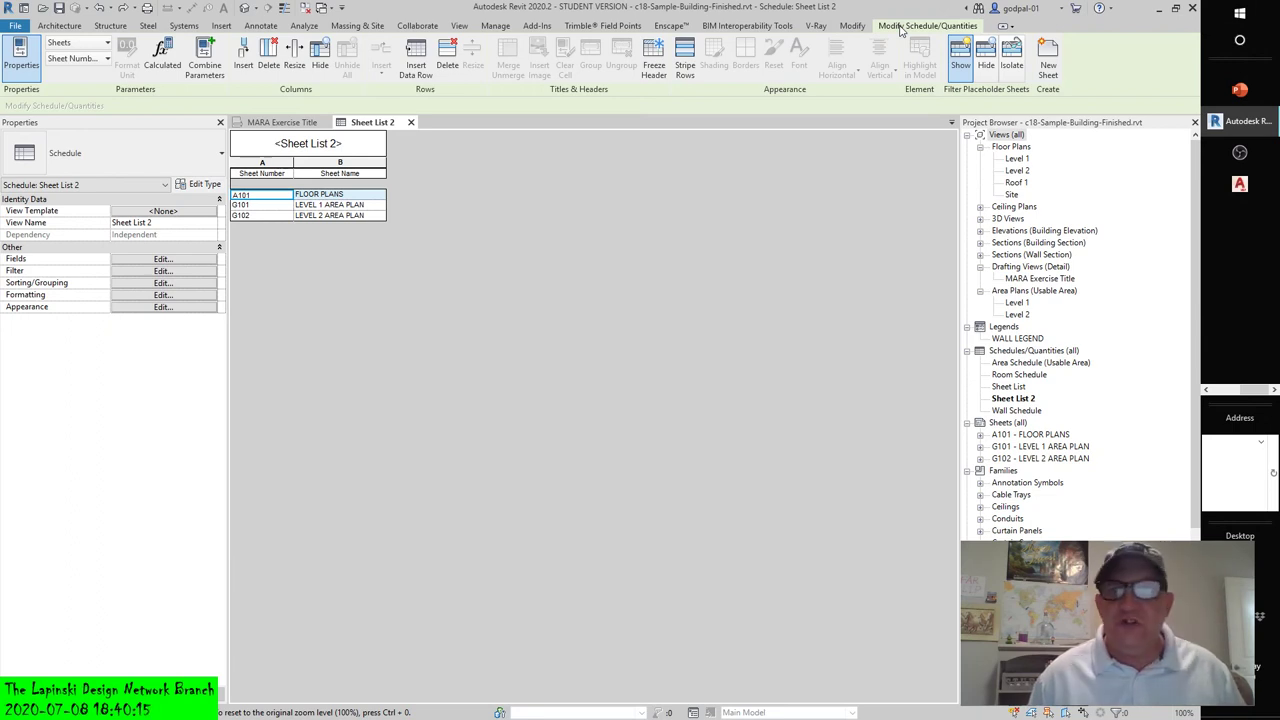
Step: Cancel two trial New Sheet attempts, then bring up the Modify Schedule/Quantities tools
click(1049, 70)
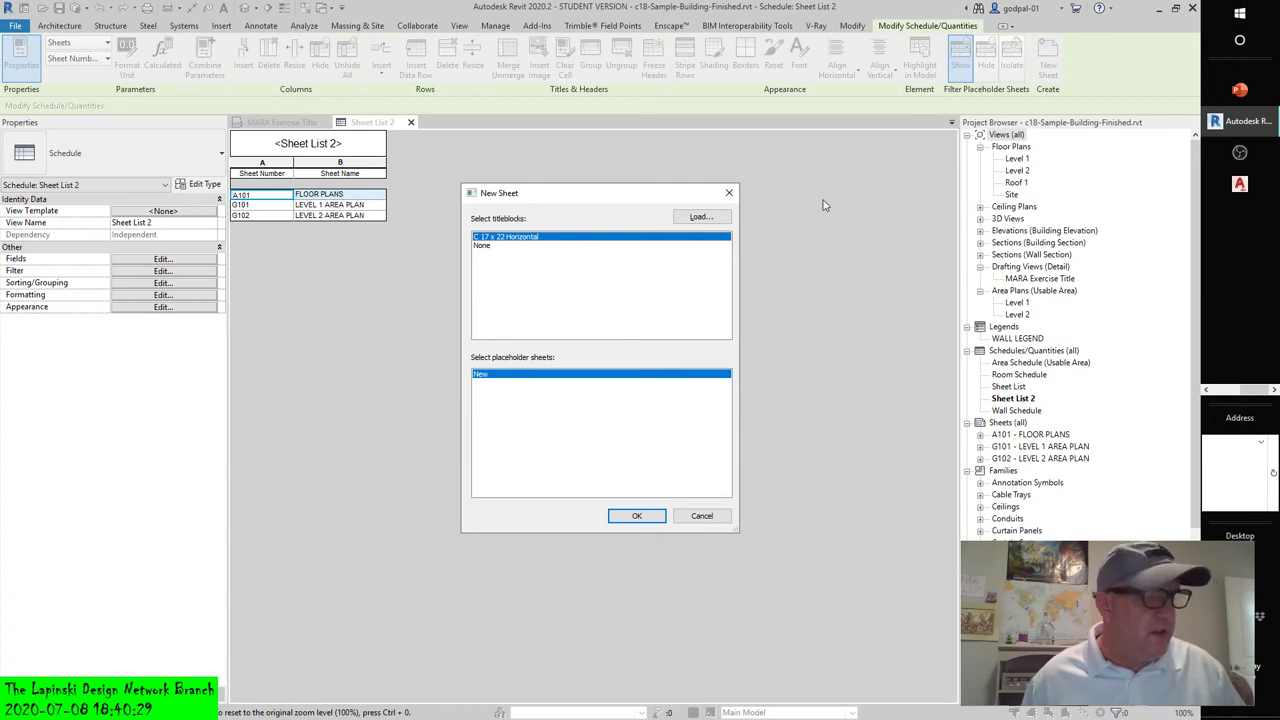
click(702, 515)
click(460, 26)
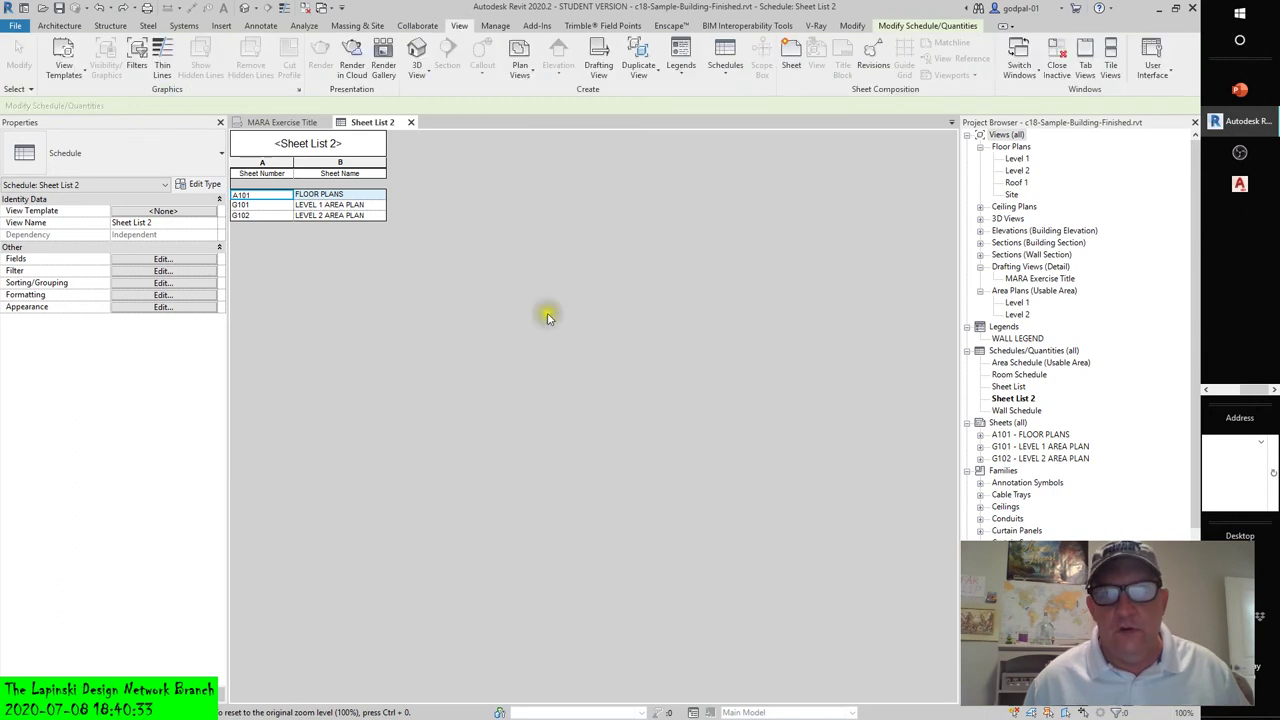
click(791, 55)
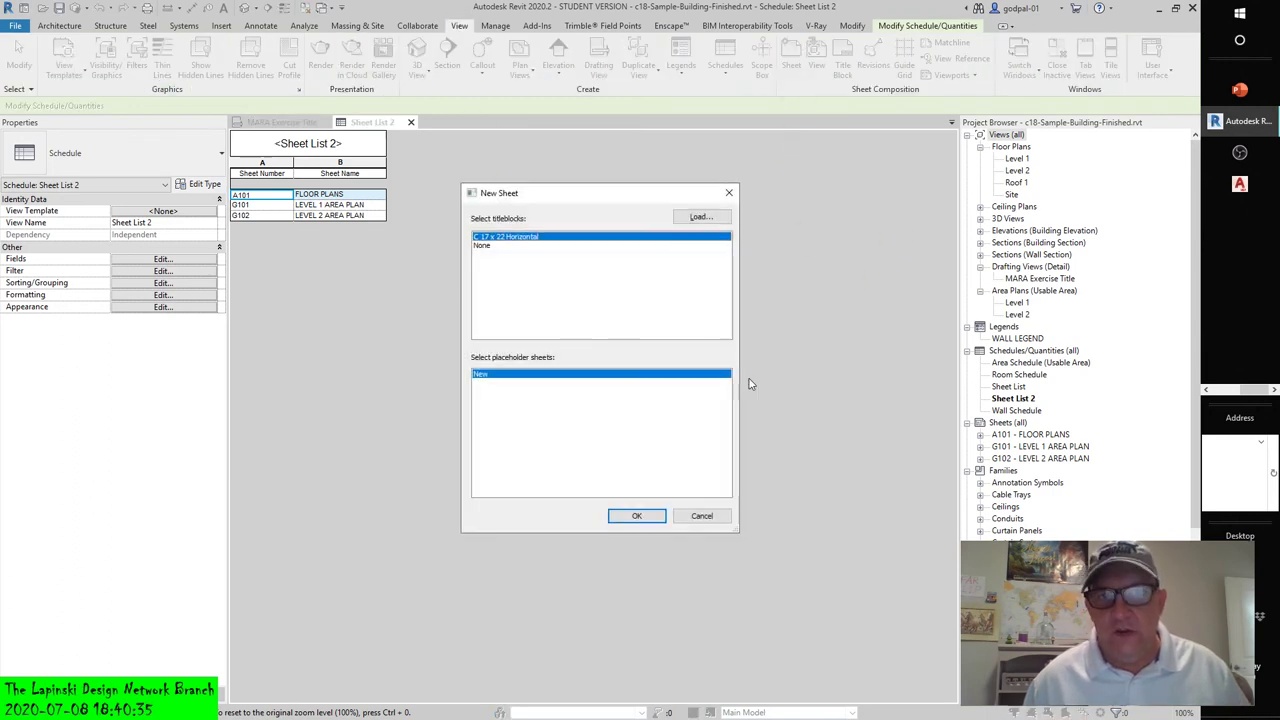
click(700, 516)
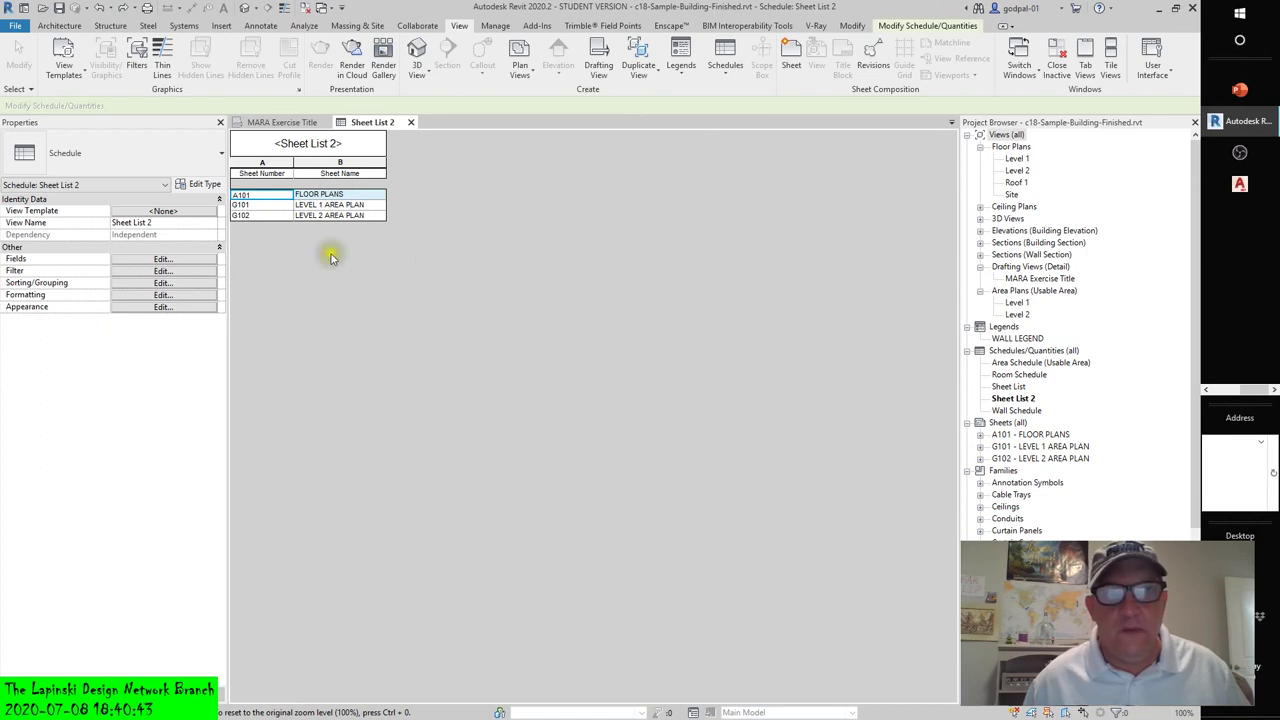
click(902, 26)
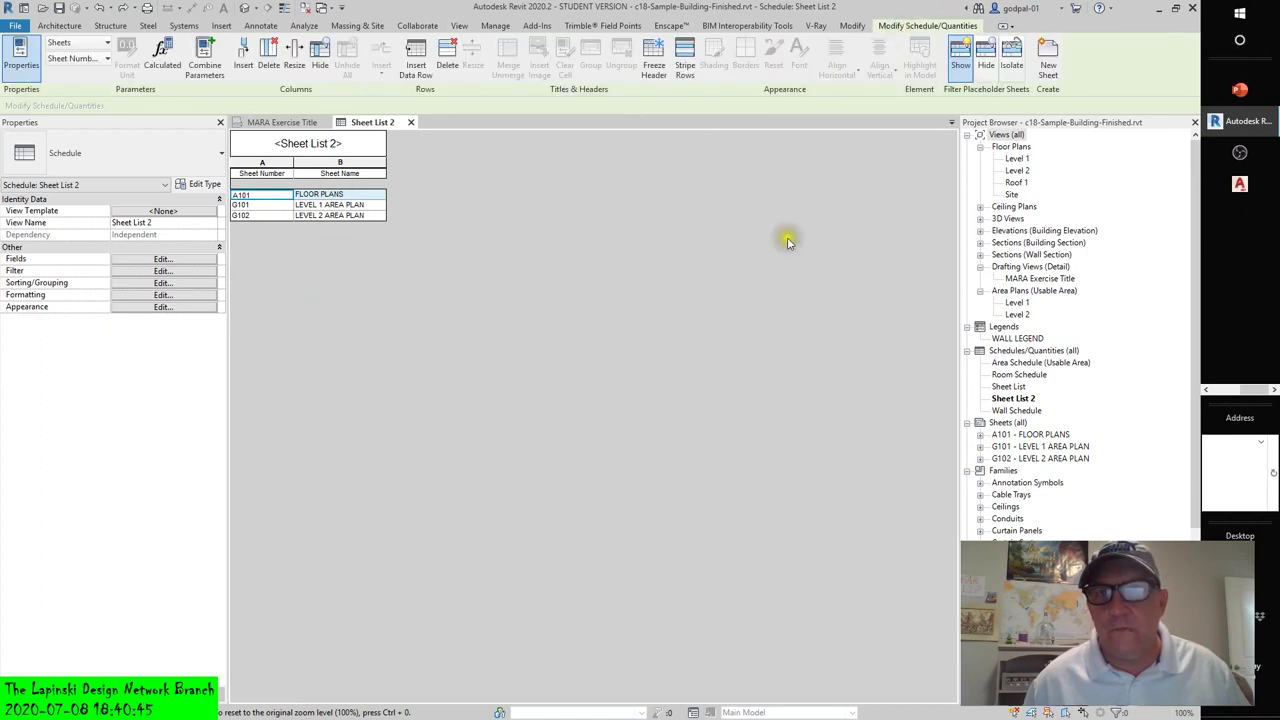
click(679, 251)
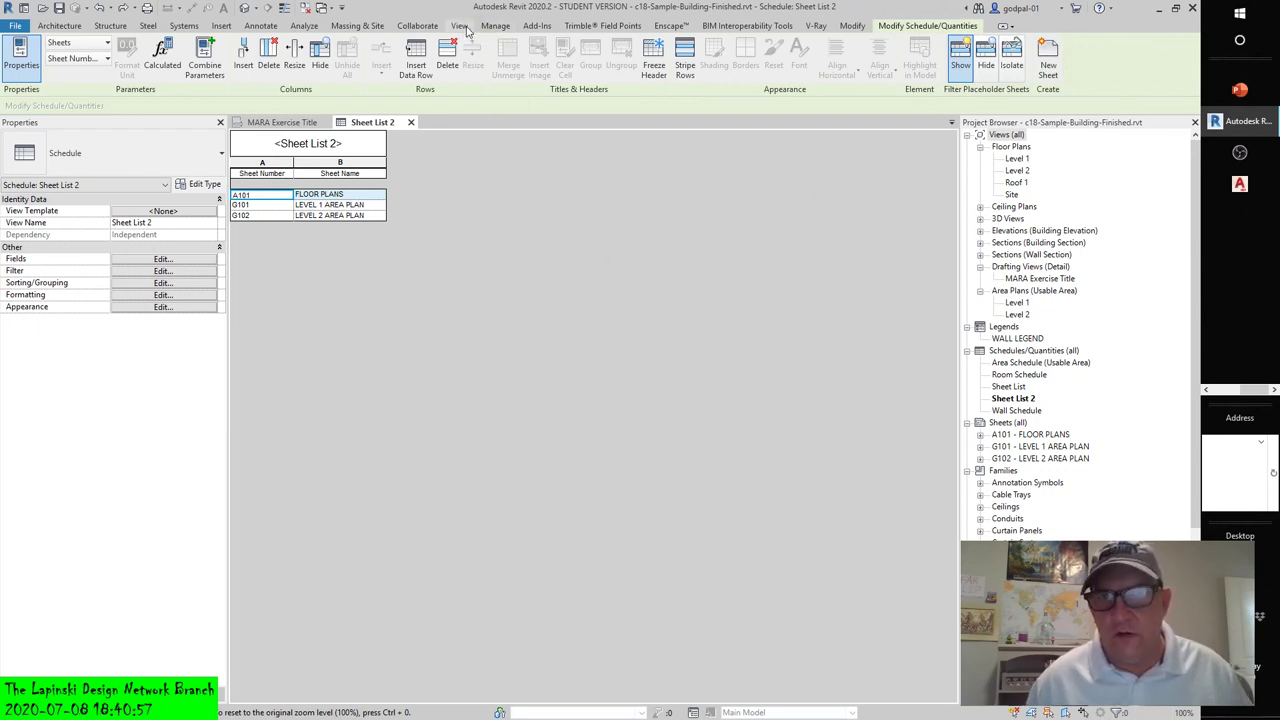
Step: Open the New Sheet dialog from the Modify Schedule/Quantities ribbon
click(1047, 58)
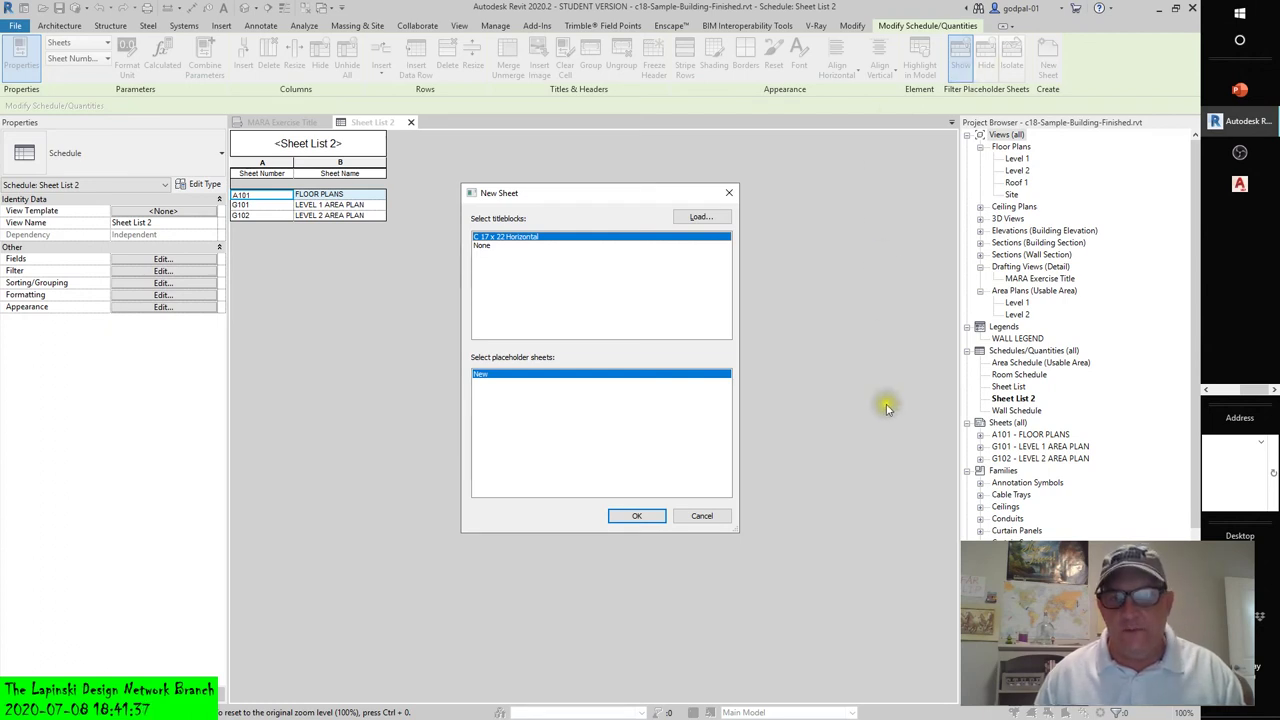
Step: Confirm the New Sheet dialog to create G103 - Unnamed on C 17 x 22 Horizontal
click(645, 514)
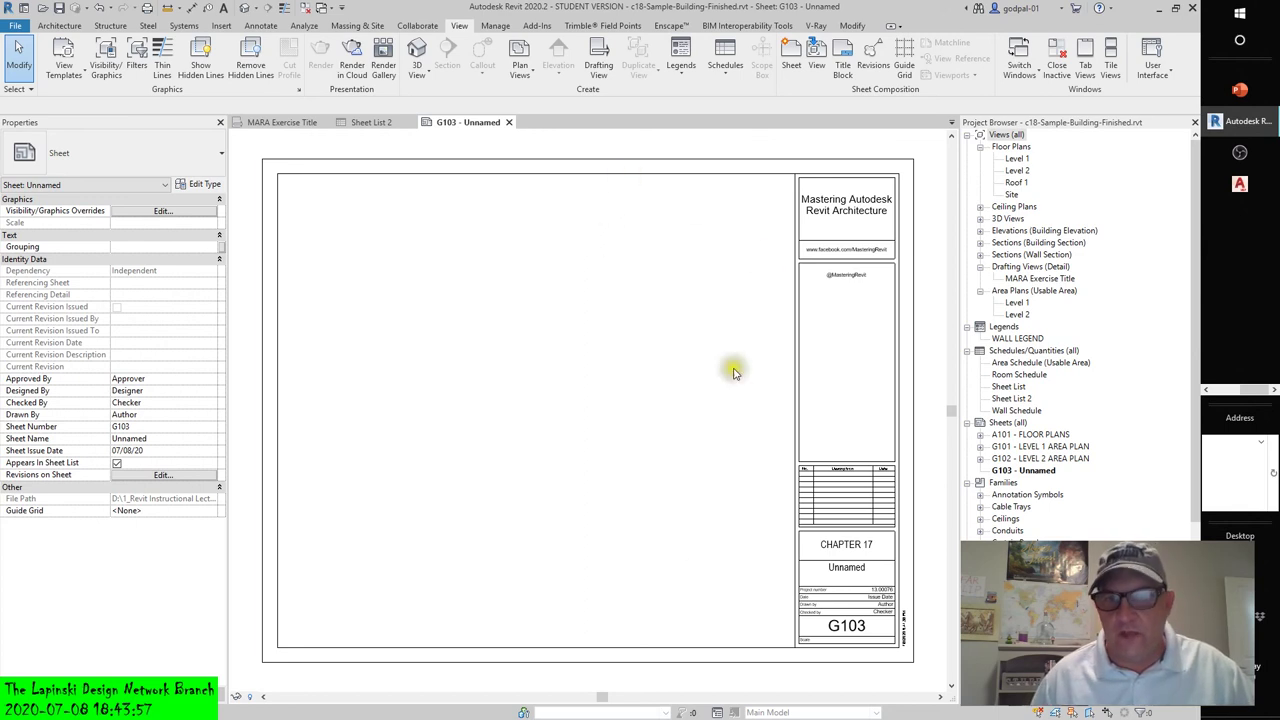
scroll(827, 598, up, 5)
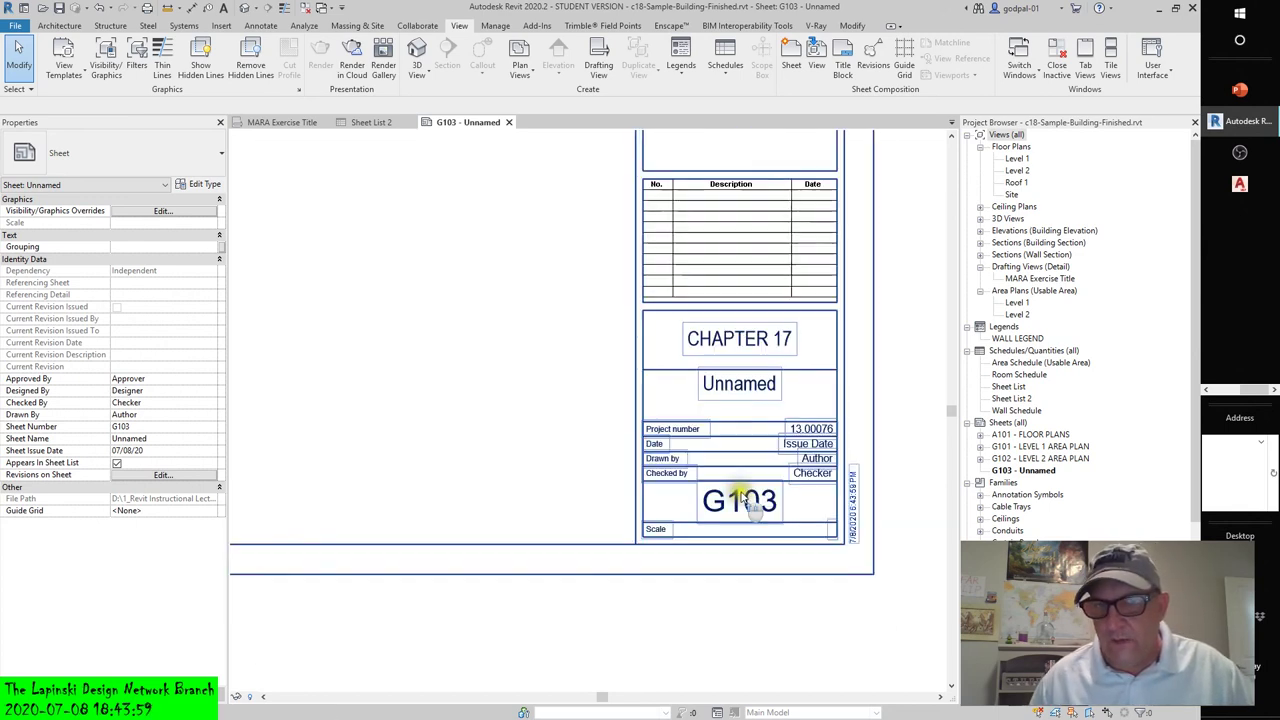
scroll(812, 420, down, 5)
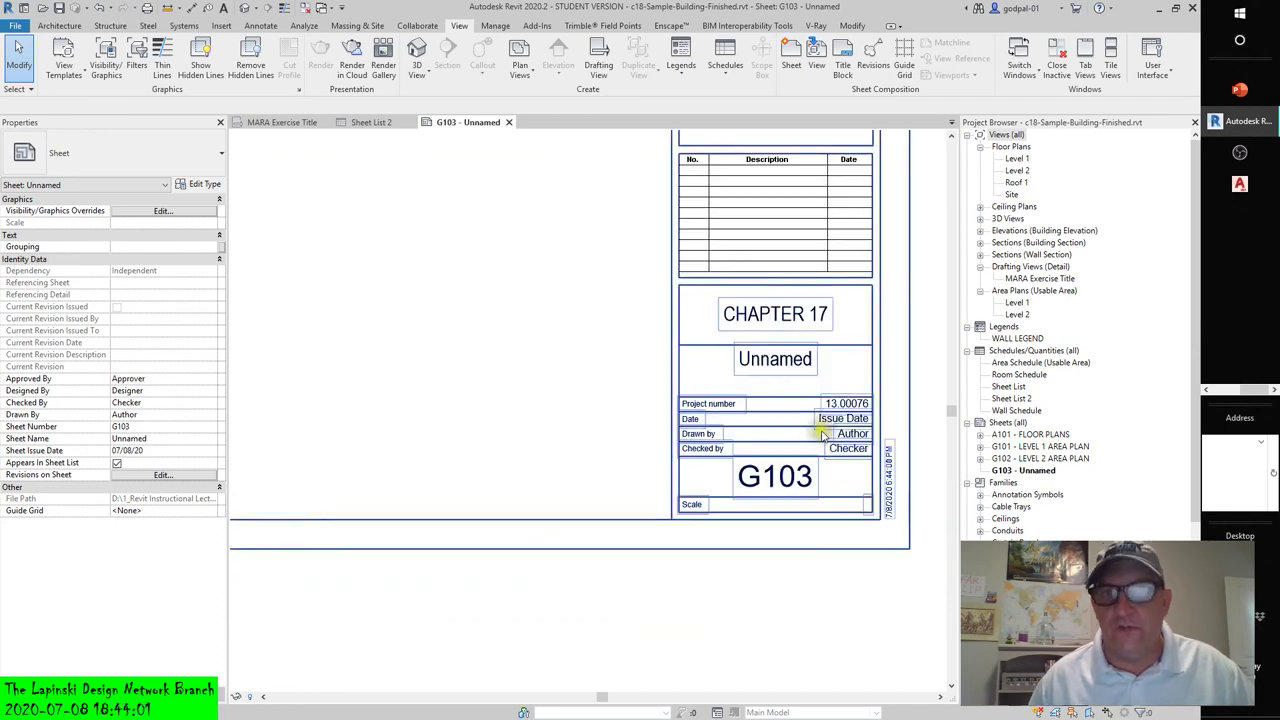
click(637, 212)
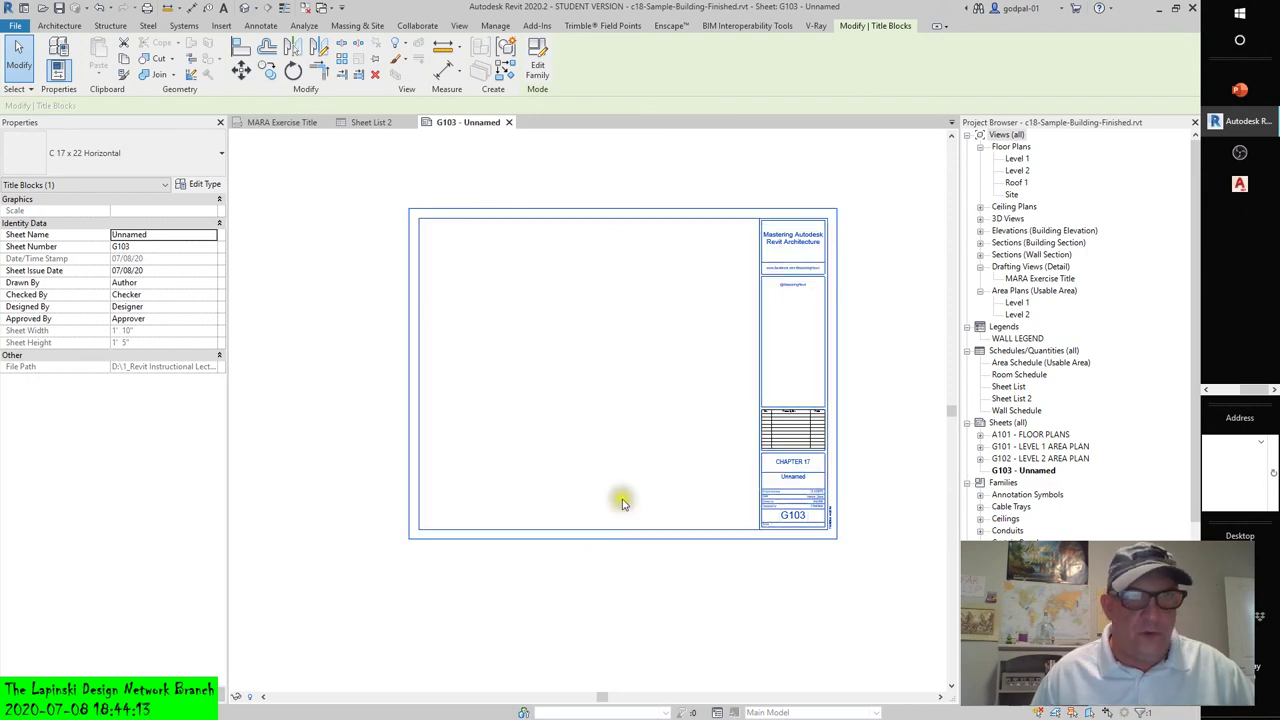
Step: Close the MARA Exercise Title view and tile Sheet List 2 beside the G103 sheet
click(366, 123)
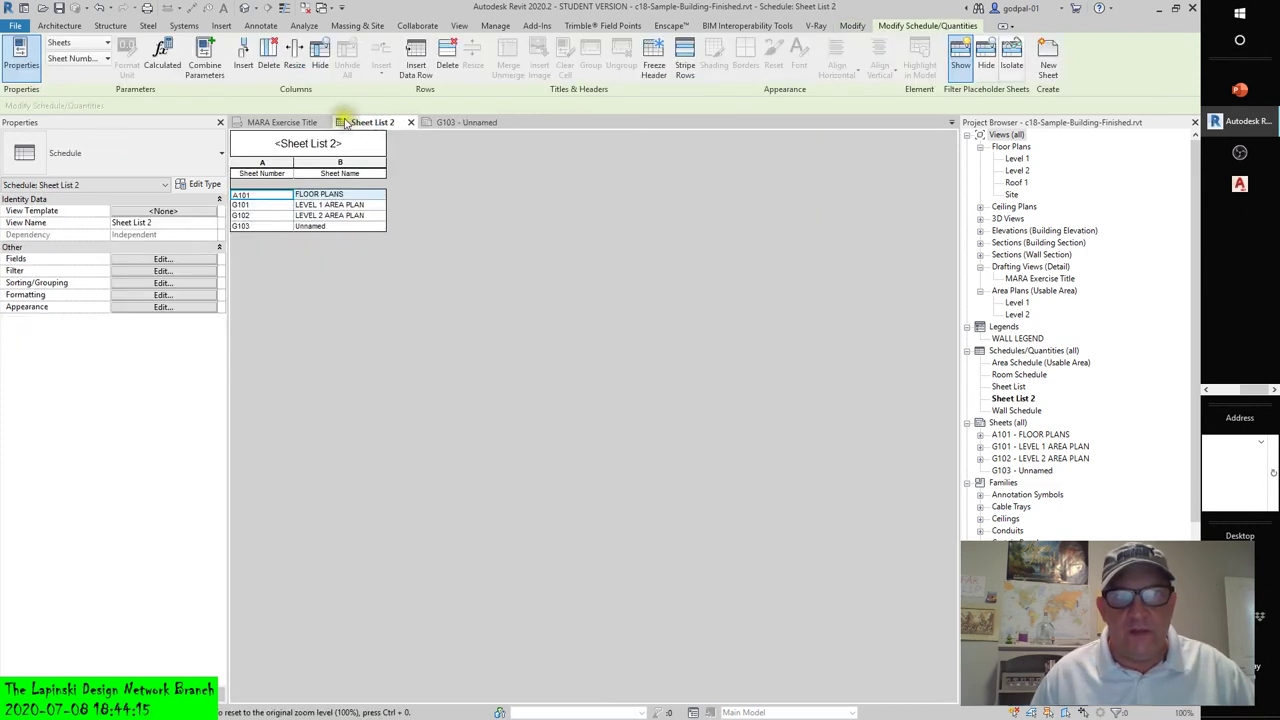
click(324, 122)
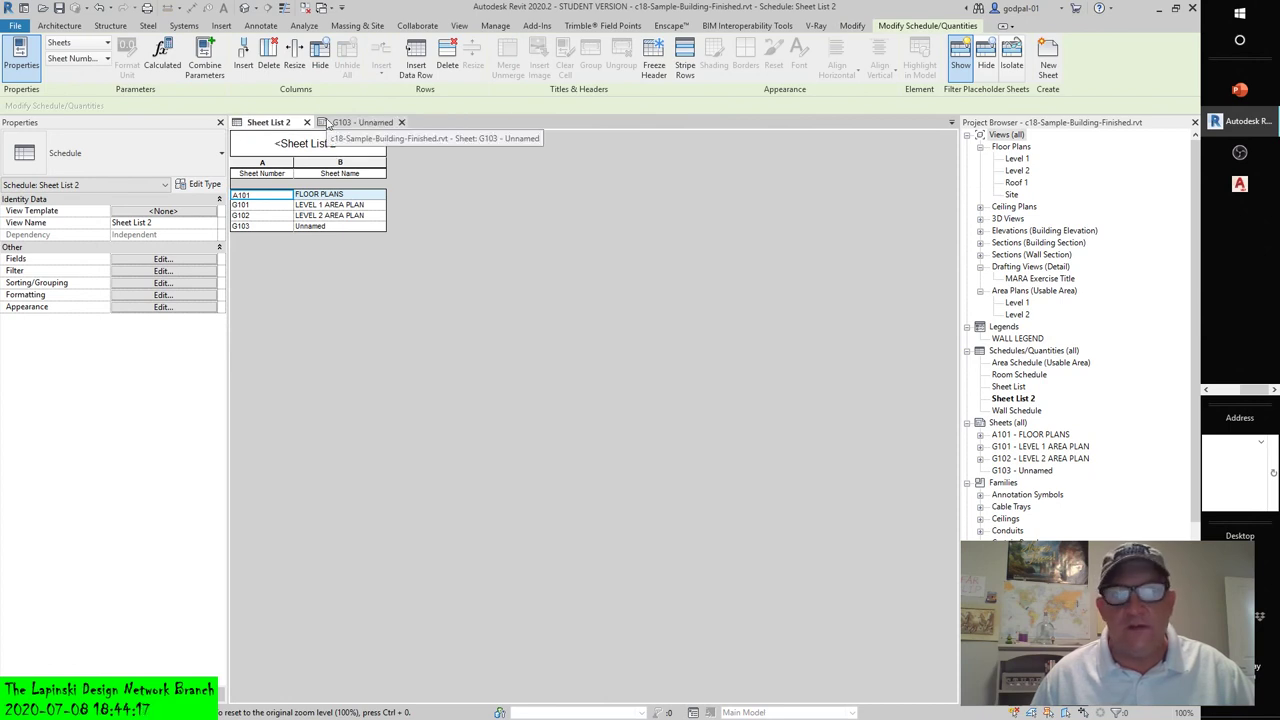
click(459, 25)
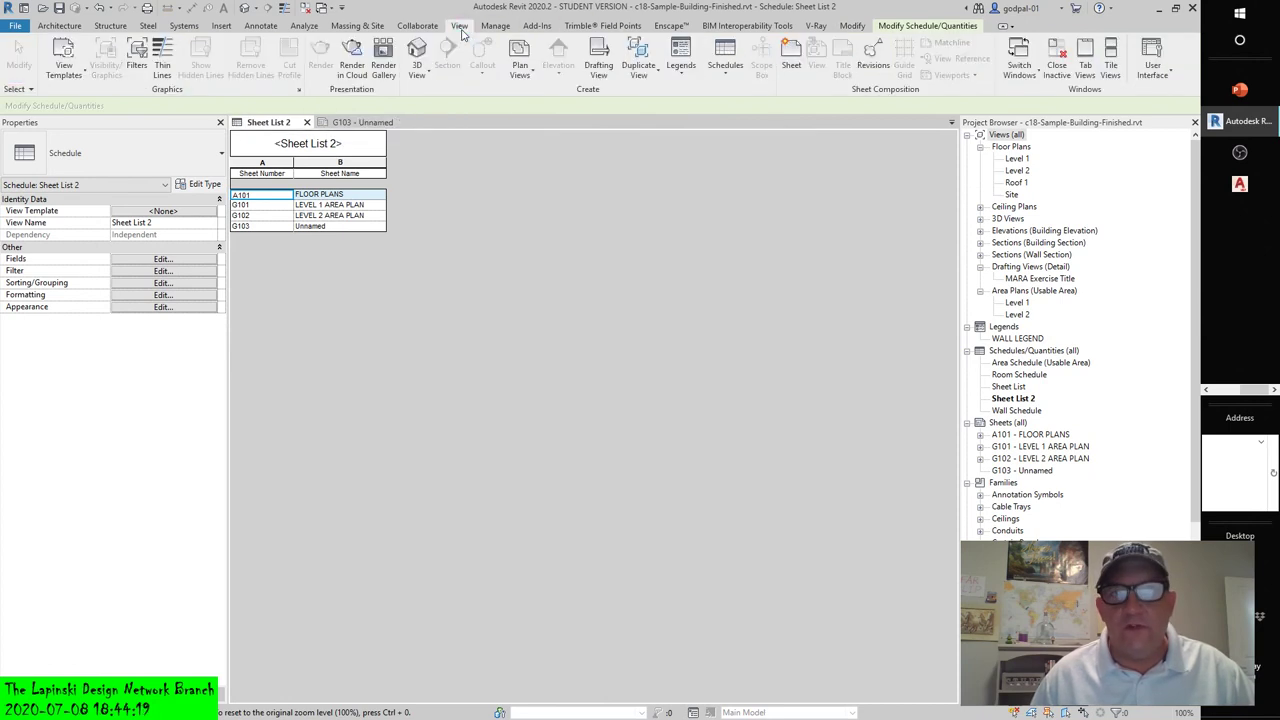
click(1109, 60)
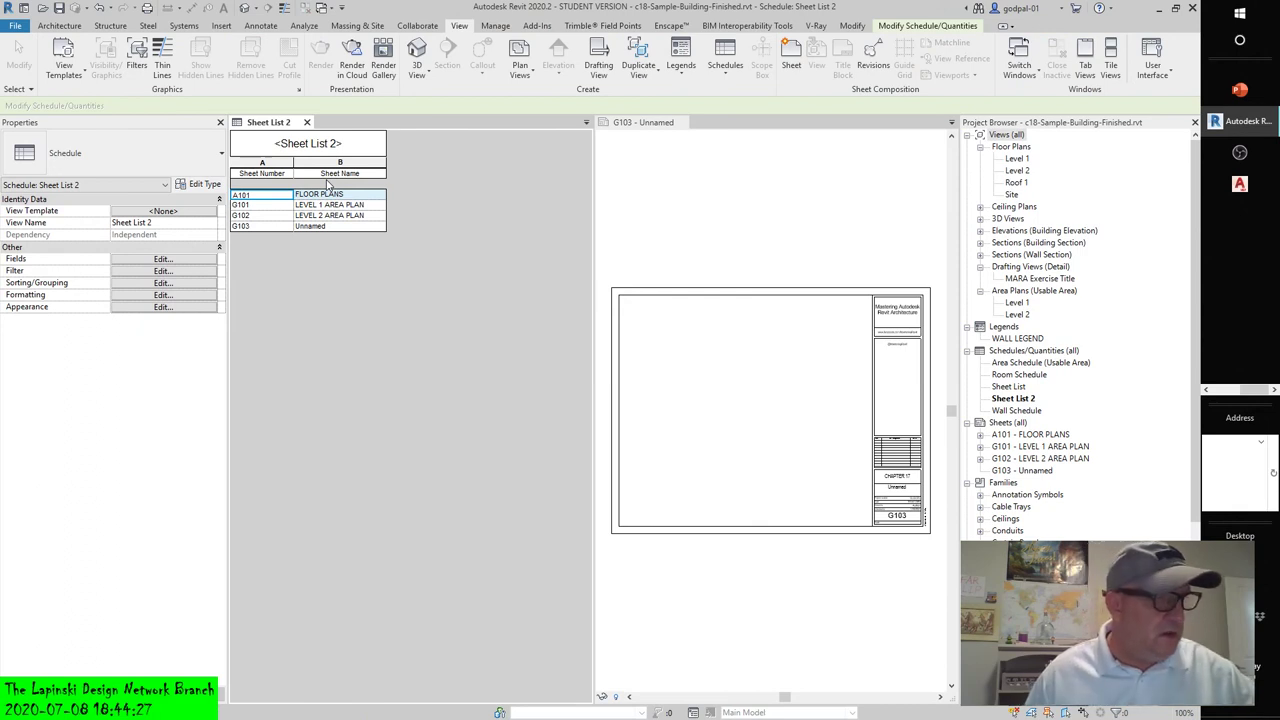
Step: Select the G101 row and inspect the G101 LEVEL 1 AREA PLAN sheet's properties
click(237, 206)
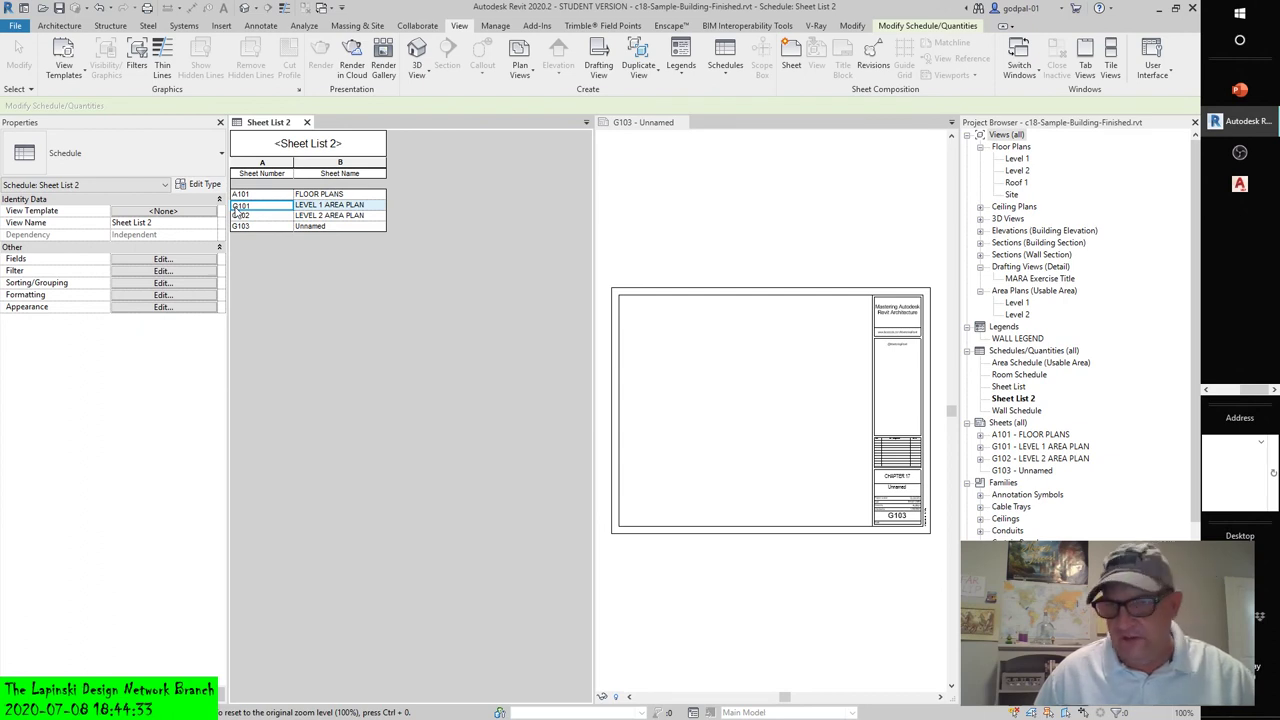
click(1010, 447)
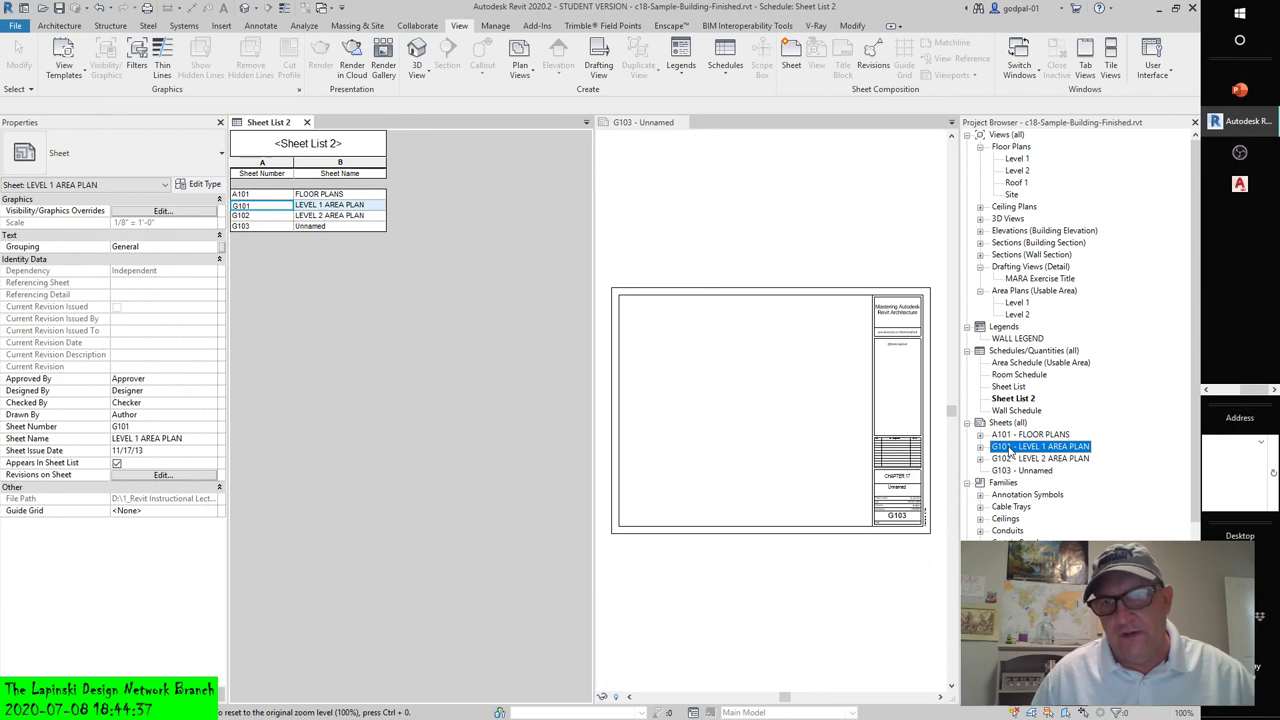
click(733, 208)
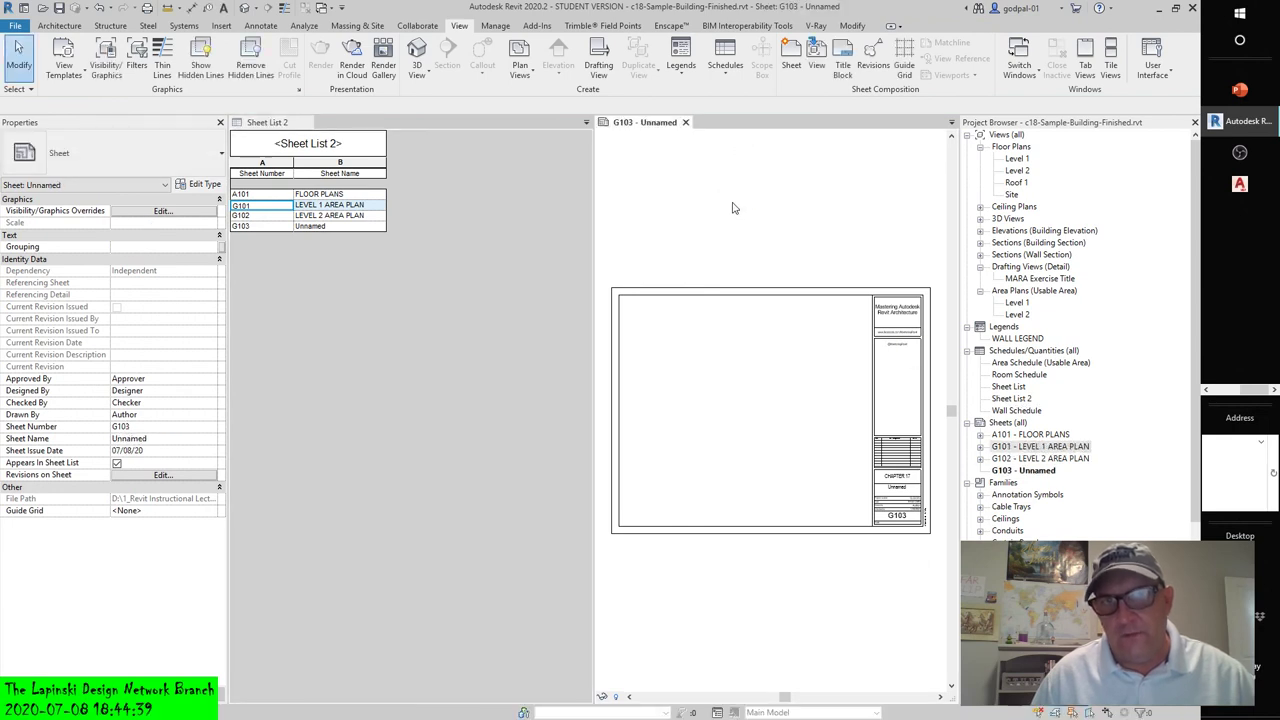
click(240, 205)
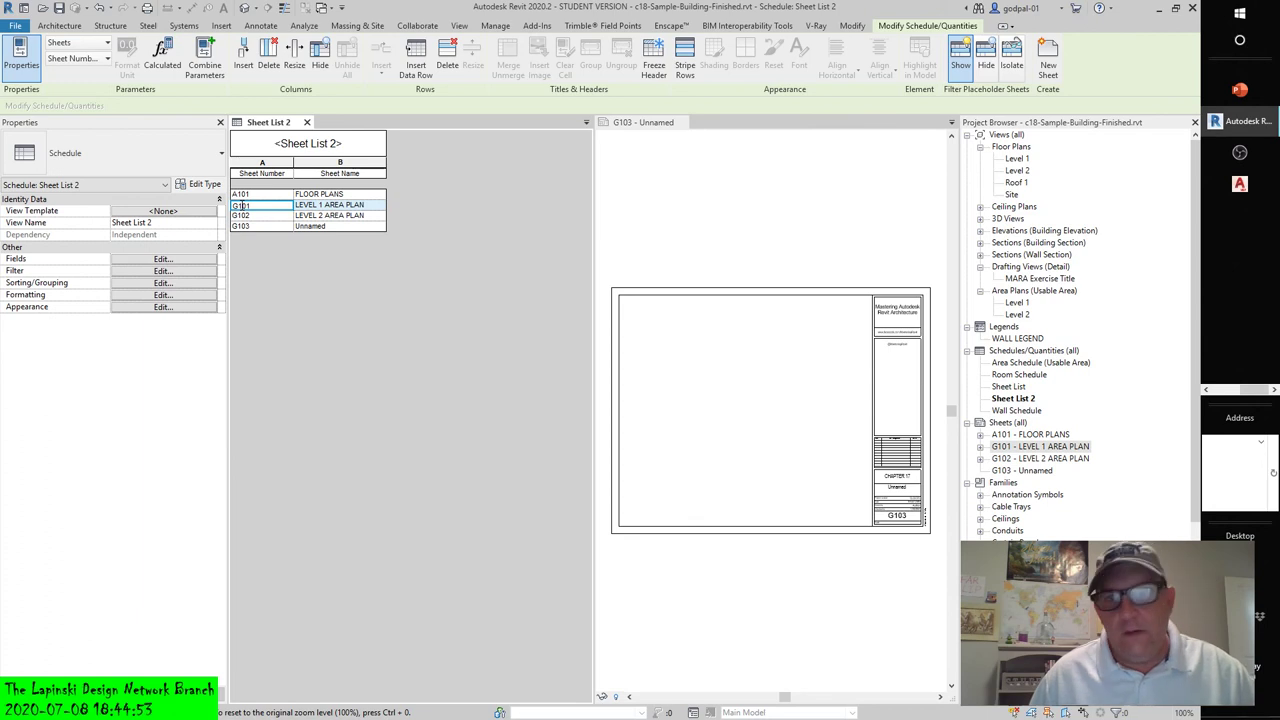
click(1020, 446)
click(1022, 447)
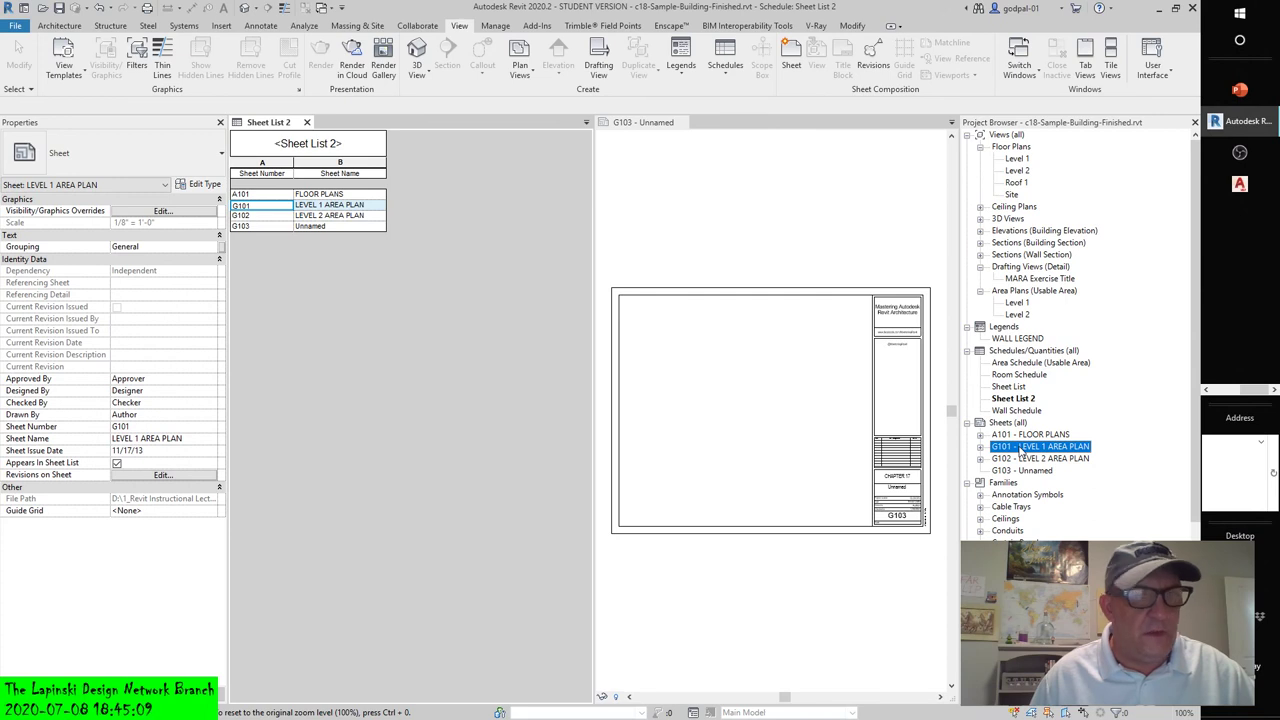
Step: Insert a data row below G103, creating placeholder sheet G104
click(240, 226)
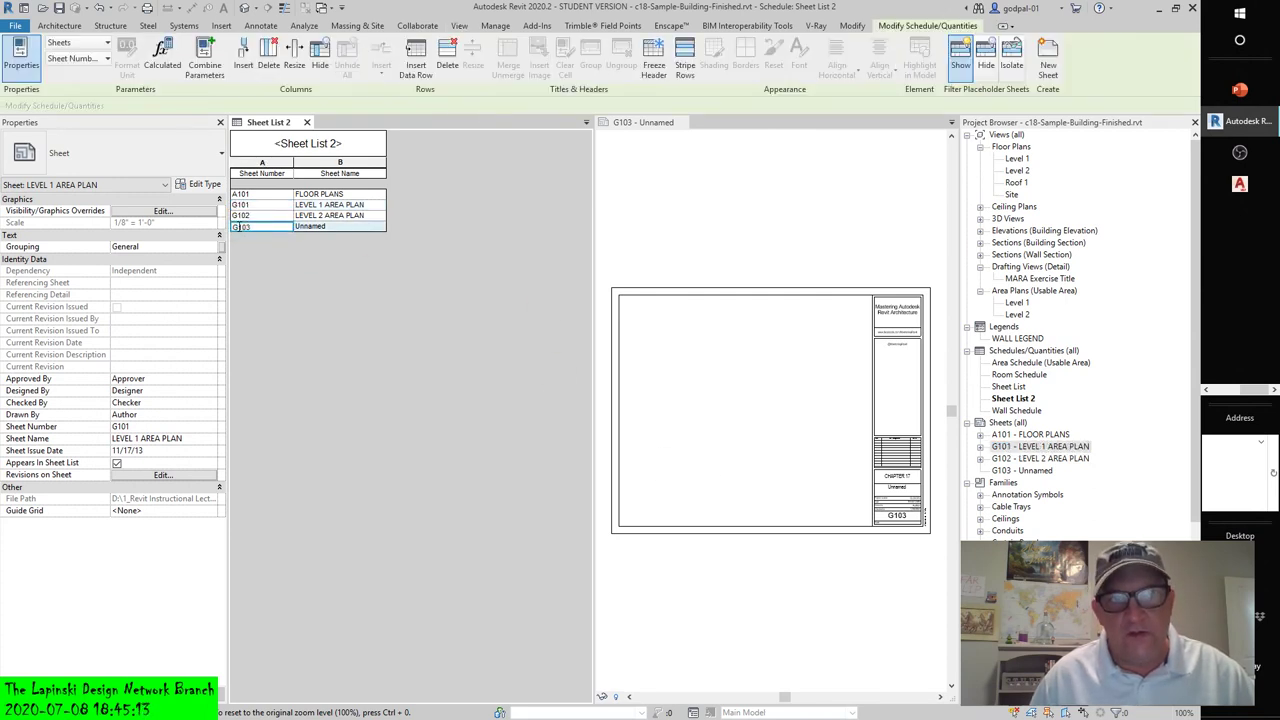
click(416, 65)
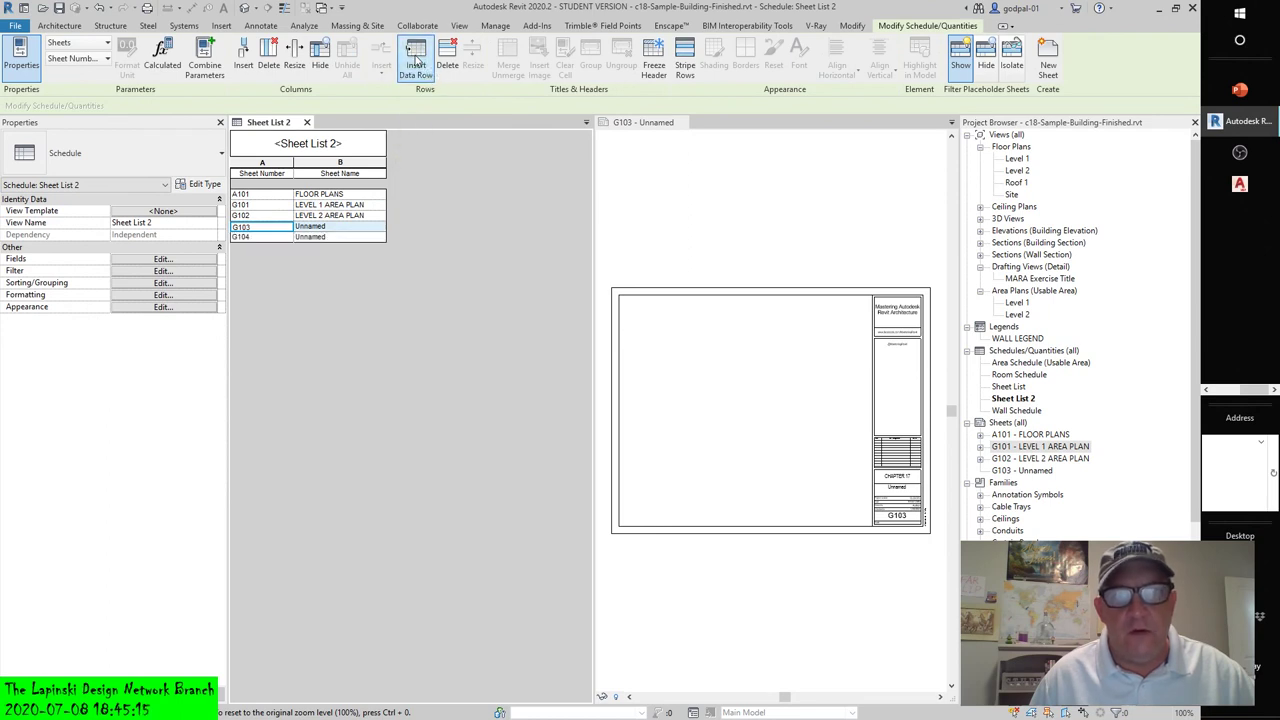
click(256, 237)
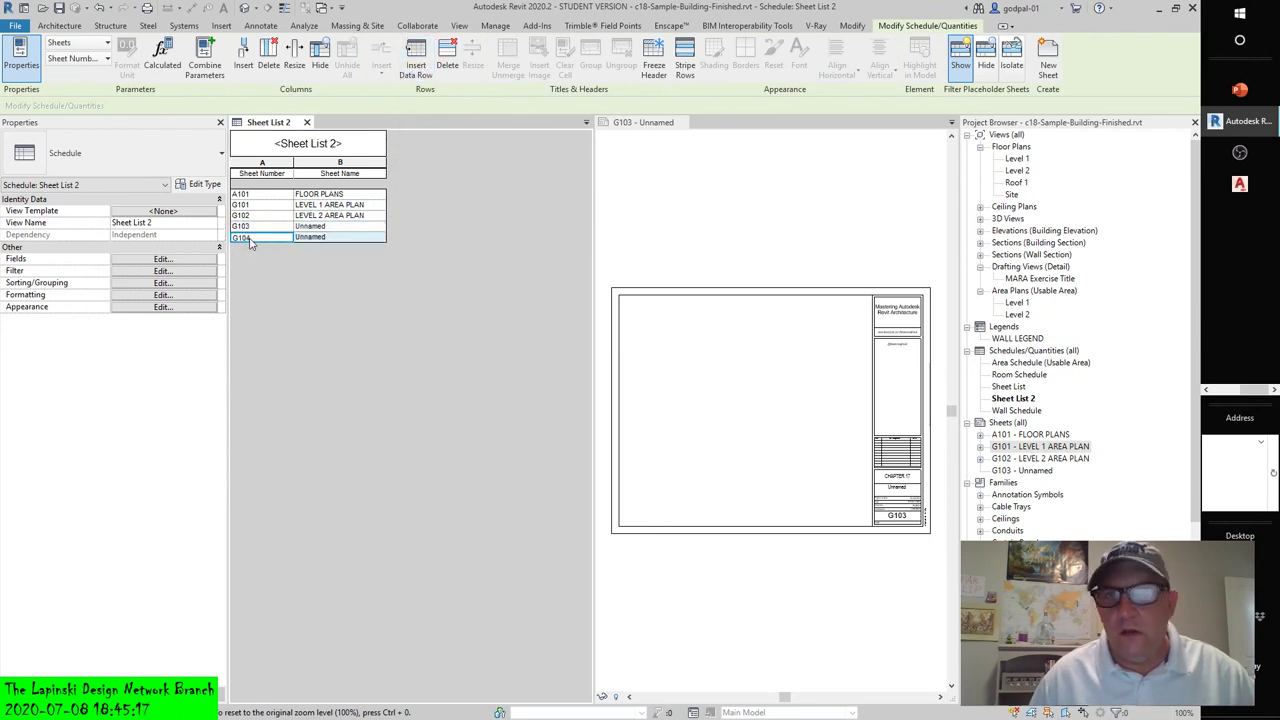
Step: Create sheet G104 from its placeholder using the C 17 x 22 Horizontal titleblock
click(1048, 55)
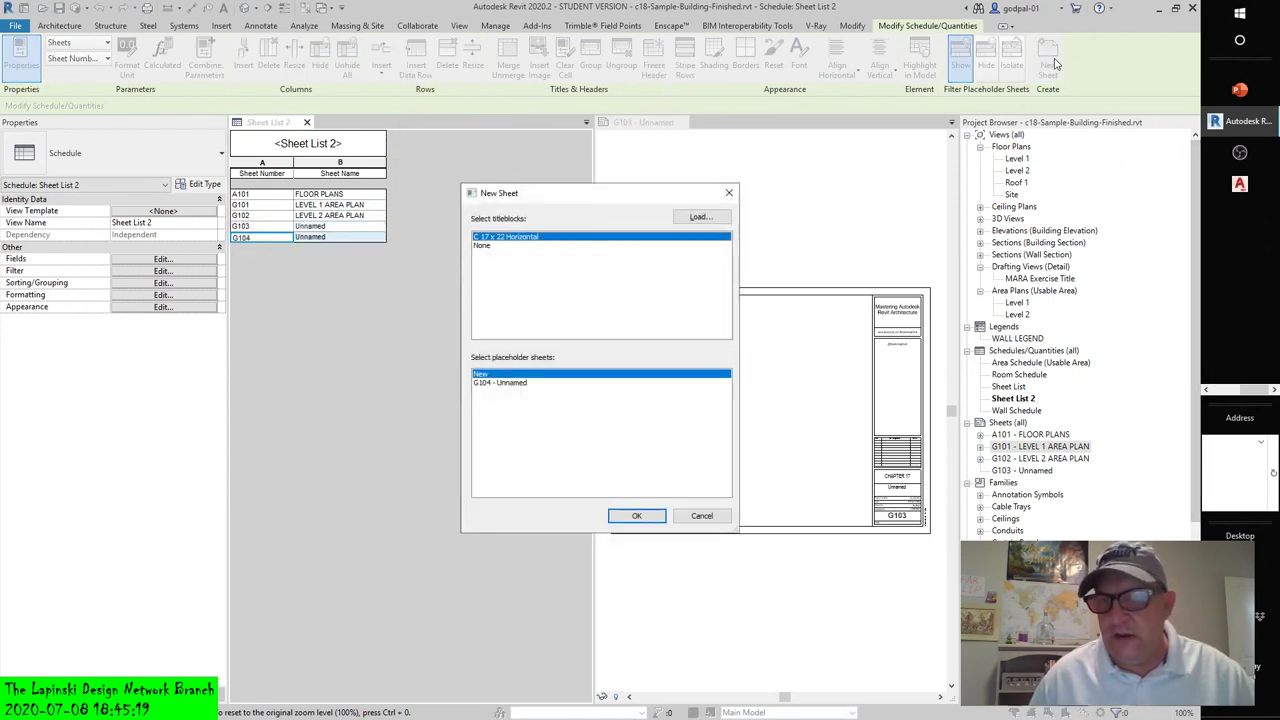
click(505, 384)
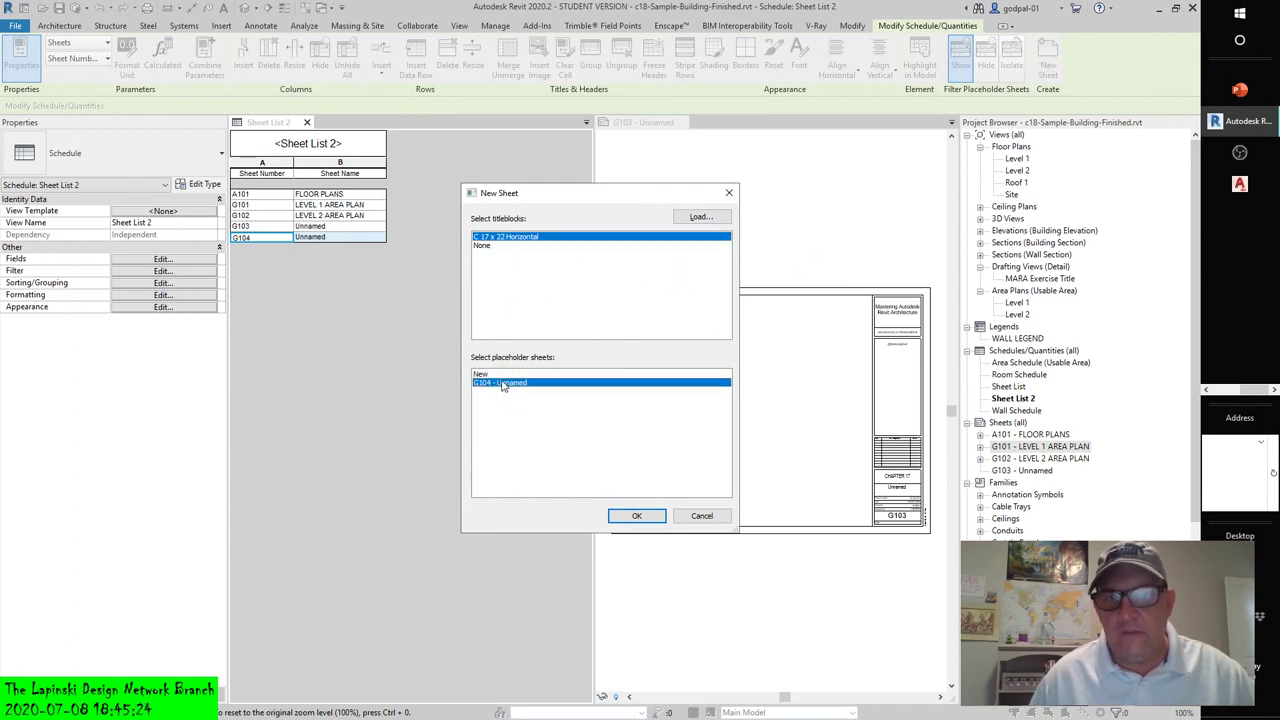
click(630, 516)
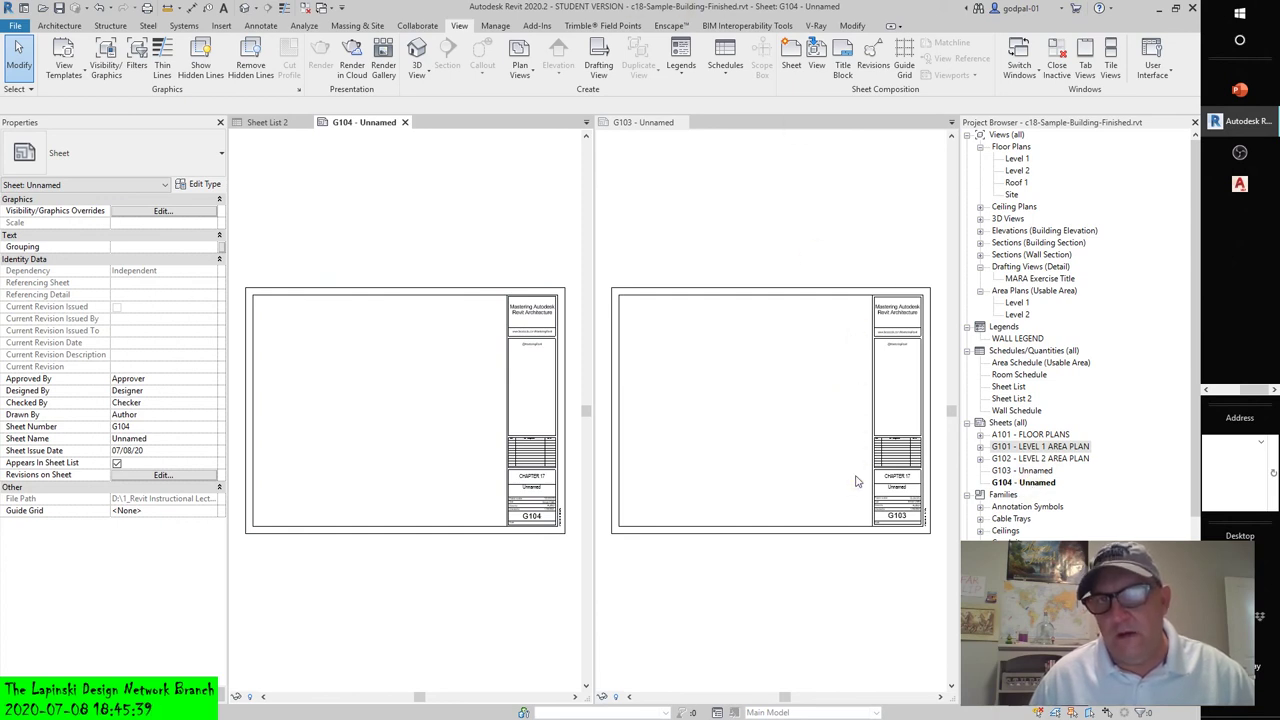
scroll(880, 492, up, 4)
click(880, 496)
scroll(860, 490, up, 5)
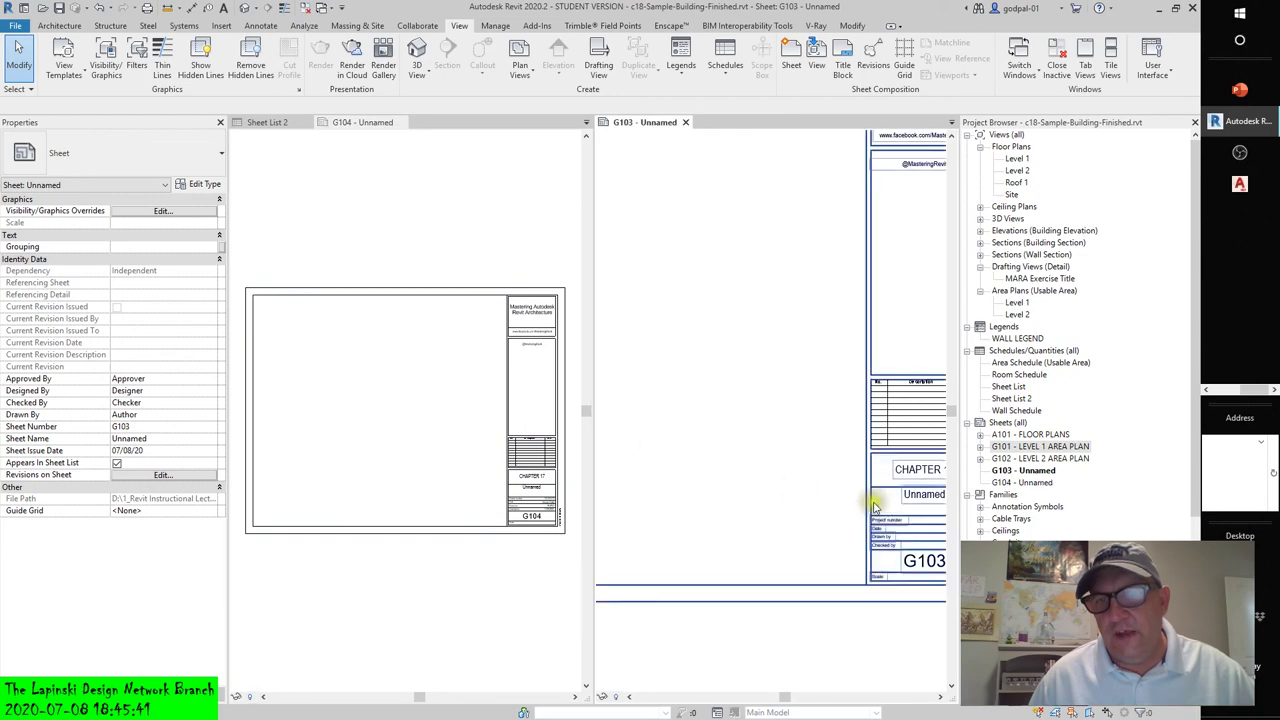
scroll(825, 455, up, 1)
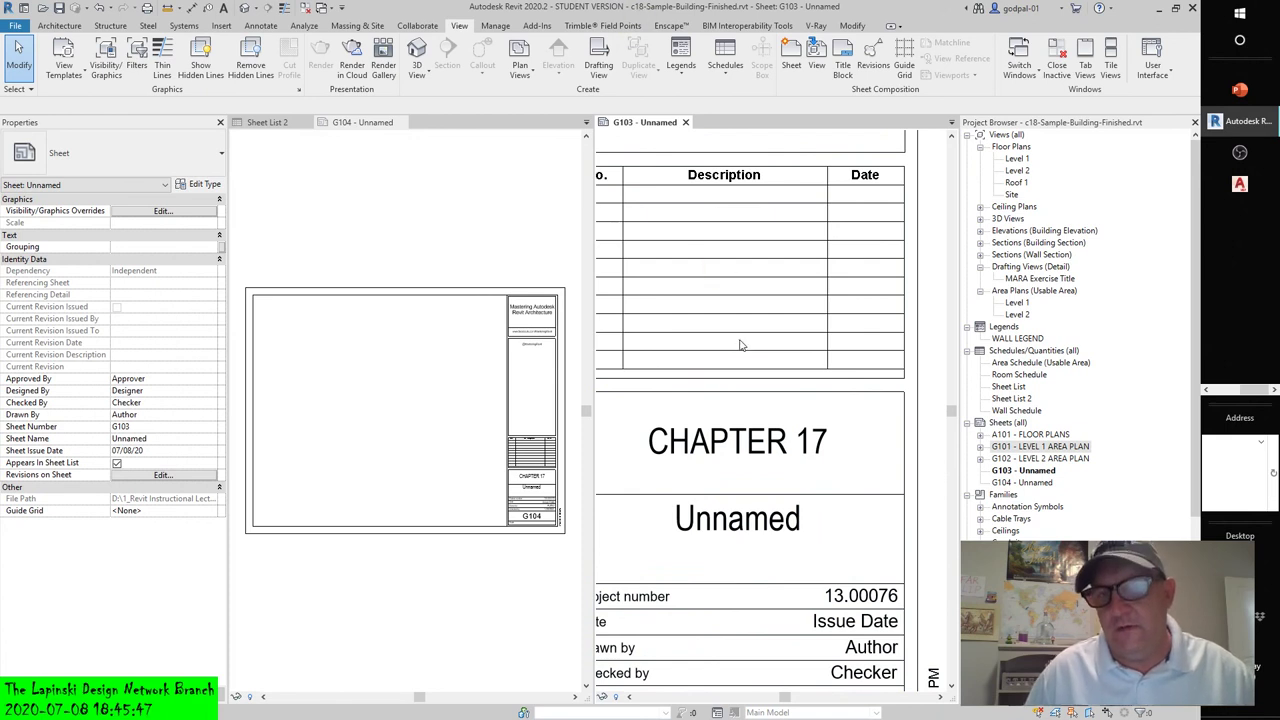
key(z)
key(f)
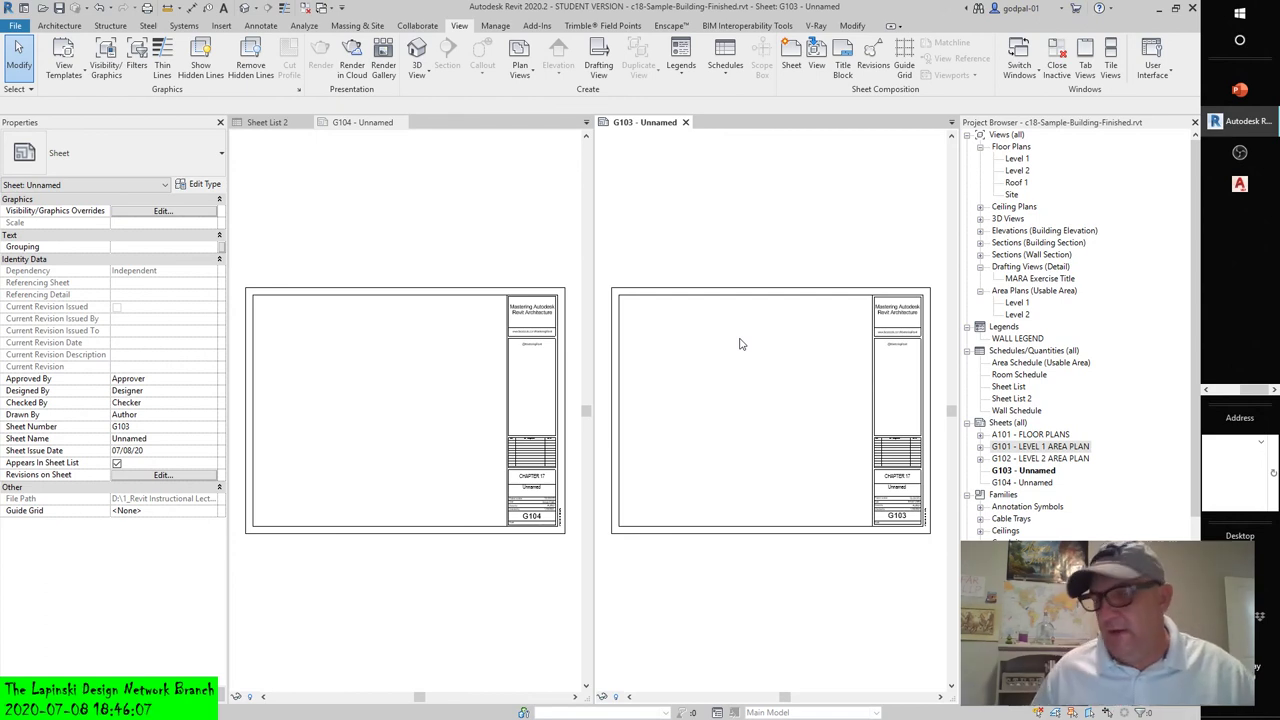
click(748, 339)
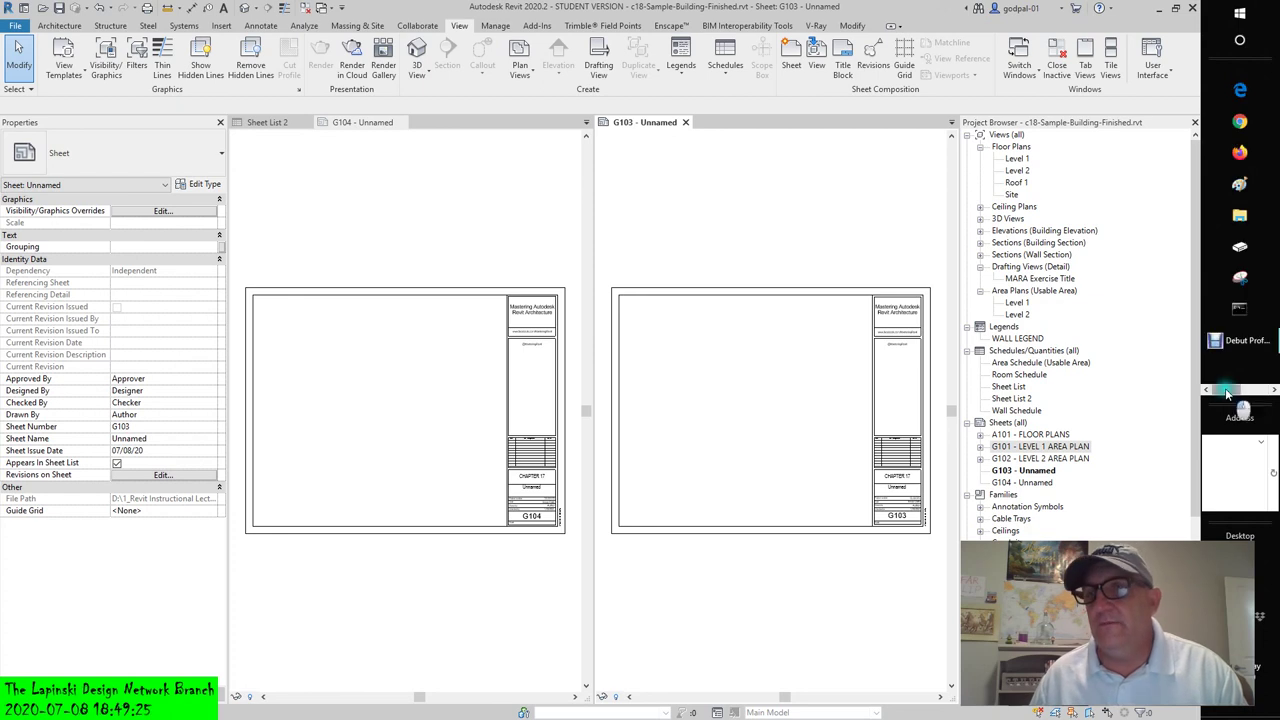
Step: Restore the Debut Professional recorder window in front of the Revit sheets
mouse_move(1240, 345)
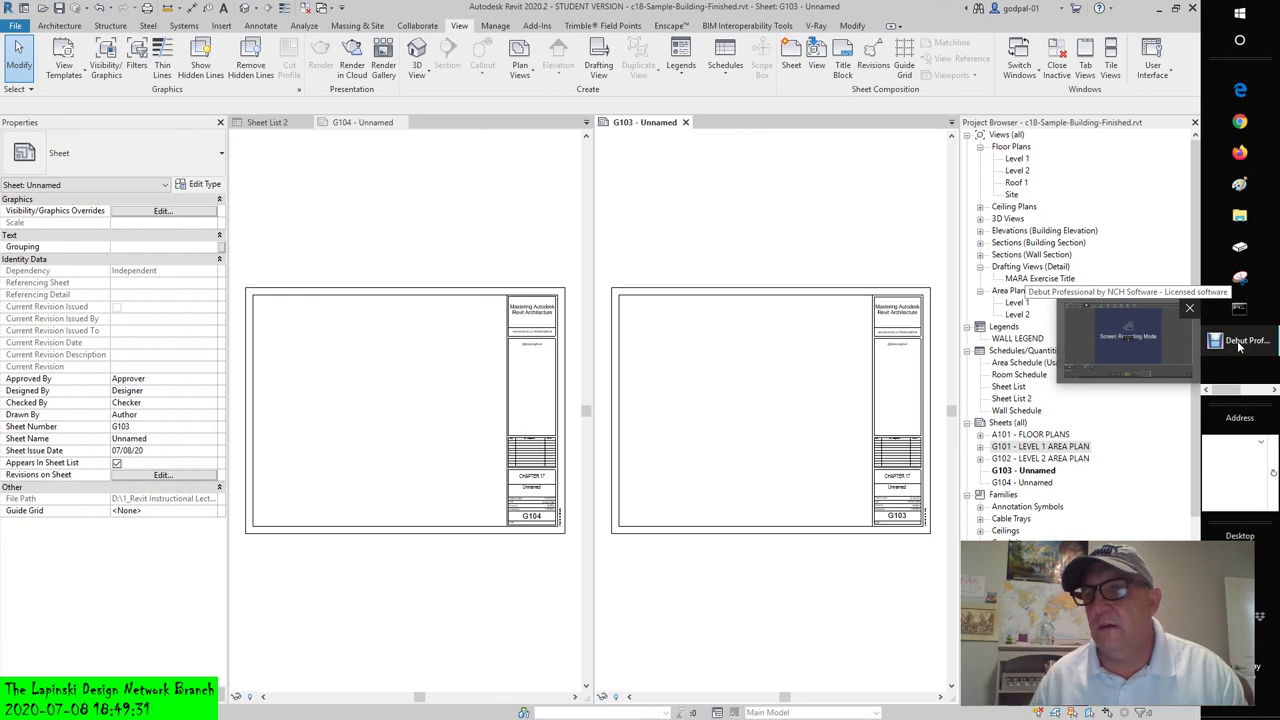
click(1125, 333)
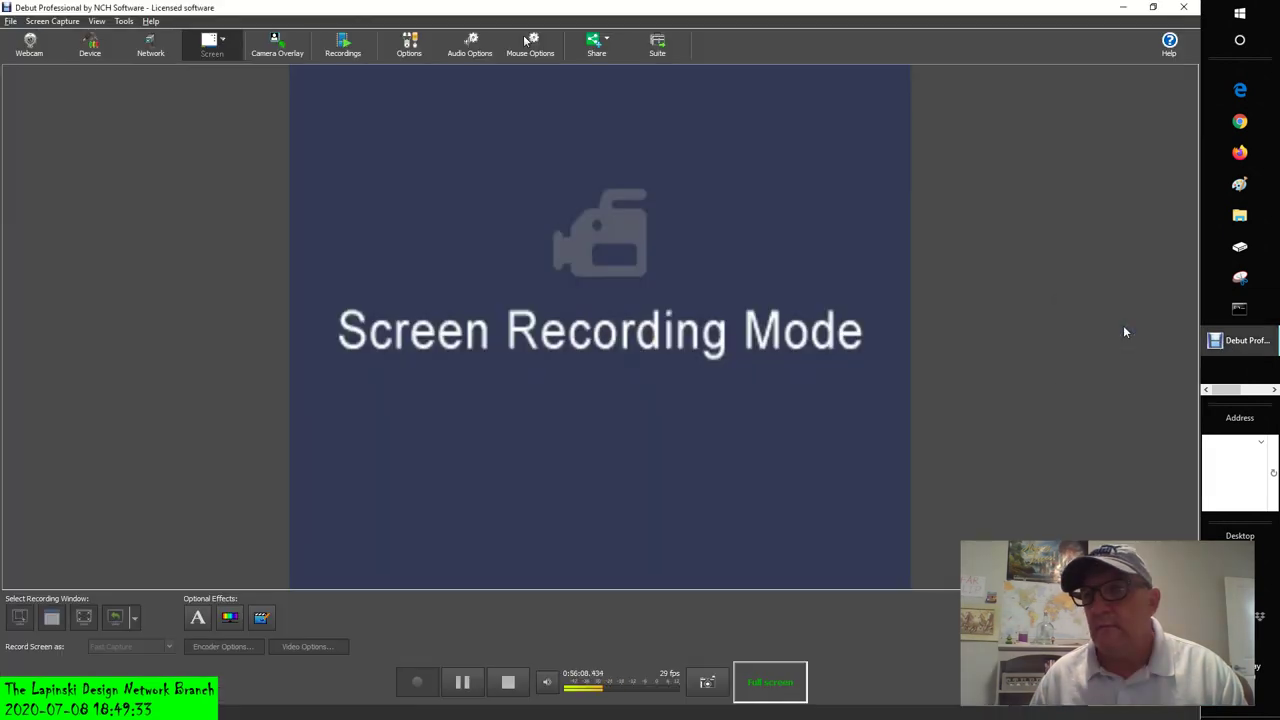